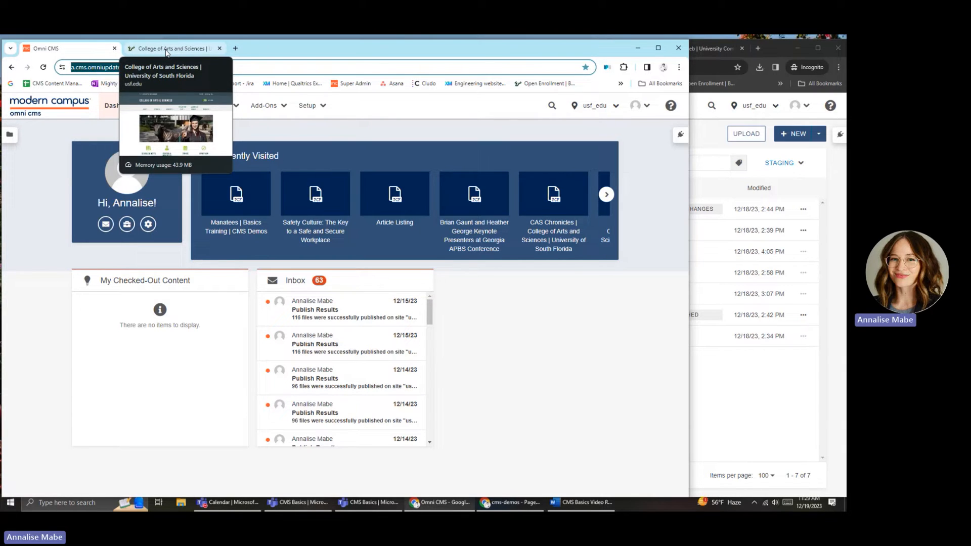
- Open the College of Arts and Sciences homepage's index.pcf in the CMS editor through the copyright link in the site's footer
click(166, 48)
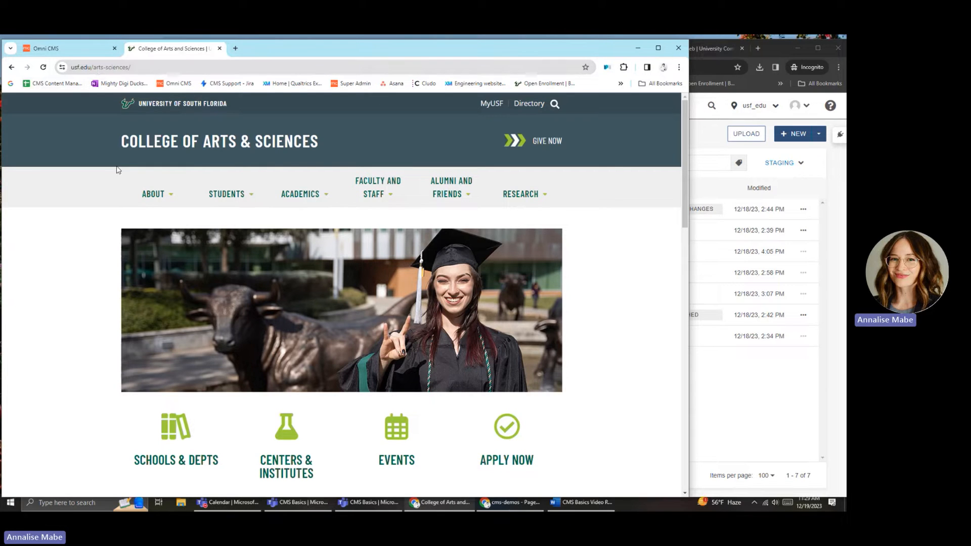
scroll(107, 210, down, 3)
scroll(106, 212, down, 8)
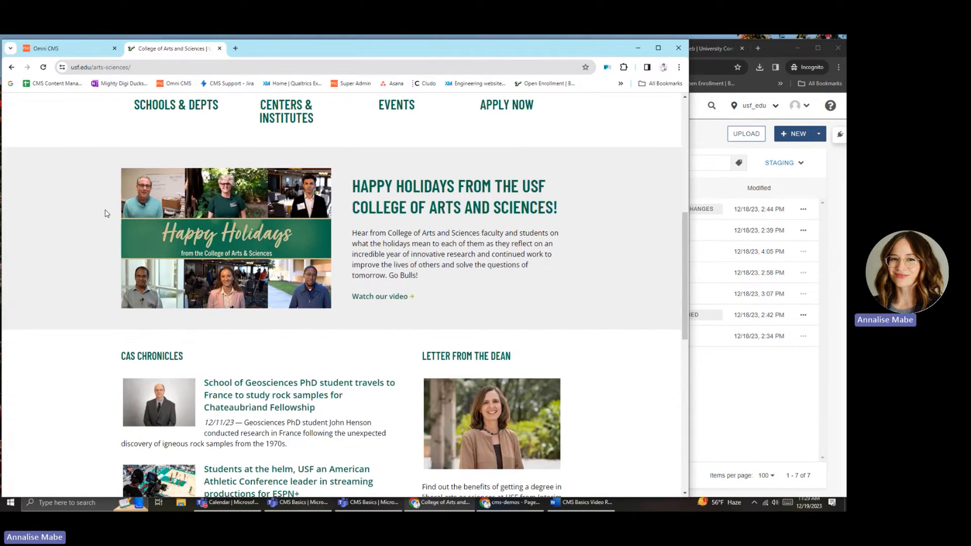
scroll(108, 213, down, 5)
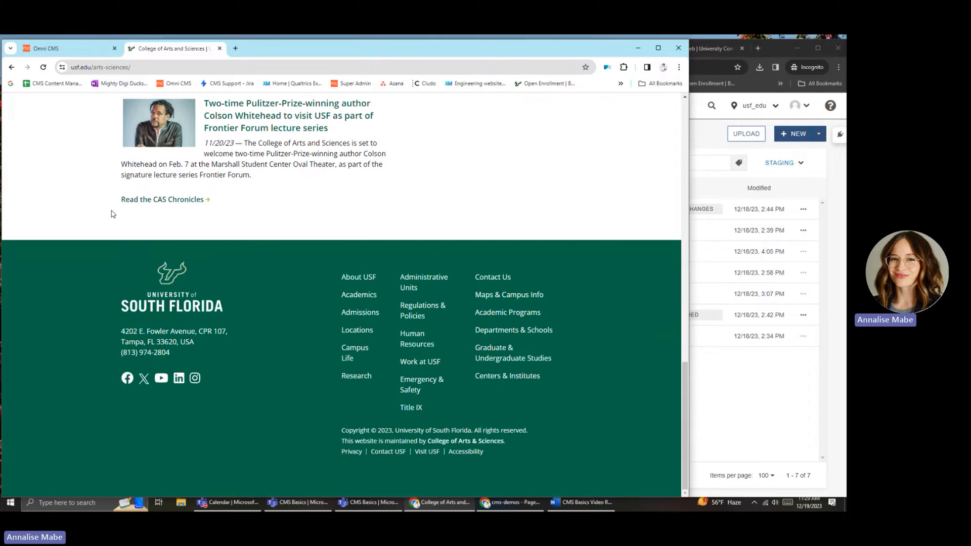
click(374, 436)
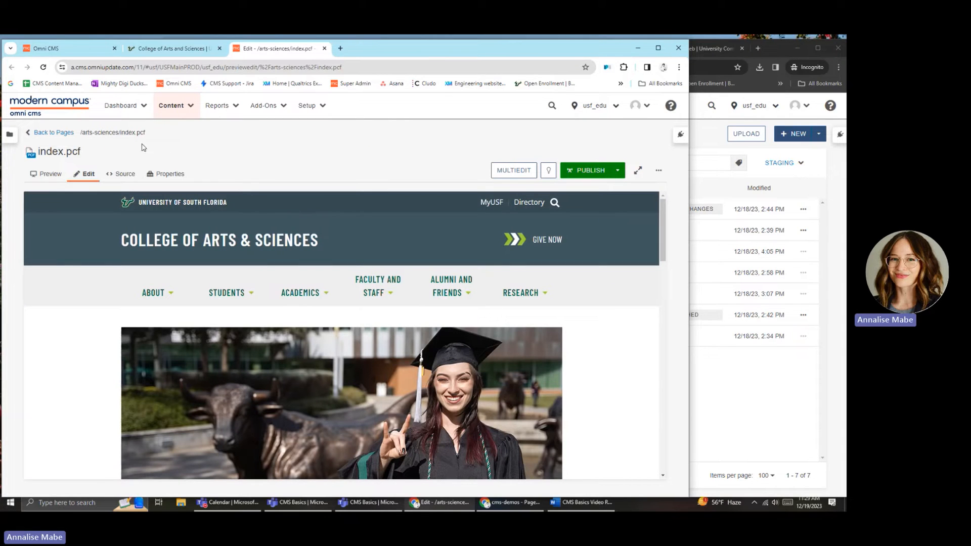
- Return from index.pcf to its parent arts-sciences folder and look through the files and folders
click(55, 133)
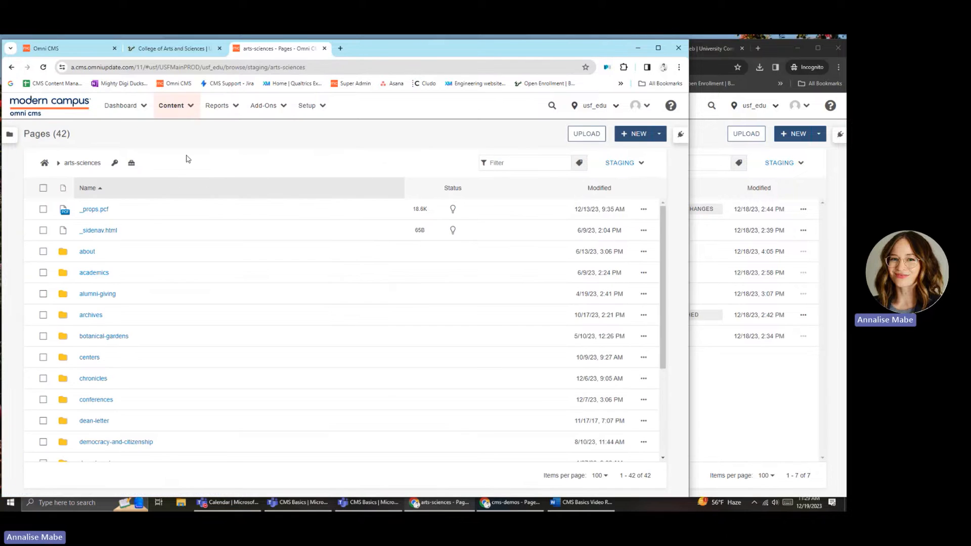
scroll(115, 348, down, 3)
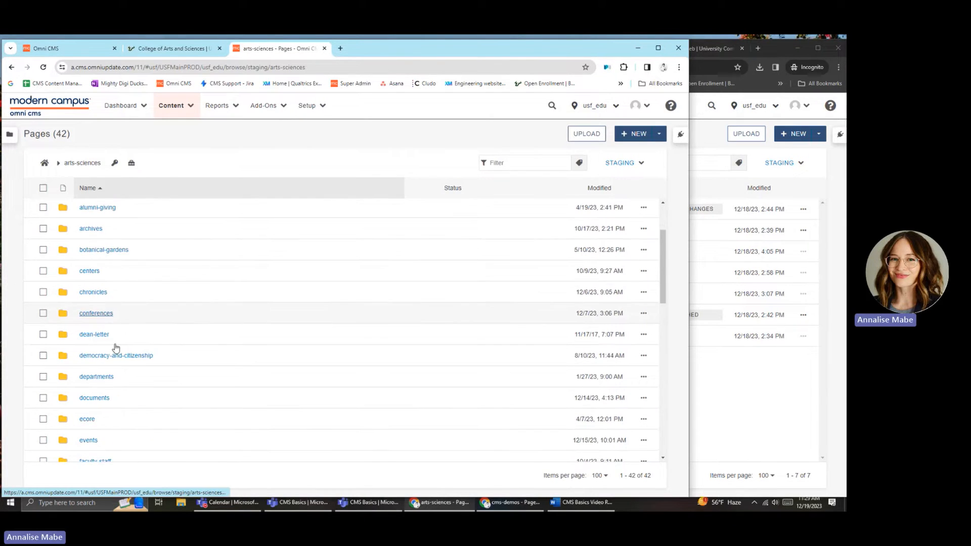
scroll(118, 351, down, 2)
scroll(121, 350, up, 5)
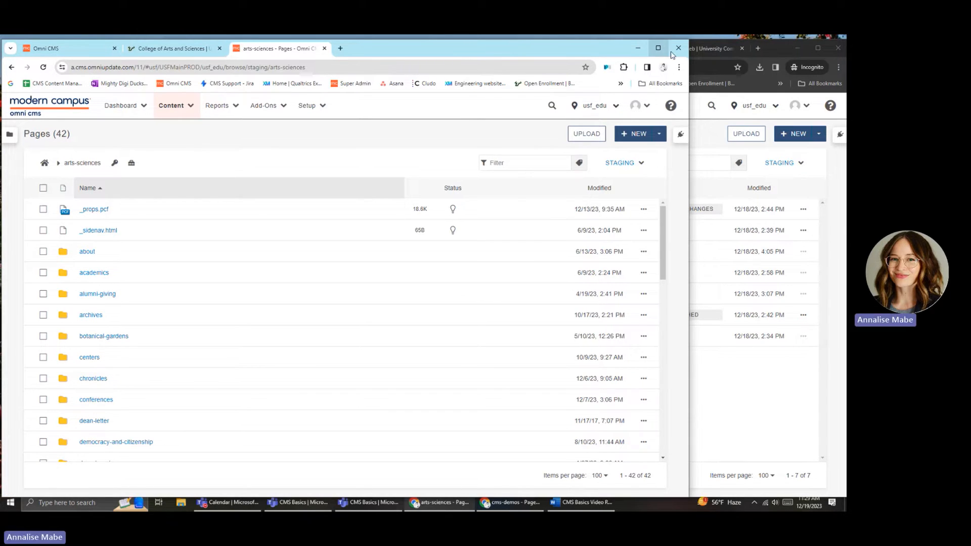
- Compare the CMS in the regular and Incognito windows, and open My Dashboard in the Incognito window
click(769, 47)
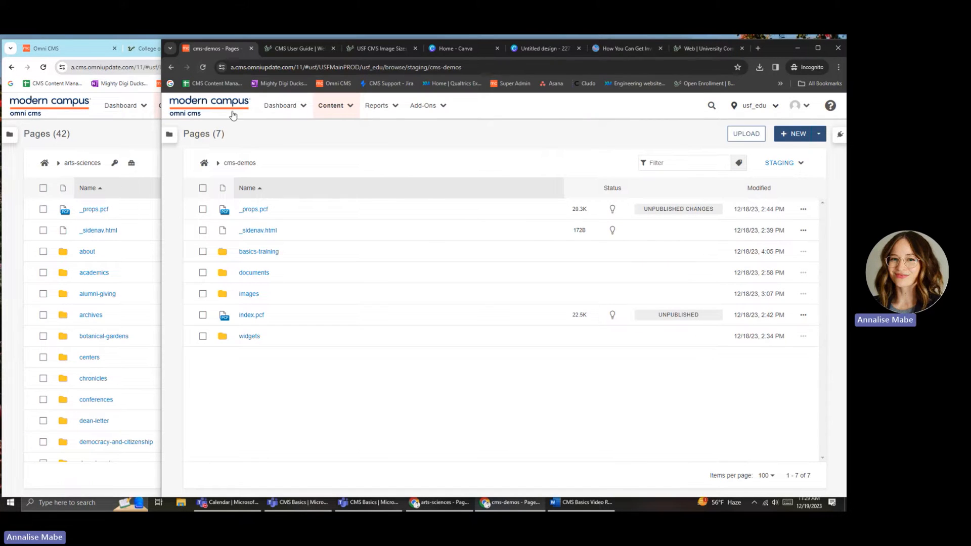
click(93, 66)
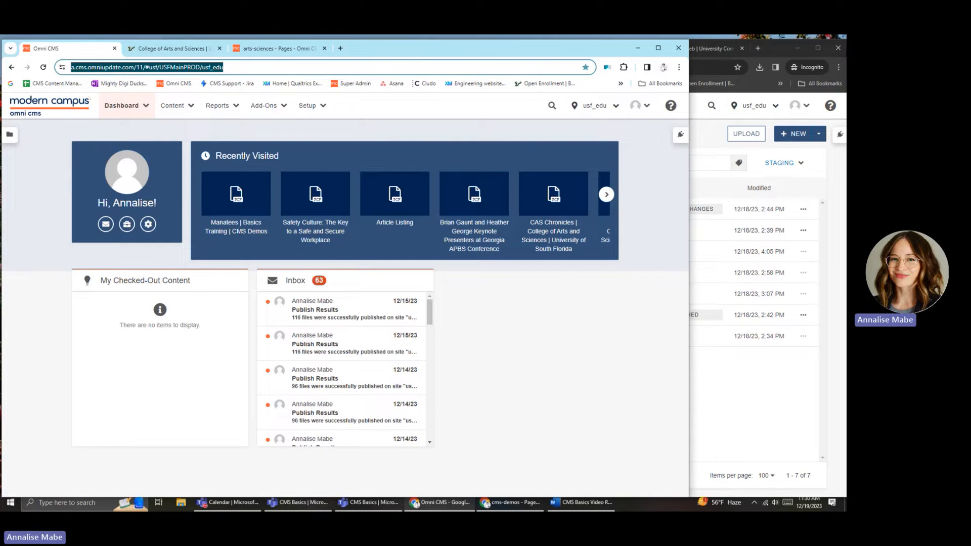
click(781, 55)
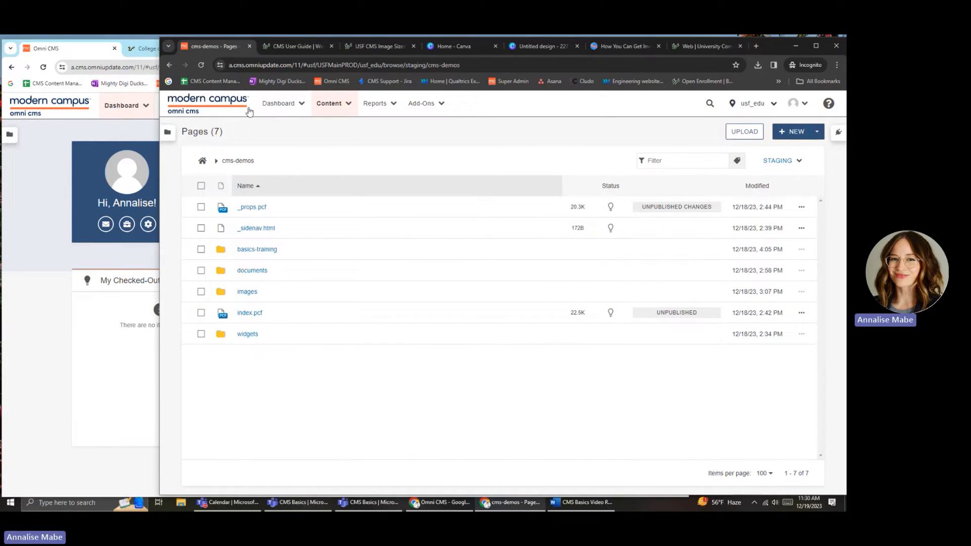
click(279, 103)
click(286, 127)
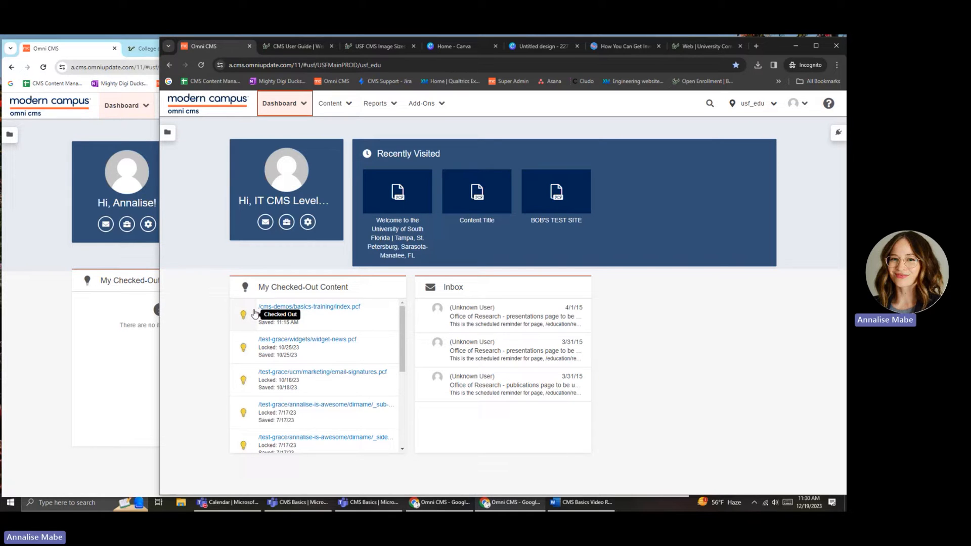
- Preview the checked-out page /cms-demos/basics-training/index.pcf and go back to its folder's page listing
click(332, 309)
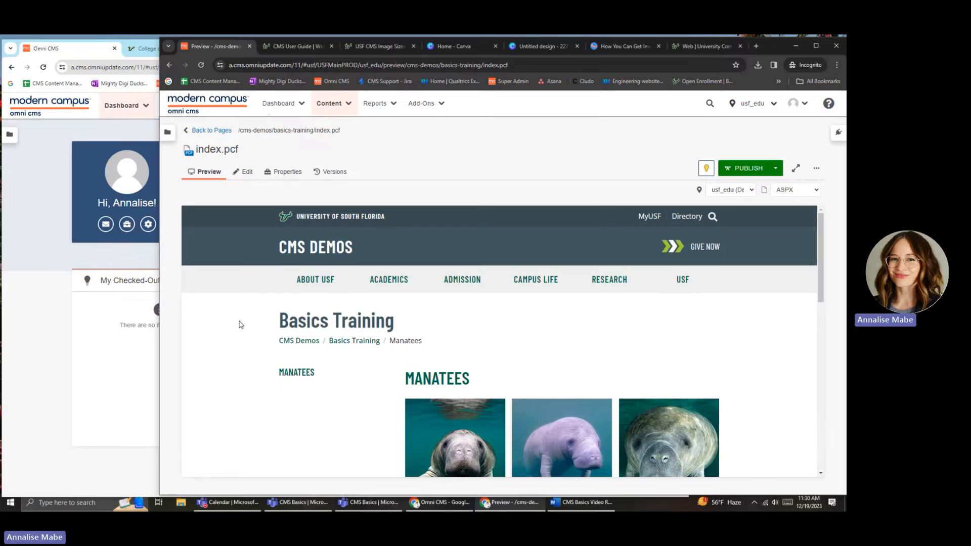
click(212, 132)
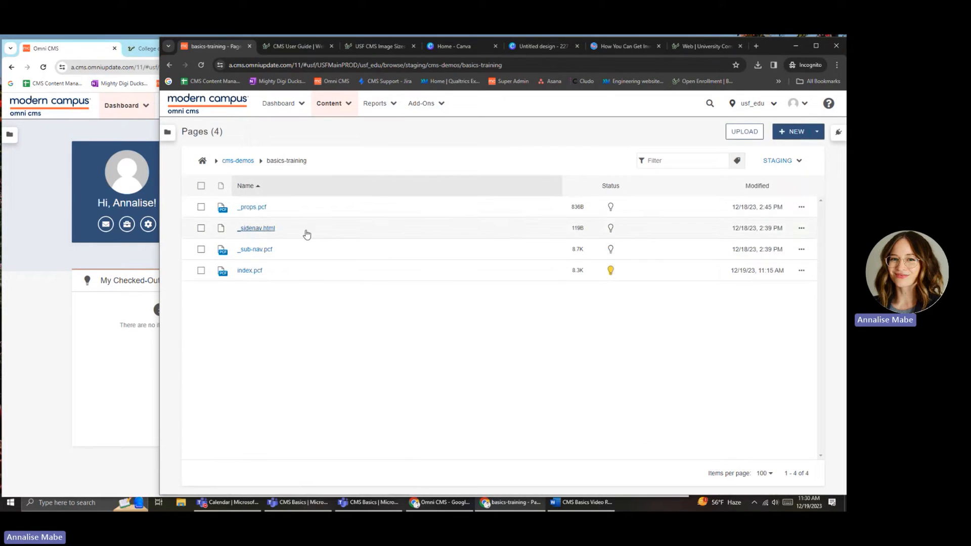
- Switch to the regular browser window and view the dashboard's workflow items
click(48, 326)
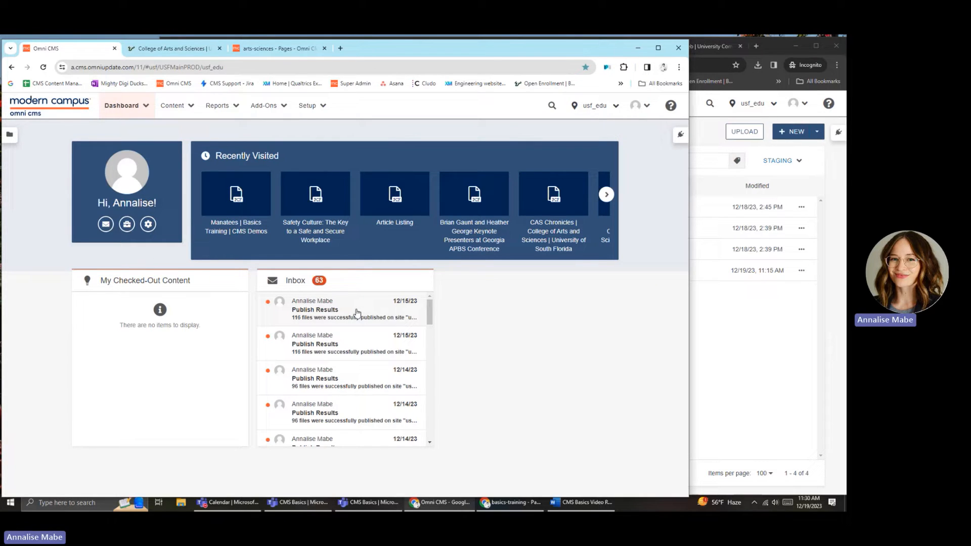
click(147, 108)
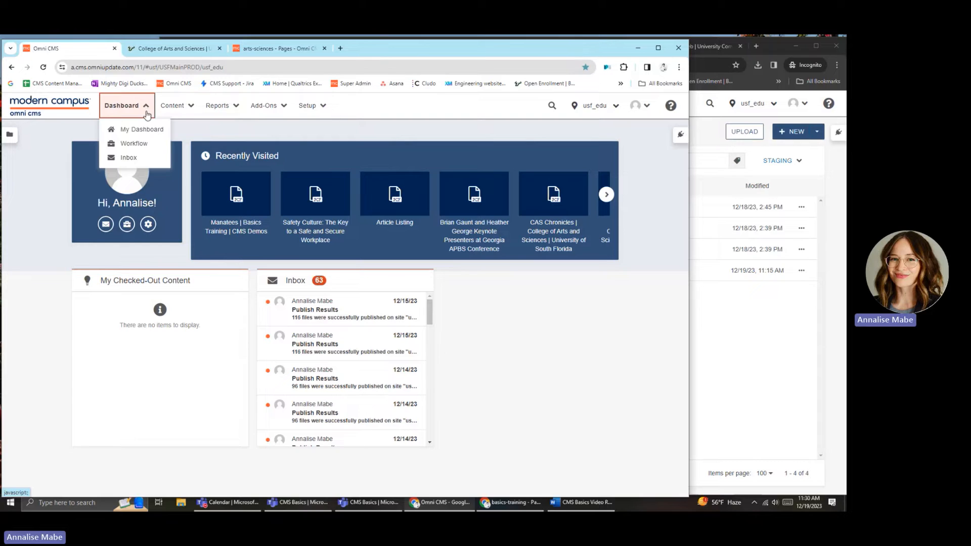
click(150, 146)
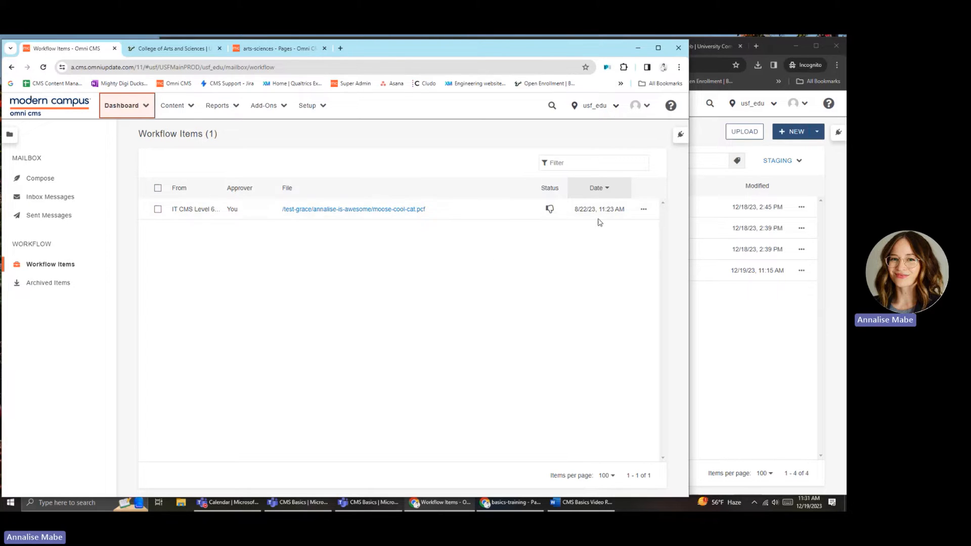
- Open the content Pages listing in the regular window and look over the site's root files and folders
click(176, 108)
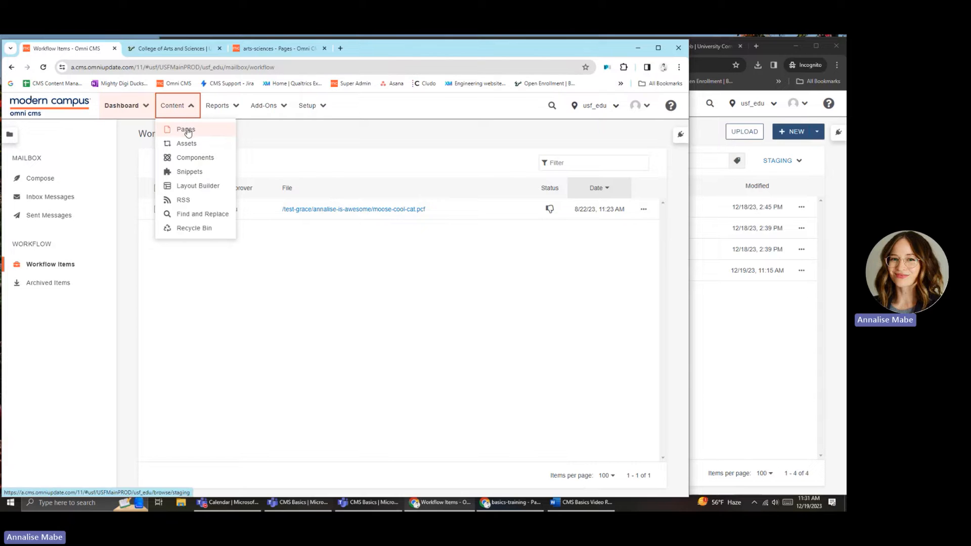
click(187, 131)
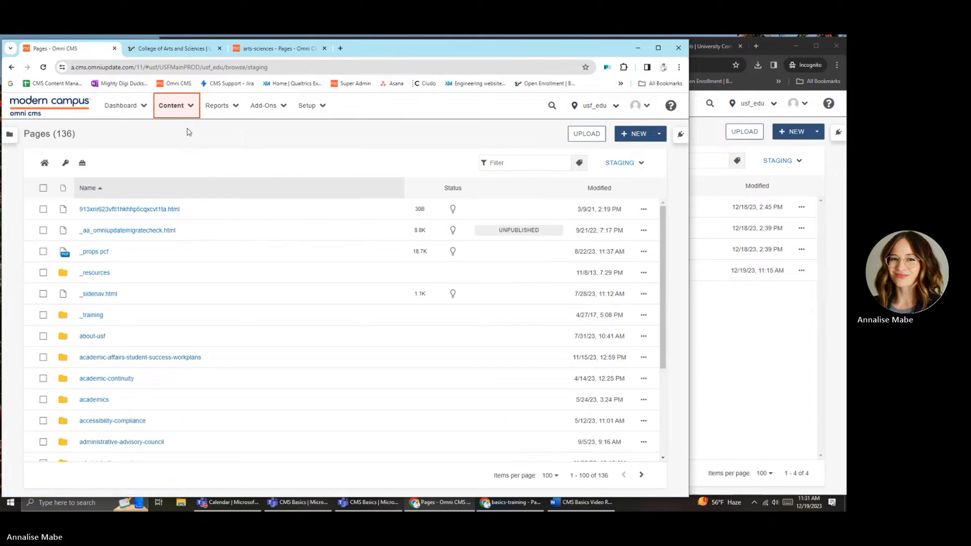
scroll(270, 264, down, 2)
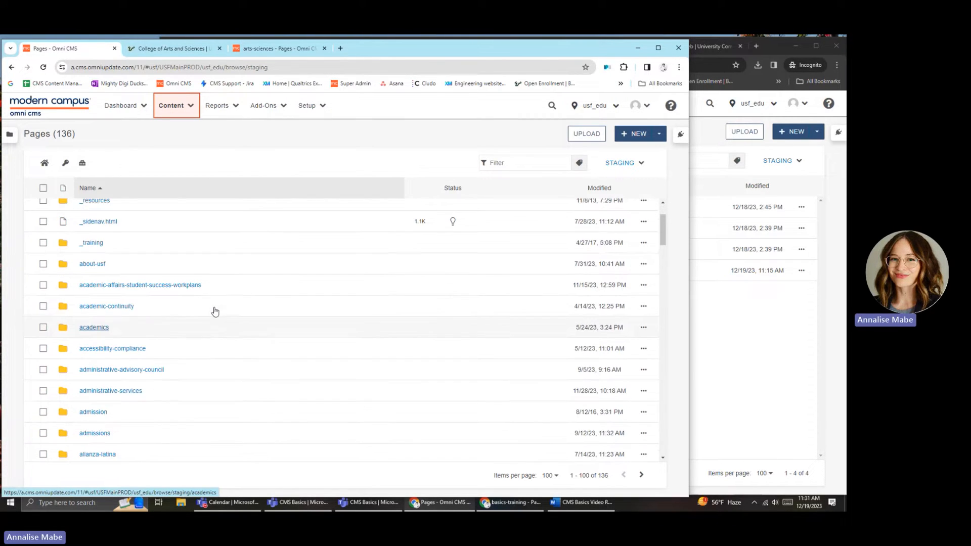
scroll(213, 310, up, 3)
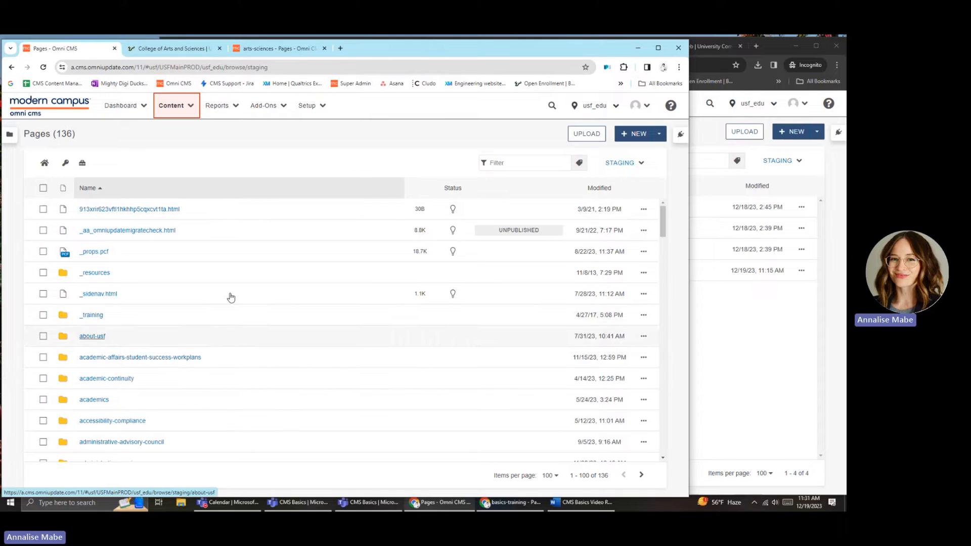
- Bring the Incognito window to the front, minimize the regular window, and widen and reposition the Incognito window across the desktop
click(761, 344)
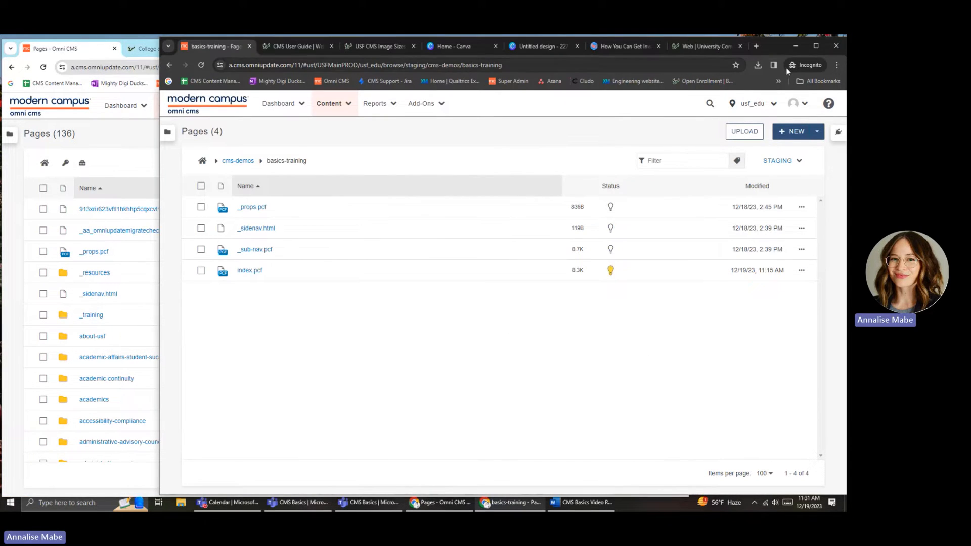
drag(158, 174, 62, 173)
drag(775, 56, 773, 75)
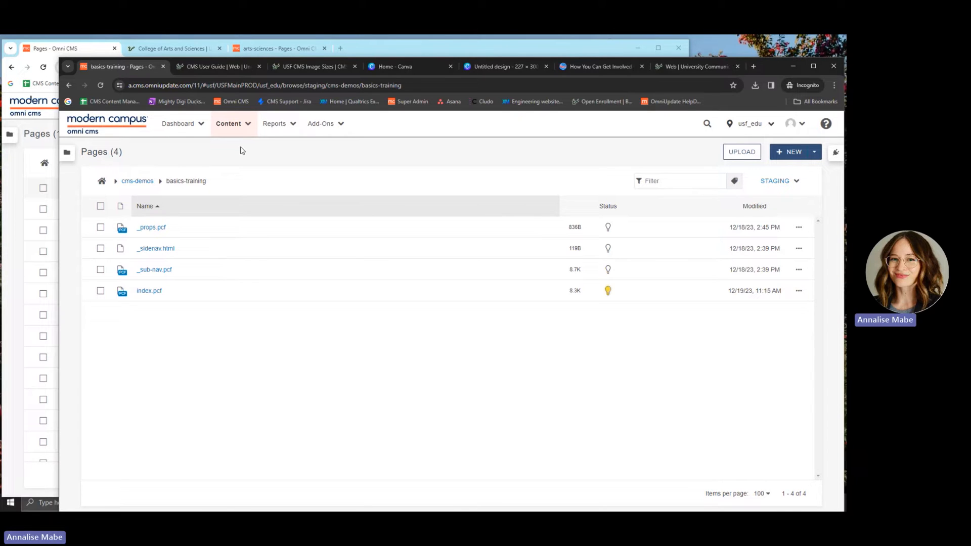
click(639, 52)
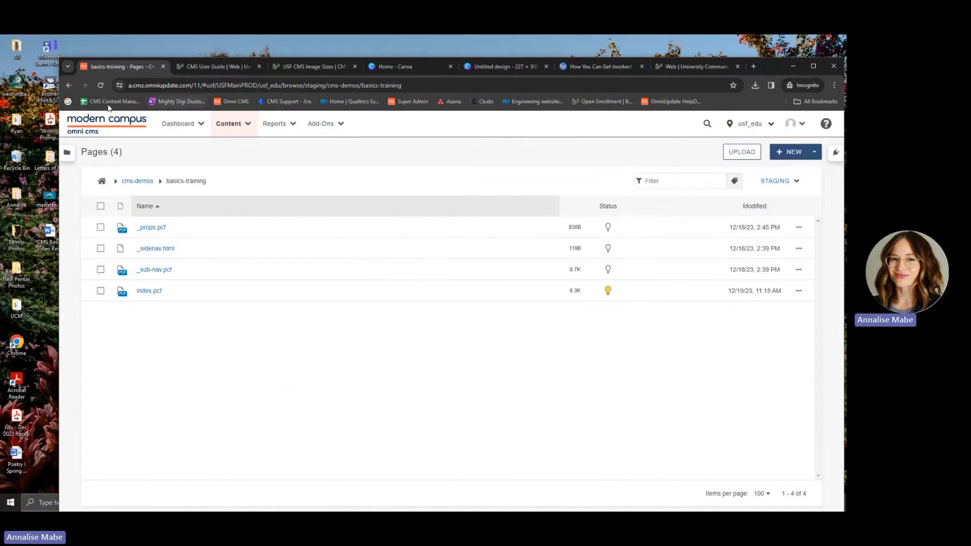
drag(60, 90, 16, 85)
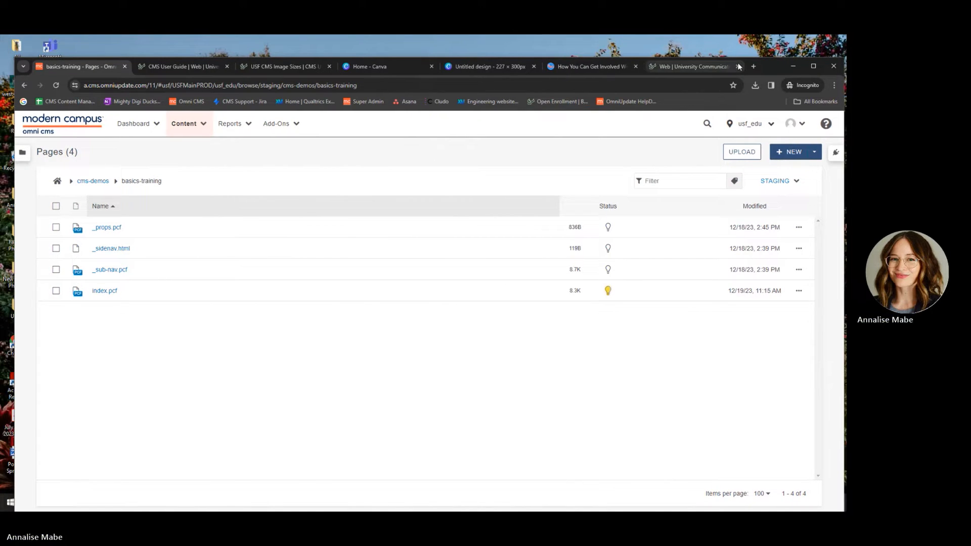
drag(758, 60, 754, 50)
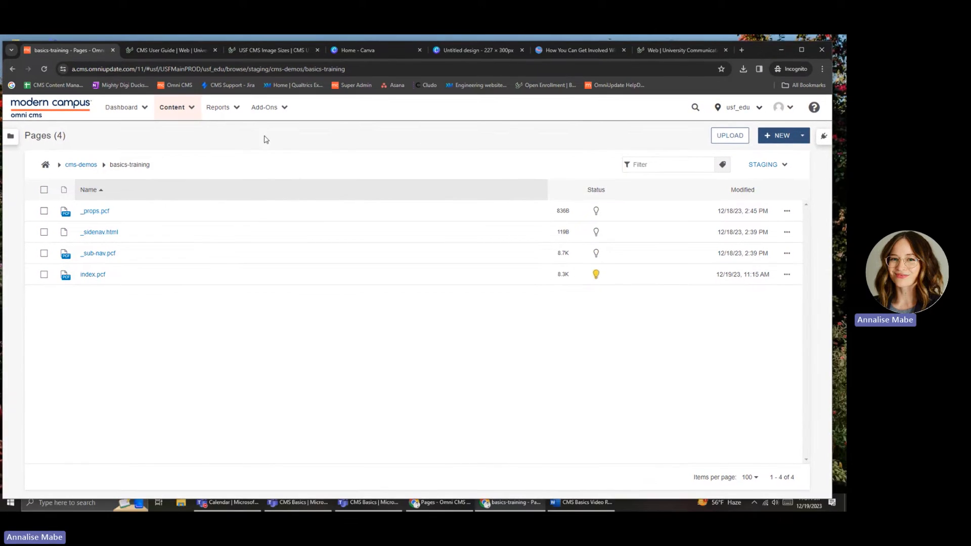
- Open the content Pages listing and go up from basics-training to the site's root folder
click(188, 110)
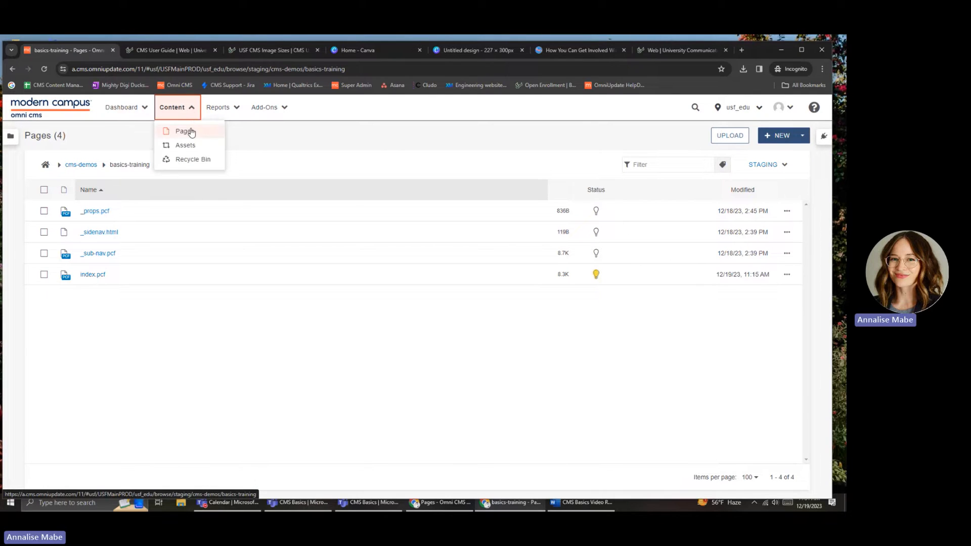
click(192, 132)
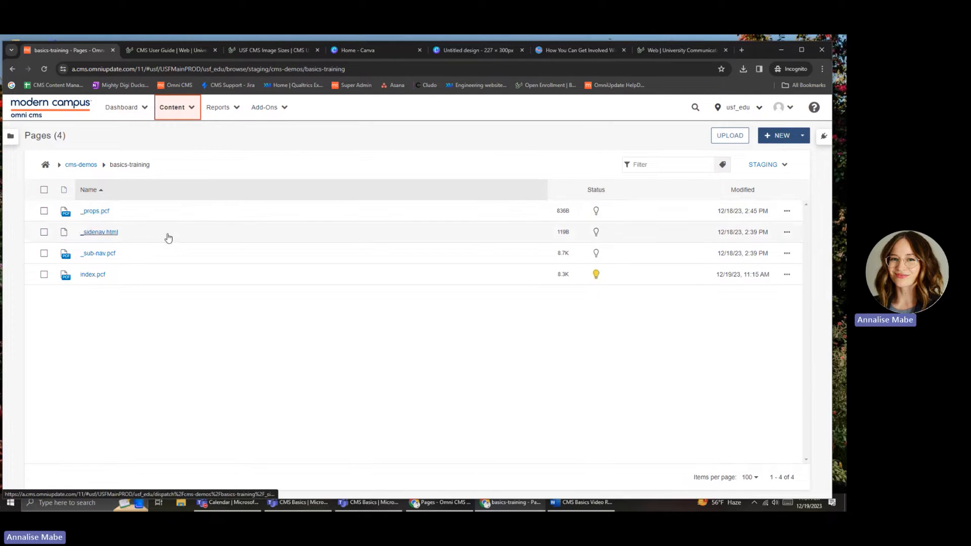
click(45, 165)
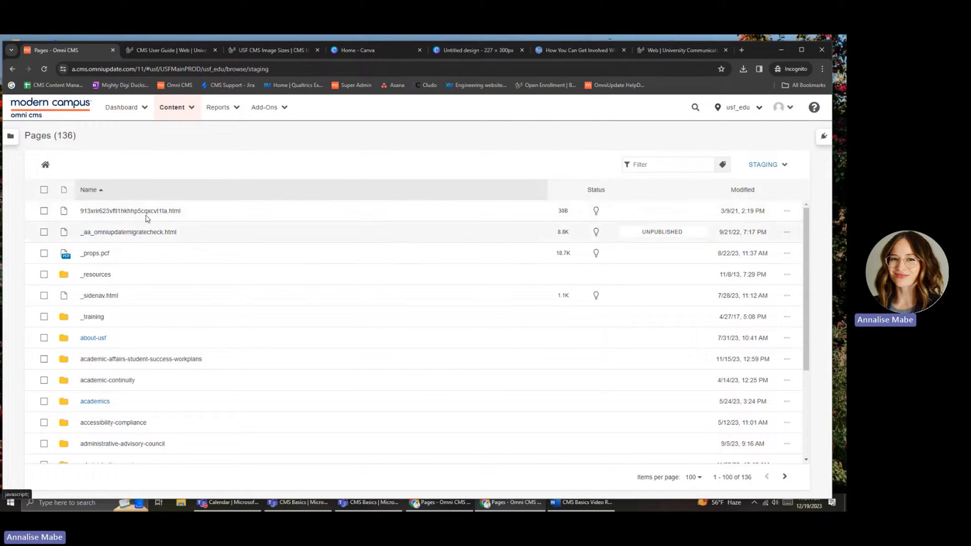
- Browse the pages in the about-usf folder and return to the site's root listing
scroll(124, 293, down, 1)
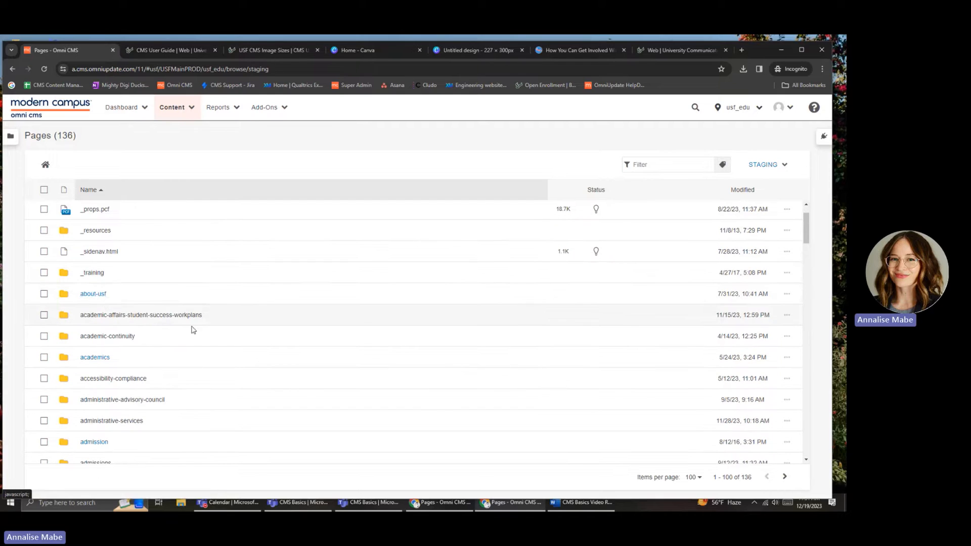
click(103, 300)
scroll(415, 303, down, 2)
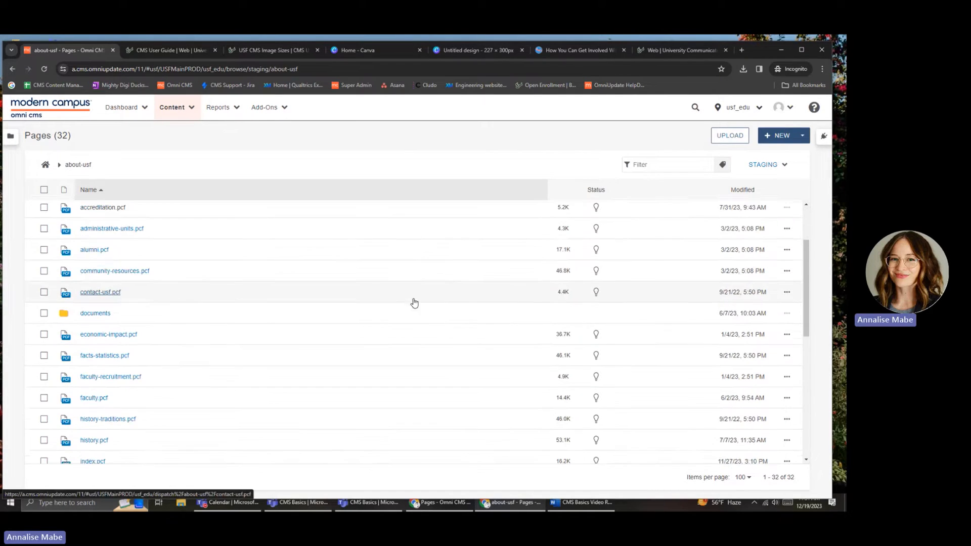
scroll(414, 303, up, 3)
click(45, 165)
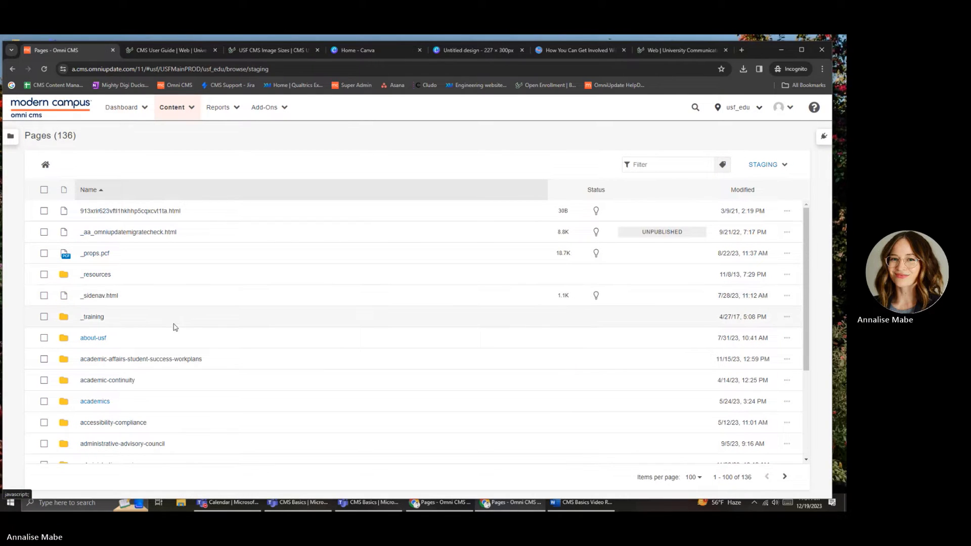
scroll(174, 327, down, 1)
scroll(173, 331, up, 1)
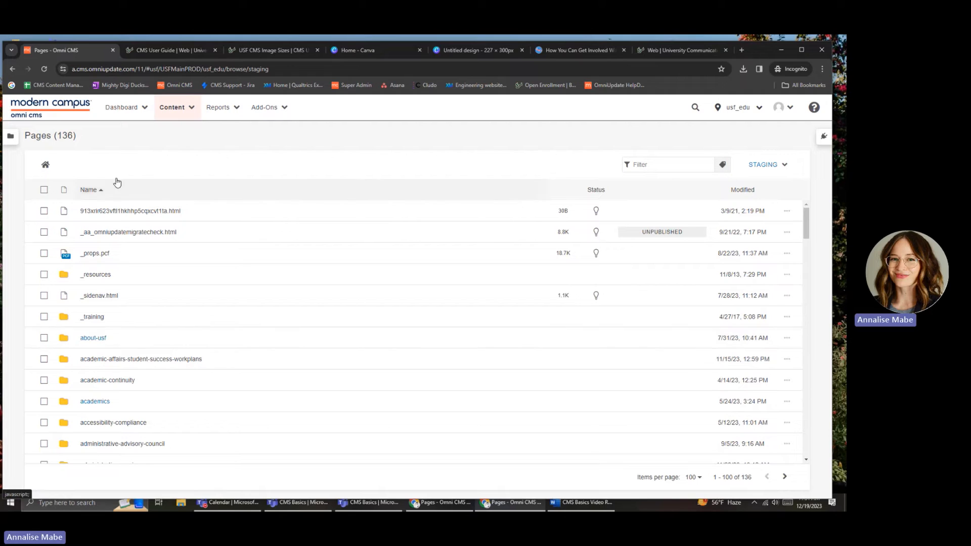
- Open My Dashboard and display the Dashboard section's available destinations
click(121, 108)
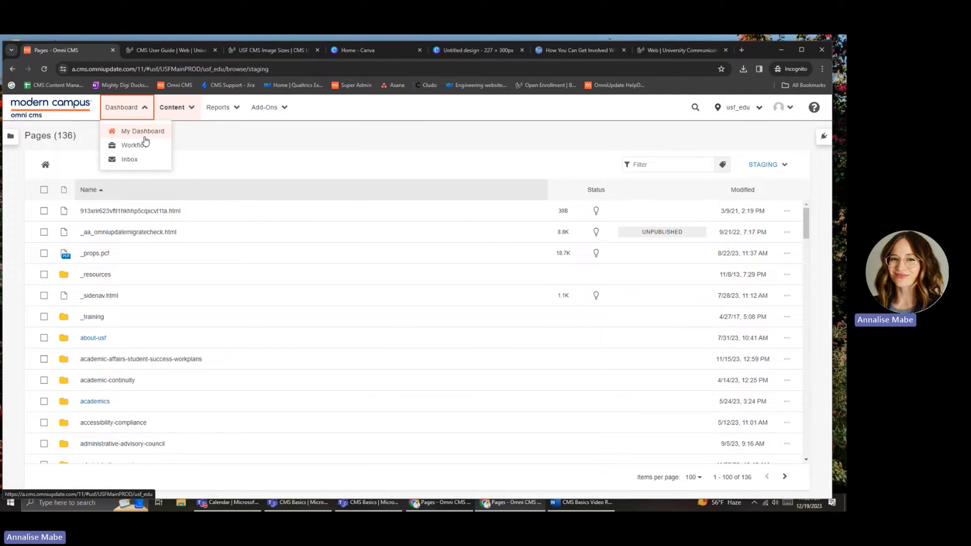
click(144, 136)
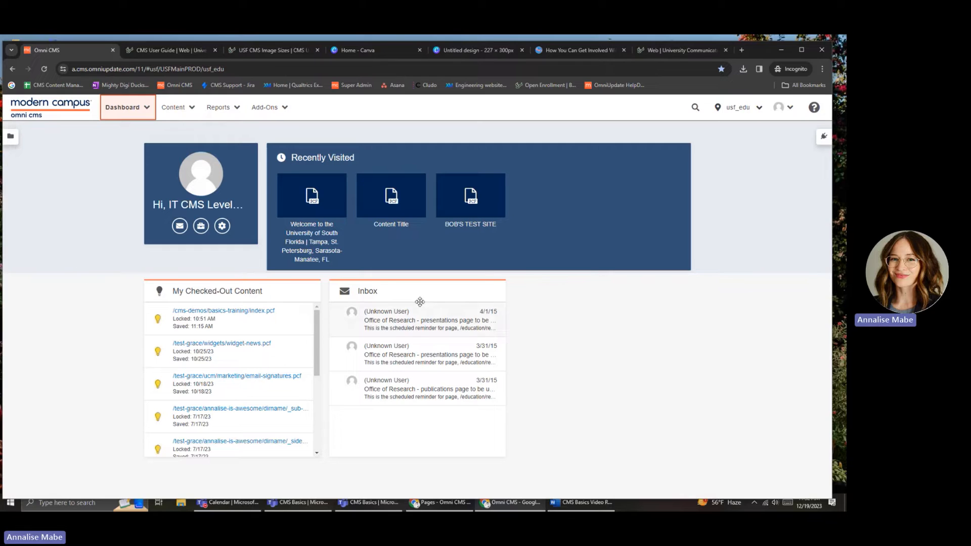
click(138, 104)
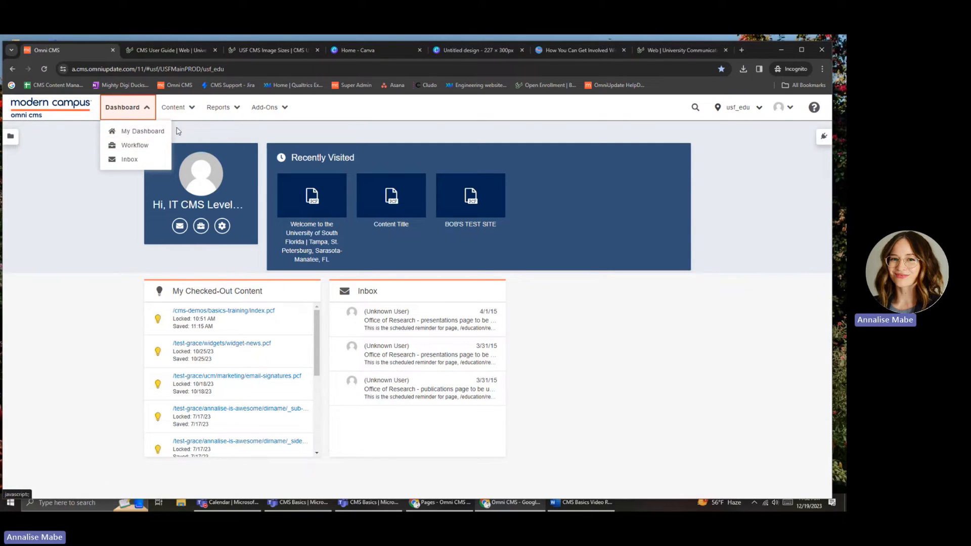
- Open the checked-out basics-training index page from the dashboard, return to its page listing, and go up to the cms-demos folder
click(246, 311)
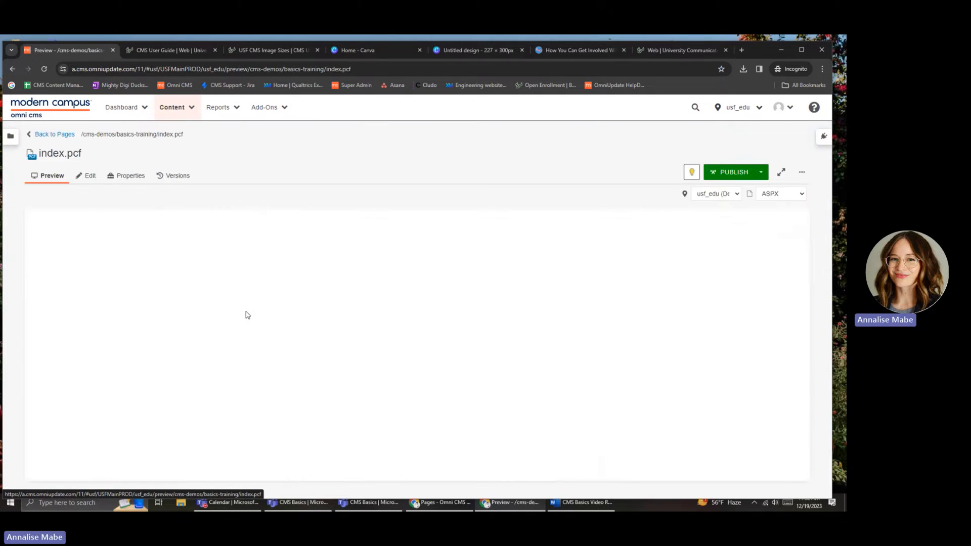
click(64, 133)
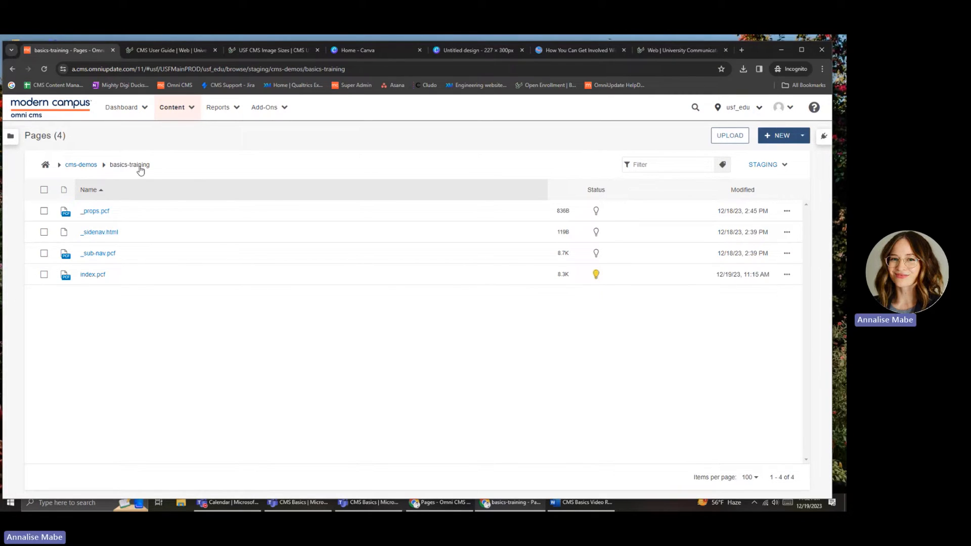
click(89, 167)
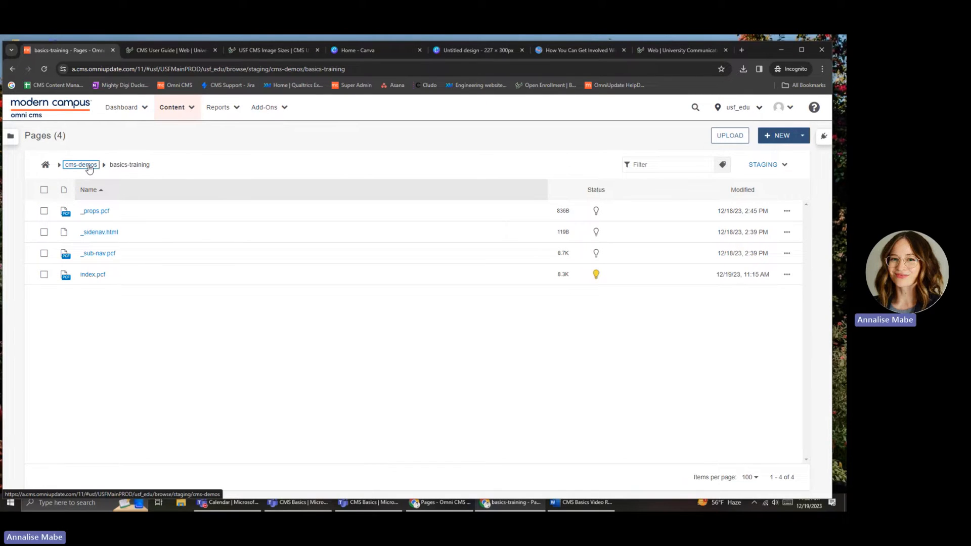
click(98, 187)
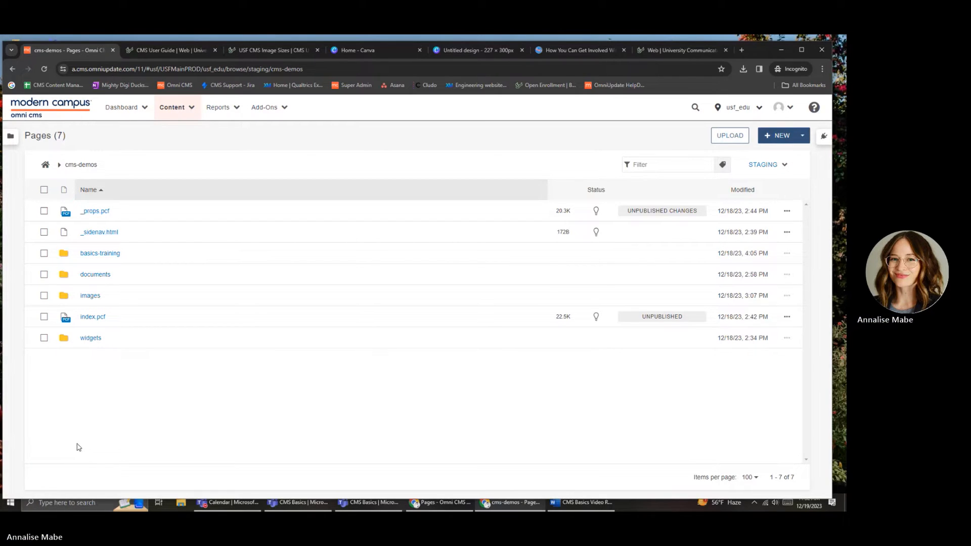
- Open the cms-demos index.pcf page, look over its homepage layout, and return to the folder's page listing
click(89, 318)
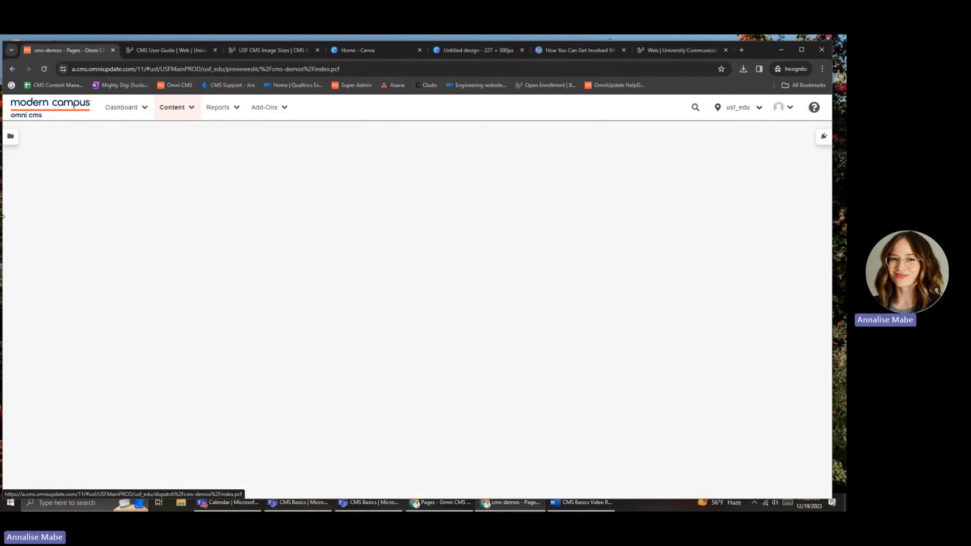
scroll(129, 262, down, 2)
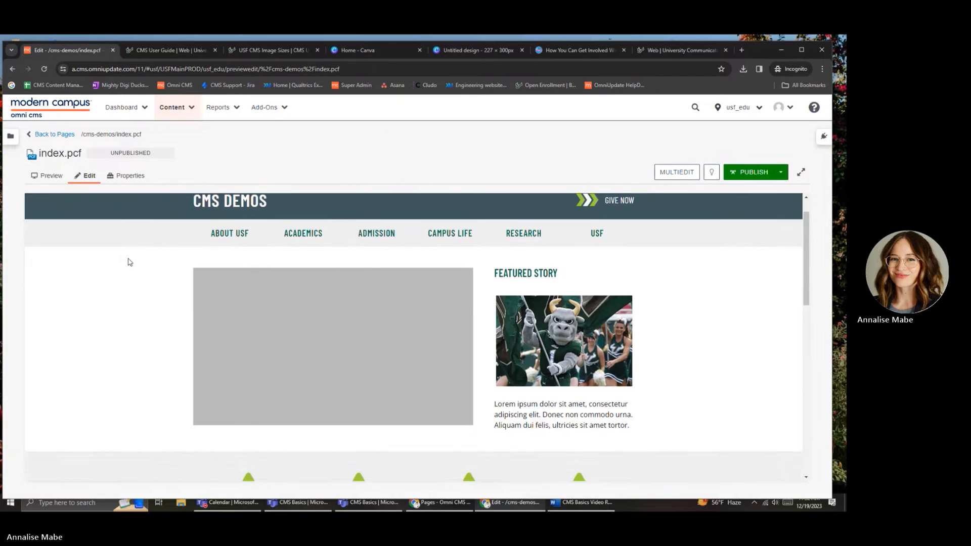
scroll(182, 273, down, 6)
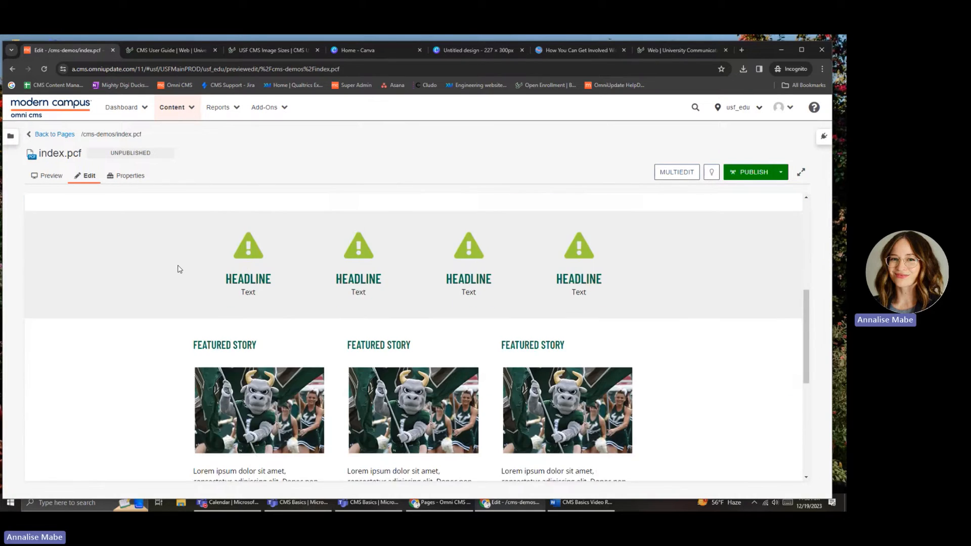
scroll(177, 269, down, 2)
scroll(177, 271, up, 8)
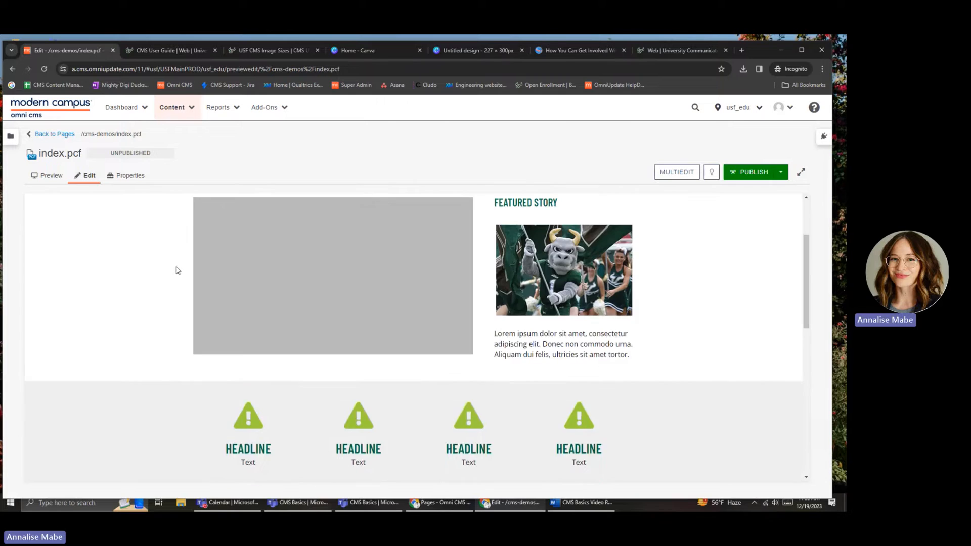
scroll(176, 273, up, 2)
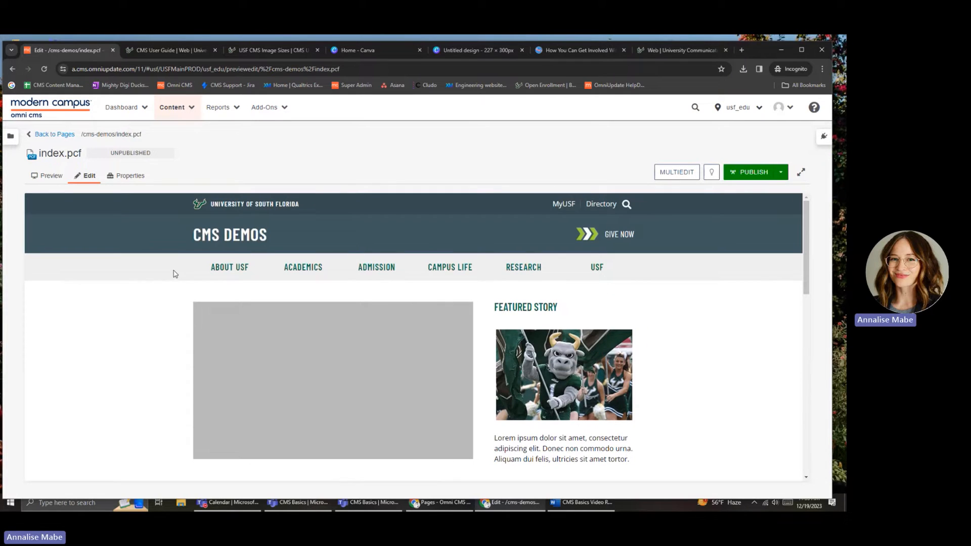
click(58, 135)
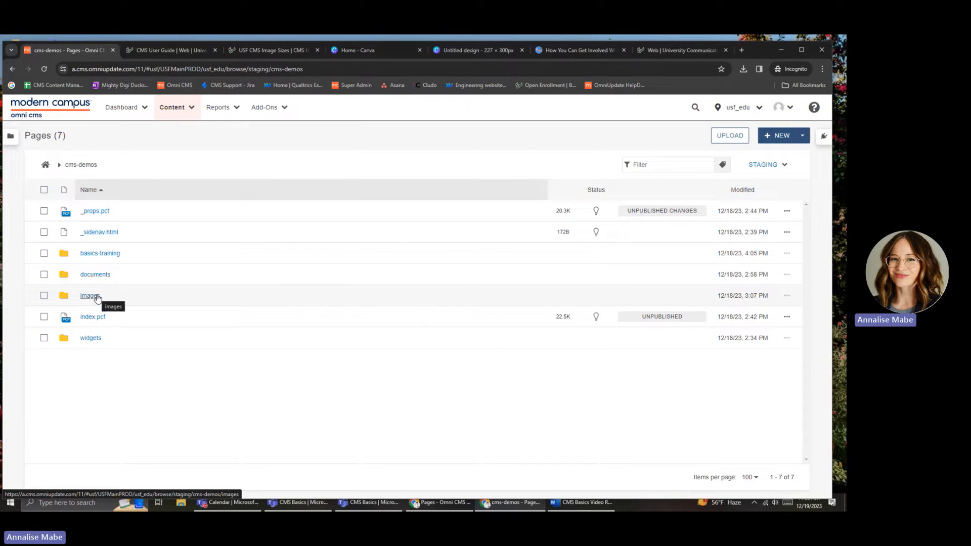
- Open index.pcf in the basics-training folder, look over the Manatees page, and return to the cms-demos folder
click(108, 258)
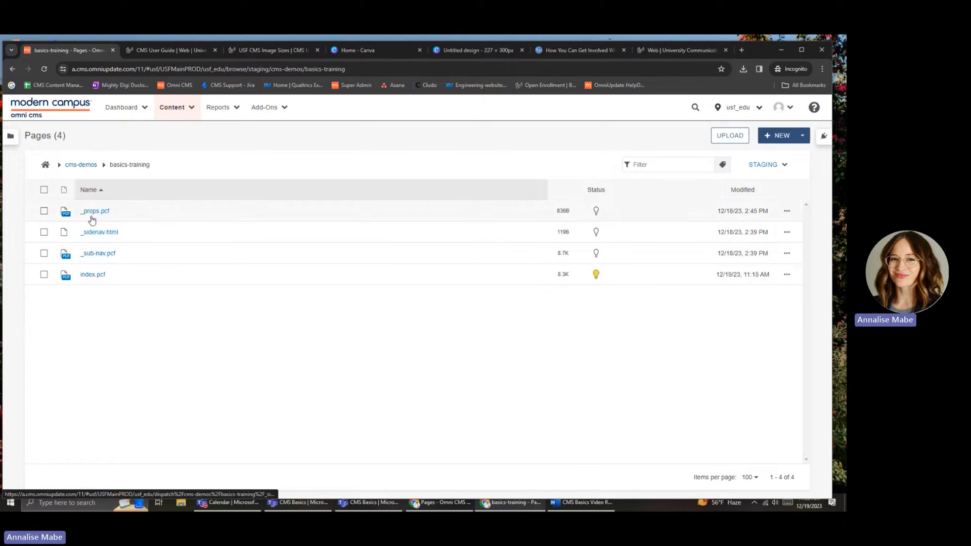
click(98, 276)
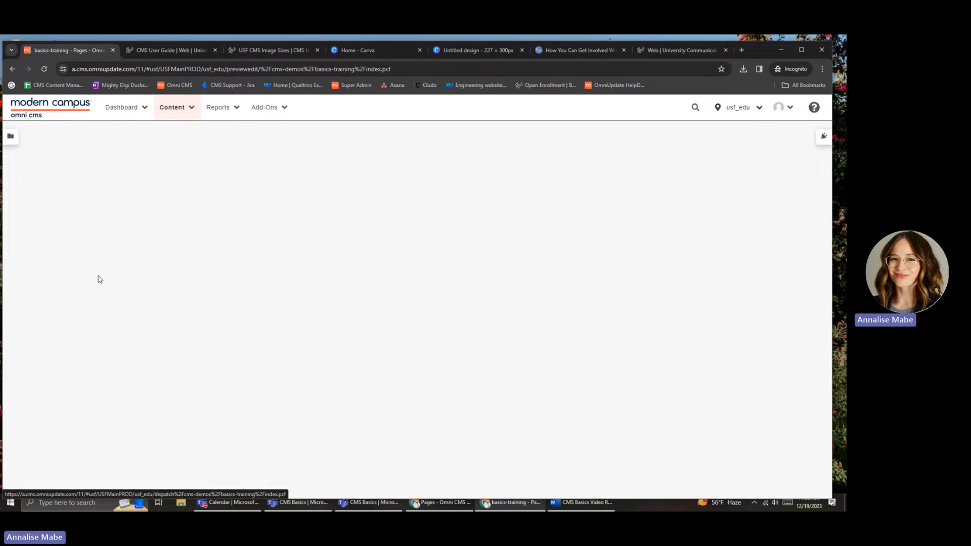
scroll(139, 372, down, 2)
scroll(138, 371, down, 5)
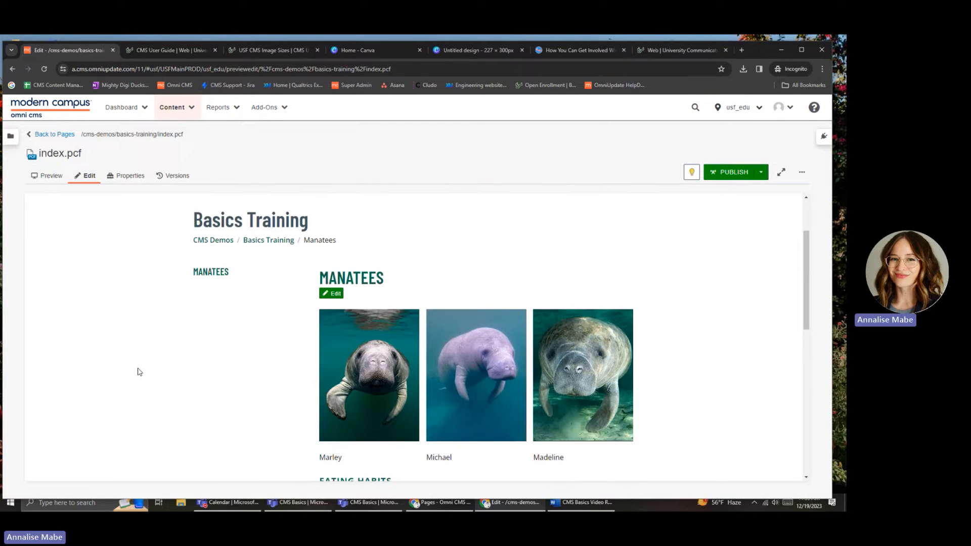
scroll(133, 354, up, 5)
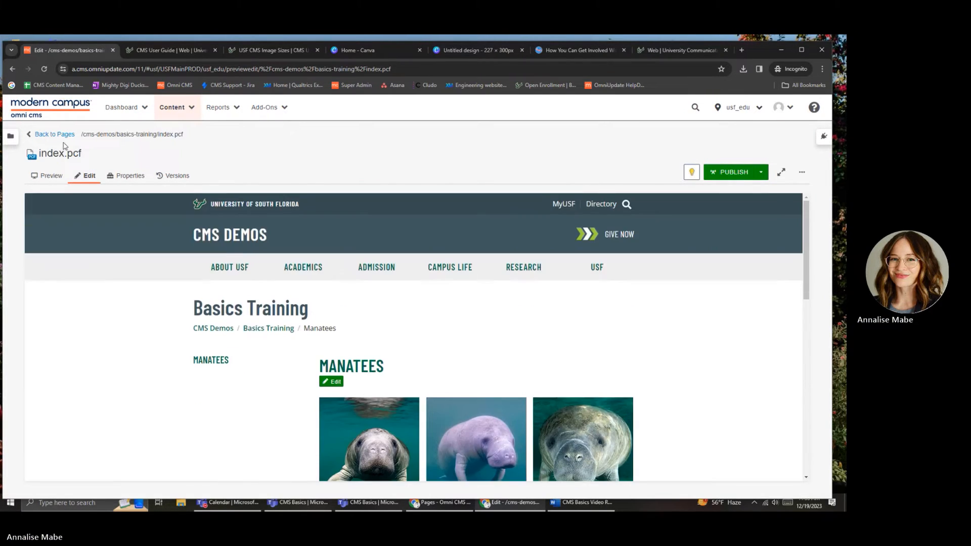
click(63, 135)
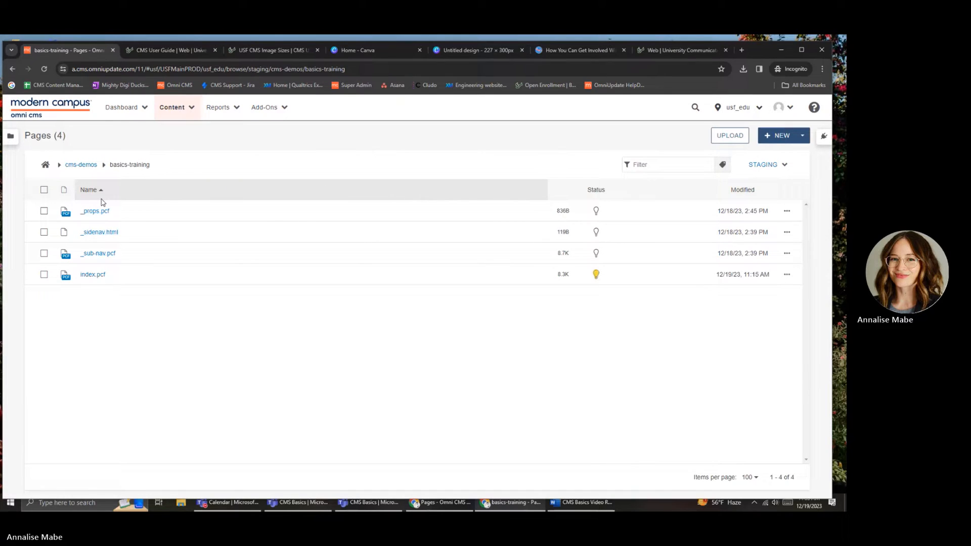
click(80, 166)
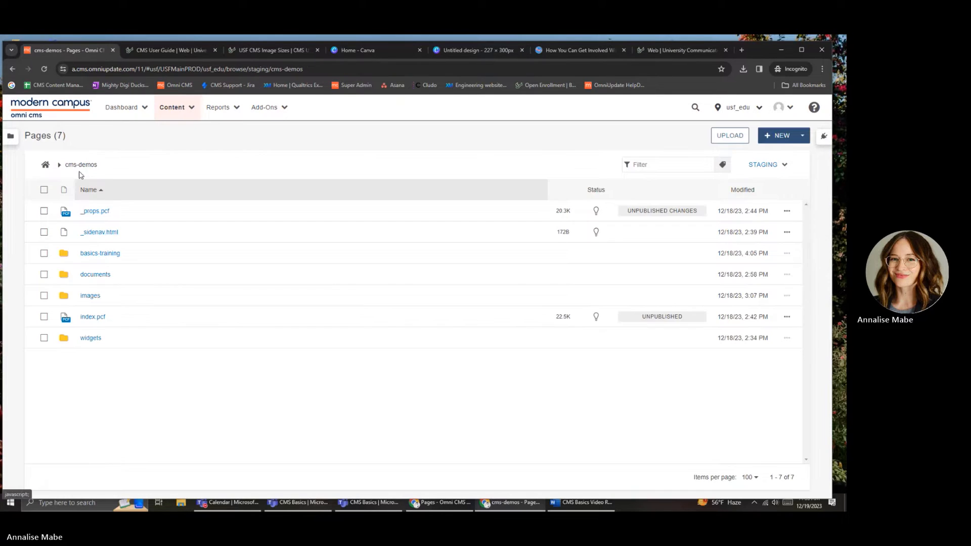
- View the images folder and its file upload options, close them without uploading, and return to the cms-demos folder
click(90, 299)
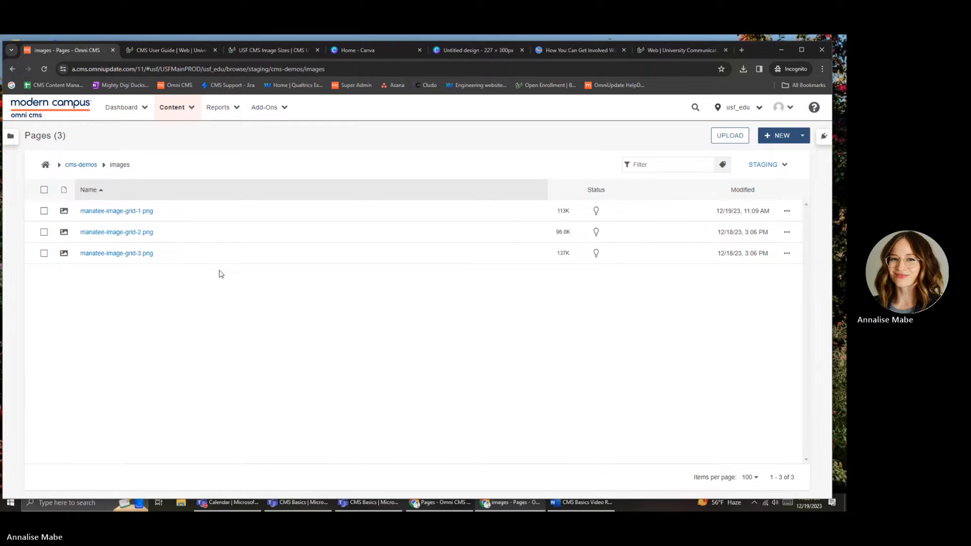
click(730, 136)
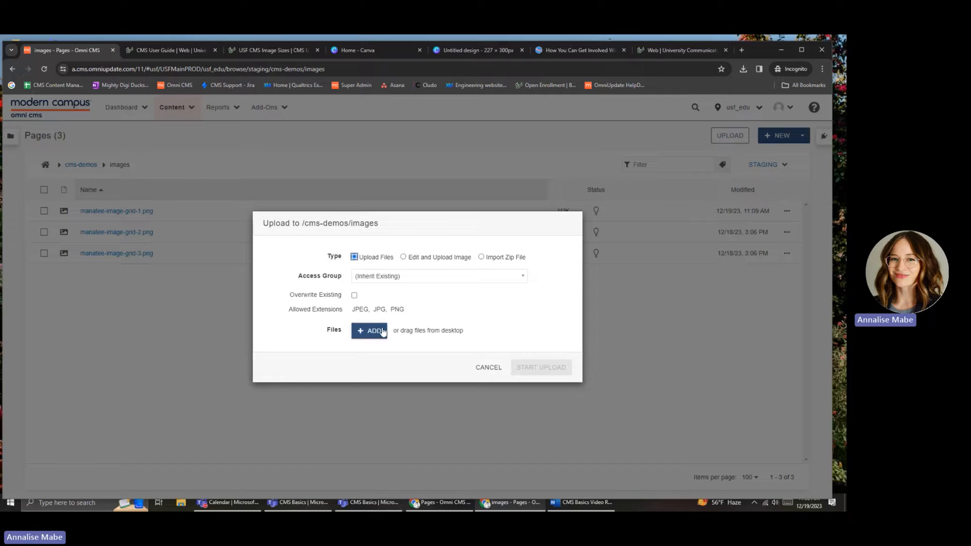
click(480, 367)
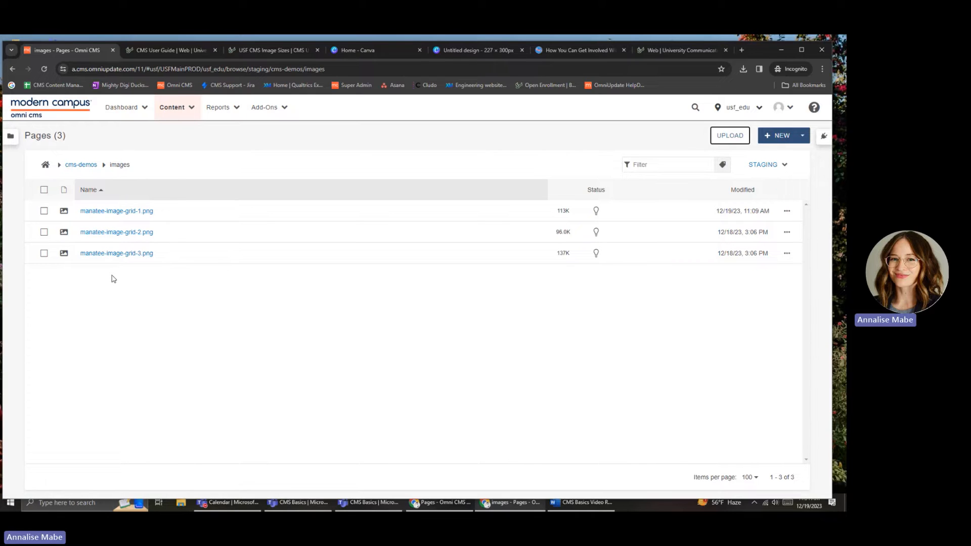
click(86, 167)
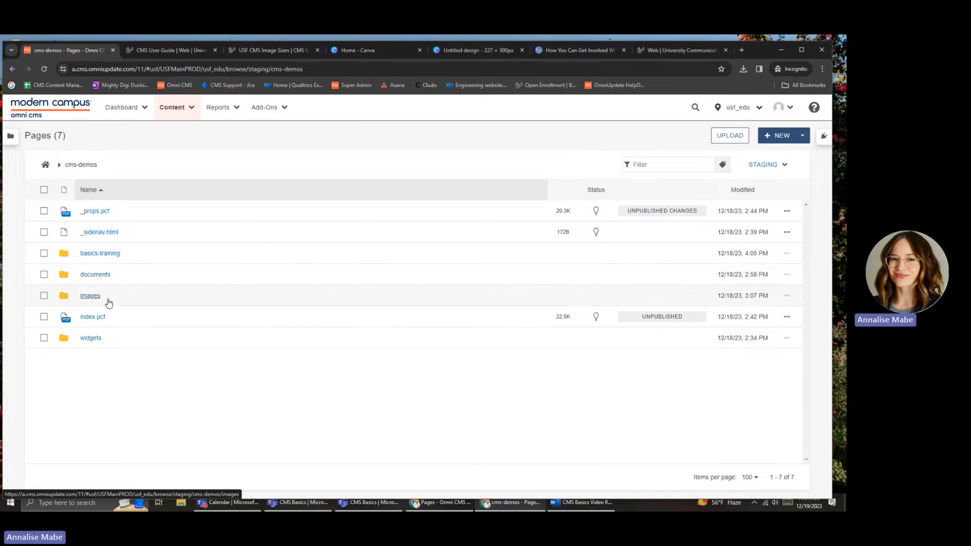
- Upload manatee-image-grid-4 from the Desktop to the cms-demos images folder, keeping the Upload Files type and inherited access group
click(91, 296)
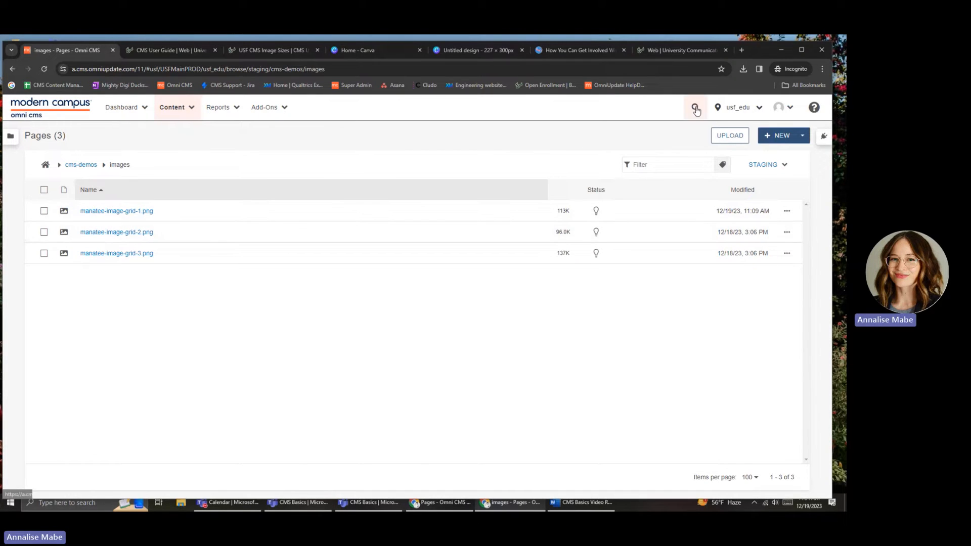
click(729, 137)
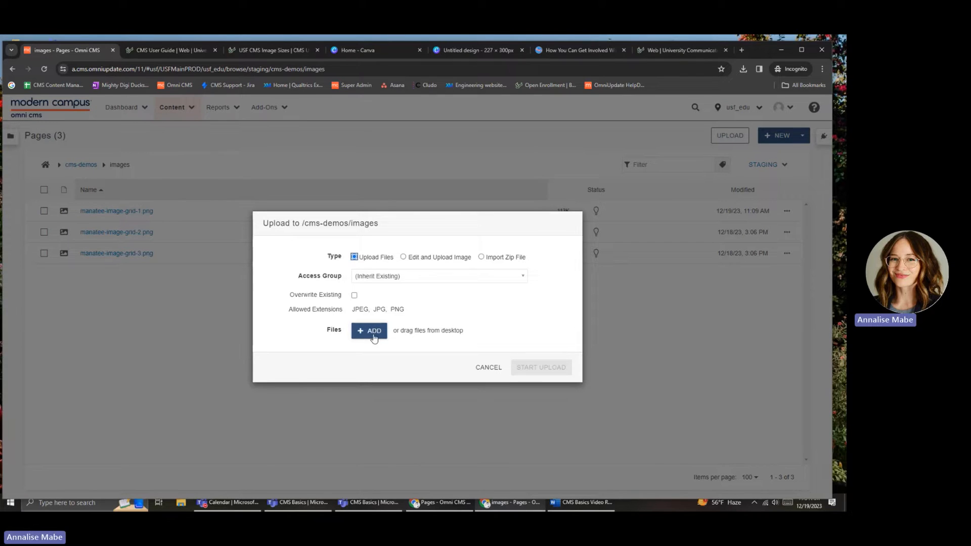
click(374, 332)
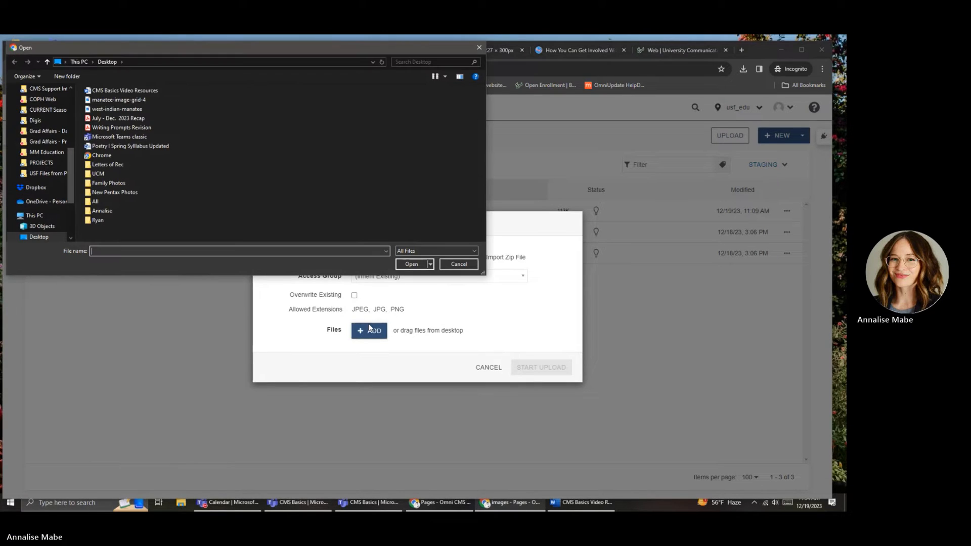
click(145, 99)
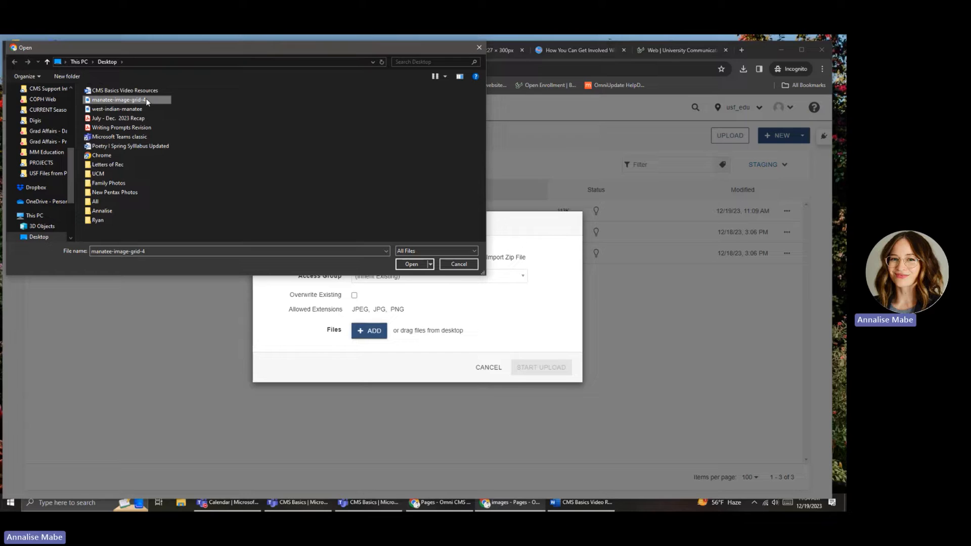
click(409, 266)
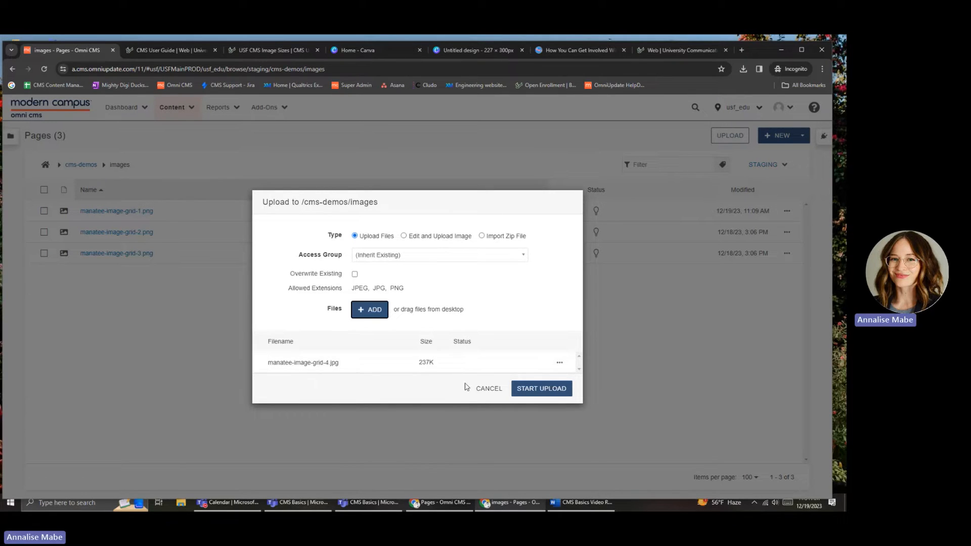
click(523, 391)
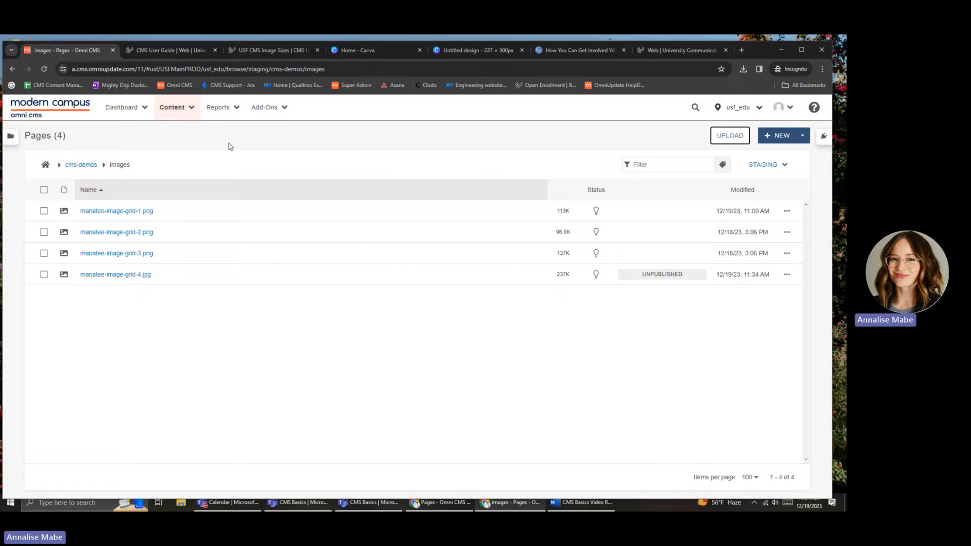
- Look through the CMS User Guide topics and examine the Text Pages image snippet dimensions on the USF CMS Image Sizes page
click(183, 52)
scroll(144, 245, down, 1)
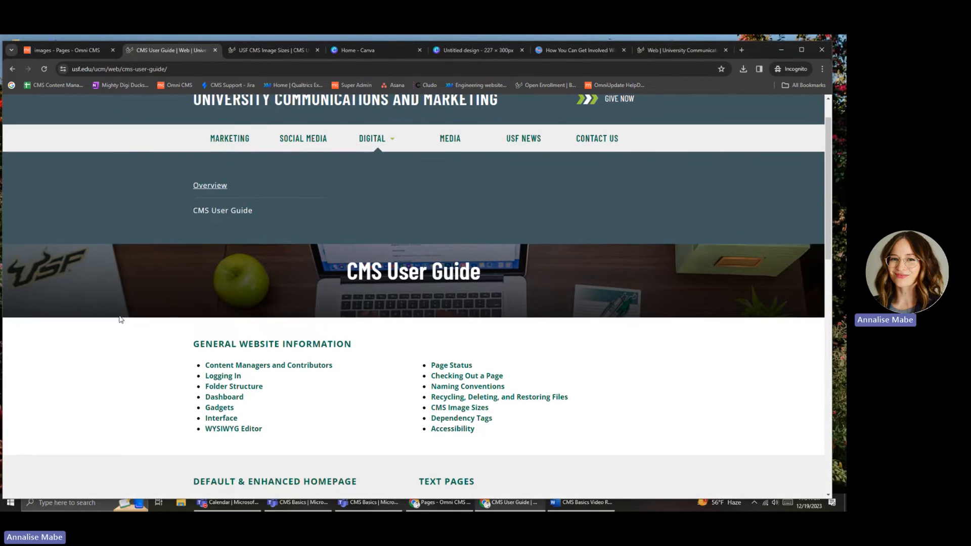
scroll(134, 367, down, 4)
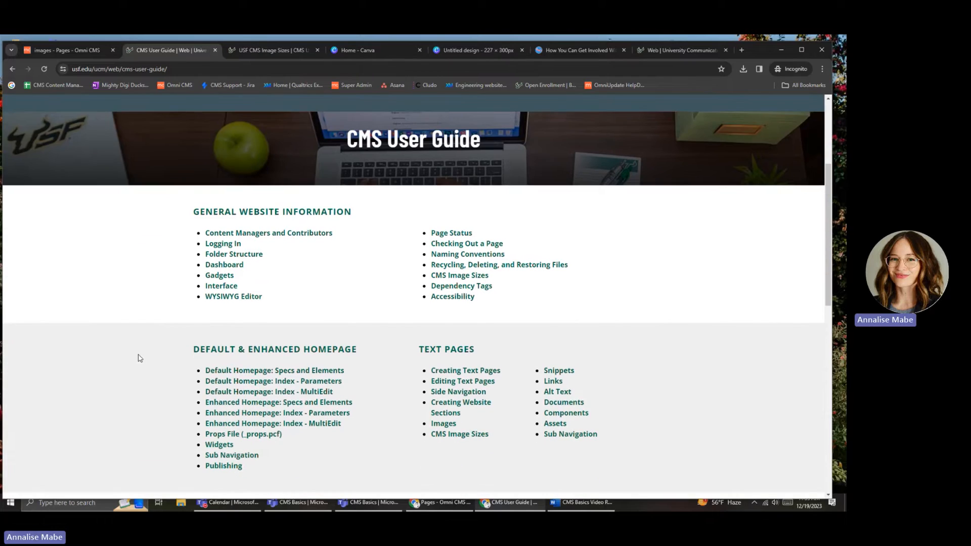
scroll(134, 314, down, 1)
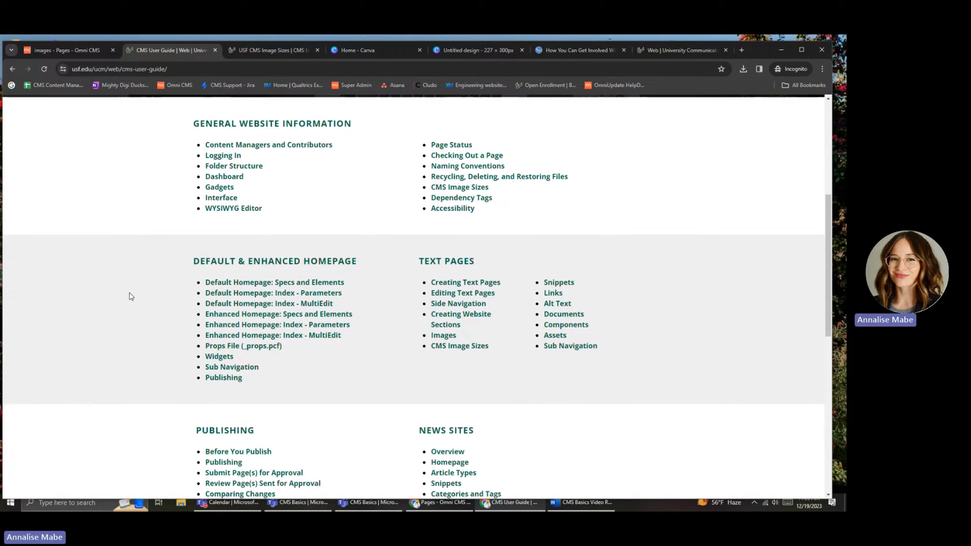
click(288, 49)
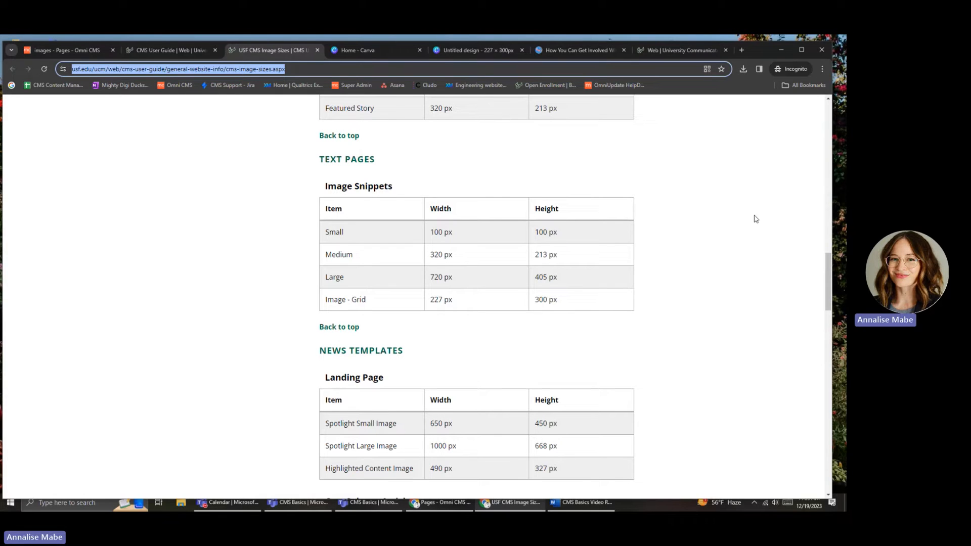
mouse_move(826, 275)
mouse_down()
mouse_move(804, 136)
mouse_move(826, 273)
mouse_up()
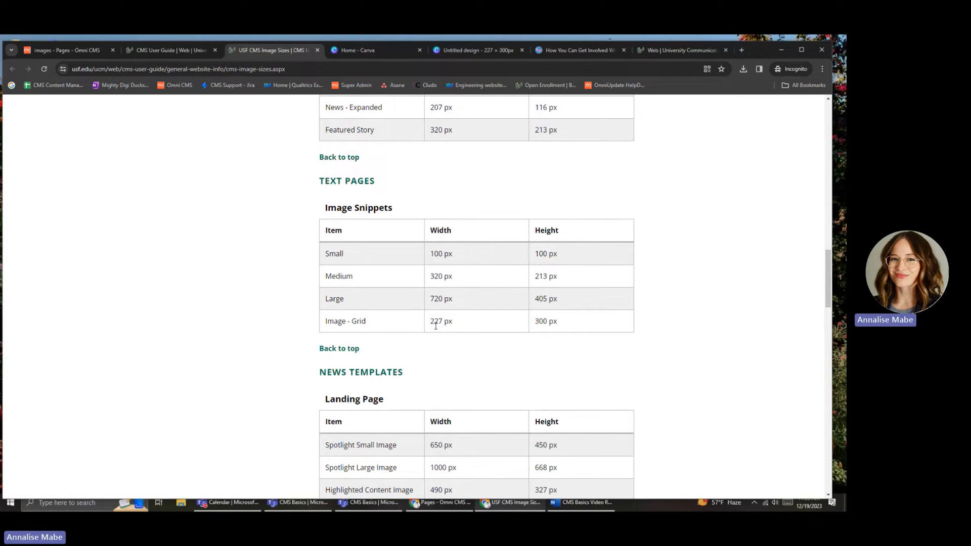
- Switch to Canva and create a blank custom-size design of 227 × 300 px, closing the older untitled design
click(367, 54)
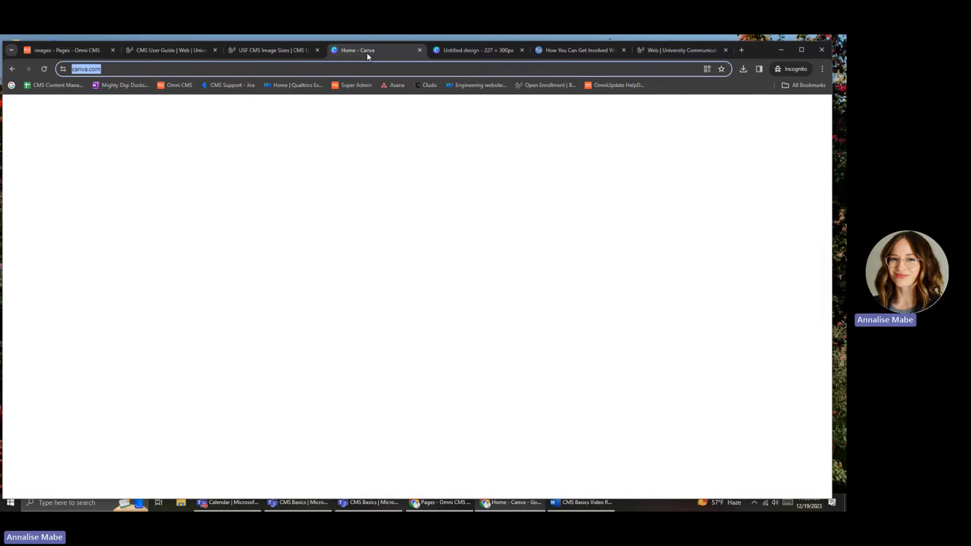
click(637, 133)
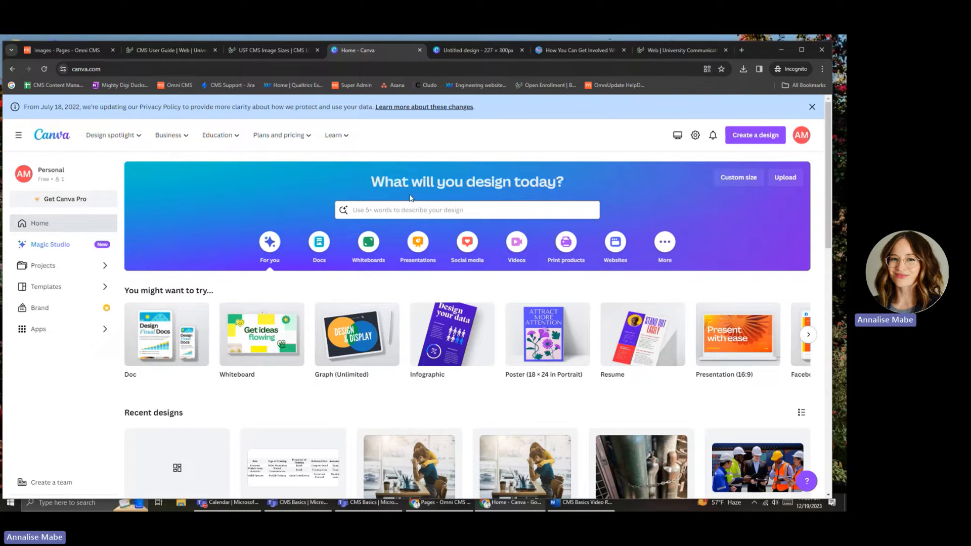
click(743, 141)
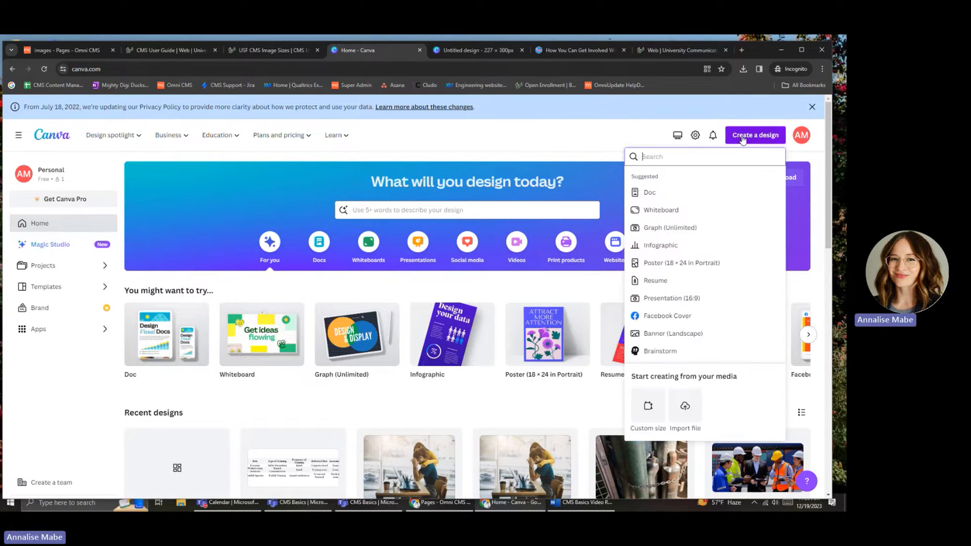
click(649, 409)
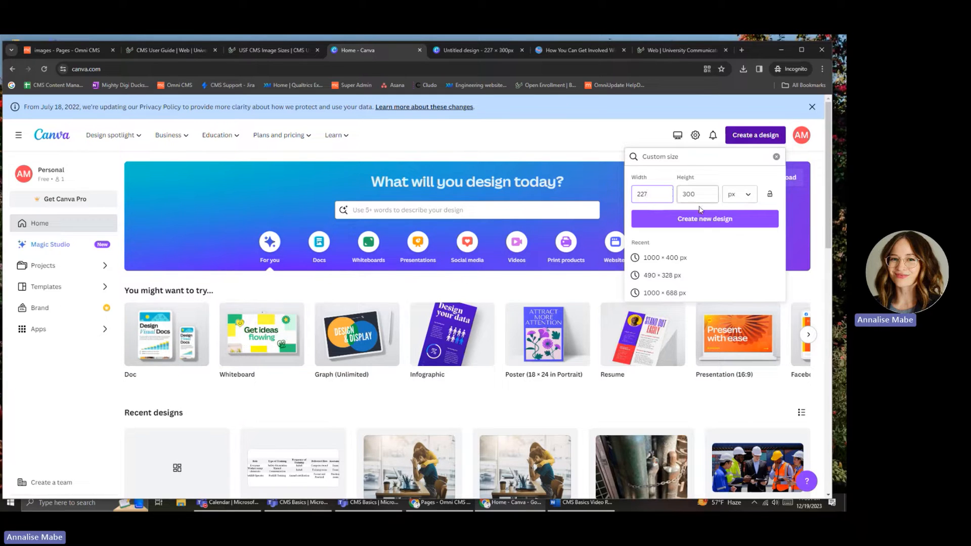
click(702, 221)
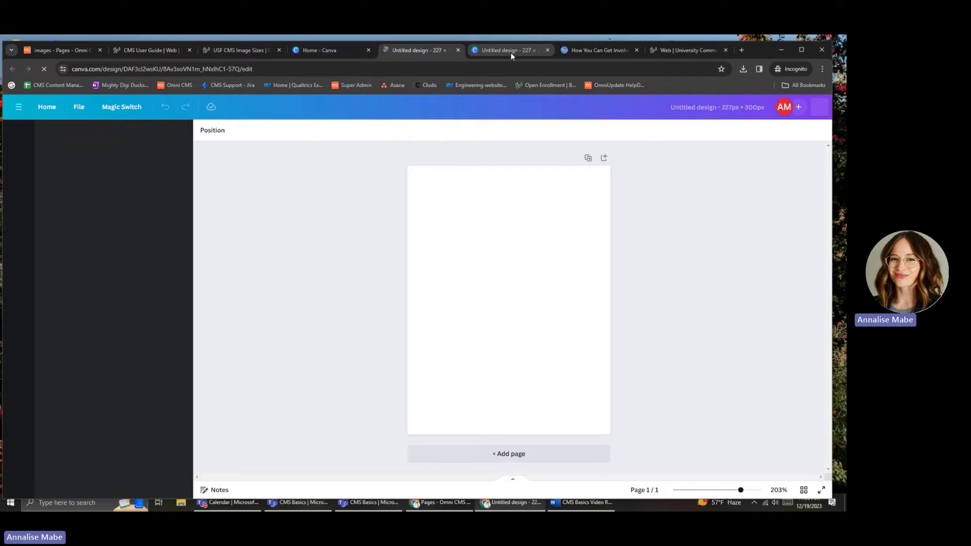
click(509, 50)
click(548, 50)
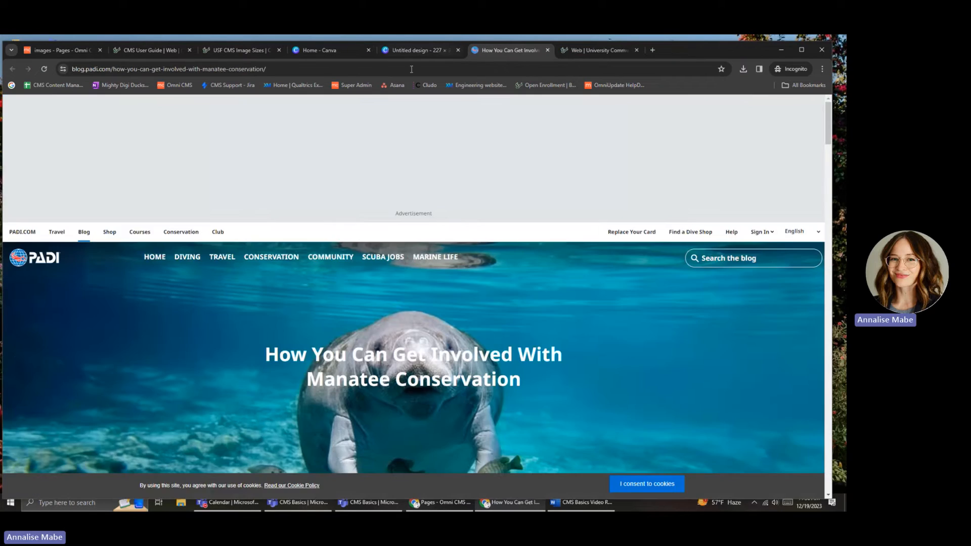
click(413, 49)
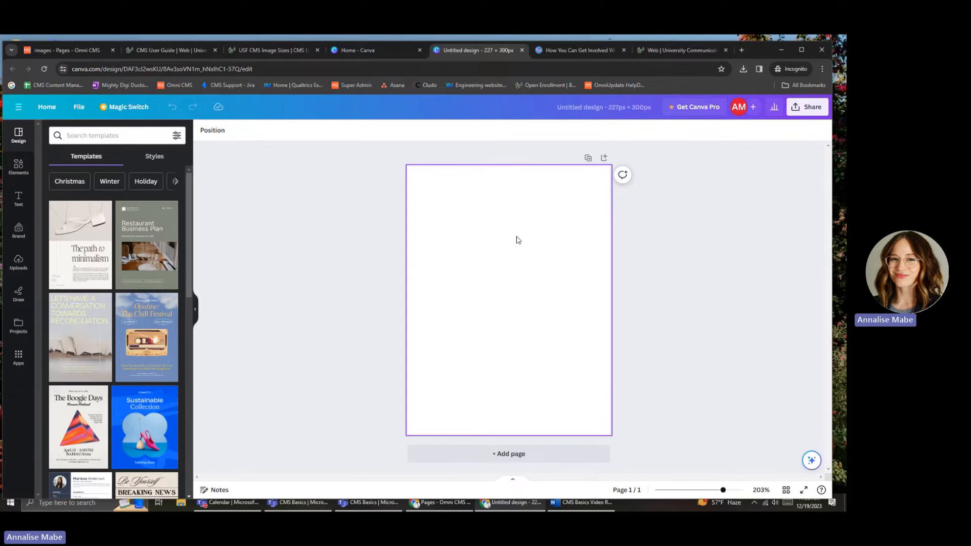
- Upload manatee-image-grid-4 from the Desktop to the Canva image uploads
click(23, 267)
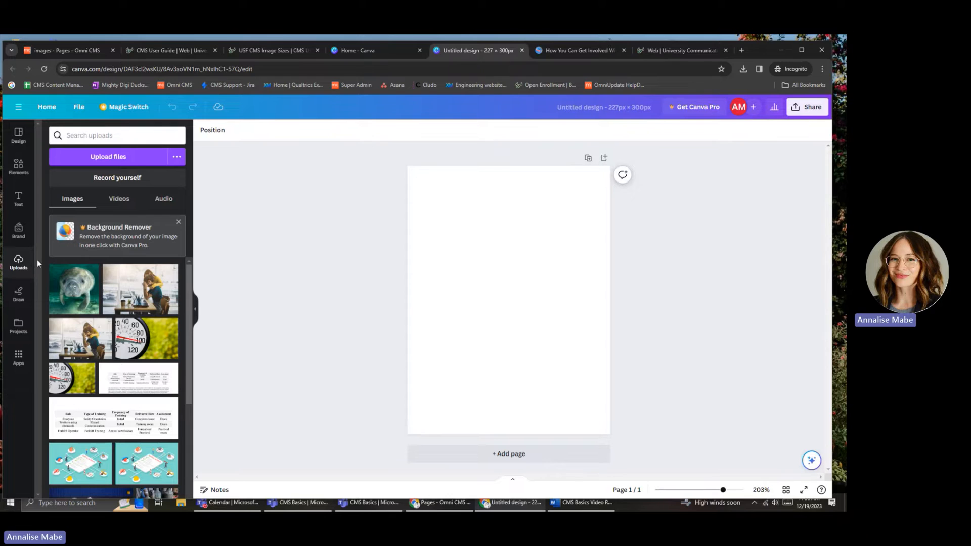
click(106, 161)
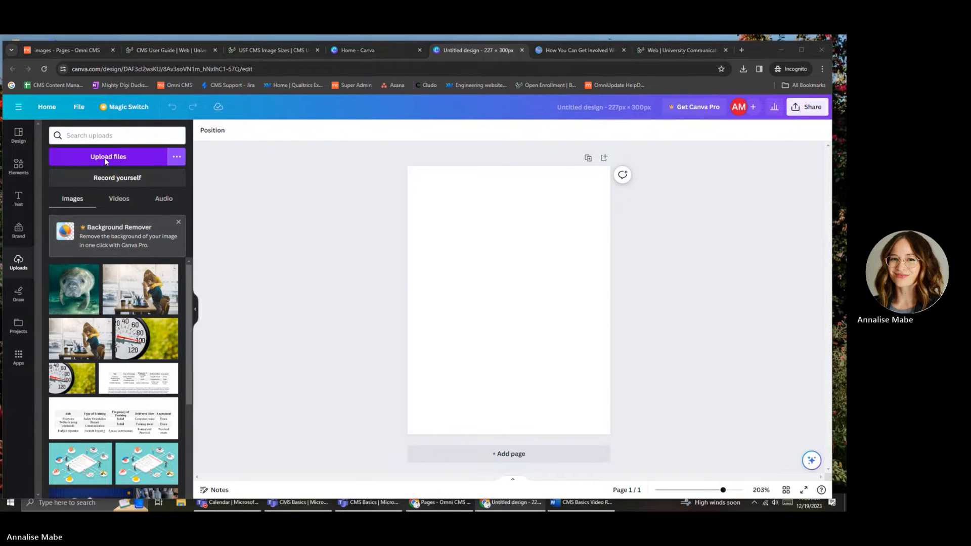
click(126, 100)
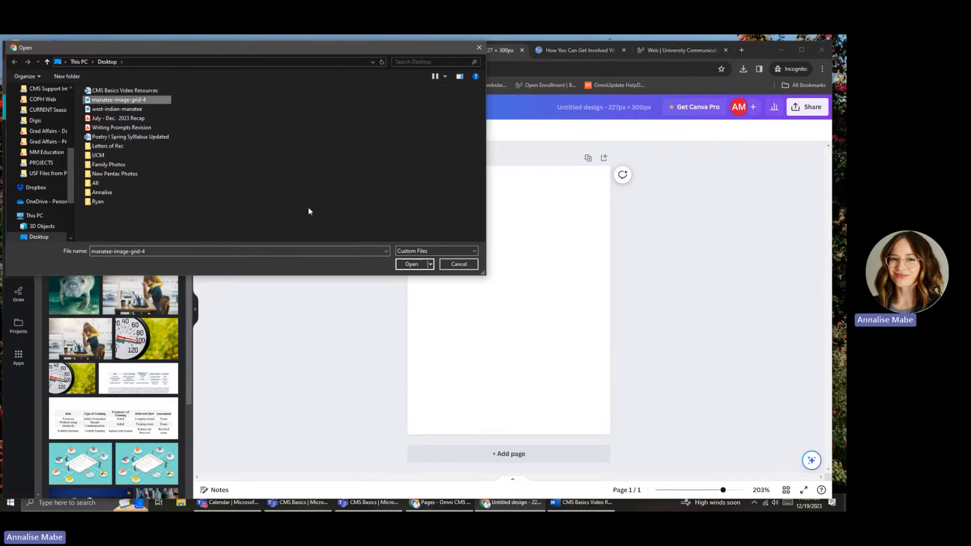
click(425, 264)
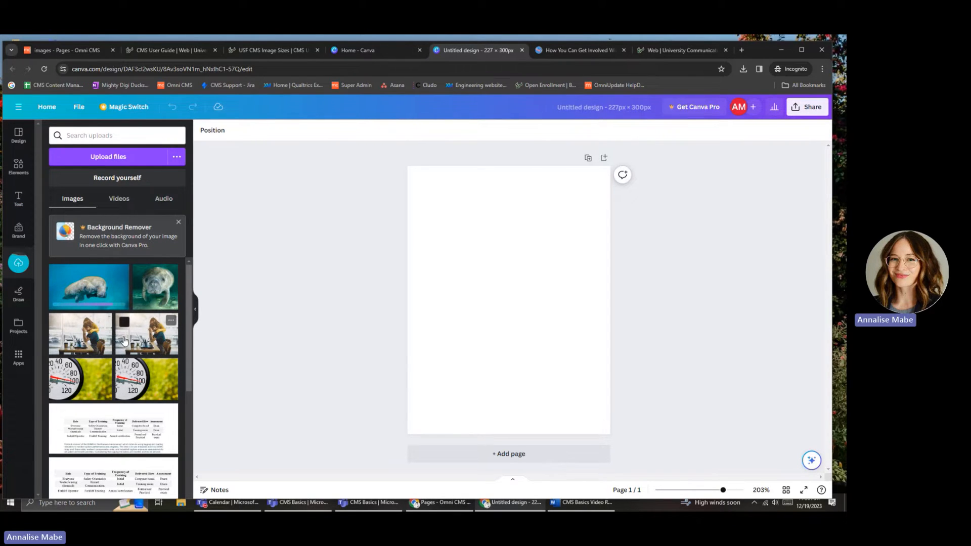
- Add the uploaded photo of two manatees as the page background and shift it left within the frame so both faces fit
click(99, 304)
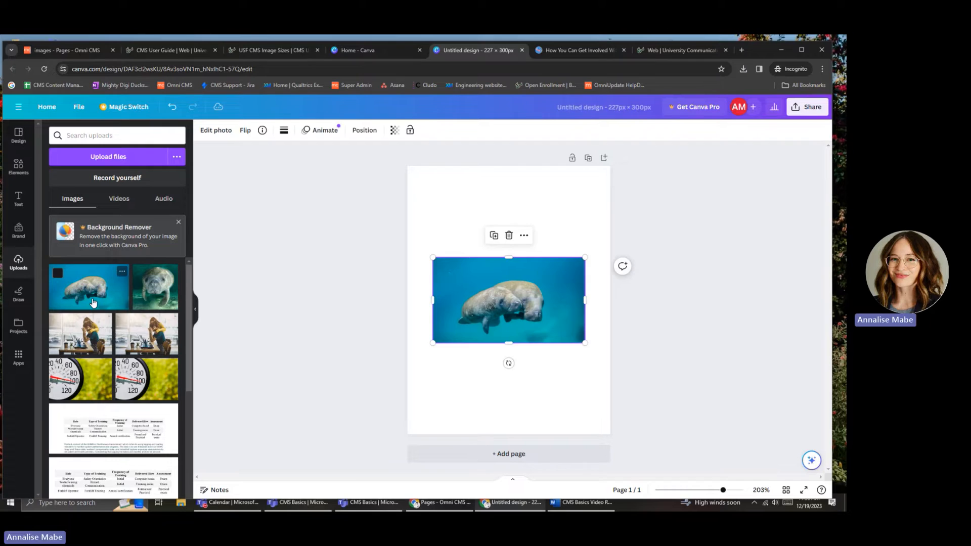
right_click(515, 299)
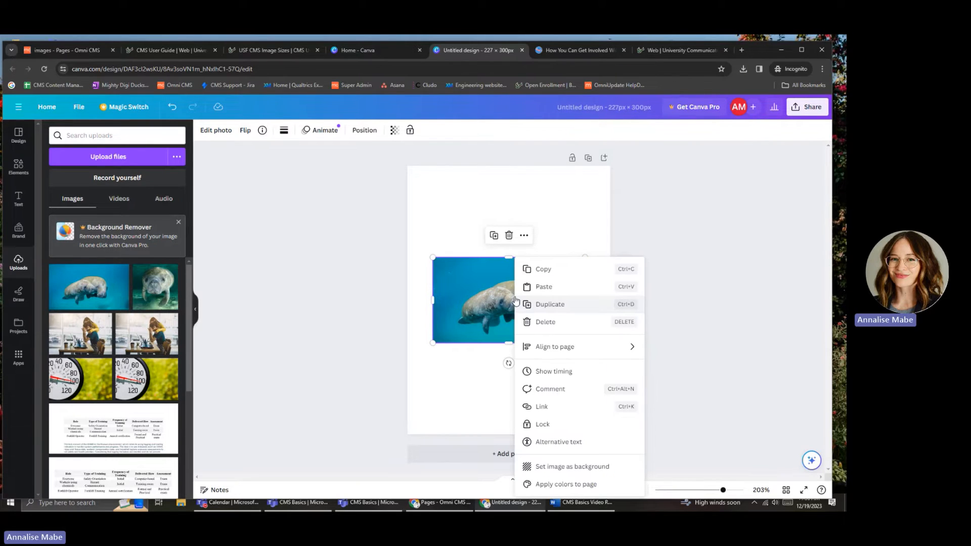
click(618, 466)
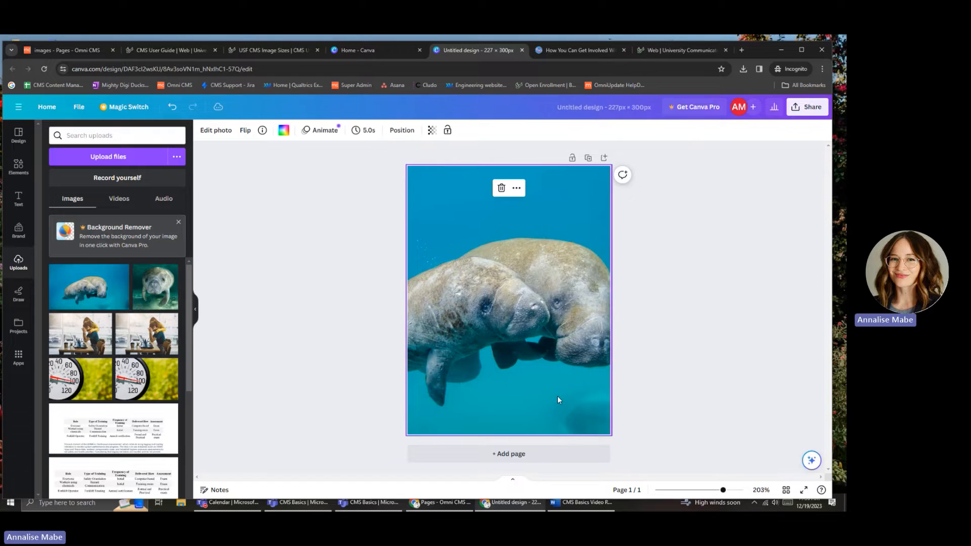
double_click(530, 369)
drag(528, 357, 500, 351)
click(784, 329)
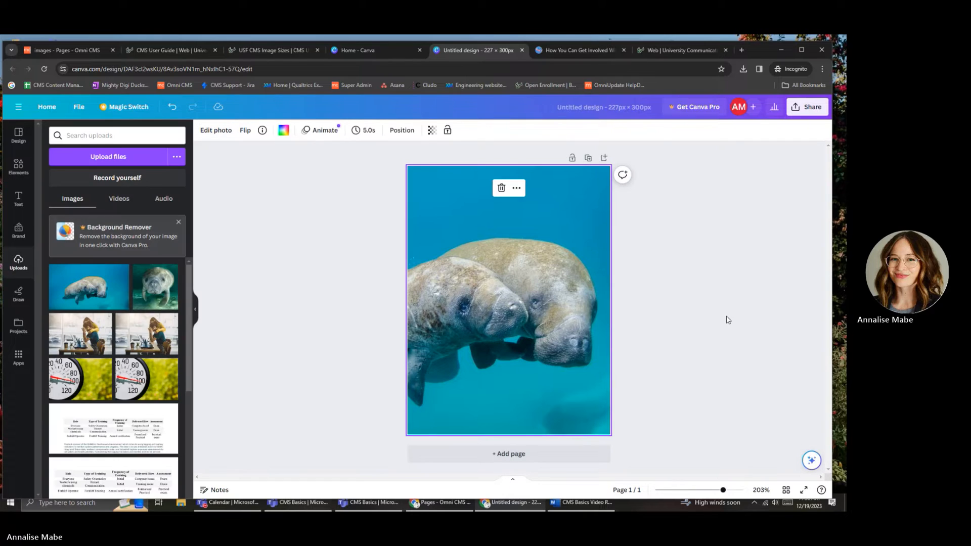
click(672, 297)
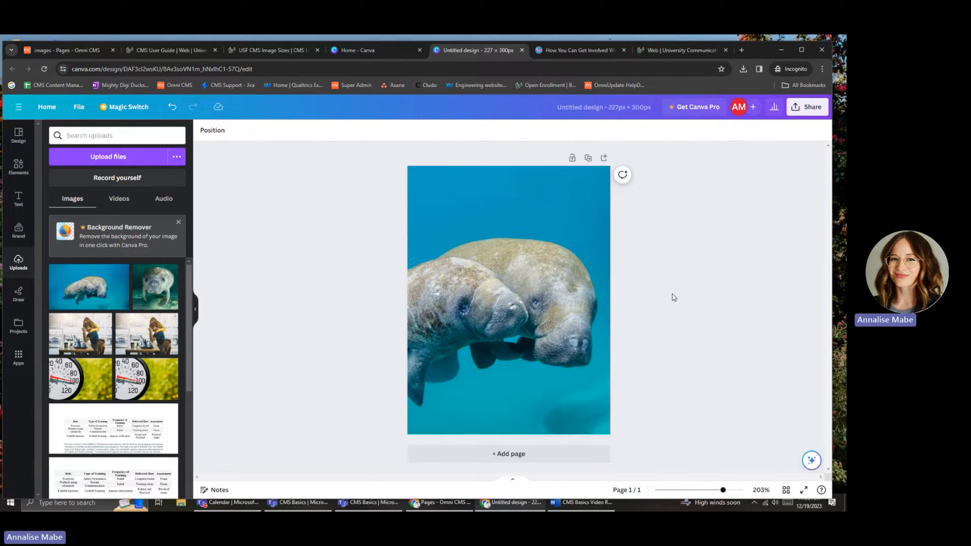
- Rename the design as bruce-and-betty-manatees
click(597, 109)
text(bru)
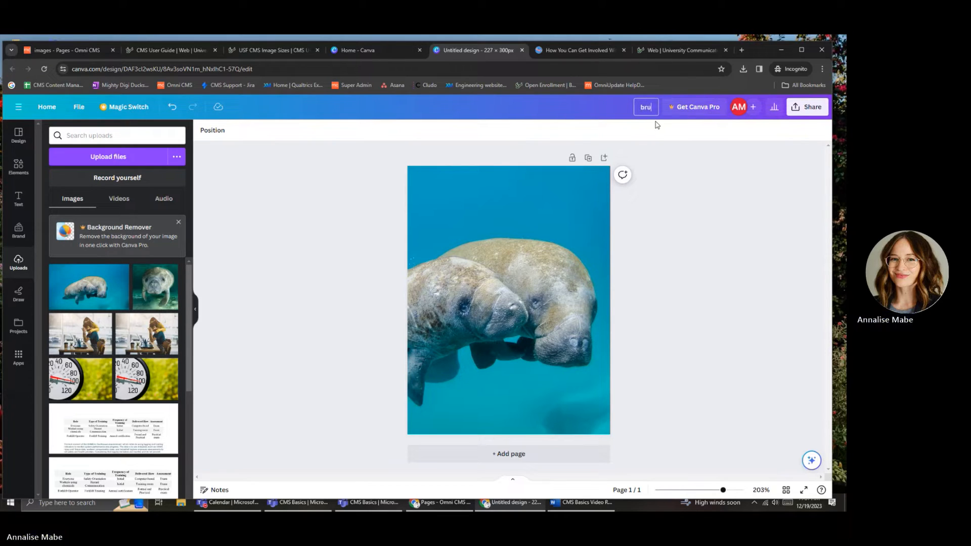
text(ce-and)
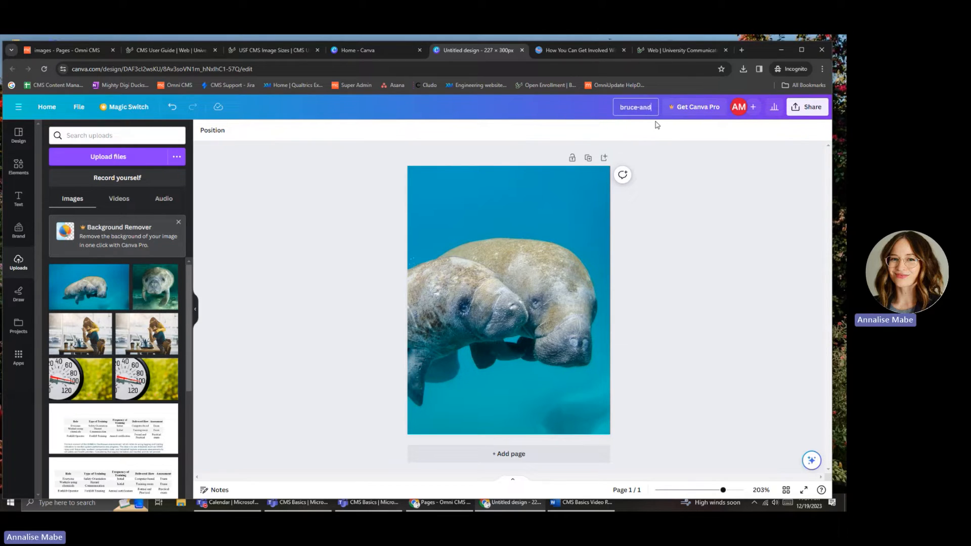
text(-betty-manatees)
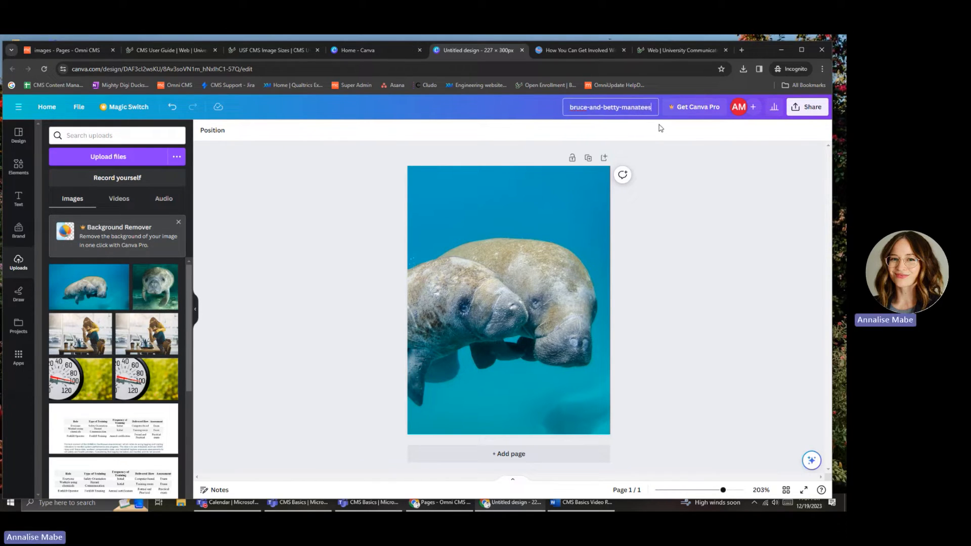
click(665, 232)
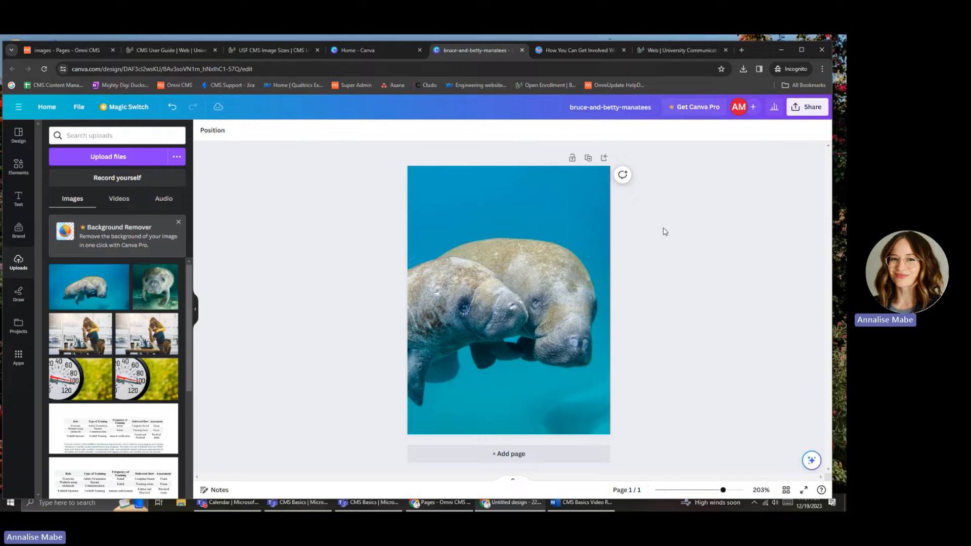
- Download the design as a PNG and save it to the Desktop as bruce-and-betty-manatees
click(805, 112)
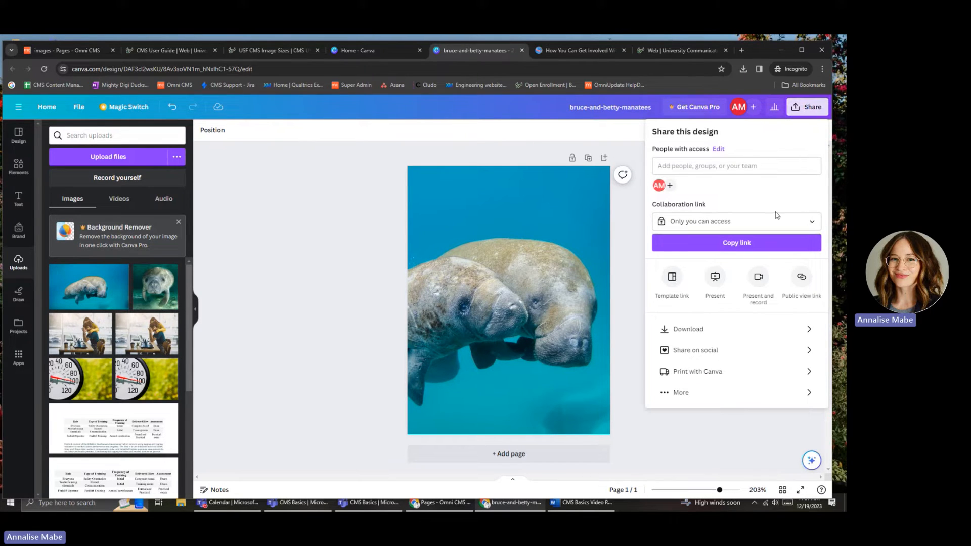
click(754, 333)
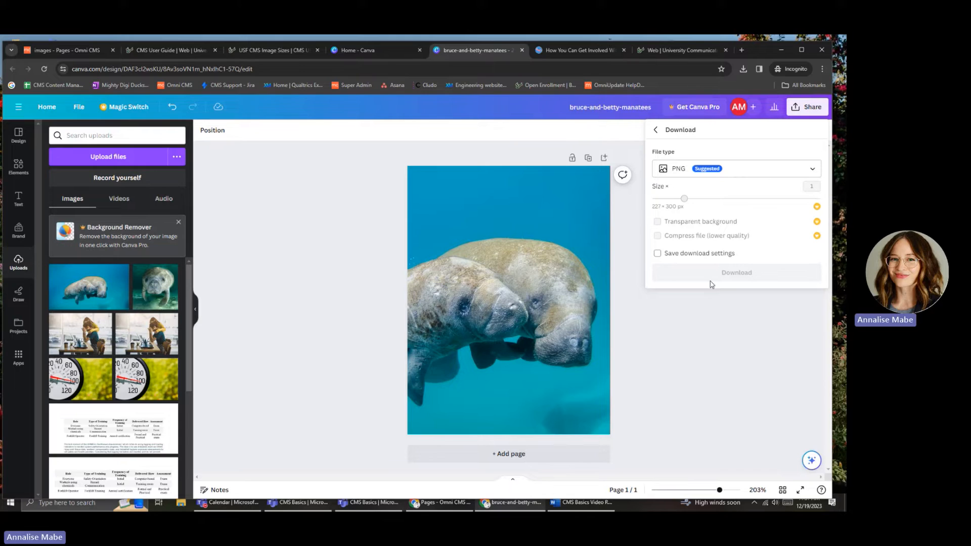
click(736, 169)
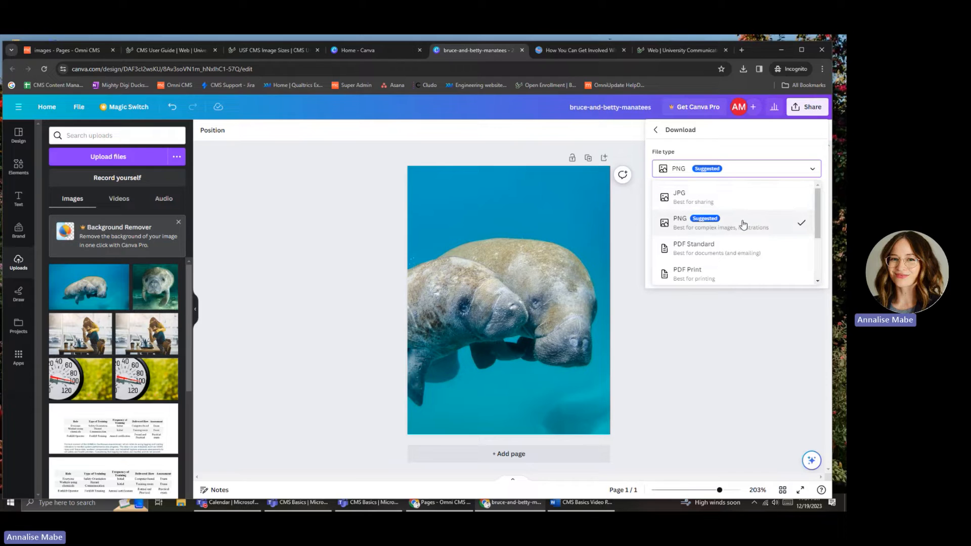
click(743, 224)
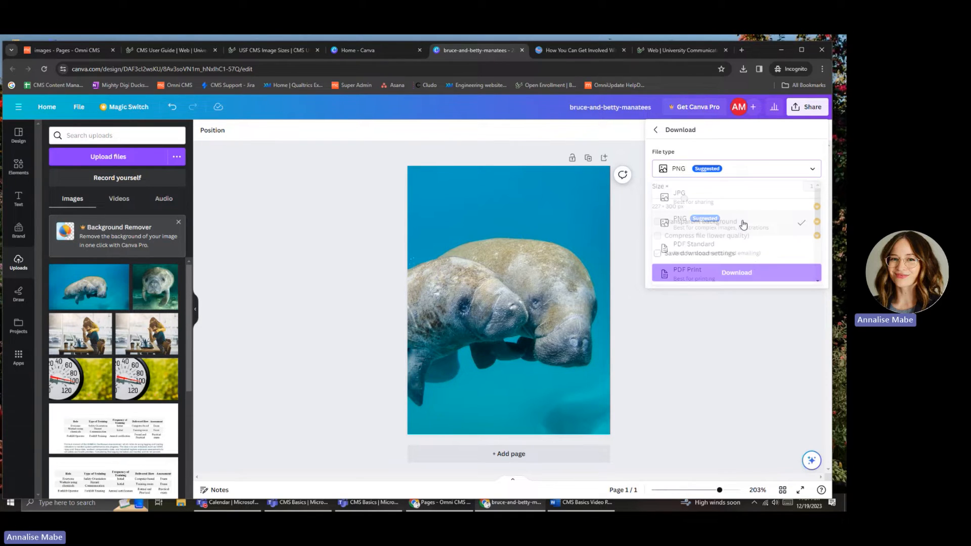
click(759, 277)
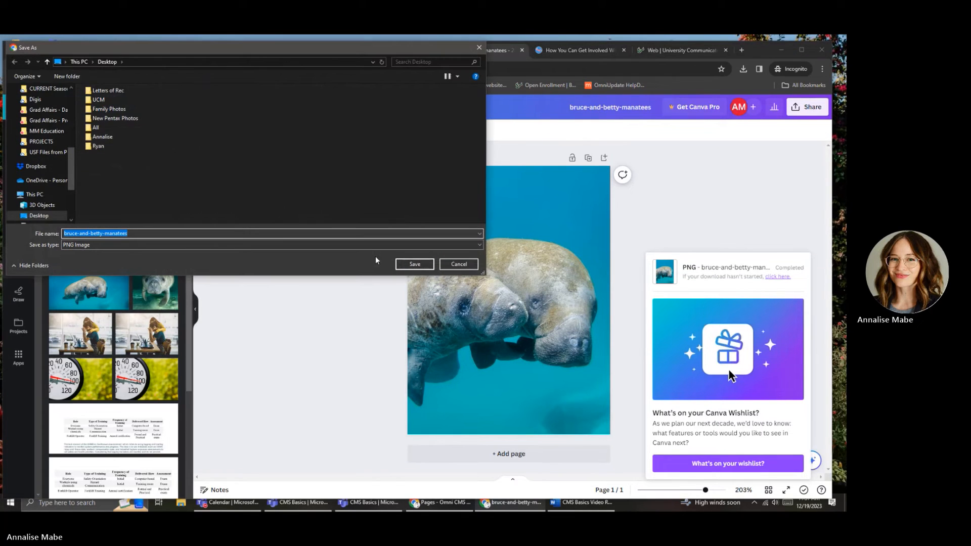
click(412, 262)
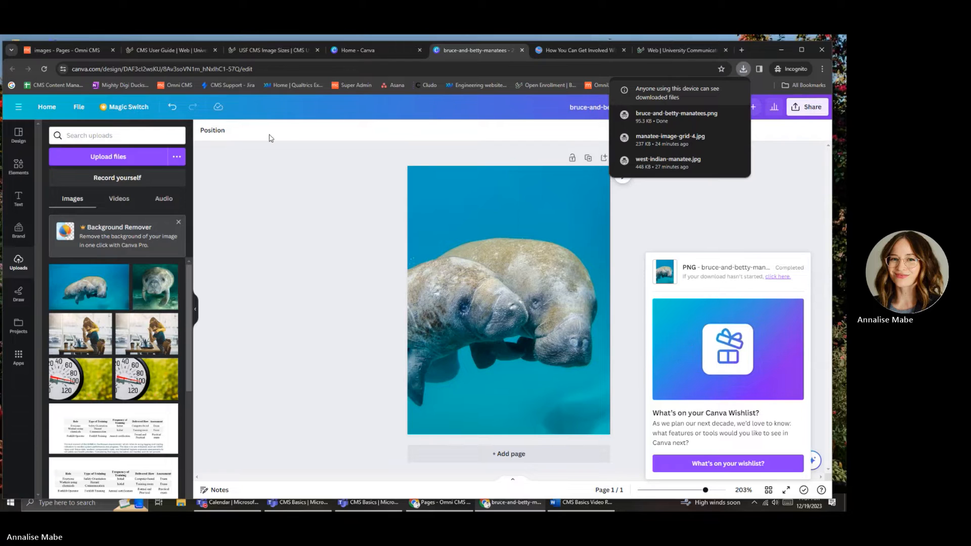
- Switch to Omni CMS and upload bruce-and-betty-manatees from the Desktop to the cms-demos images folder
click(87, 50)
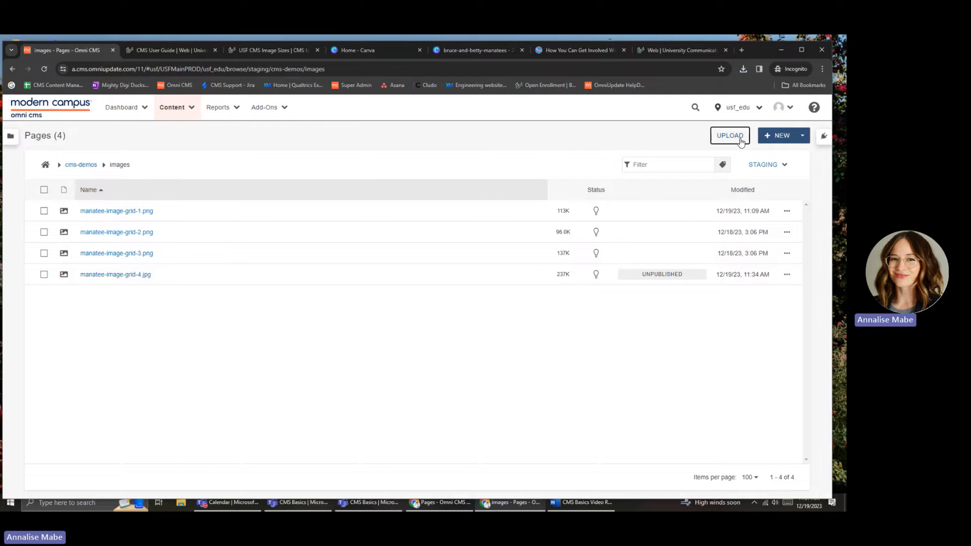
click(740, 141)
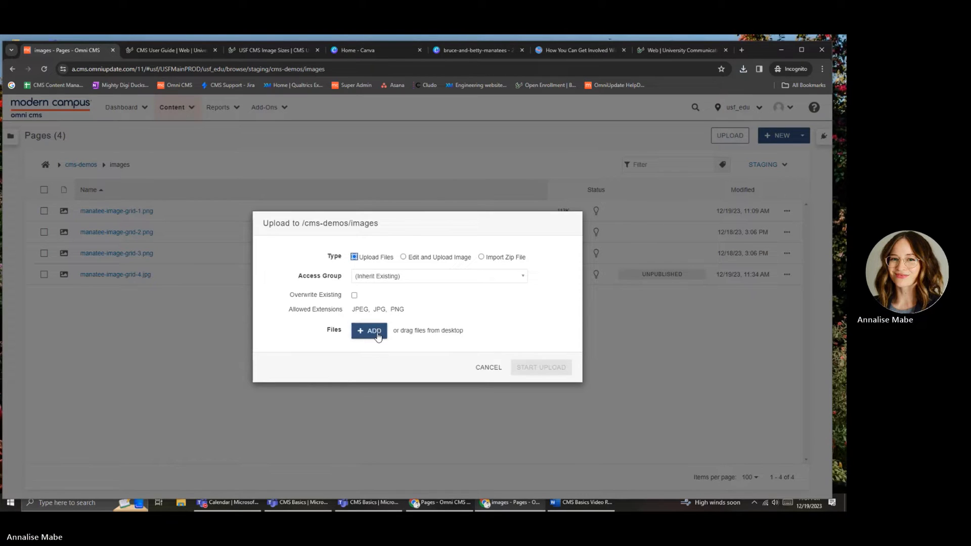
click(375, 332)
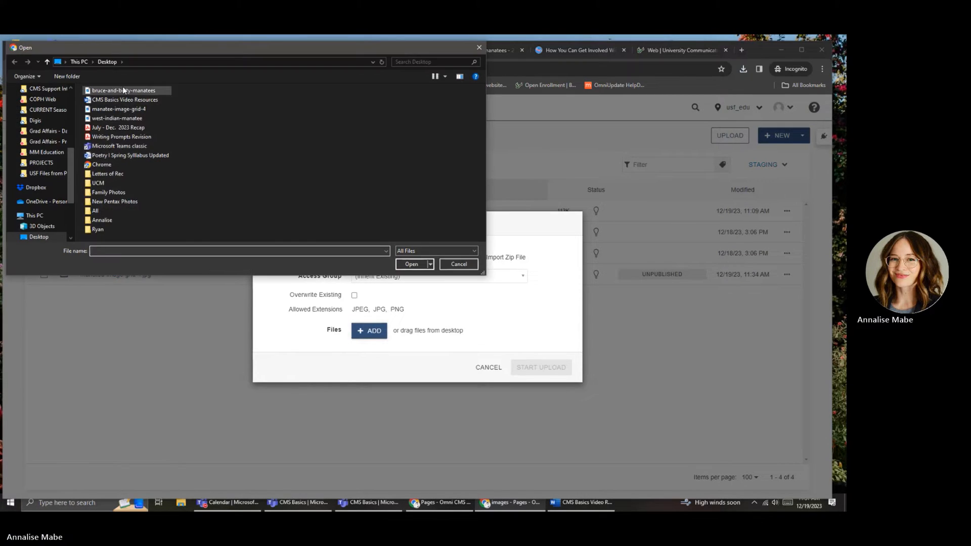
click(123, 90)
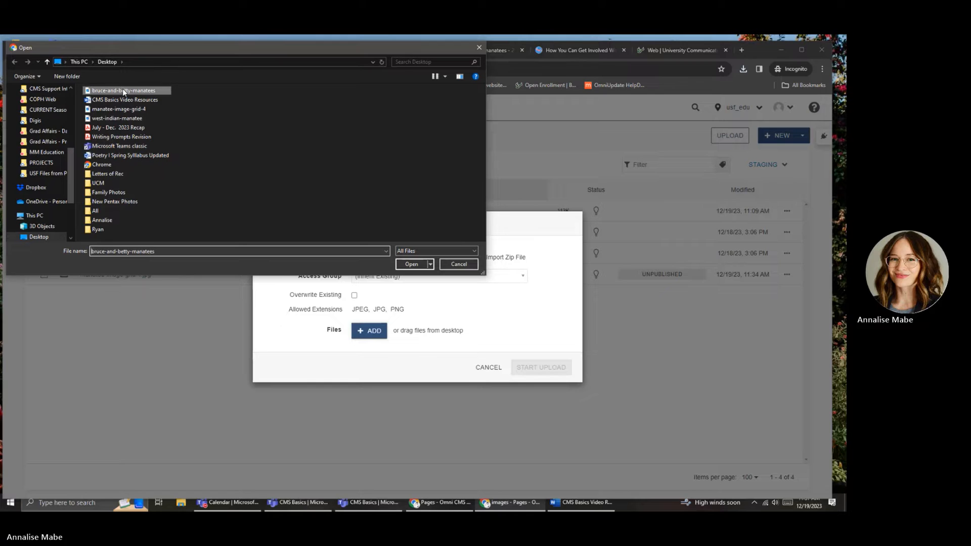
click(412, 264)
click(555, 395)
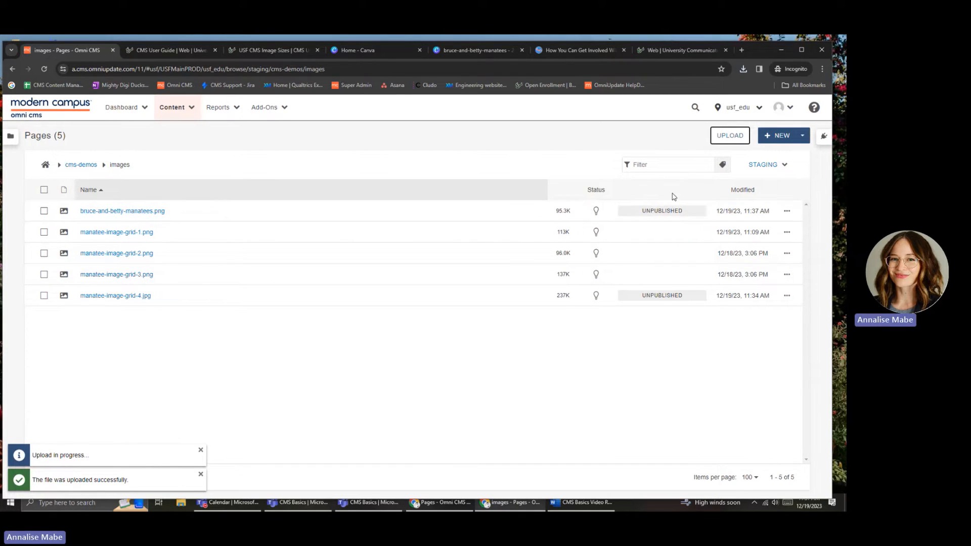
- Publish bruce-and-betty-manatees.png and manatee-image-grid-4.jpg to the Test target with checked-out files included, and reload the folder listing
click(44, 211)
click(44, 296)
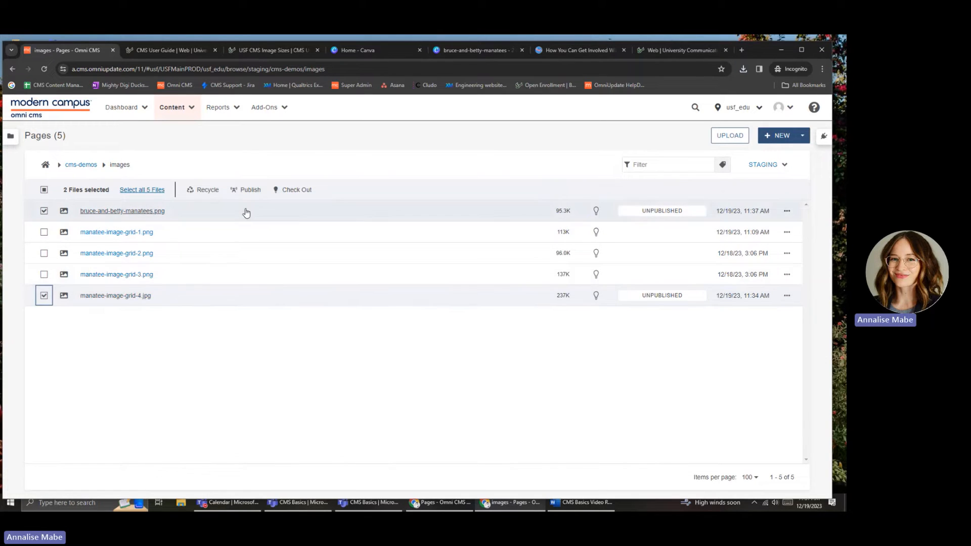
click(249, 190)
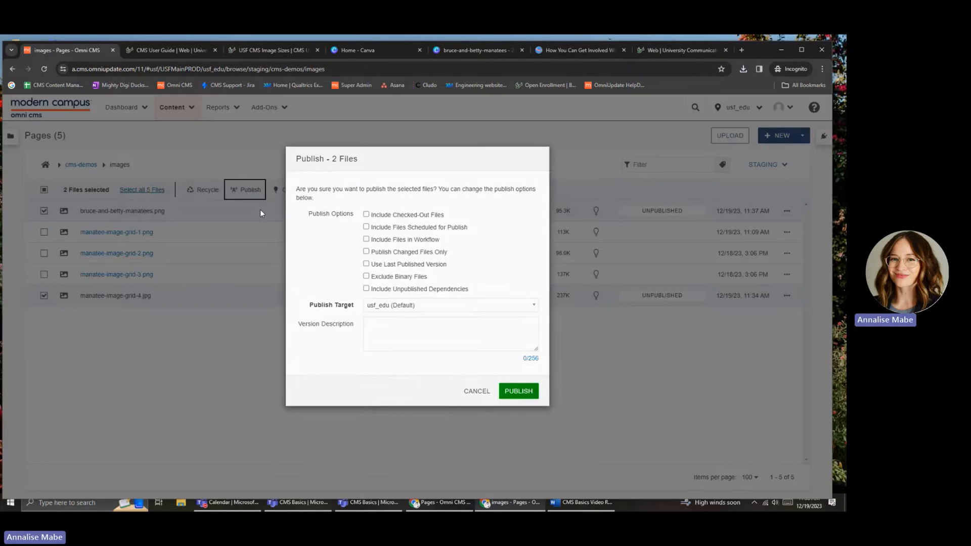
click(367, 235)
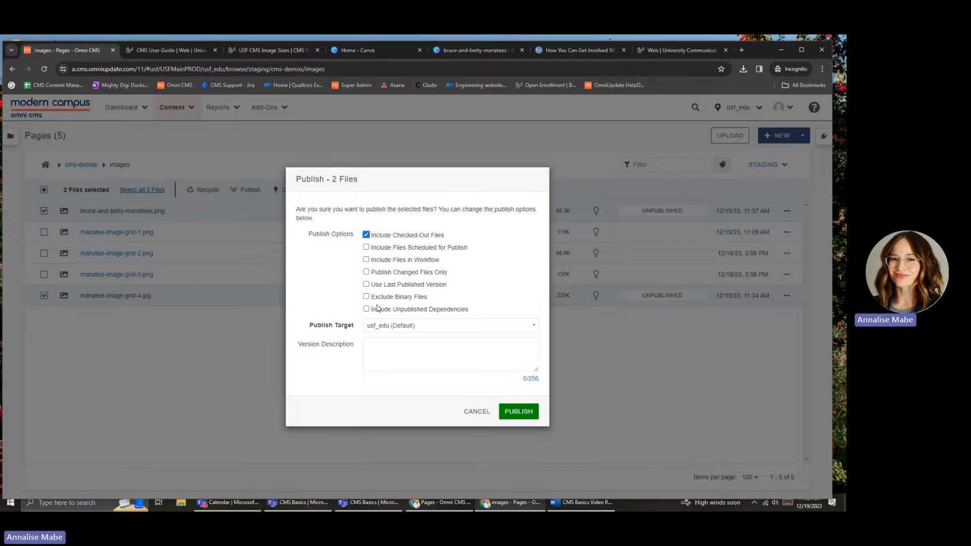
click(405, 326)
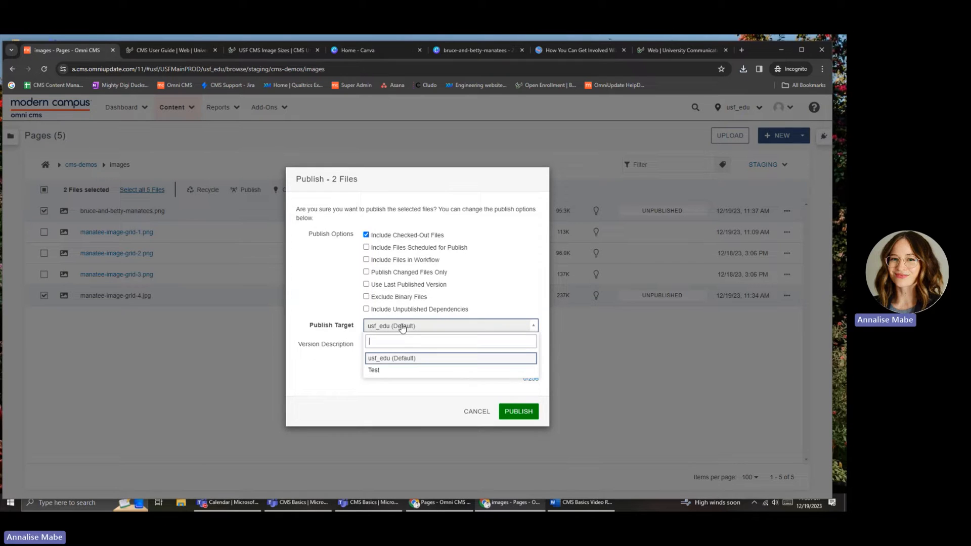
click(411, 373)
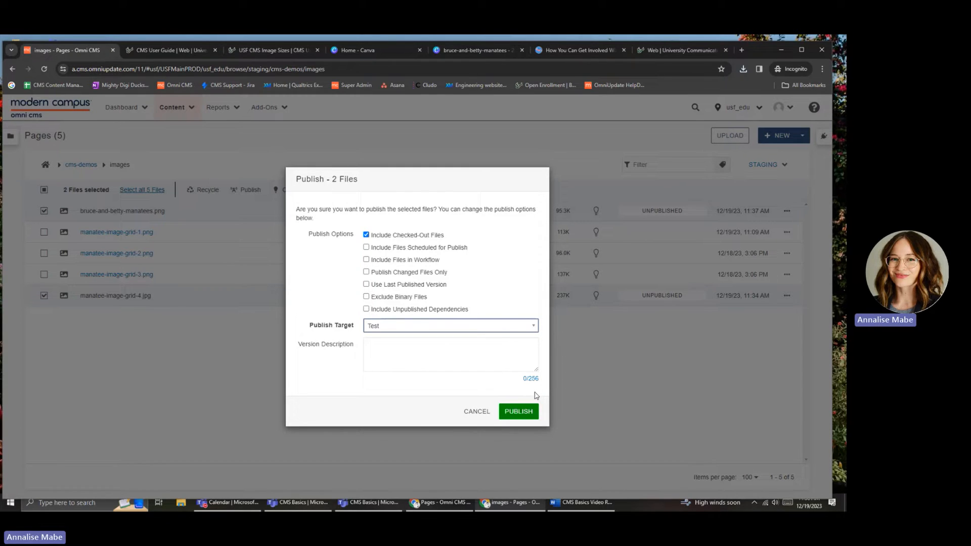
click(520, 411)
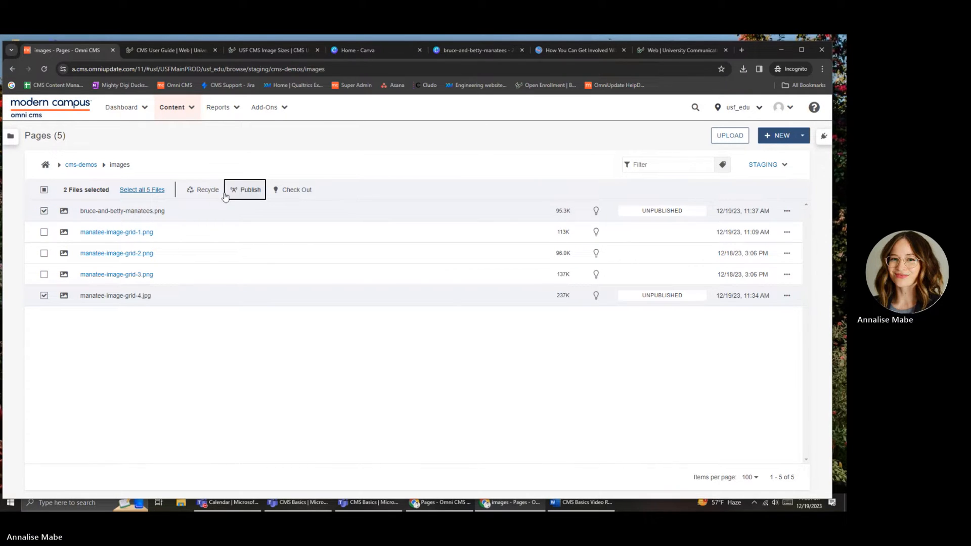
click(45, 69)
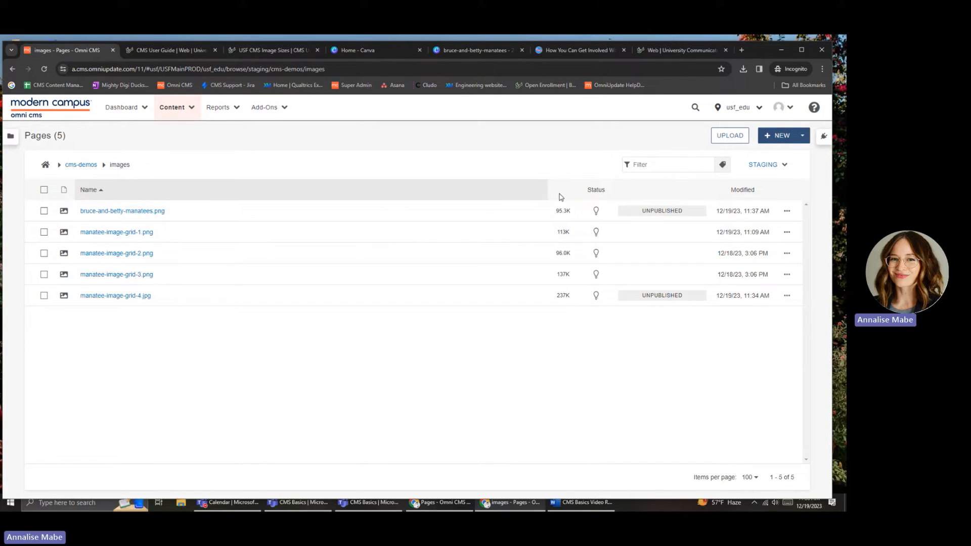
- Check the images folder on the Test and Production servers, and look through the Production contents of cms-demos
click(770, 167)
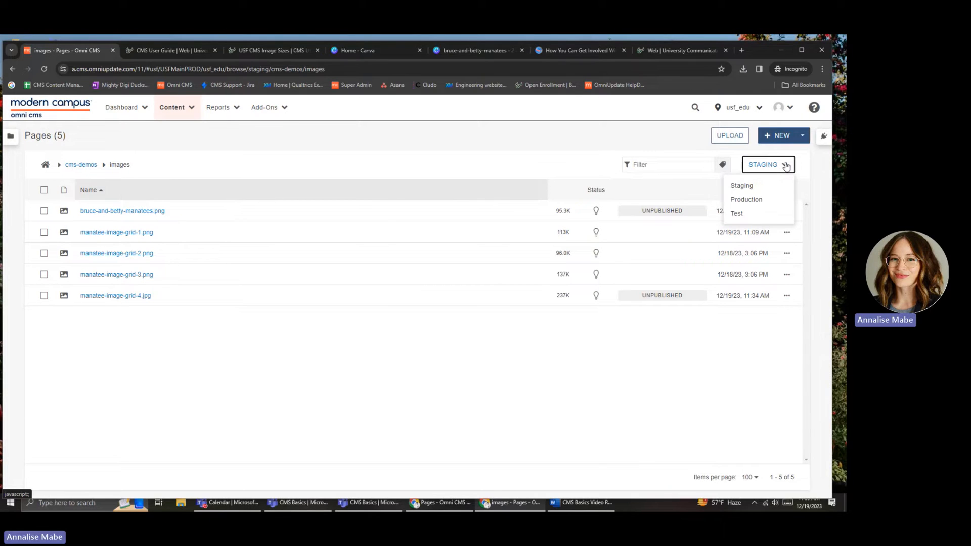
click(776, 213)
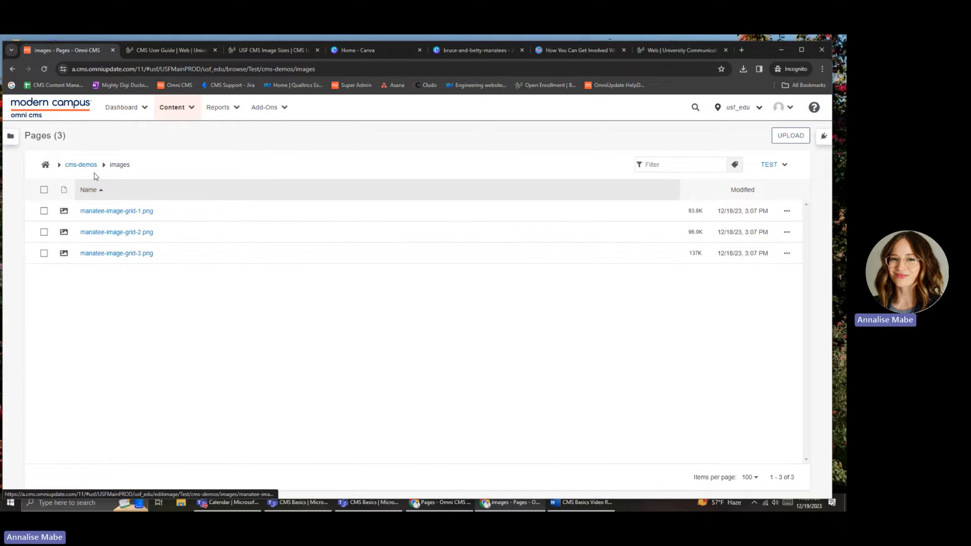
click(769, 164)
click(764, 199)
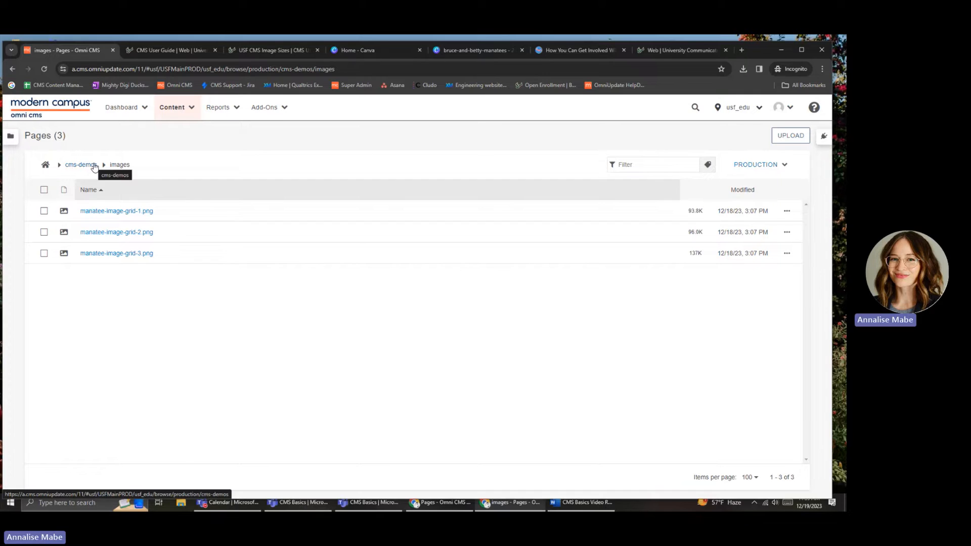
click(93, 165)
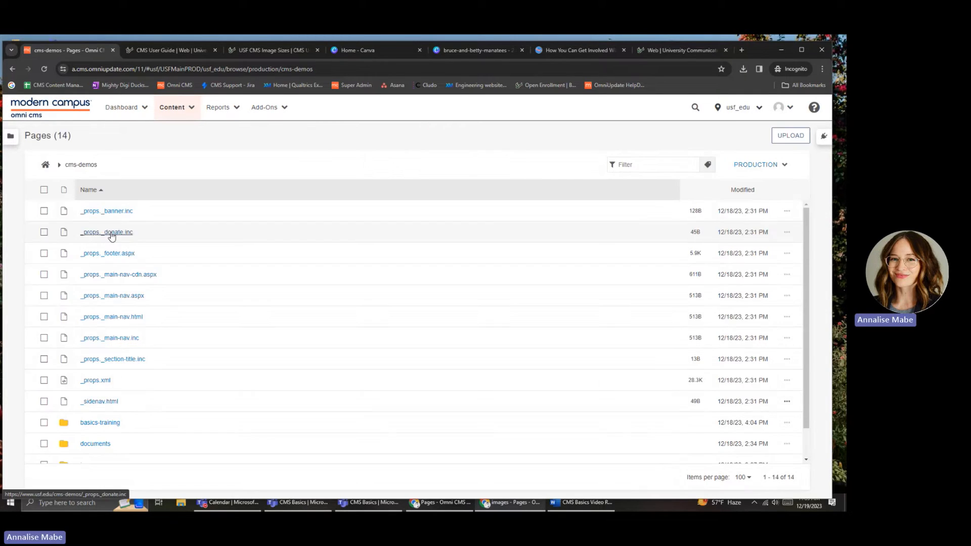
scroll(116, 381, down, 1)
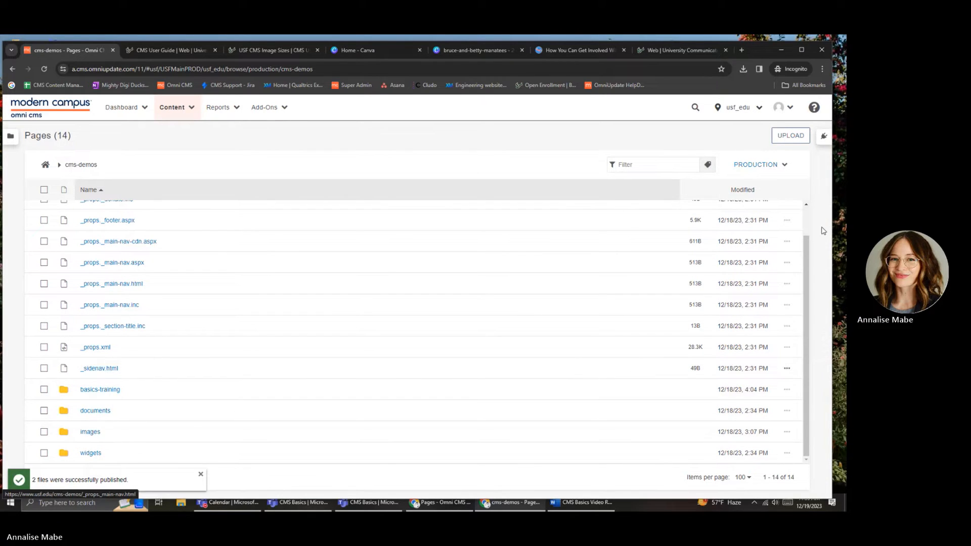
- Return to the Staging view and open the cms-demos images folder
click(761, 164)
click(748, 185)
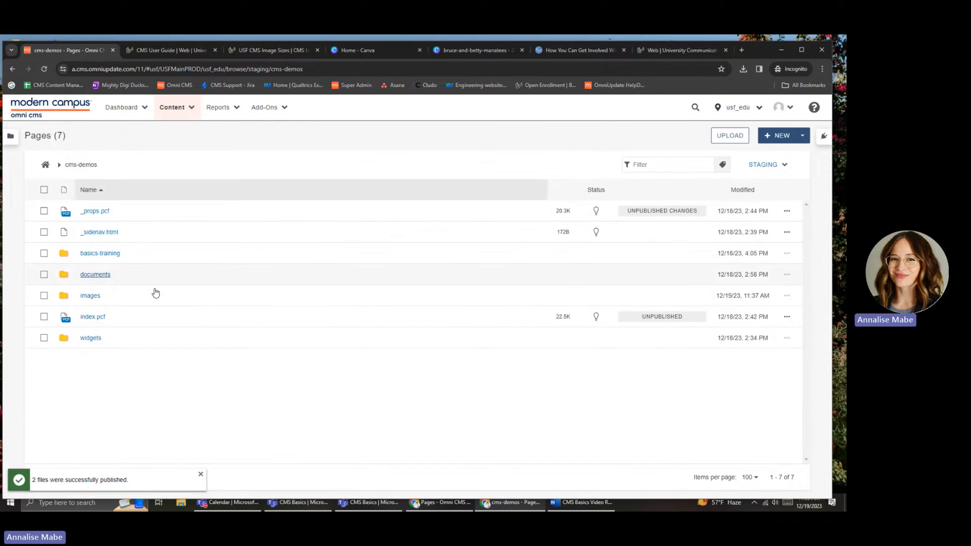
click(94, 296)
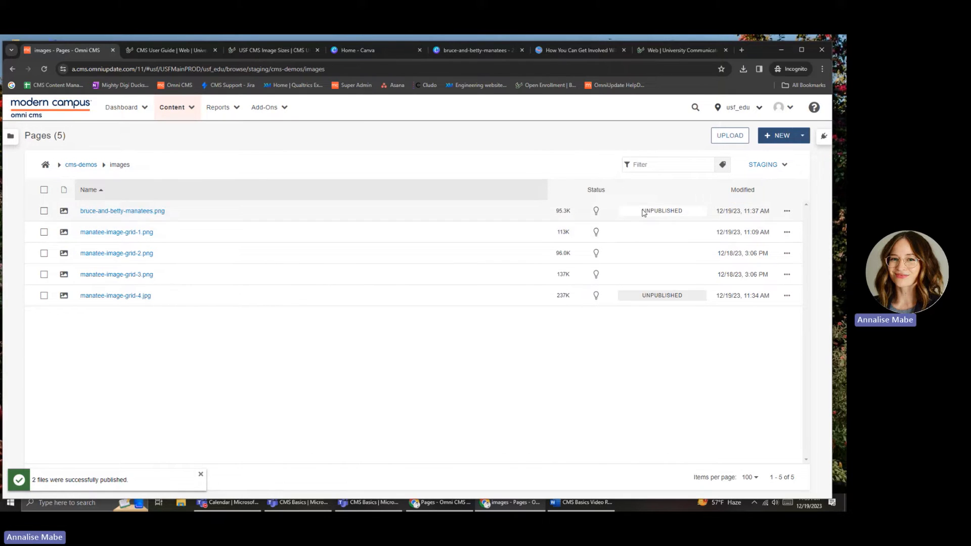
- Publish the two unpublished manatee images to the Test target again, including checked-out files
click(44, 211)
click(44, 296)
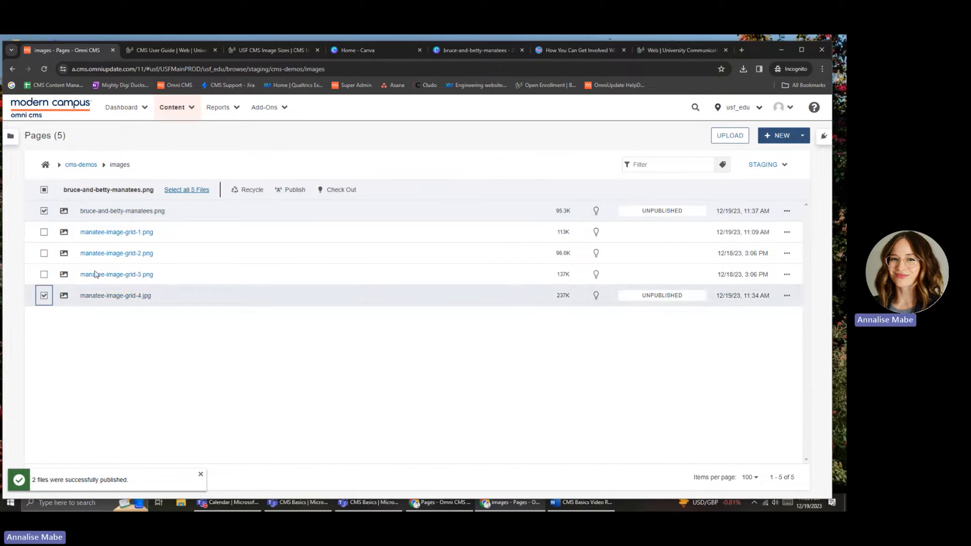
click(246, 190)
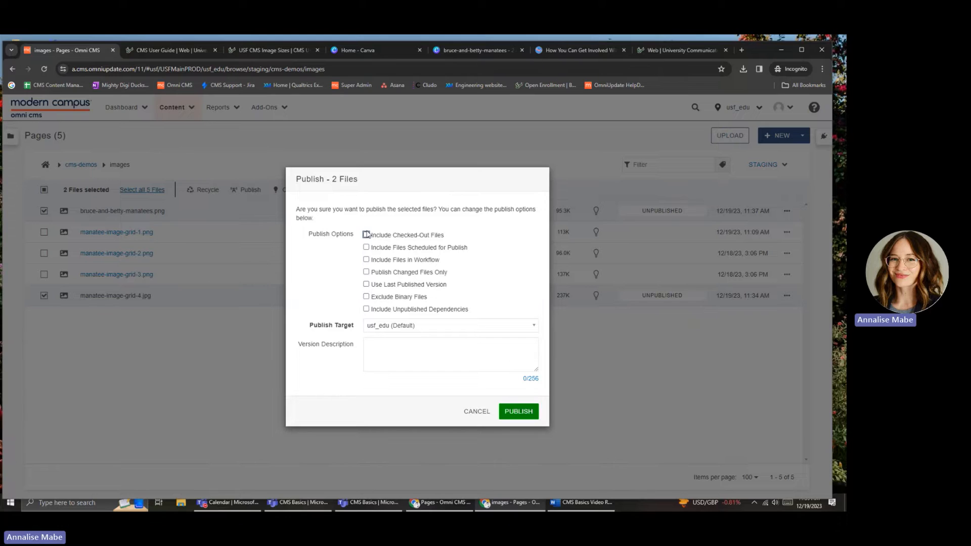
click(367, 235)
click(401, 326)
click(403, 372)
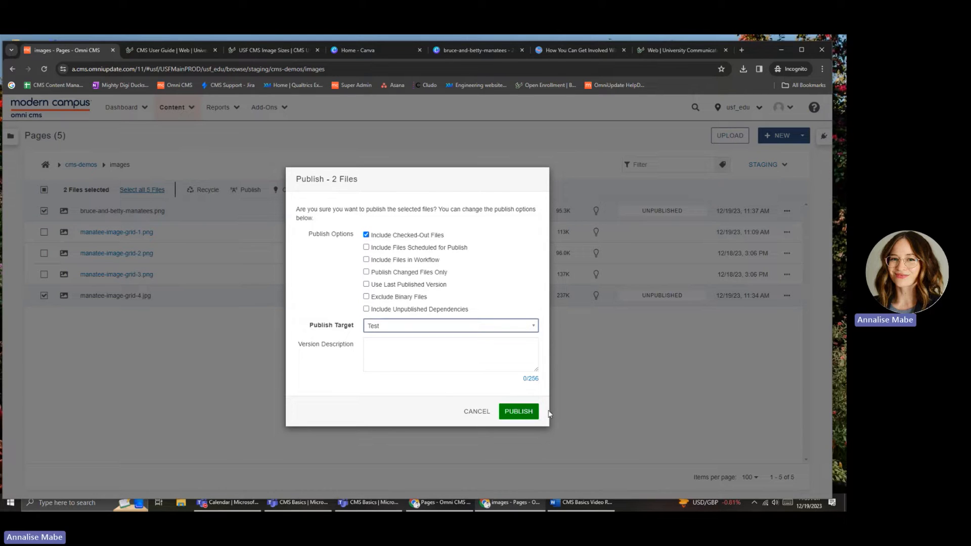
click(521, 411)
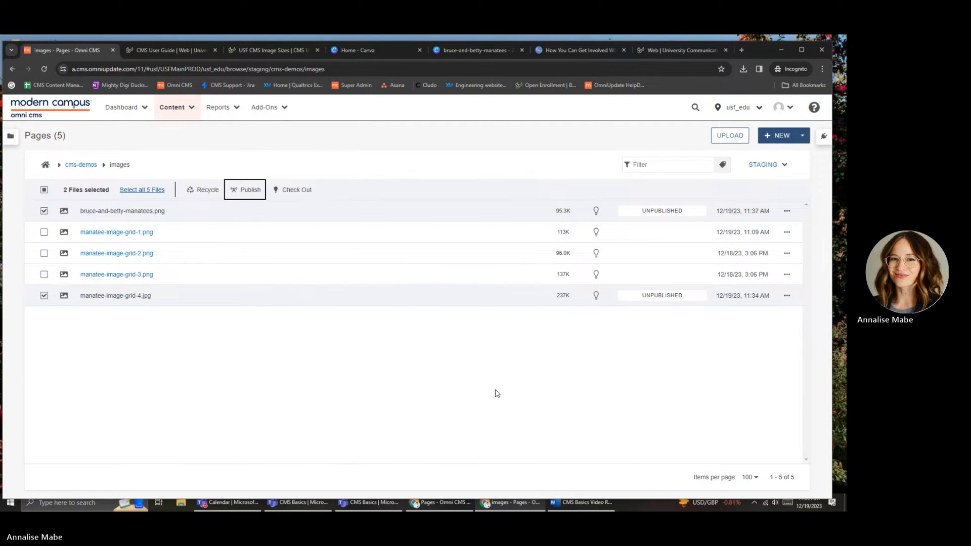
- Publish the same two selected images to the usf_edu (Default) target, including checked-out files
click(244, 190)
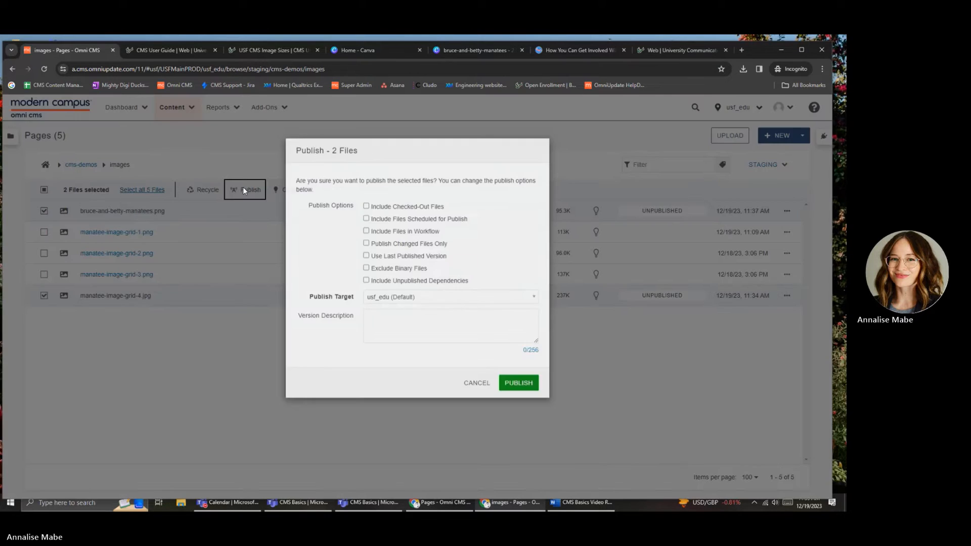
click(367, 235)
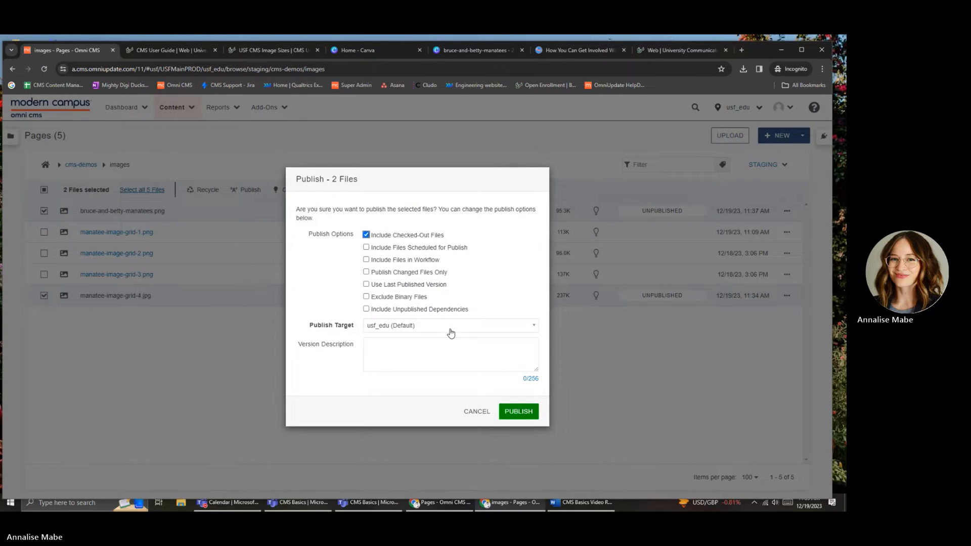
click(402, 331)
click(402, 331)
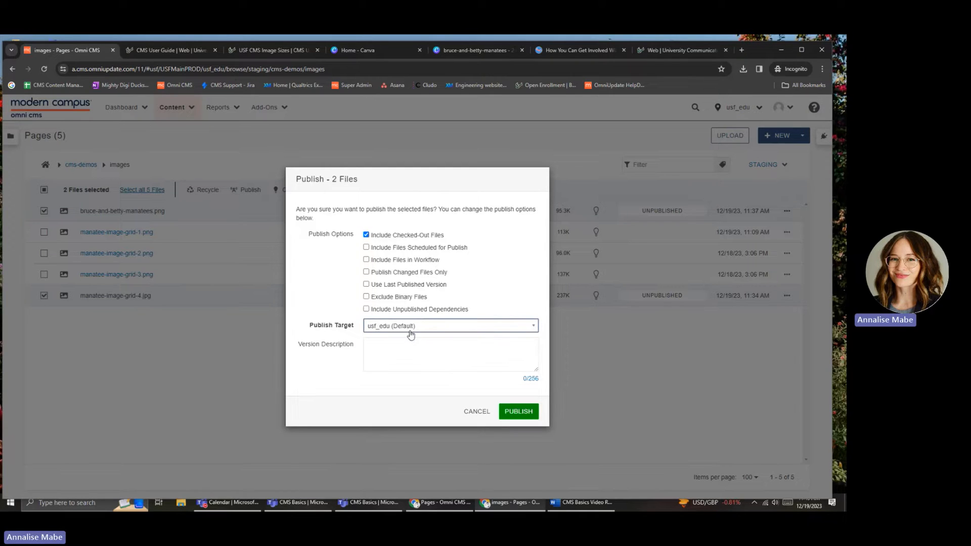
click(516, 410)
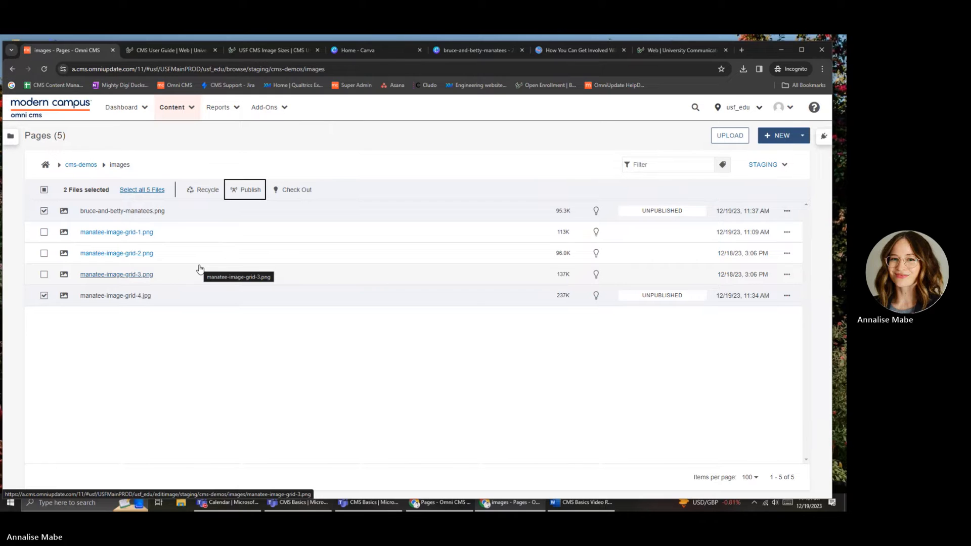
- Open index.pcf from the basics-training folder in cms-demos
click(87, 164)
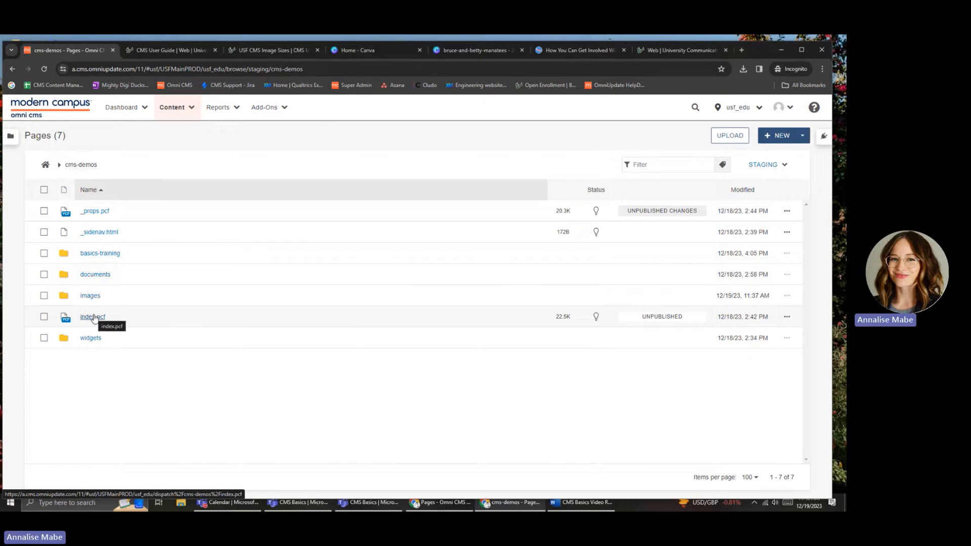
click(100, 253)
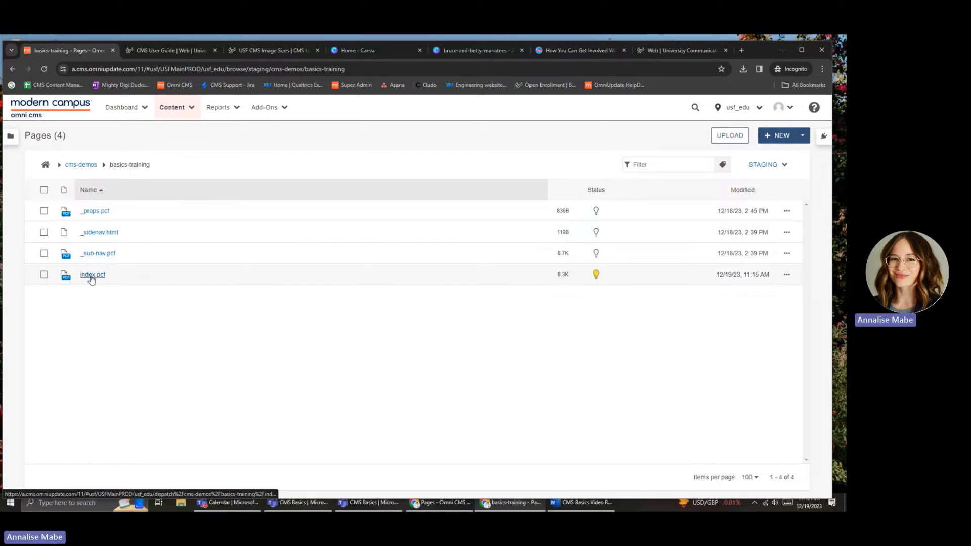
click(93, 276)
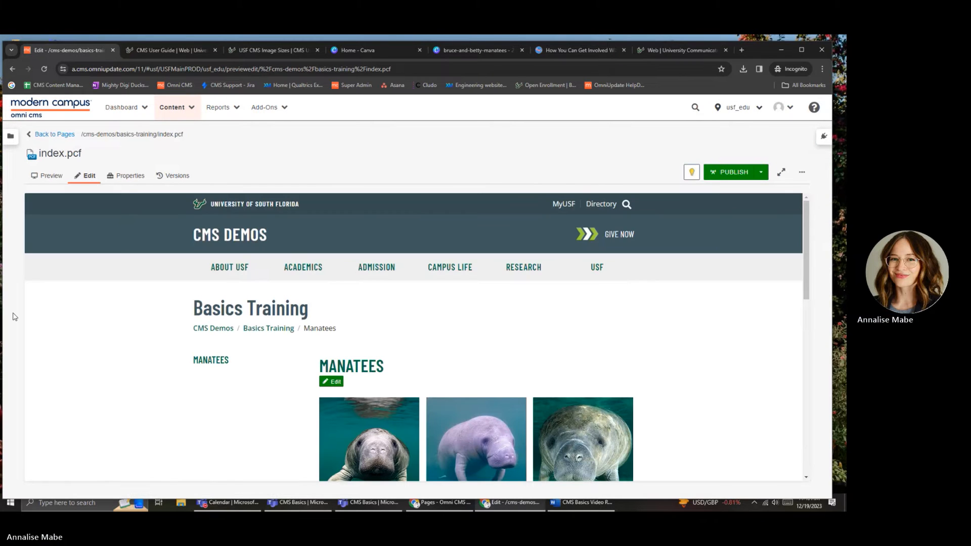
- Review the Manatees page's image grid, text sections and resources, expanding the Save the Manatee Club accordion
scroll(74, 325, down, 1)
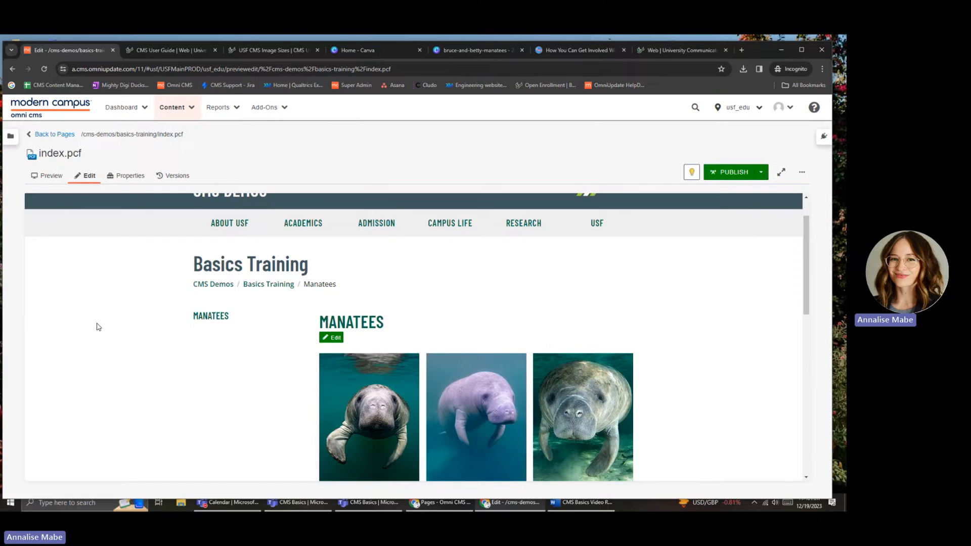
scroll(97, 319, down, 2)
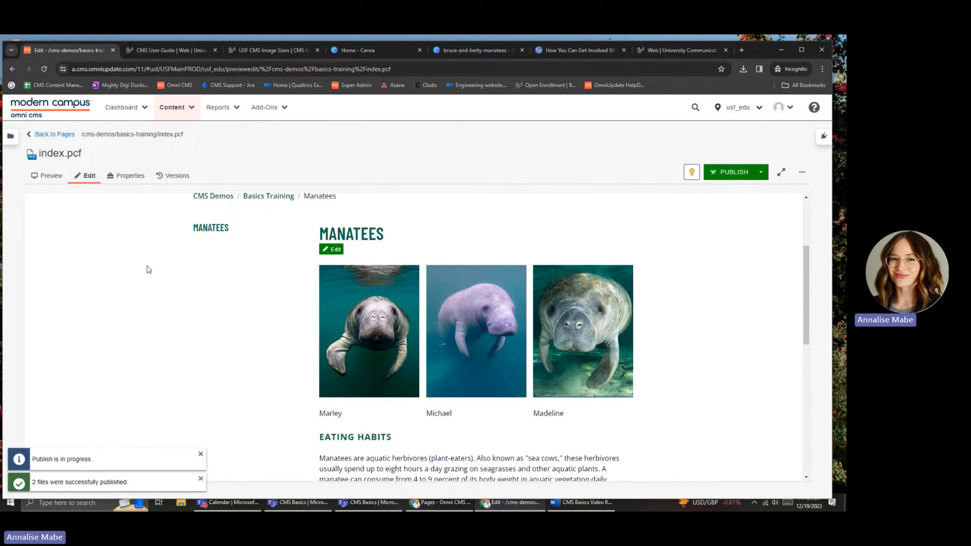
click(201, 451)
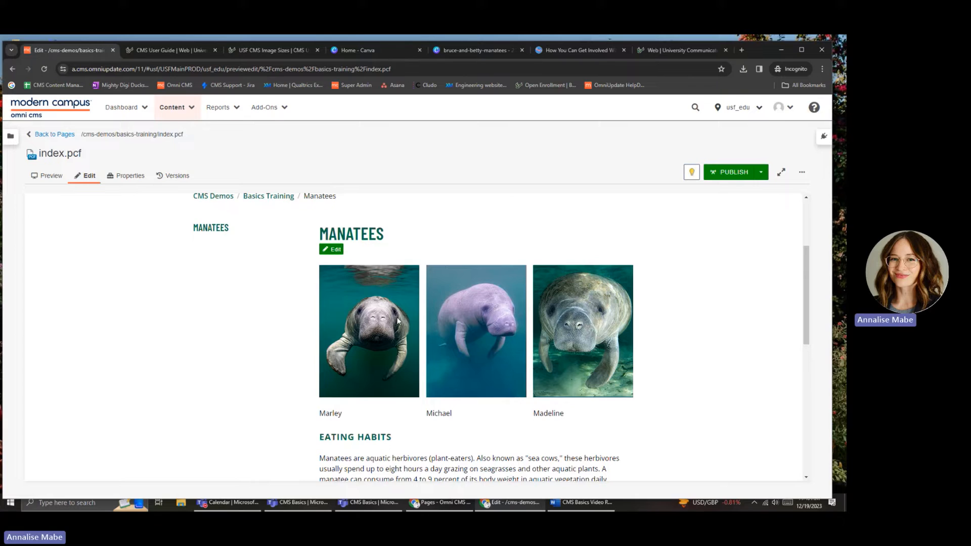
scroll(371, 326, down, 2)
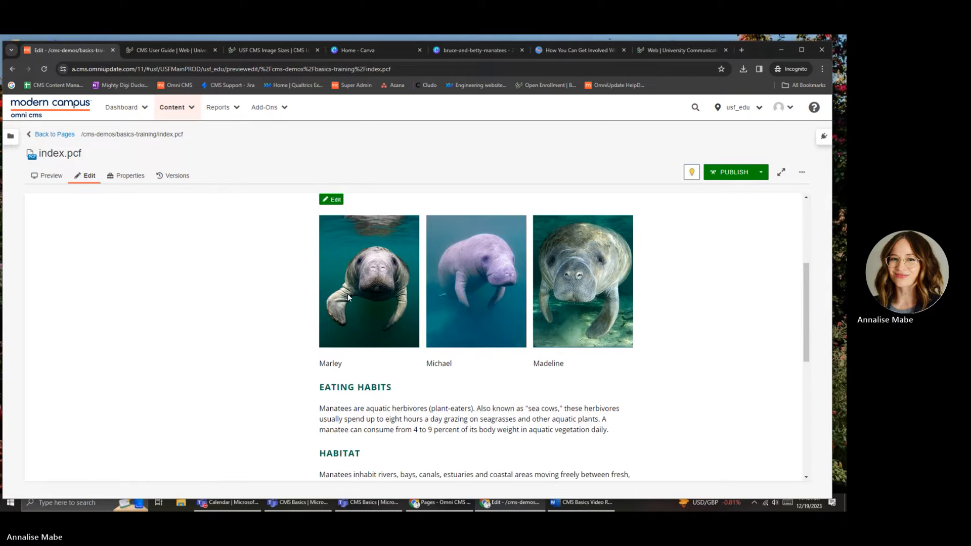
scroll(372, 350, down, 1)
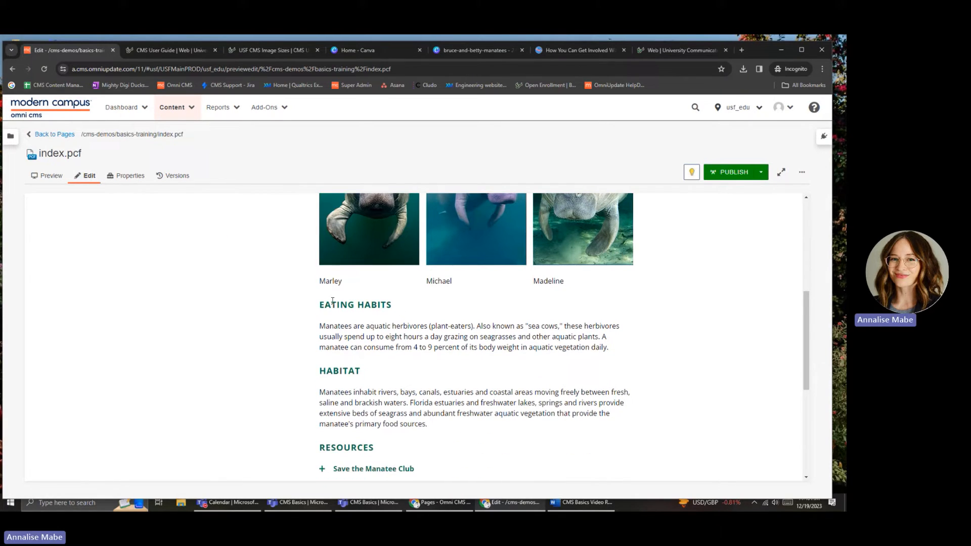
scroll(344, 311, down, 1)
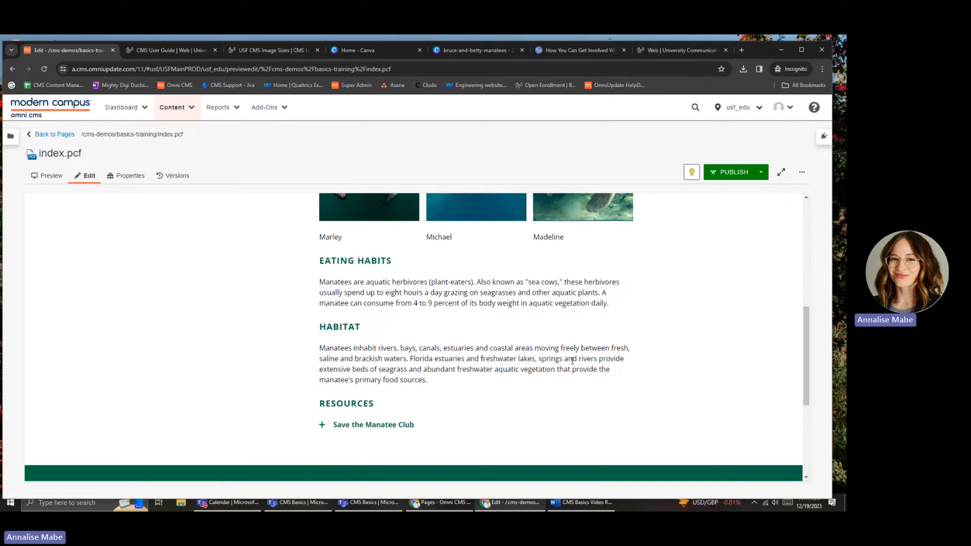
scroll(556, 320, down, 1)
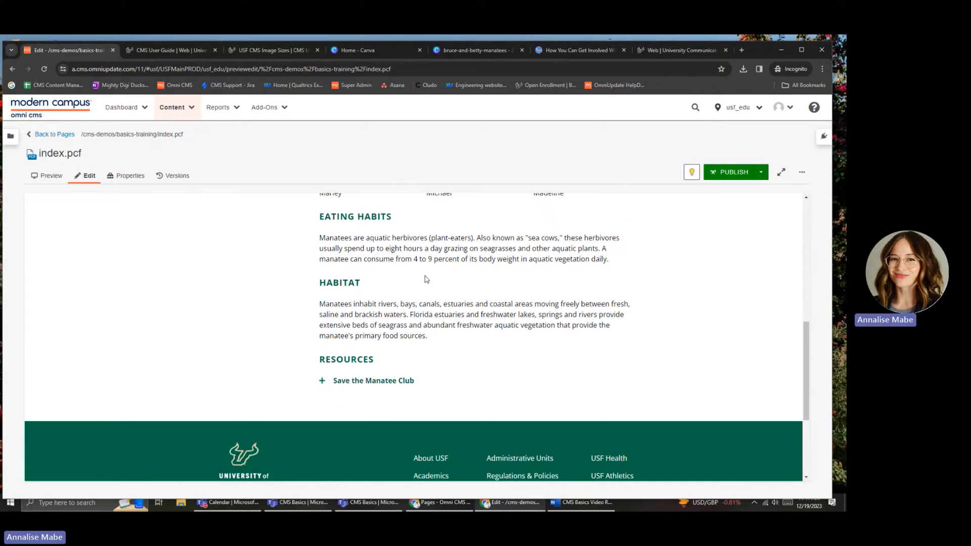
click(357, 383)
scroll(238, 329, down, 3)
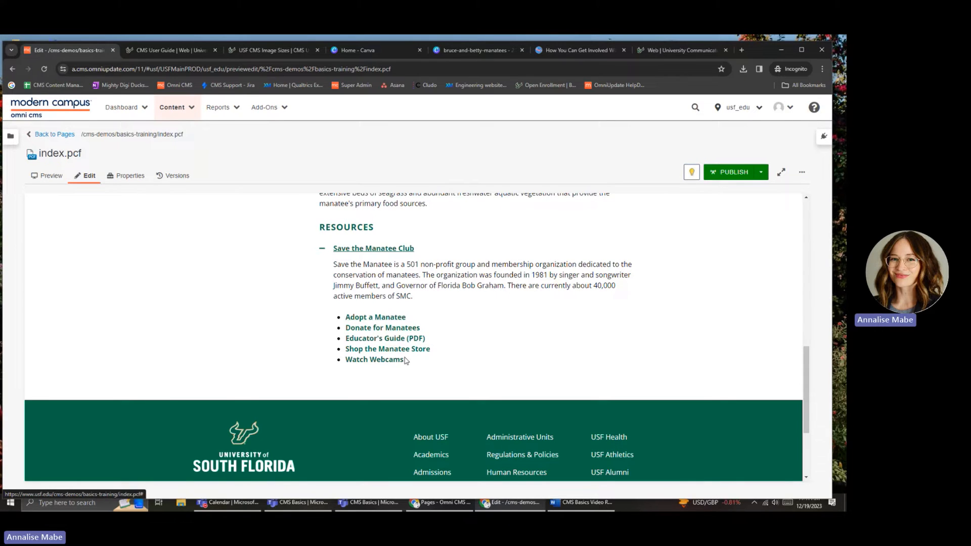
scroll(398, 353, up, 10)
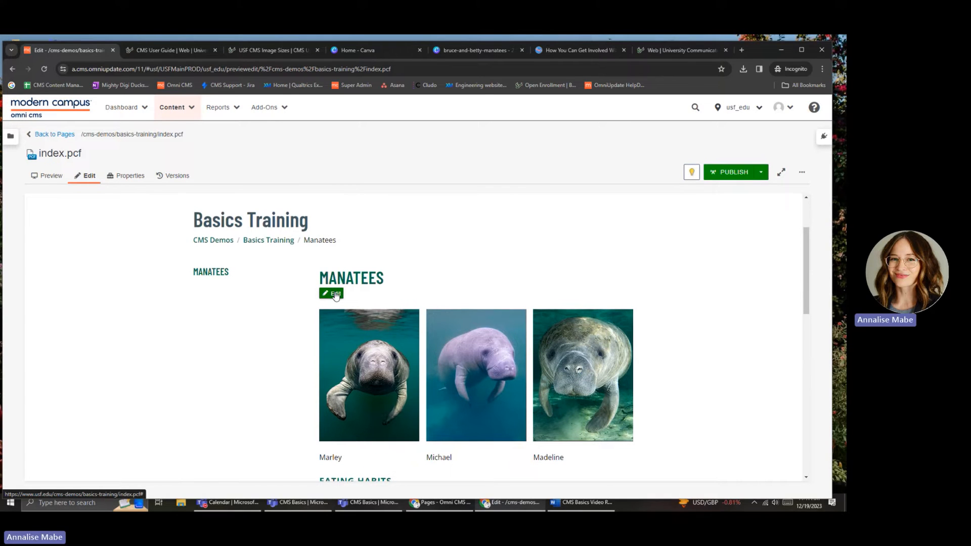
- Open the Manatees page's main content region for editing, starting at its image grid table
click(334, 294)
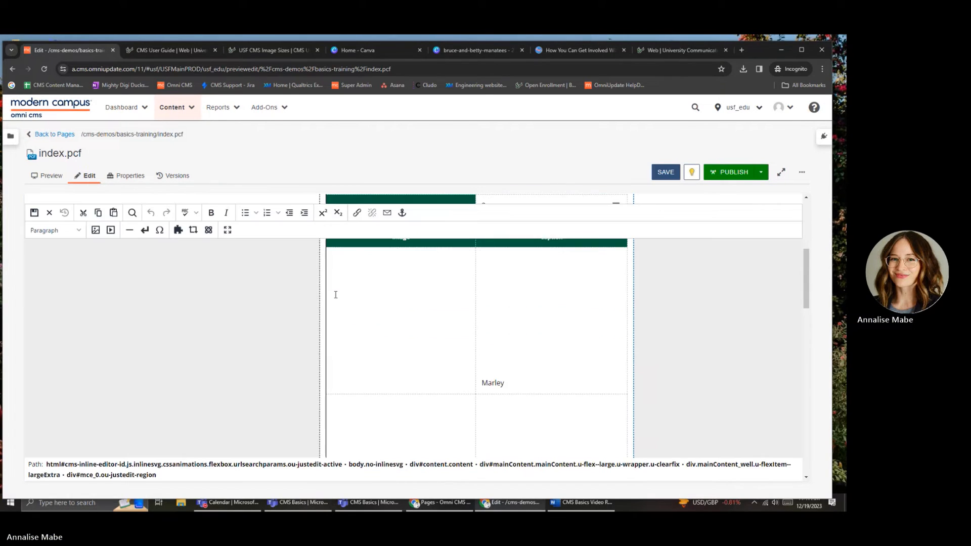
scroll(460, 405, up, 5)
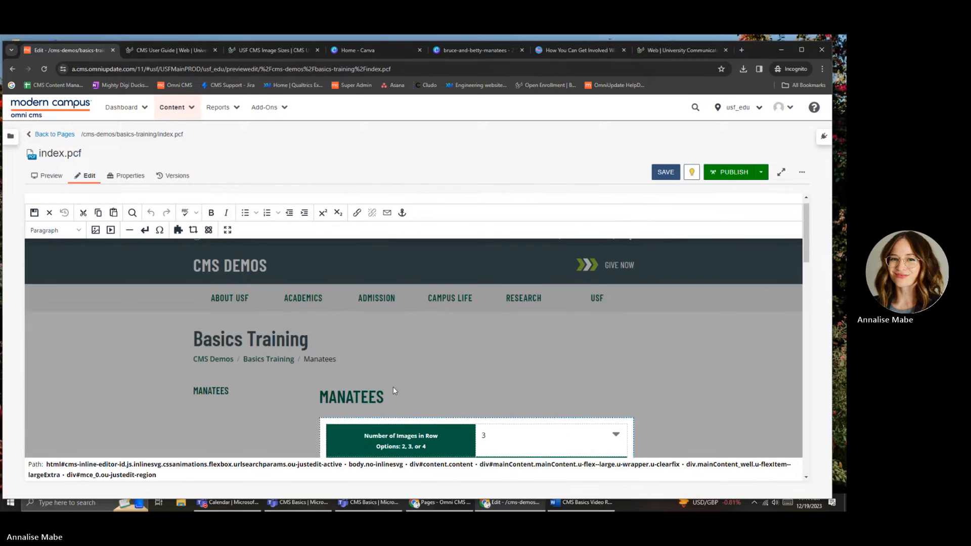
scroll(394, 387, down, 2)
scroll(398, 359, down, 3)
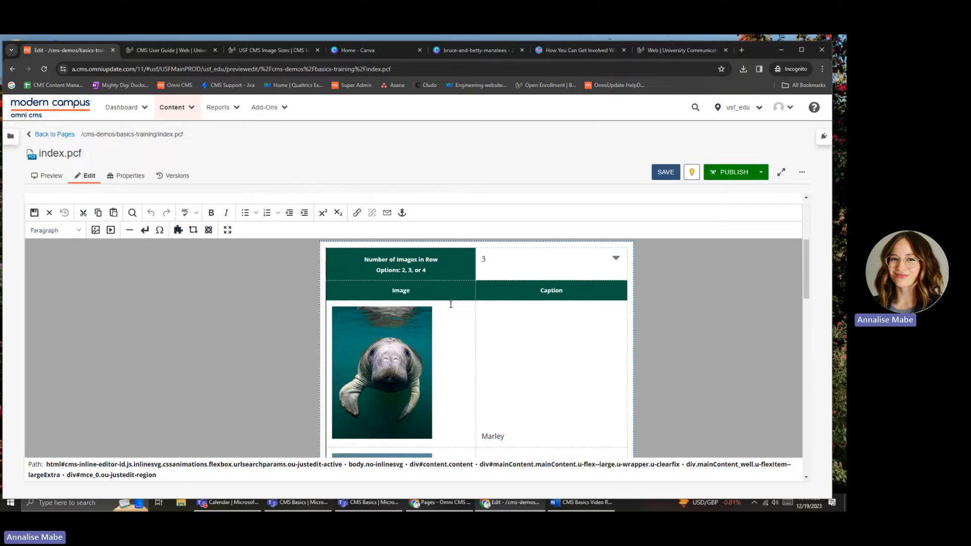
- Try 4 images per row in the image grid and return the setting to 3
click(511, 264)
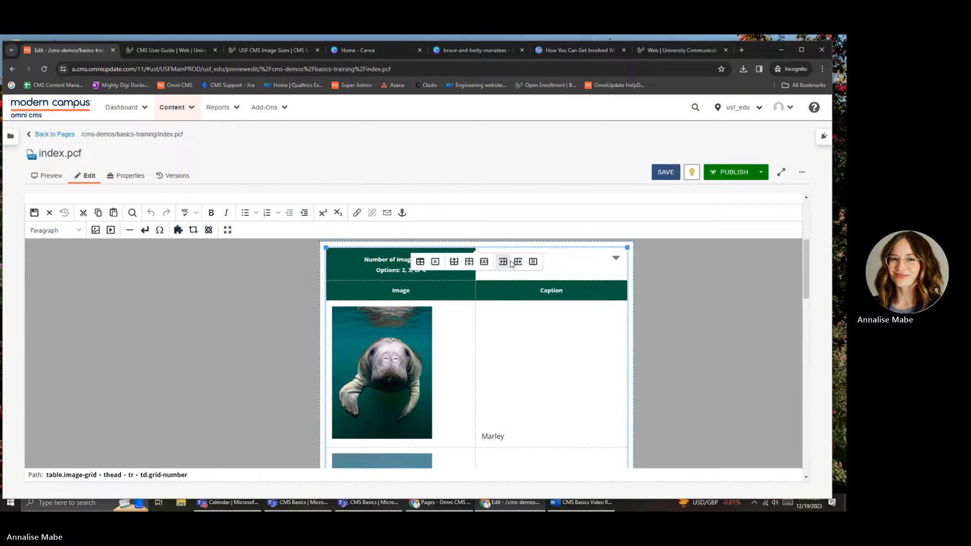
click(503, 330)
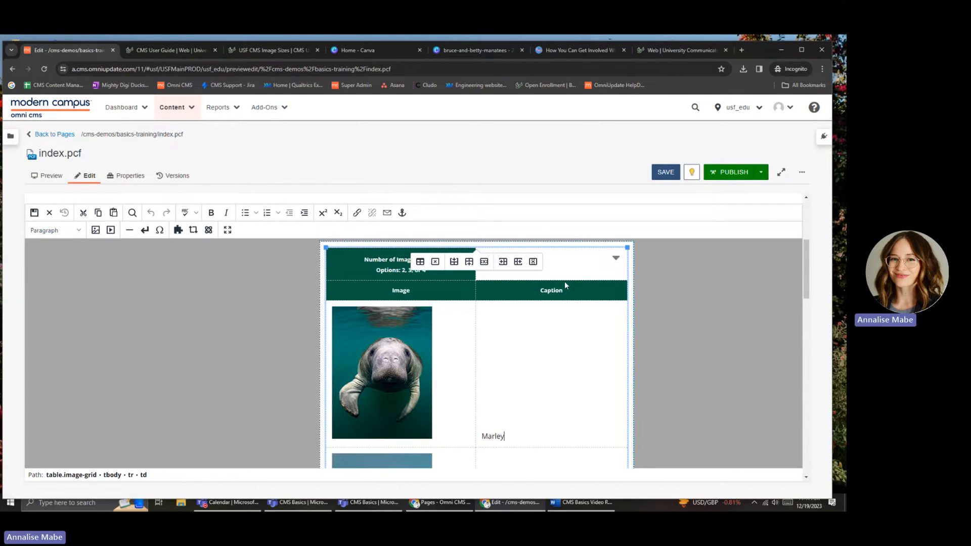
click(616, 259)
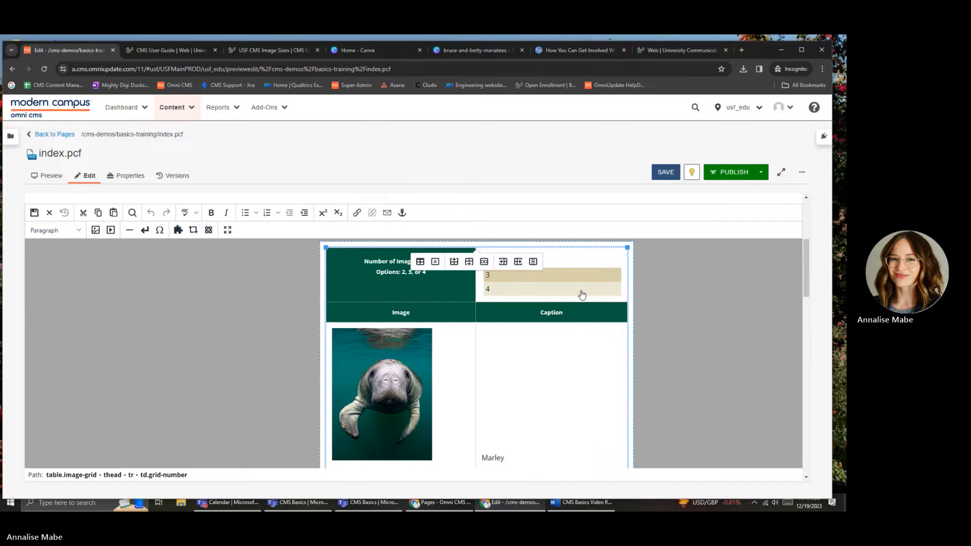
click(582, 295)
scroll(518, 306, down, 5)
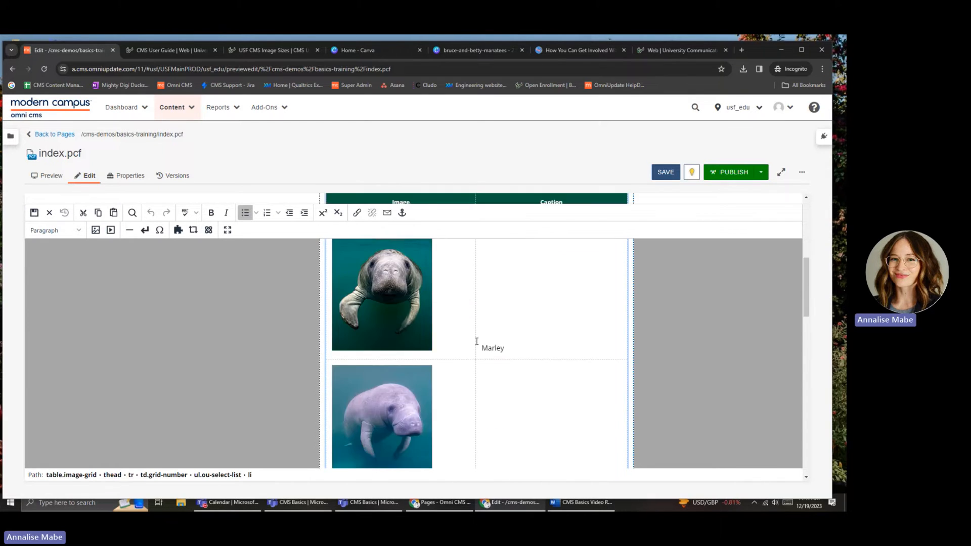
scroll(462, 320, up, 10)
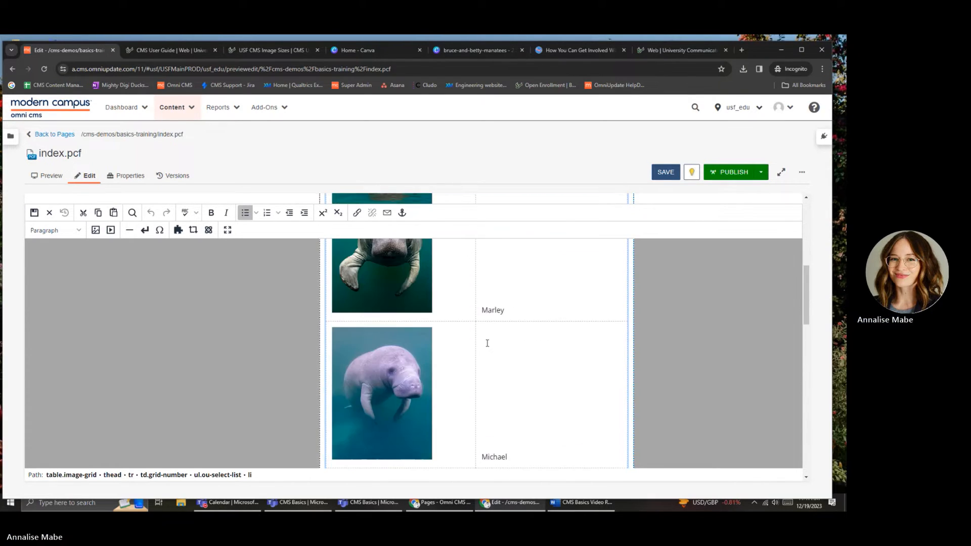
click(546, 344)
click(530, 365)
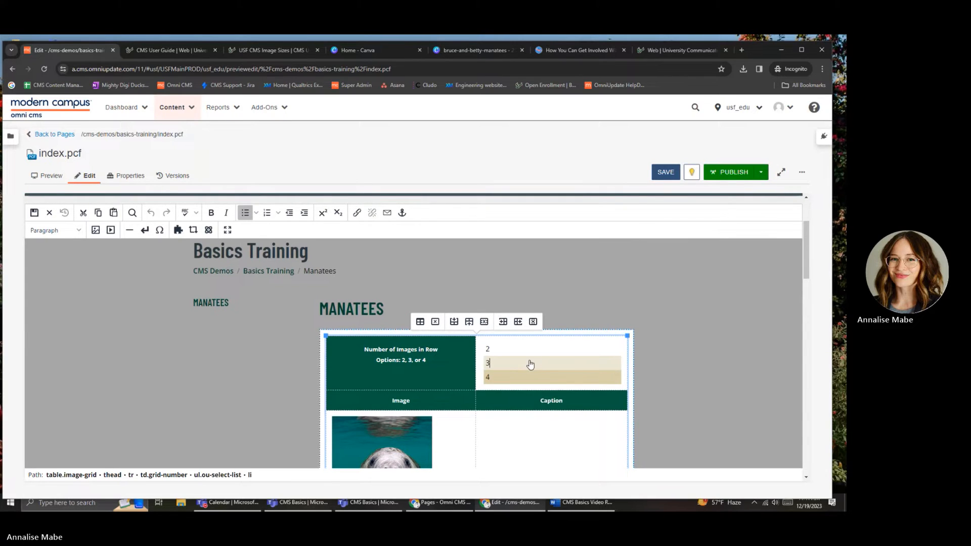
- Insert a row after the Madeline row of the image grid and enter the caption "Bruce and Betty"
click(507, 424)
scroll(486, 413, down, 3)
scroll(467, 397, down, 5)
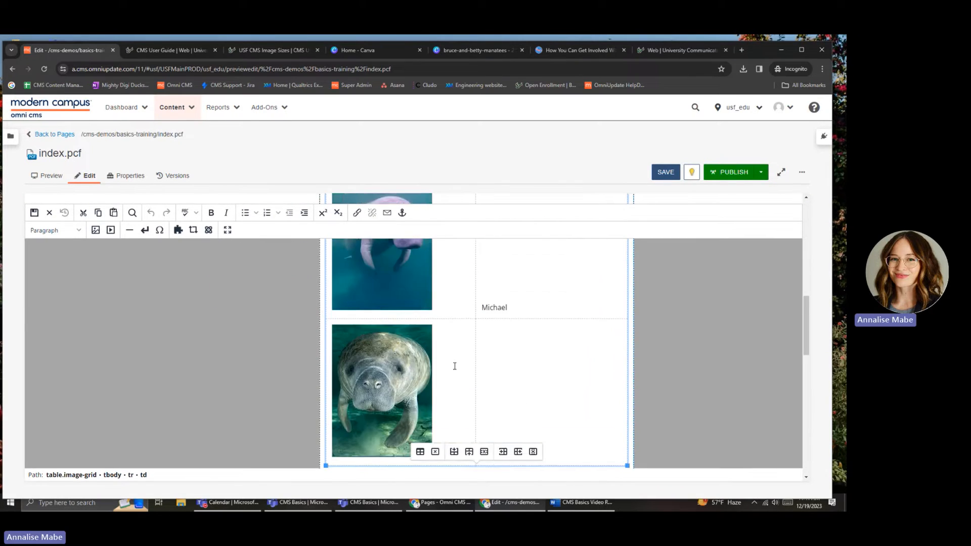
right_click(460, 420)
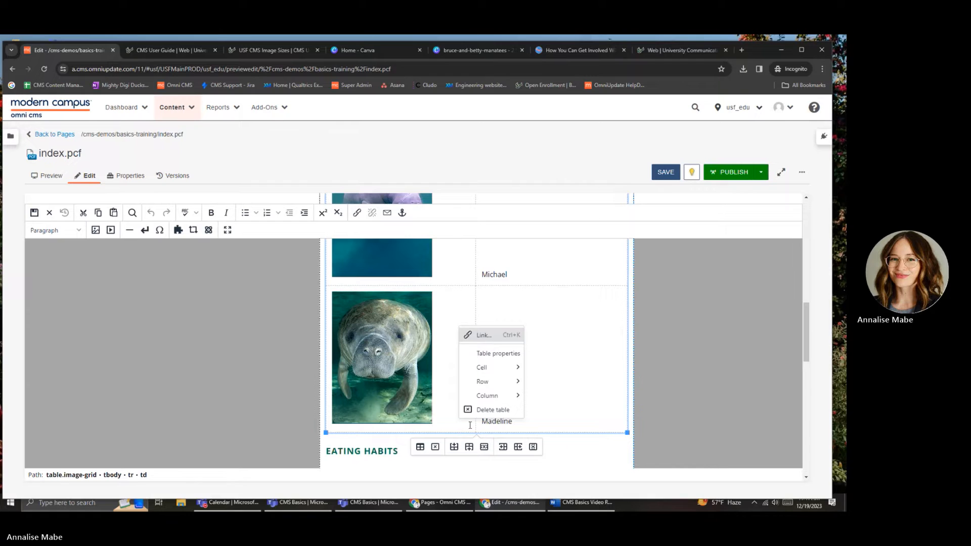
mouse_move(493, 382)
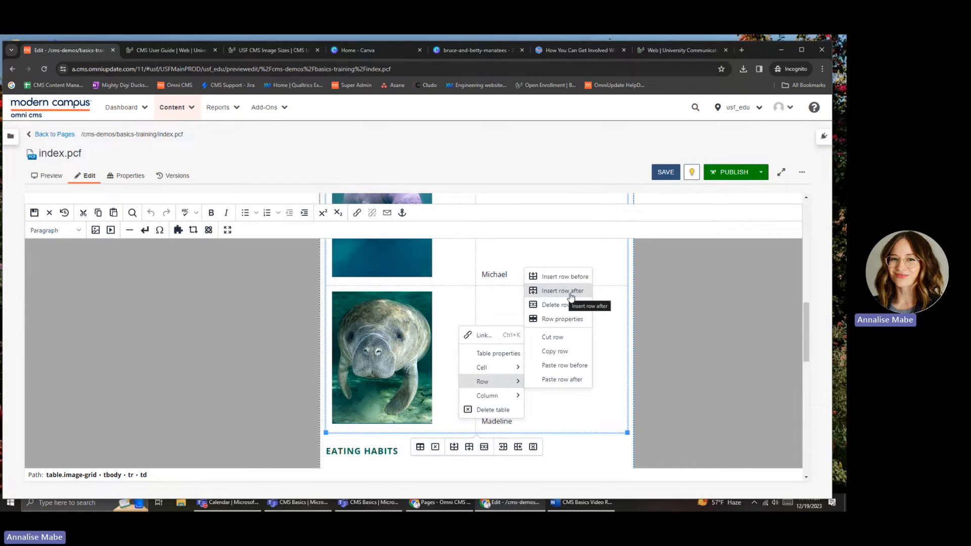
click(571, 293)
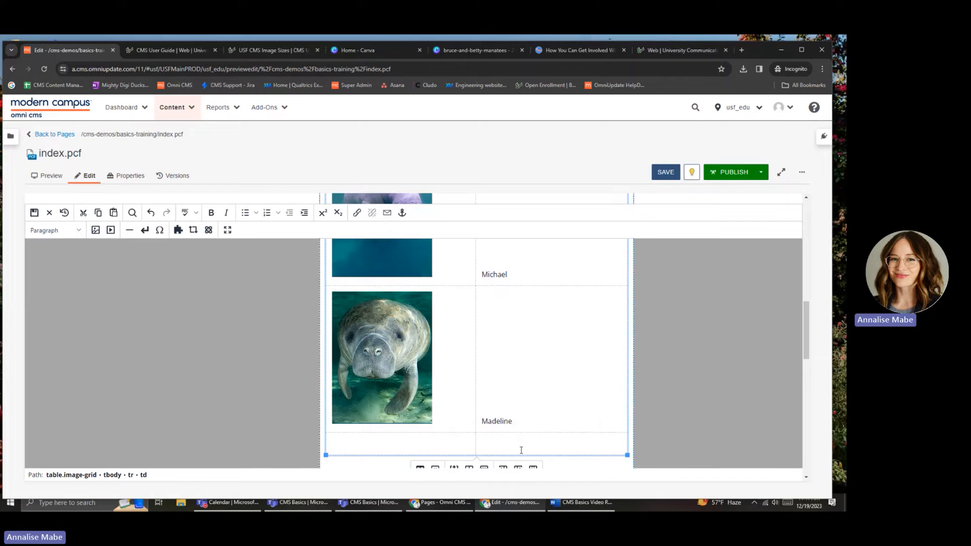
text(Bruce and )
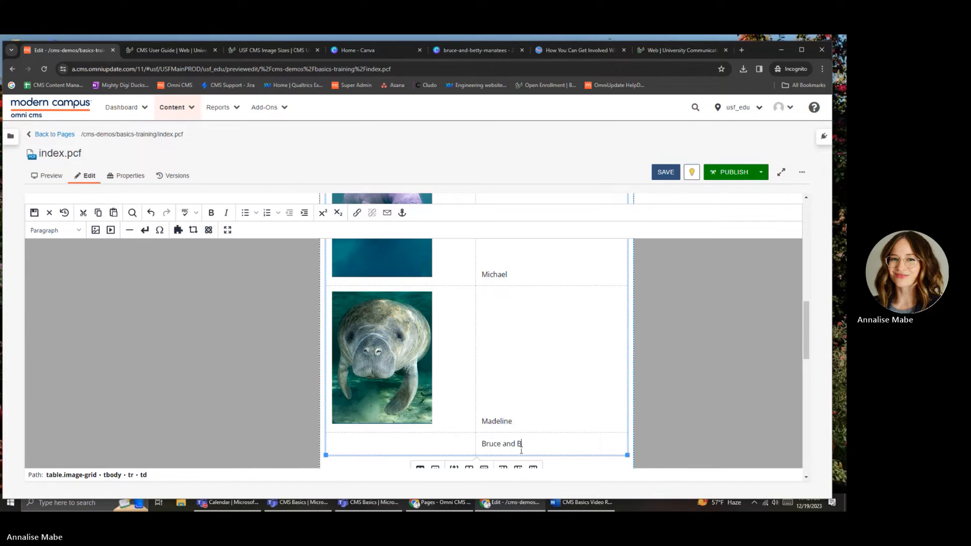
text(Betty)
- Start inserting an image in the empty cell beside the Bruce and Betty caption and open the image file chooser
click(404, 445)
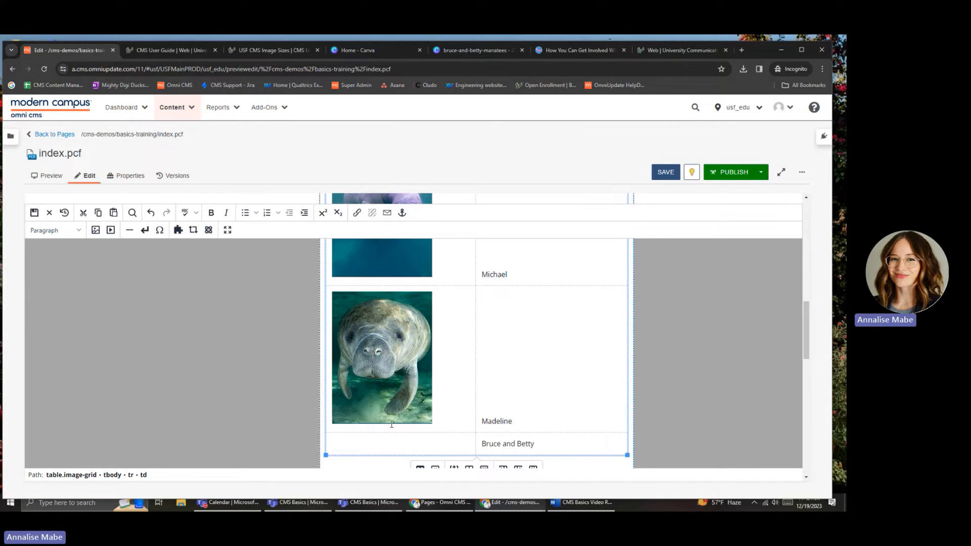
scroll(406, 416, up, 10)
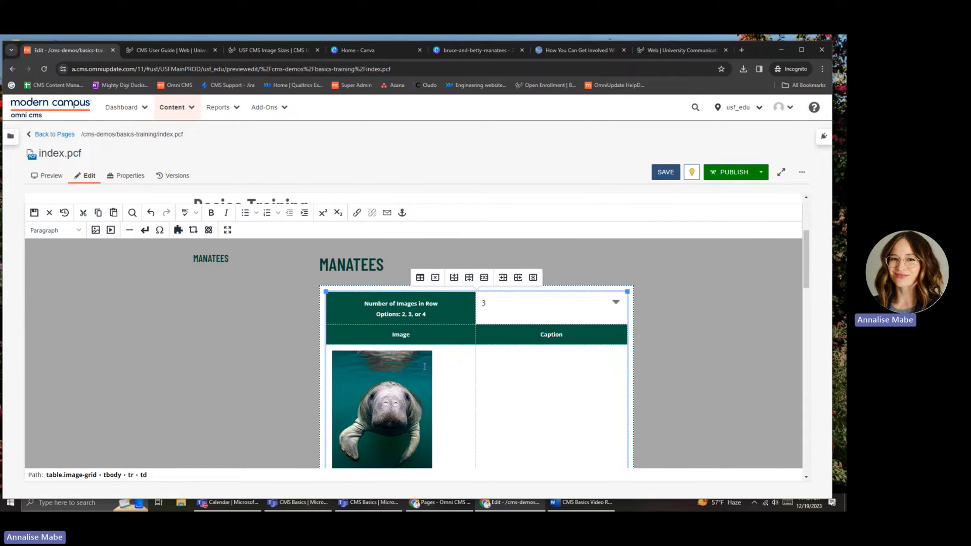
scroll(419, 370, down, 10)
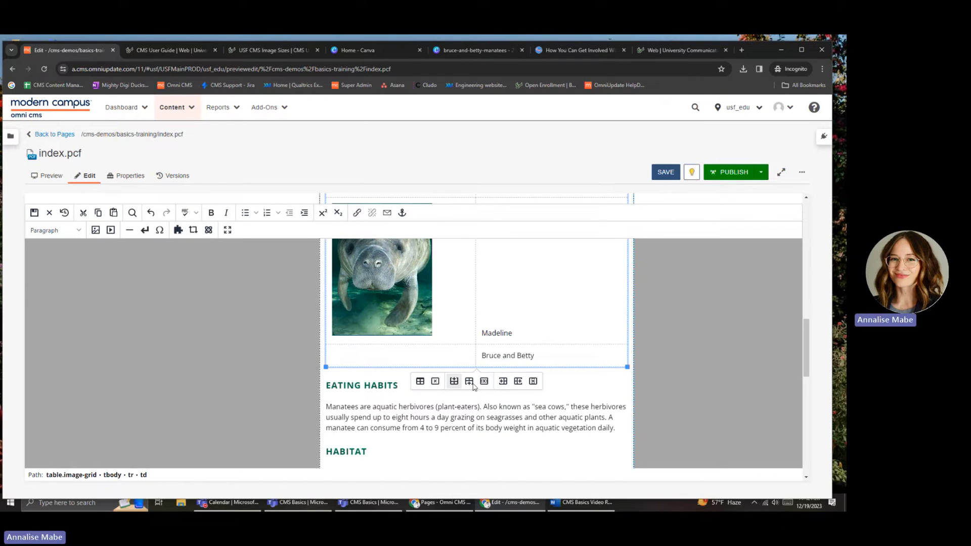
click(96, 230)
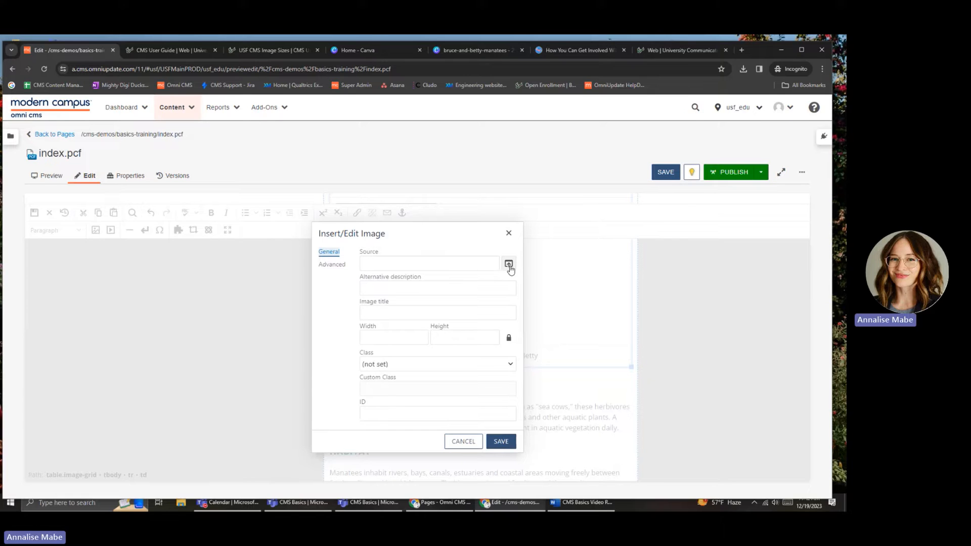
click(510, 268)
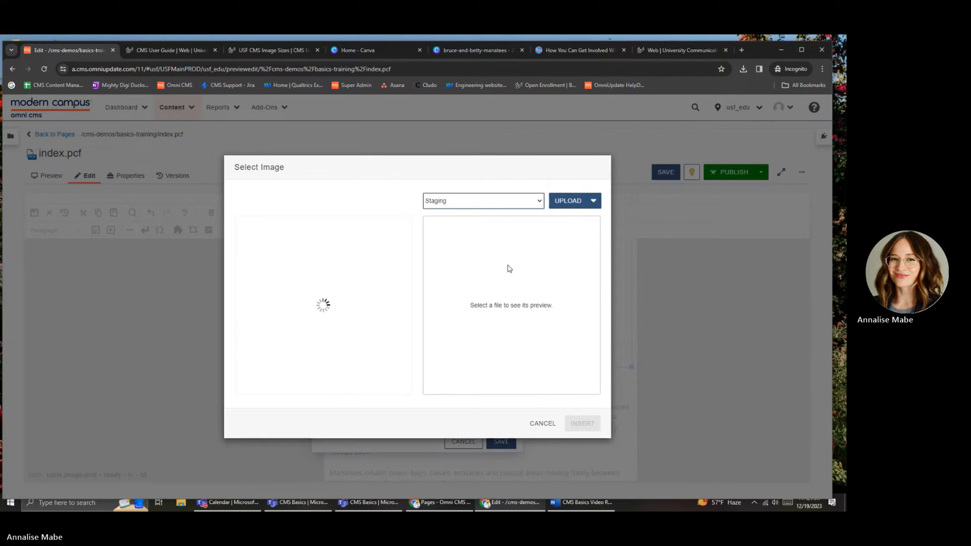
- Choose bruce-and-betty-manatees.png from the images folder inside cms-demos in usf_edu as the image source
click(315, 246)
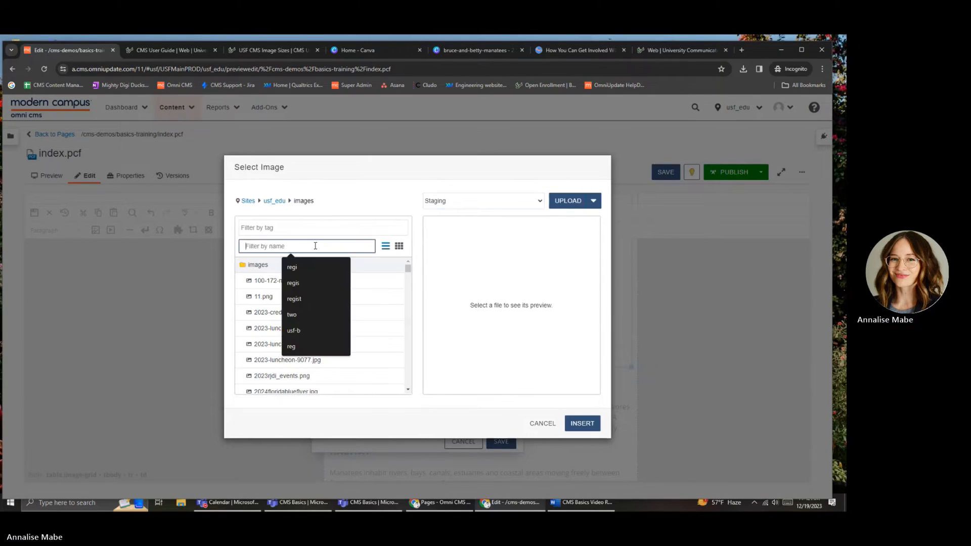
text(cms)
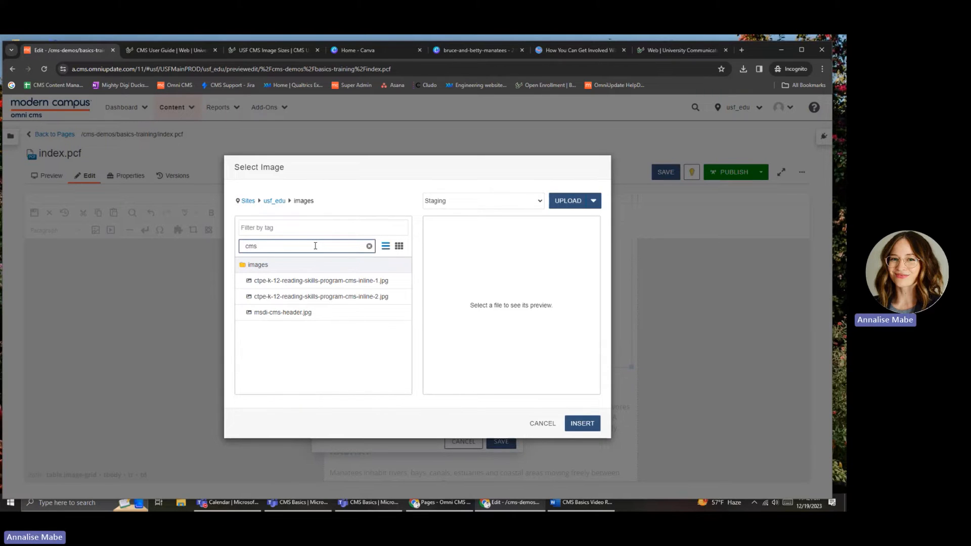
click(274, 201)
click(282, 246)
text(cms)
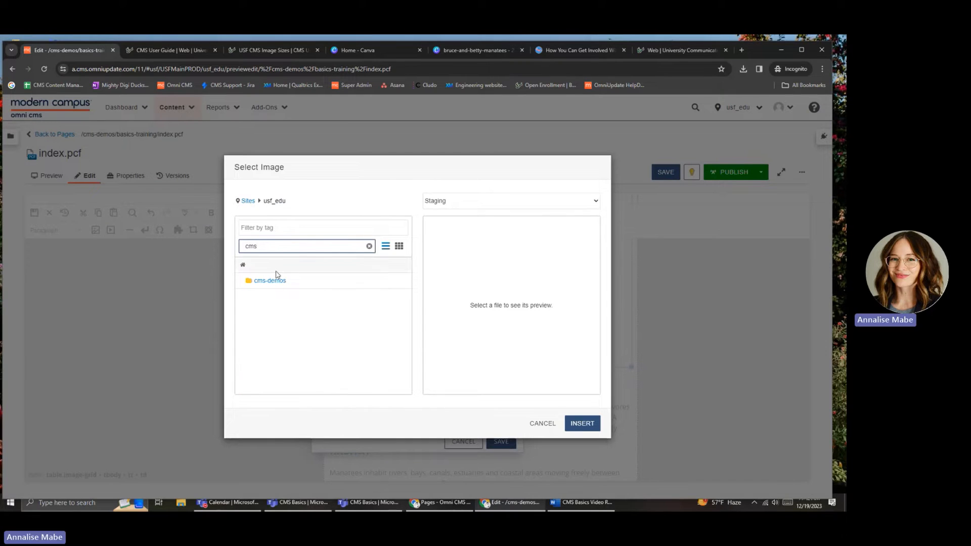
click(273, 280)
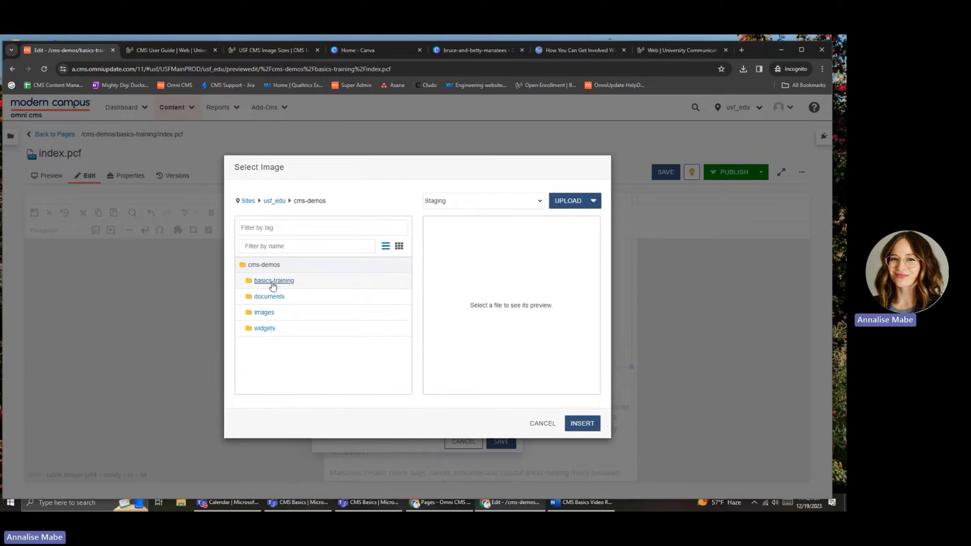
click(265, 313)
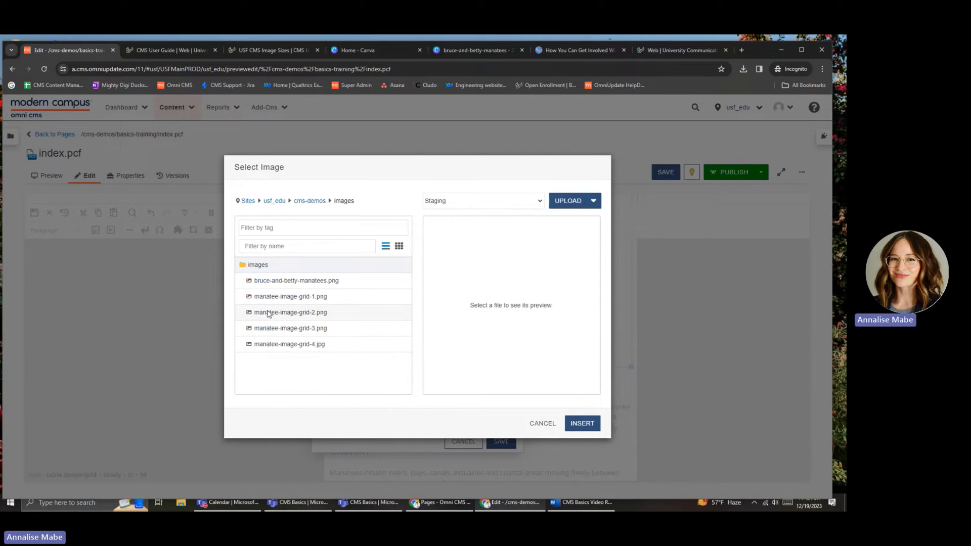
click(320, 285)
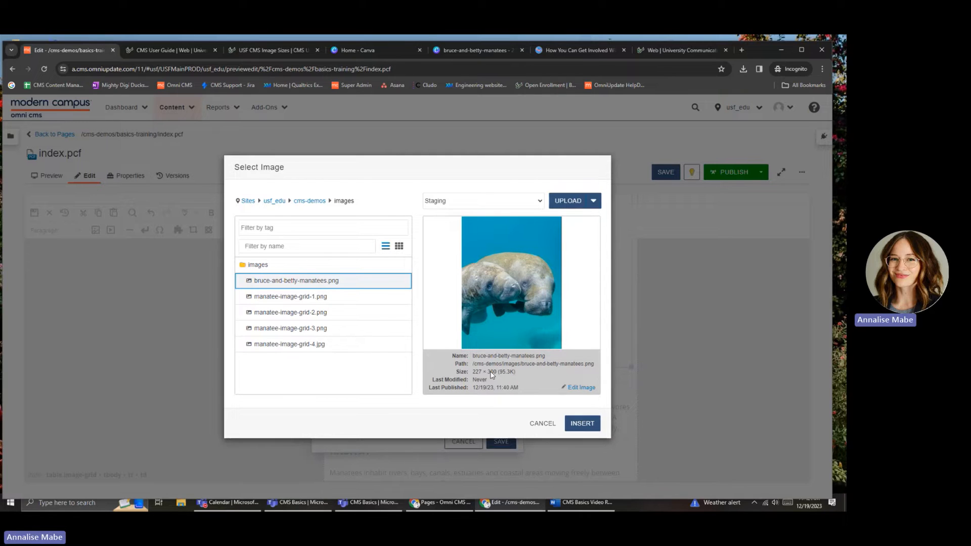
click(583, 425)
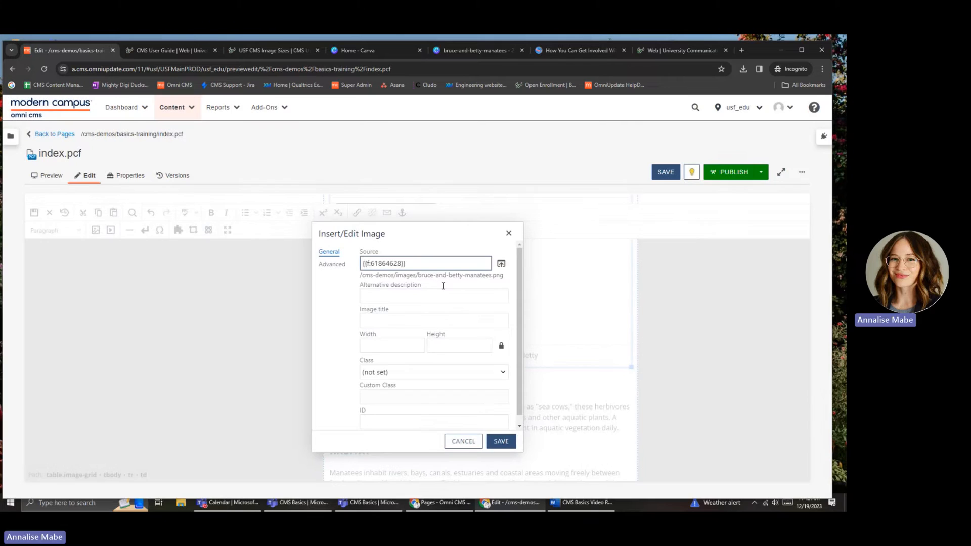
- Give the image the alternative description "A mother manatee swims with its baby manatee" and save it into the grid
click(414, 301)
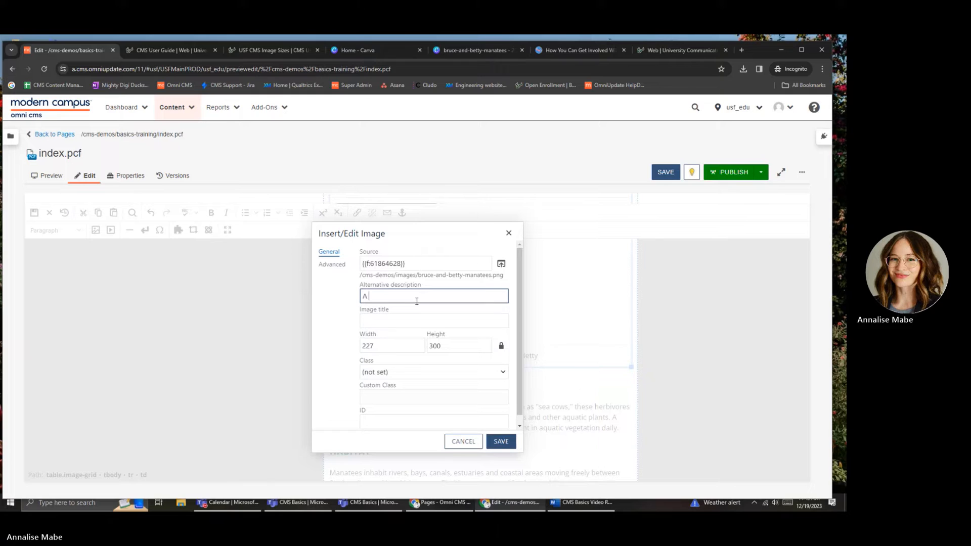
text(mother manat)
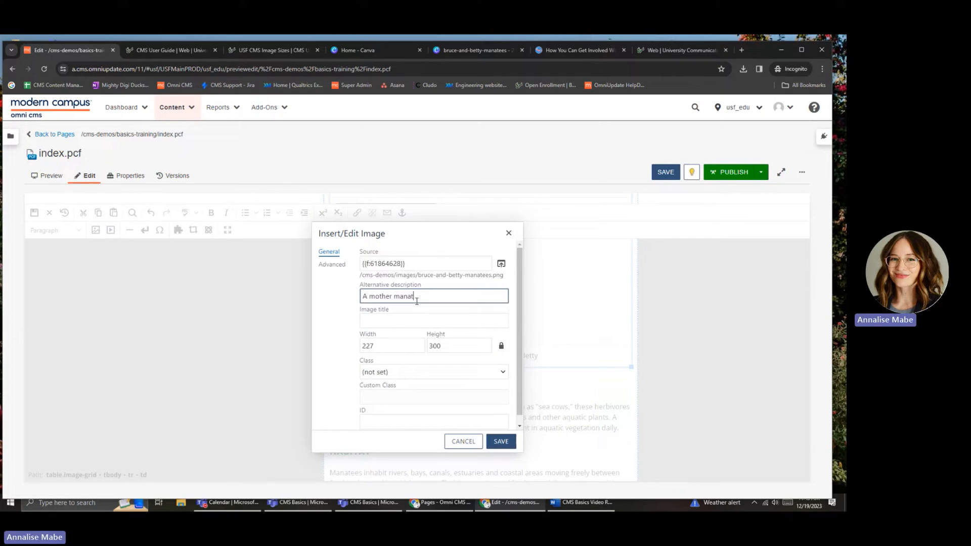
text(ee)
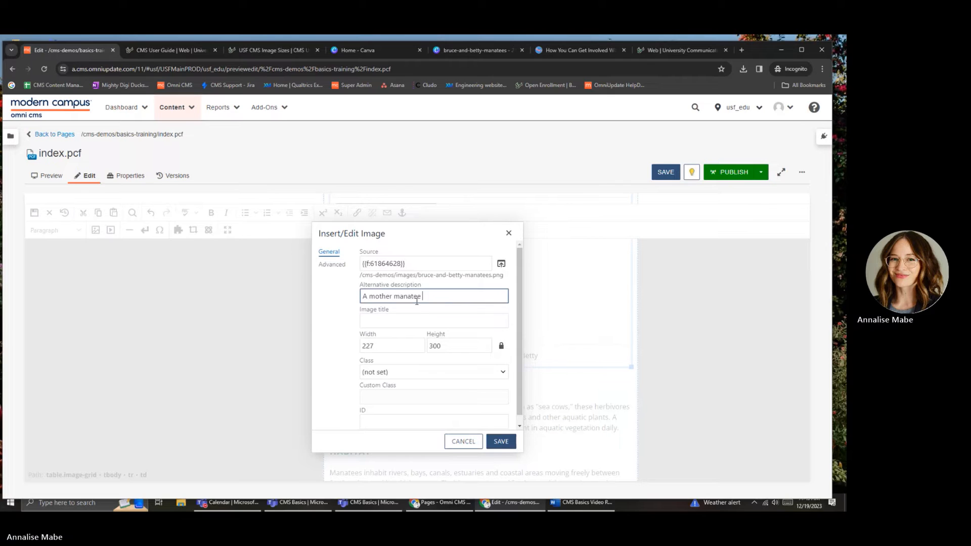
text( swi)
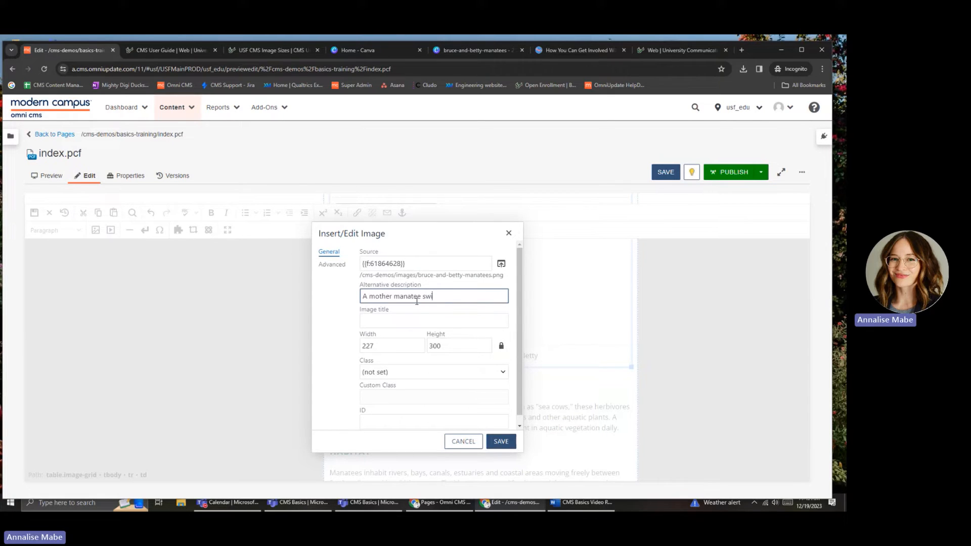
text(ms with it)
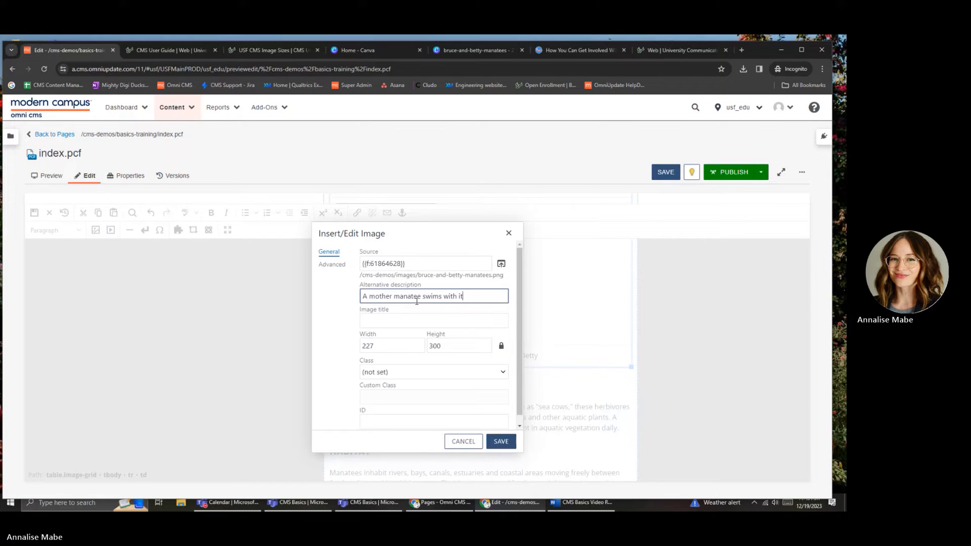
text(s baby manatee)
scroll(420, 319, down, 1)
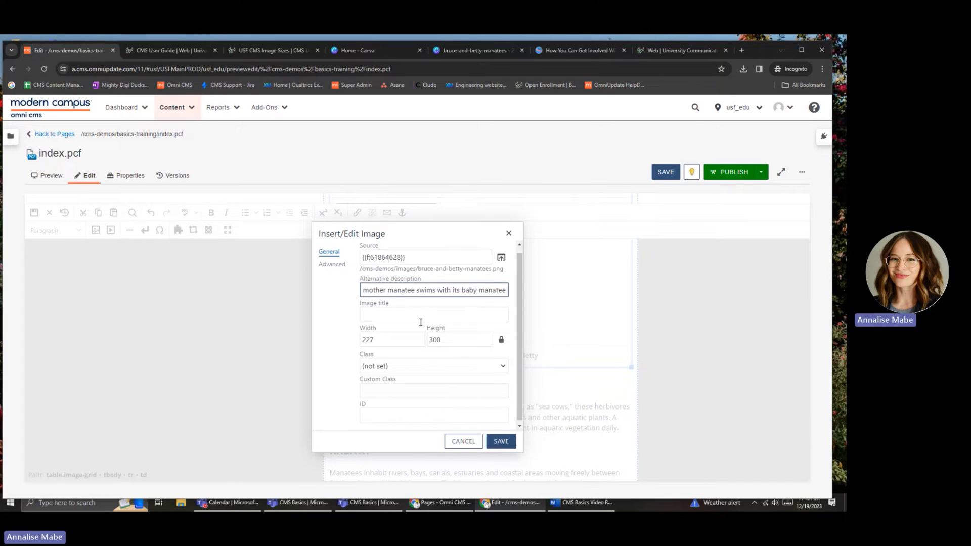
click(507, 445)
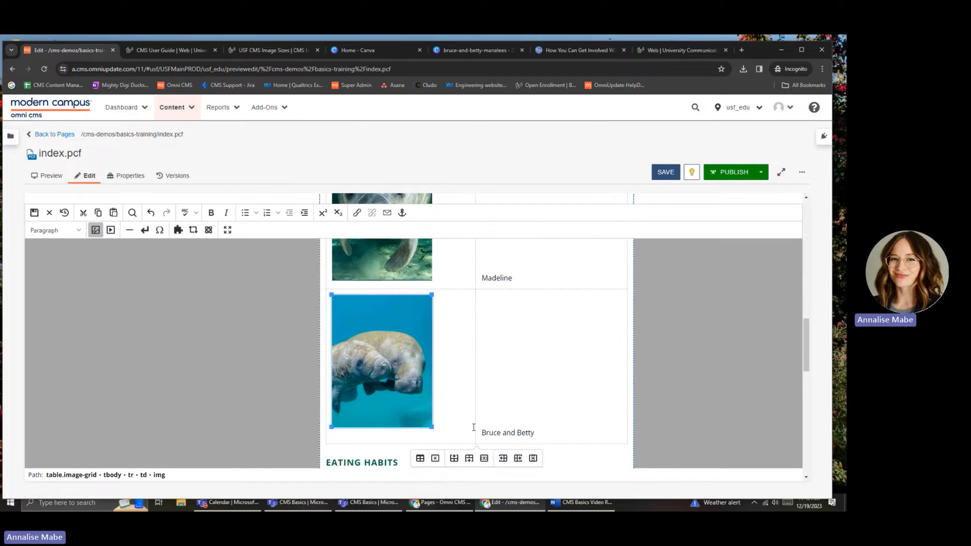
scroll(457, 410, down, 1)
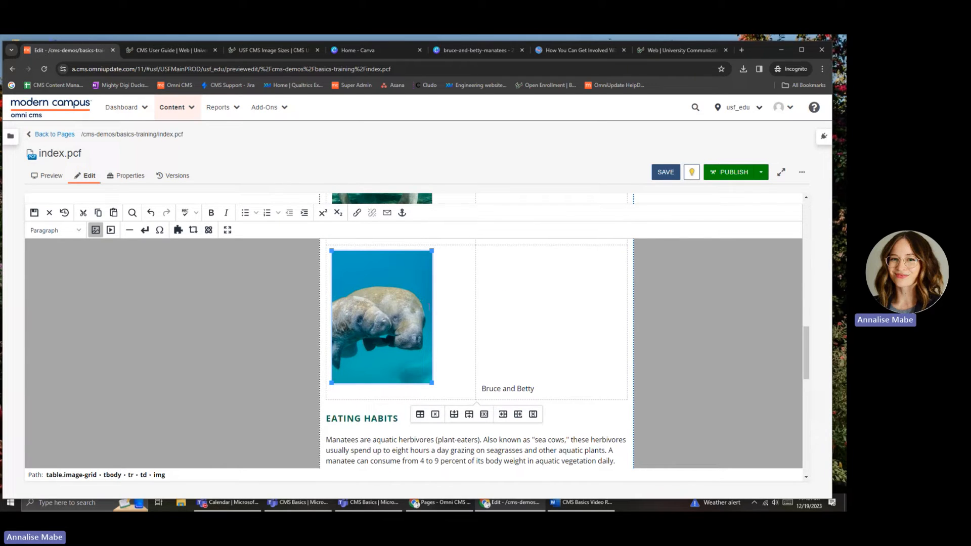
scroll(483, 298, down, 1)
scroll(488, 324, up, 6)
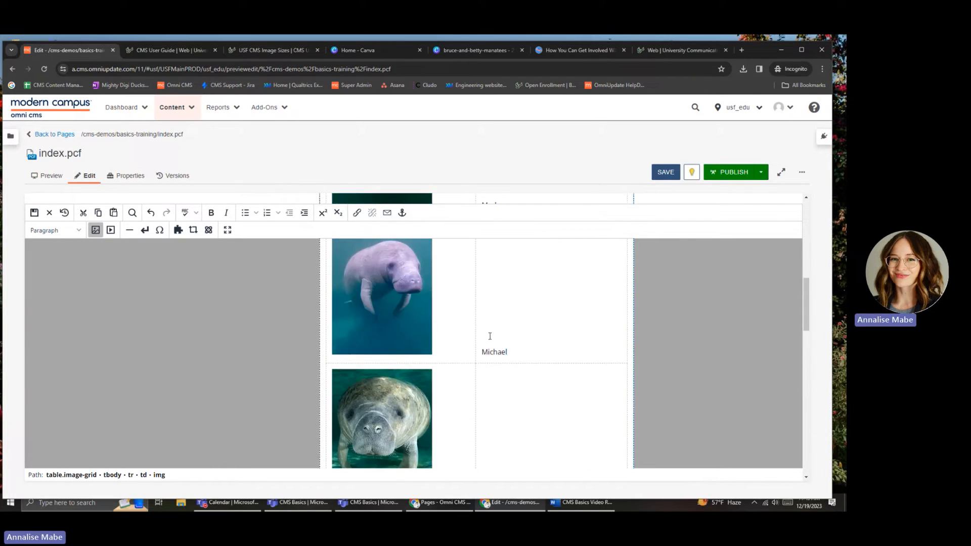
- Review the Manatees page from the image grid down to the linked list in the Save the Manatee Club toggle section
scroll(490, 336, up, 6)
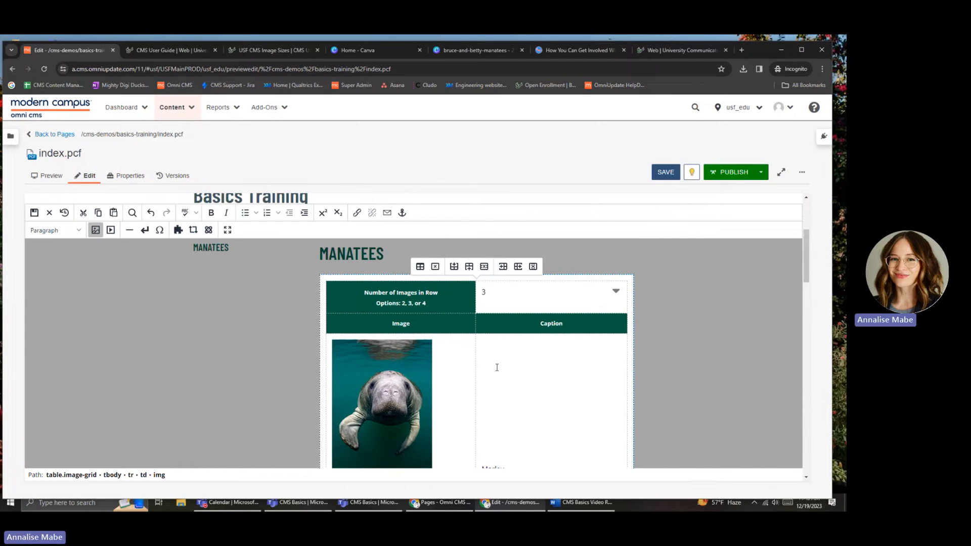
scroll(497, 369, down, 4)
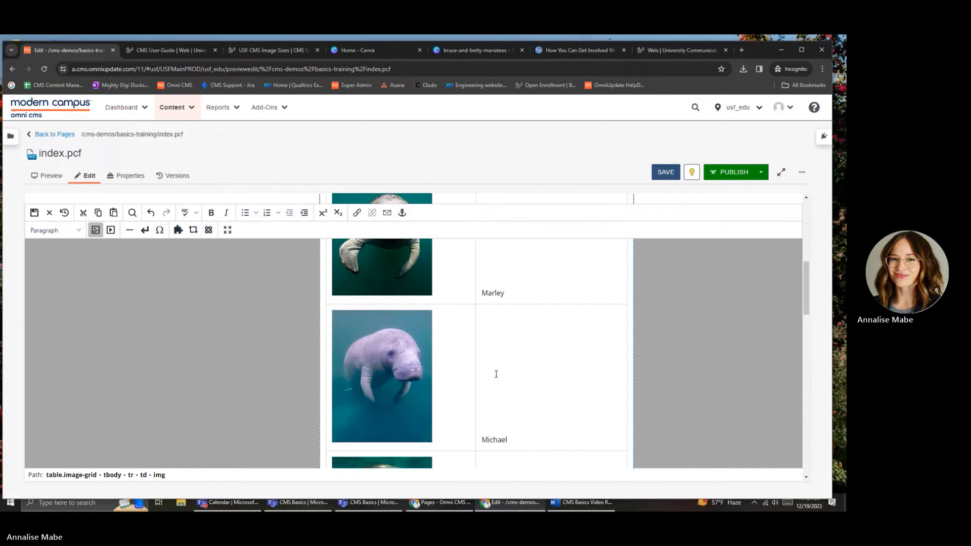
scroll(496, 374, down, 7)
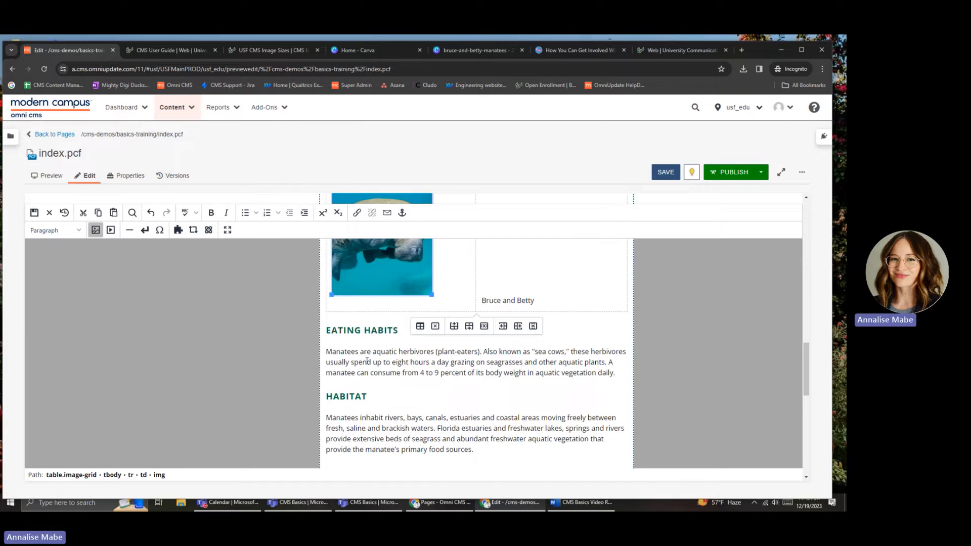
click(367, 361)
scroll(369, 354, down, 5)
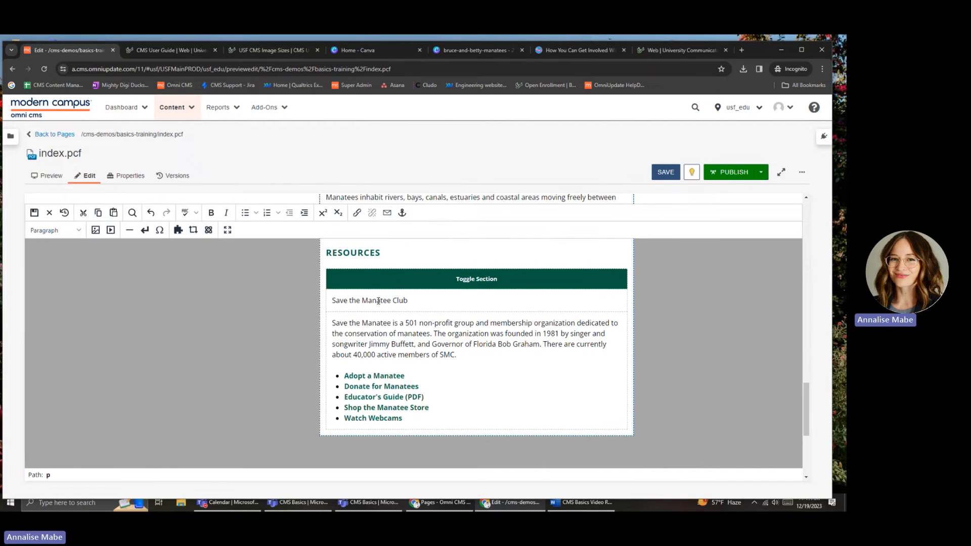
click(410, 375)
click(437, 390)
click(439, 396)
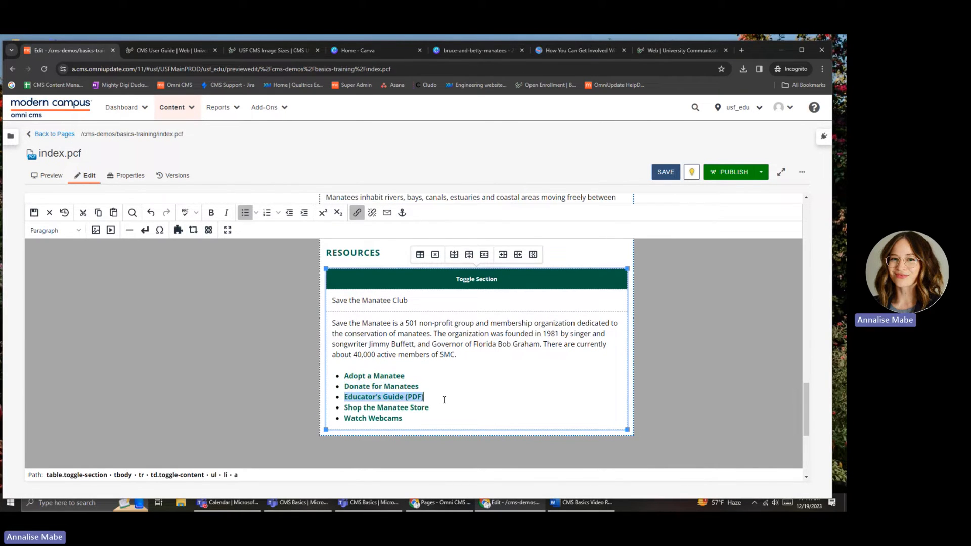
scroll(455, 358, up, 1)
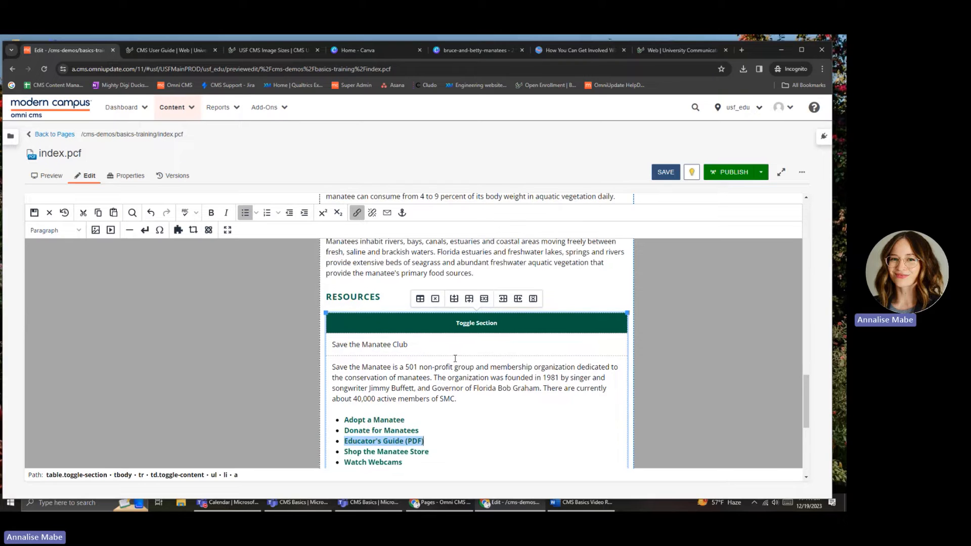
click(382, 360)
scroll(438, 414, down, 1)
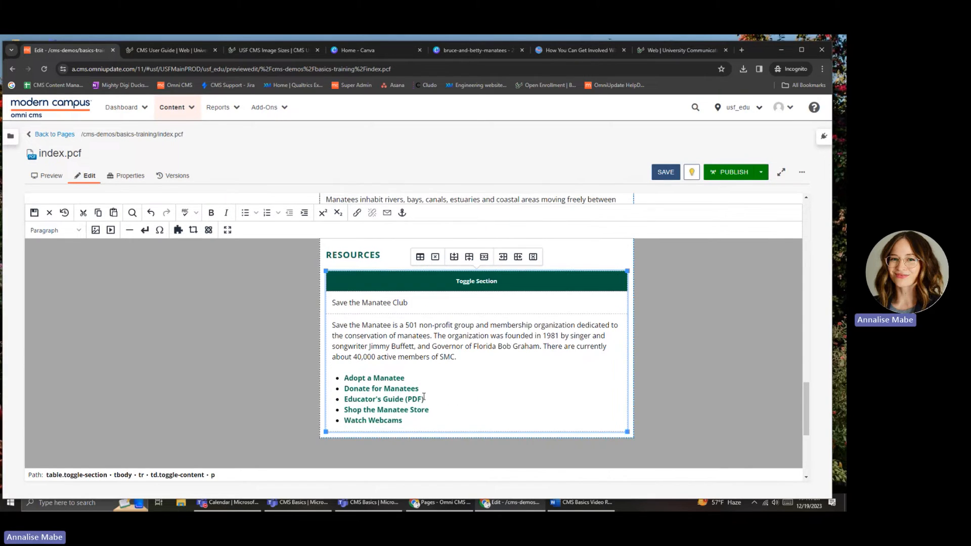
click(422, 416)
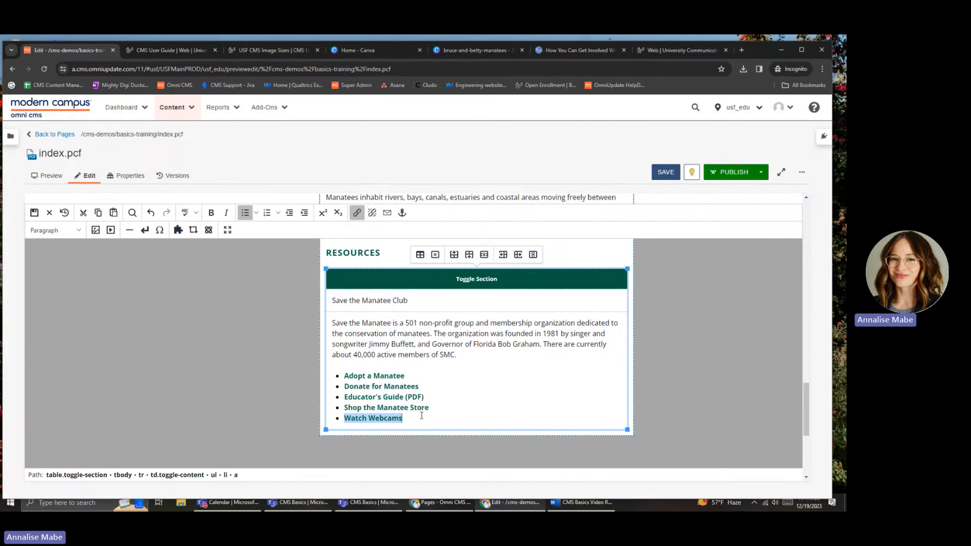
key(Return)
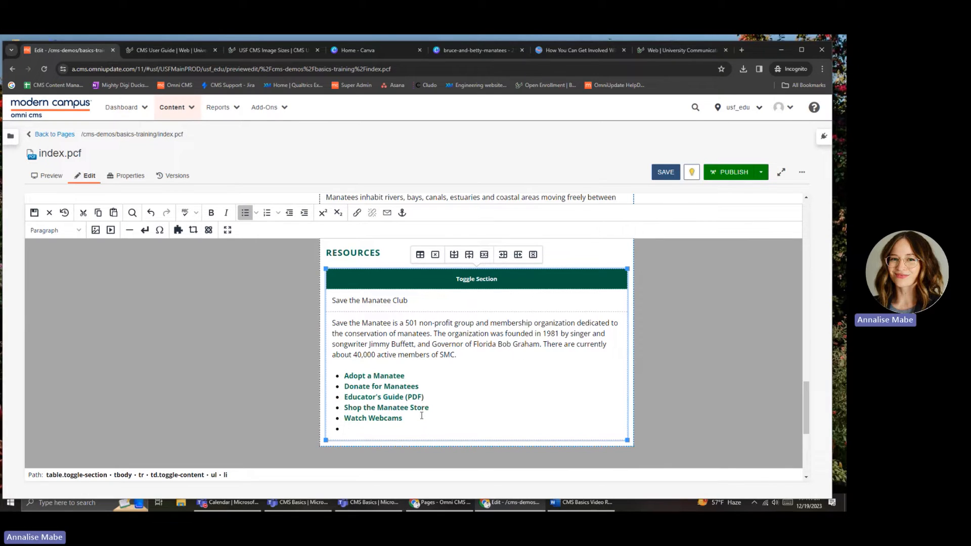
key(BackSpace)
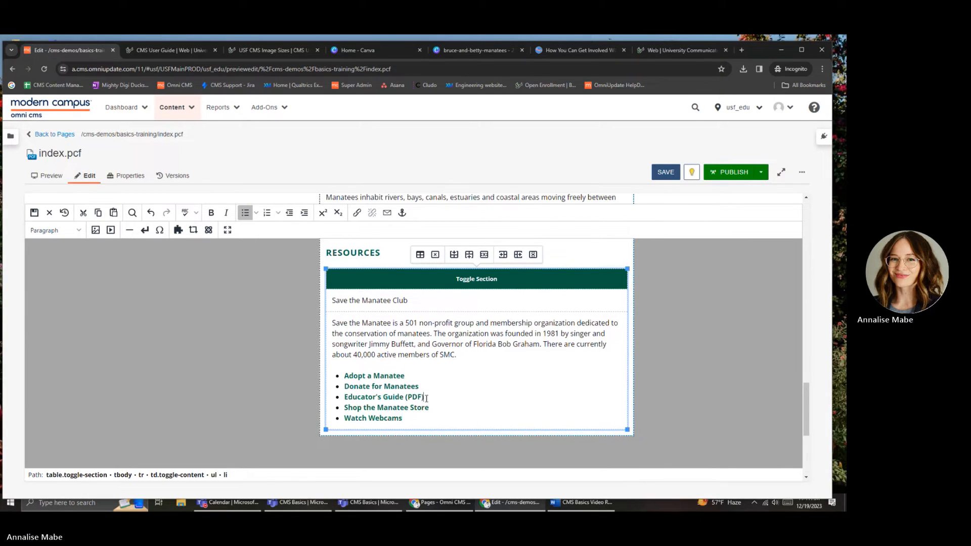
- Link the Educator's Guide (PDF) list item to manatees-educators-guide.pdf in the documents folder inside cms-demos and save the link
triple_click(428, 397)
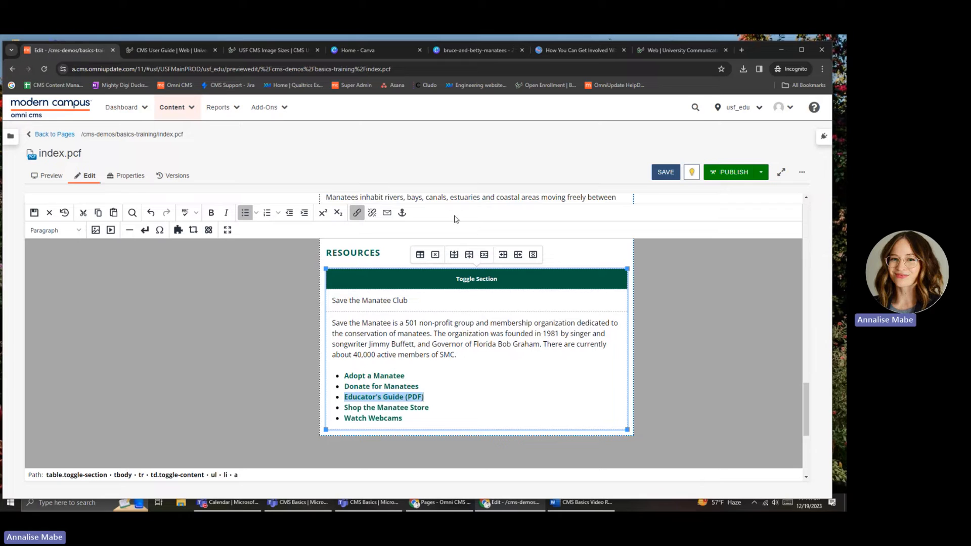
click(357, 214)
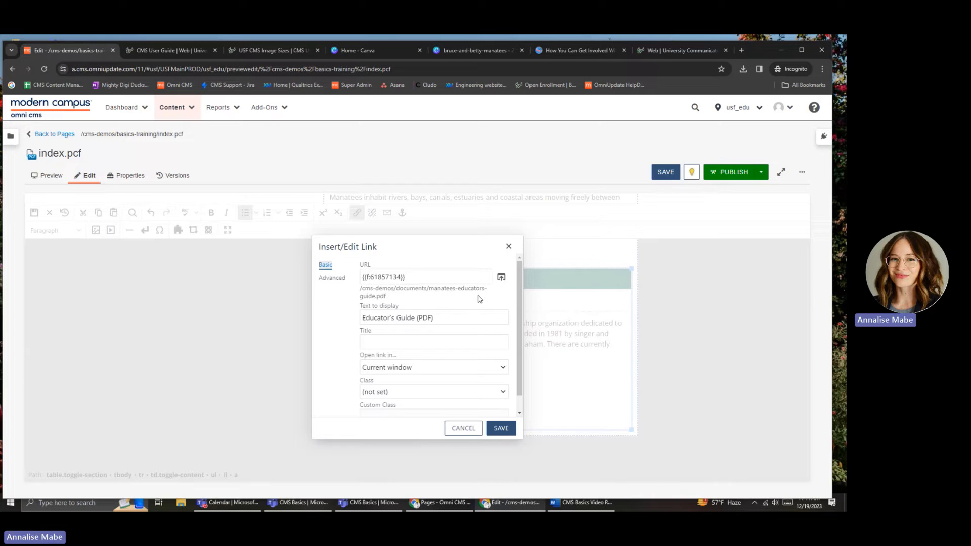
click(501, 279)
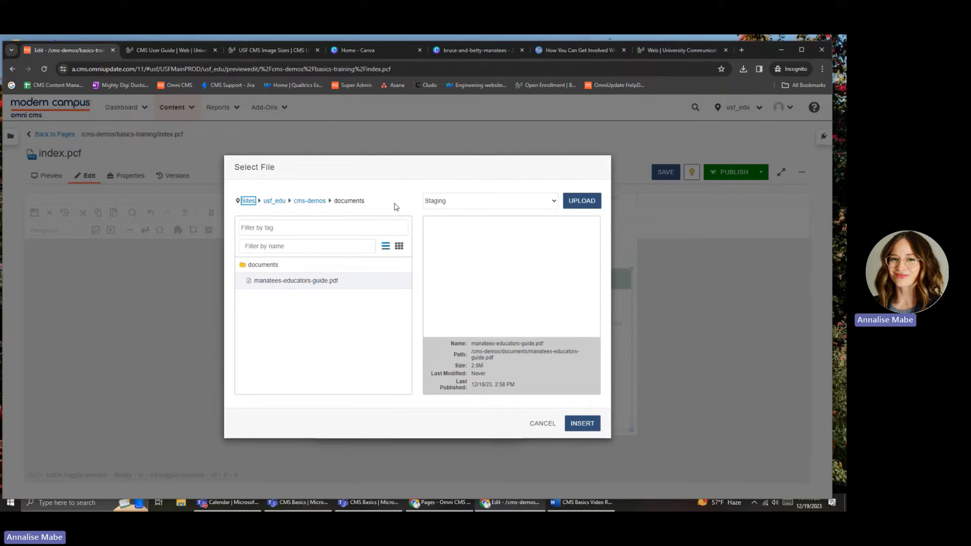
click(315, 202)
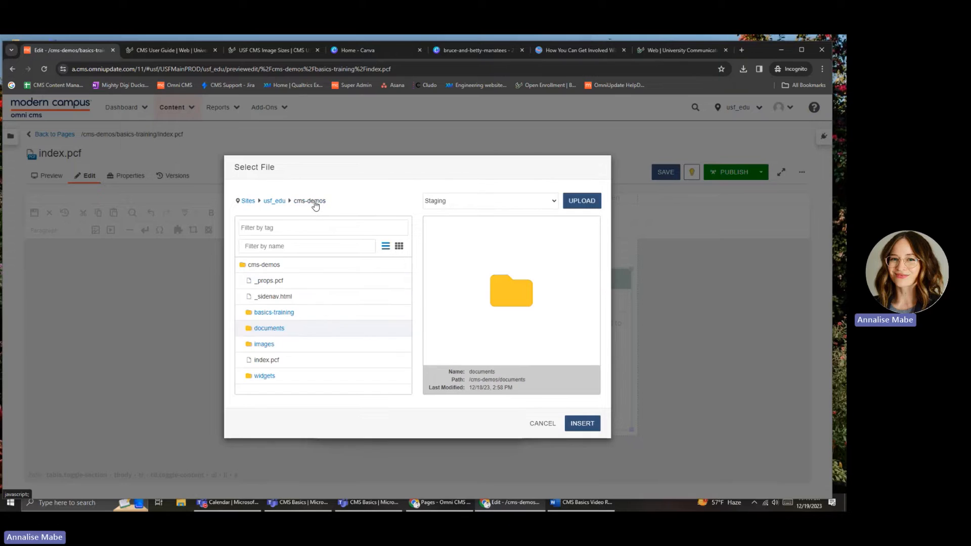
click(271, 330)
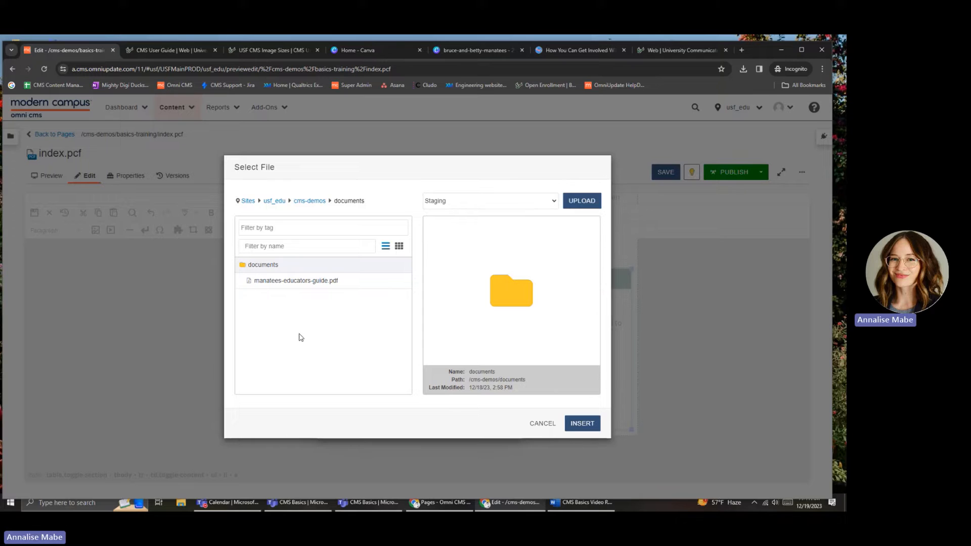
click(309, 282)
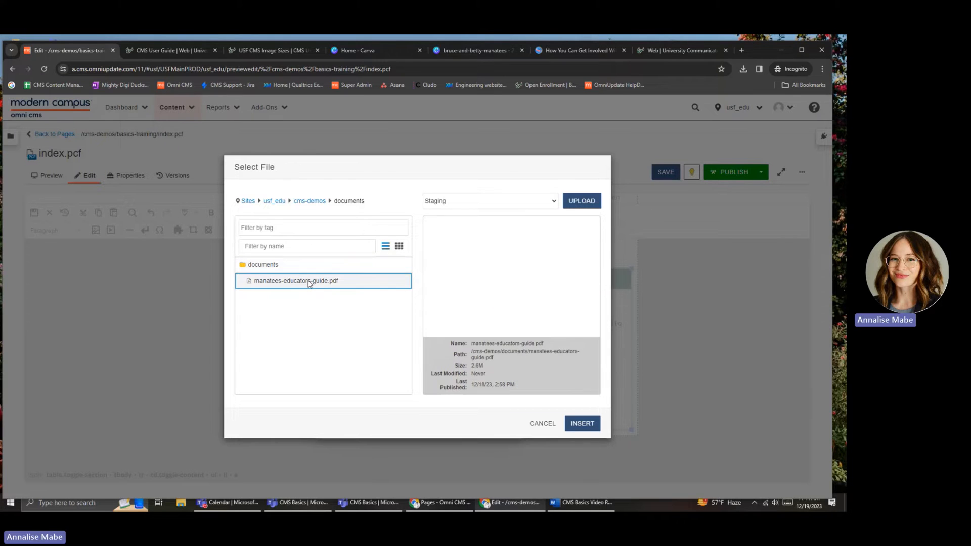
click(581, 423)
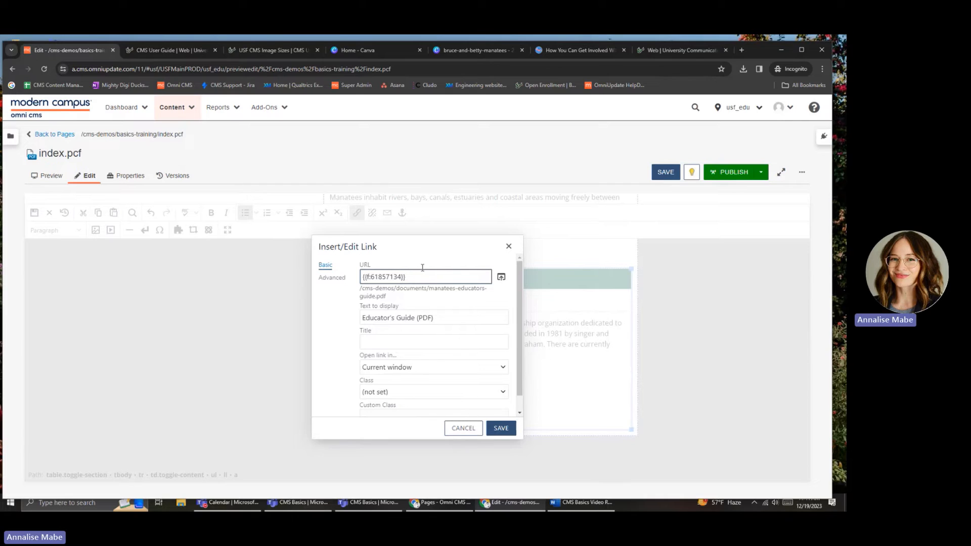
click(501, 428)
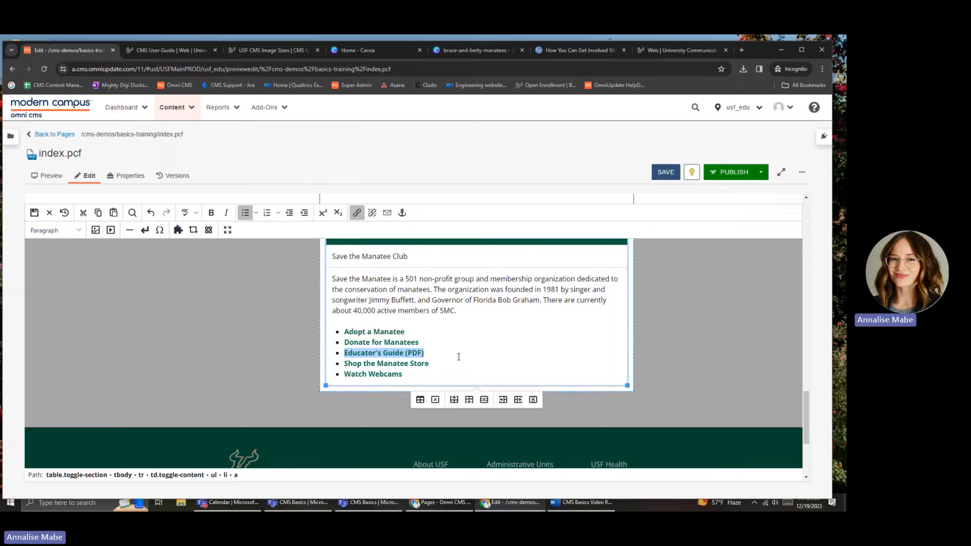
- Check the link settings of Adopt a Manatee and Educator's Guide (PDF), comparing their URLs and which window each opens in
triple_click(409, 332)
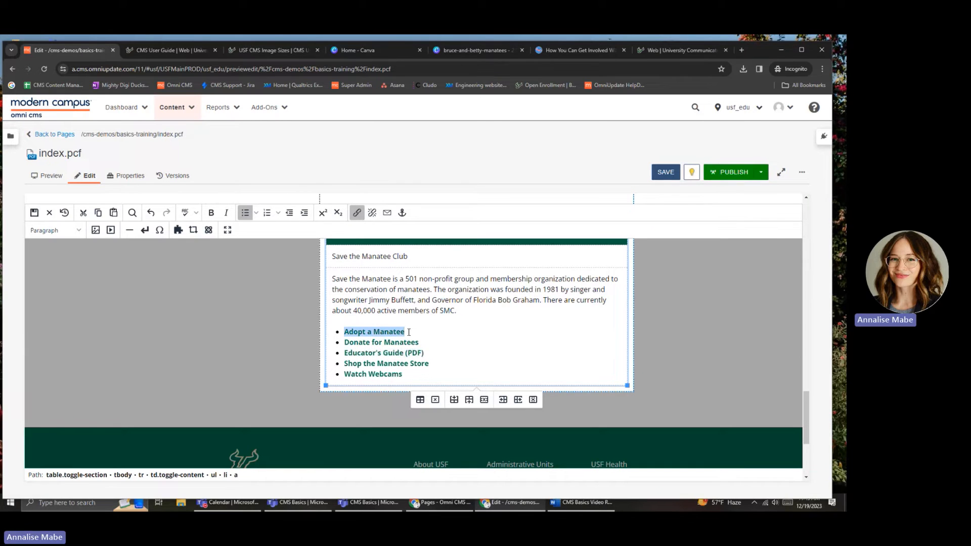
click(356, 213)
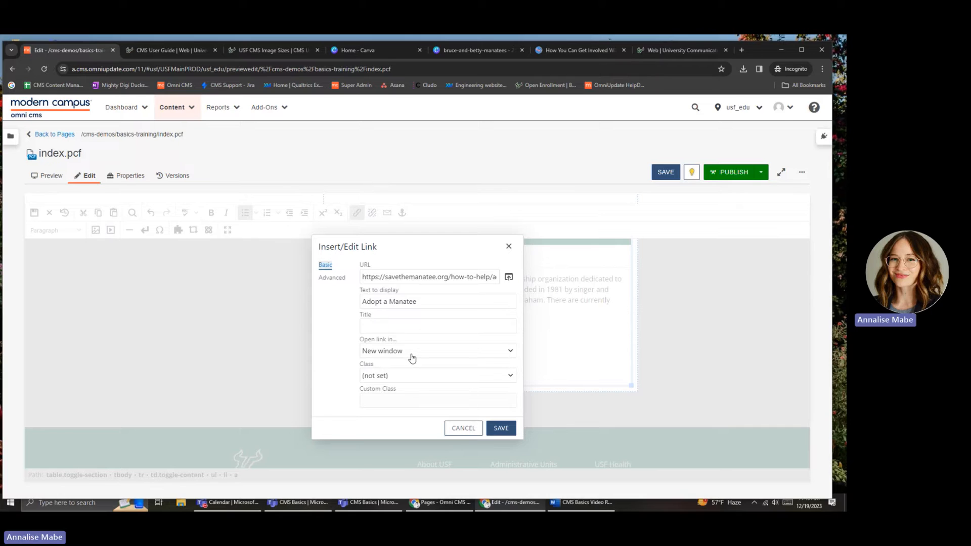
click(501, 428)
triple_click(441, 355)
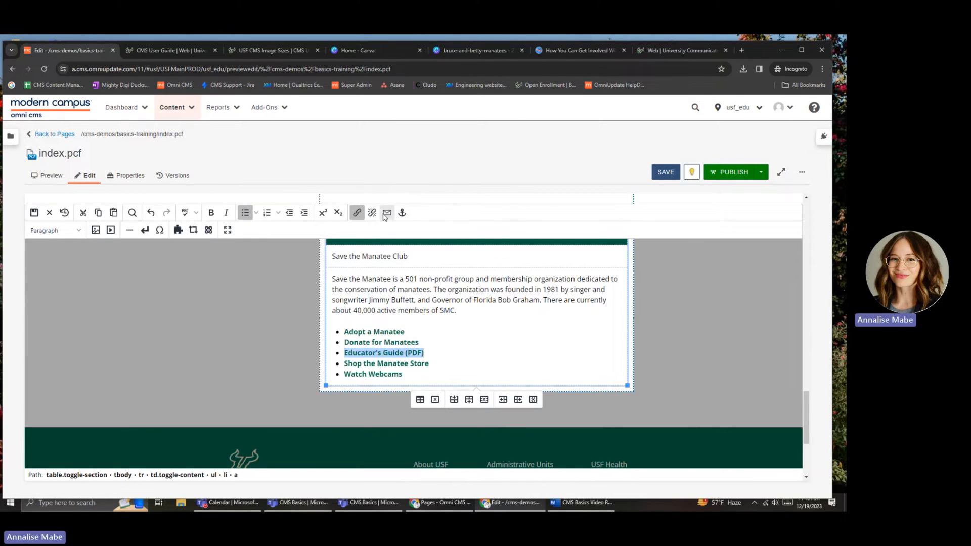
click(357, 213)
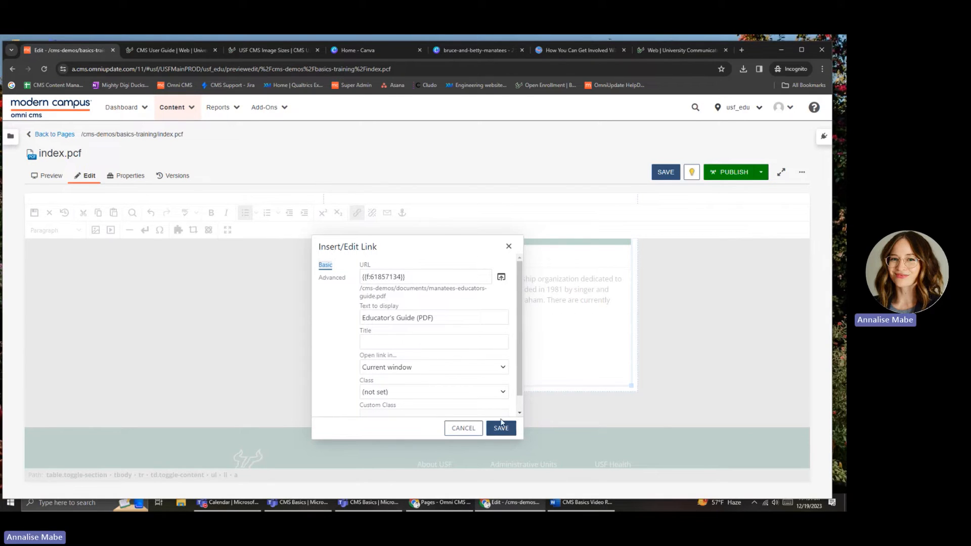
click(500, 428)
- End the bulleted list after Watch Webcams and insert the Button(s) - Centered snippet below it
click(480, 378)
triple_click(479, 378)
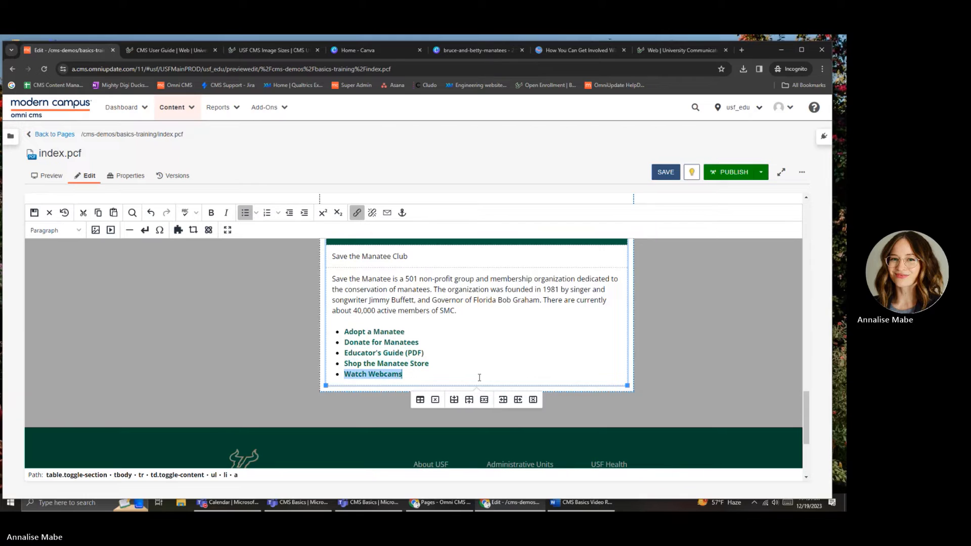
key(Return)
key(Return)
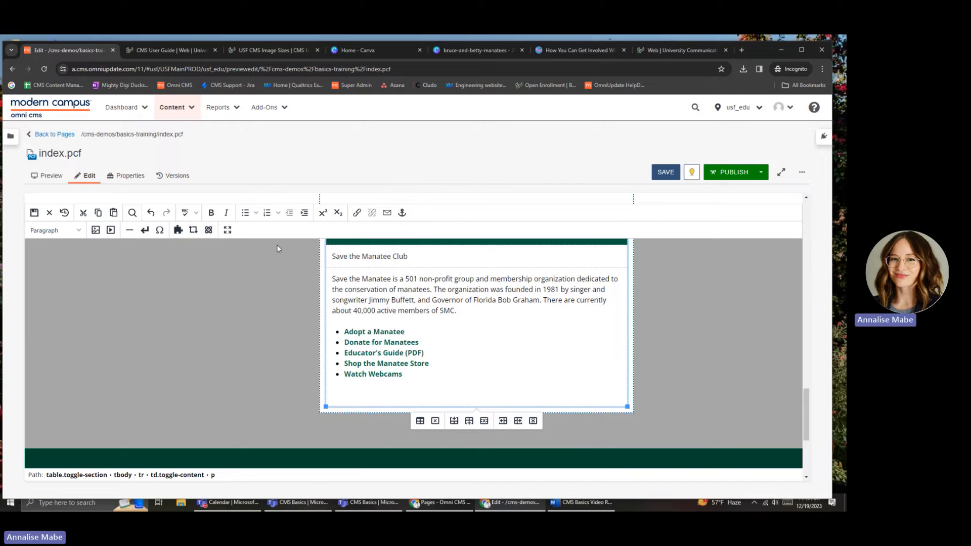
click(177, 234)
click(178, 232)
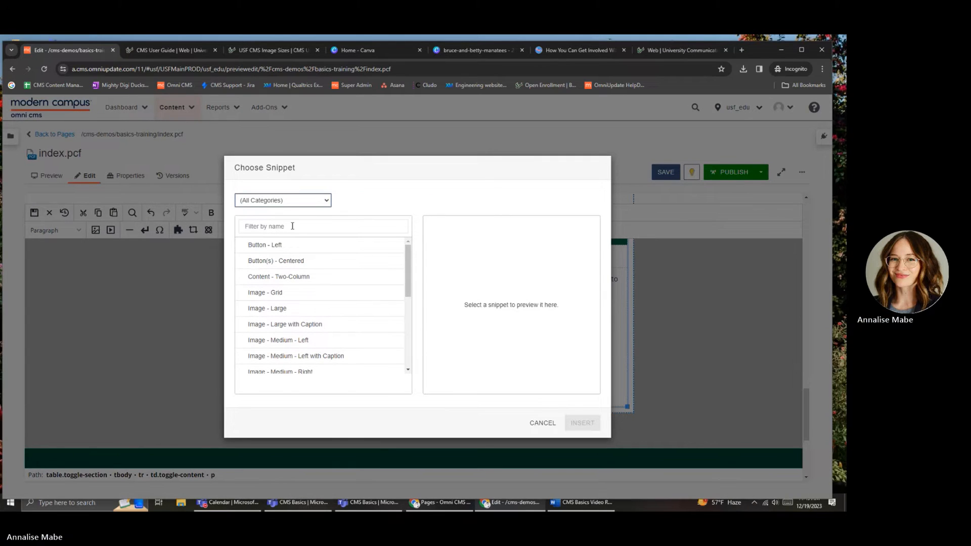
click(300, 263)
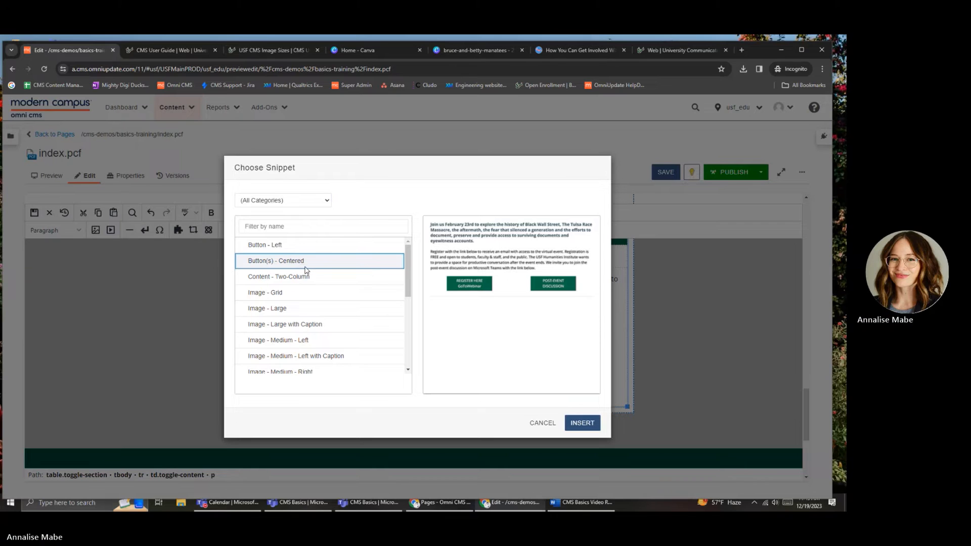
click(575, 424)
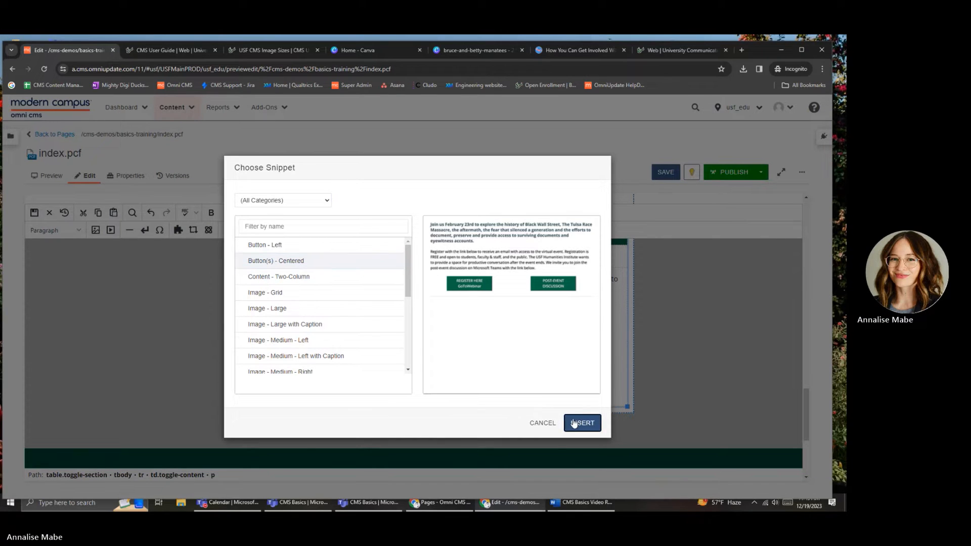
- Point the placeholder Button Link in the centered button snippet to manatees-educators-guide.pdf in the documents folder of cms-demos
scroll(523, 410, down, 1)
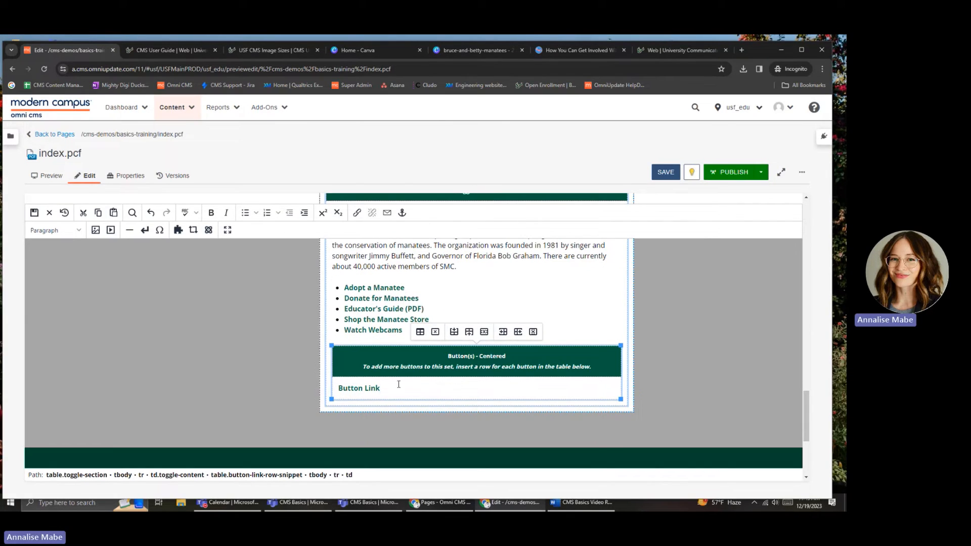
drag(383, 389, 337, 388)
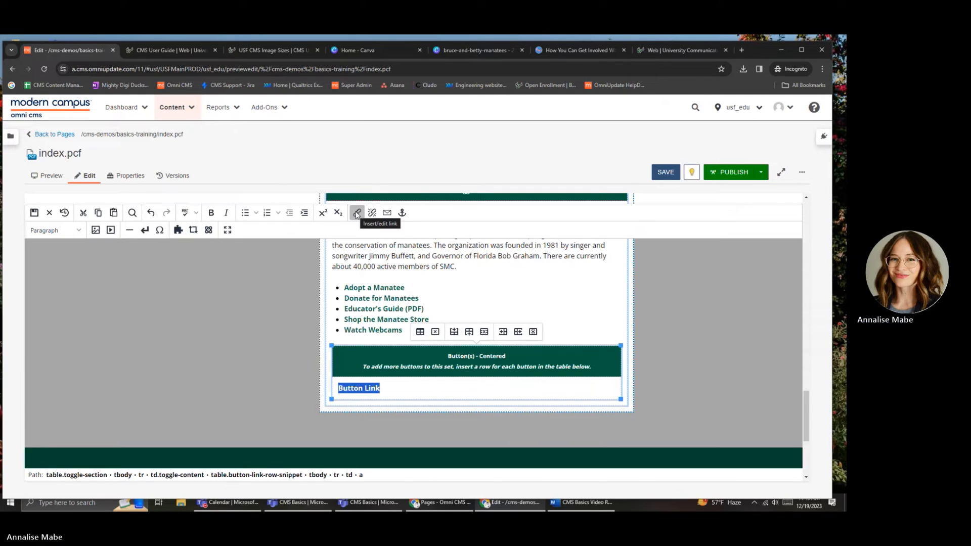
click(357, 213)
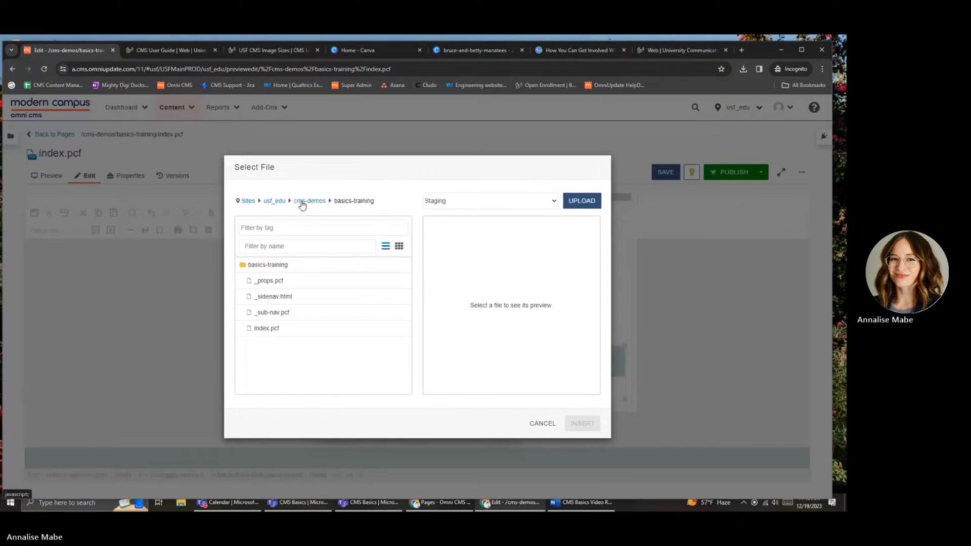
click(304, 202)
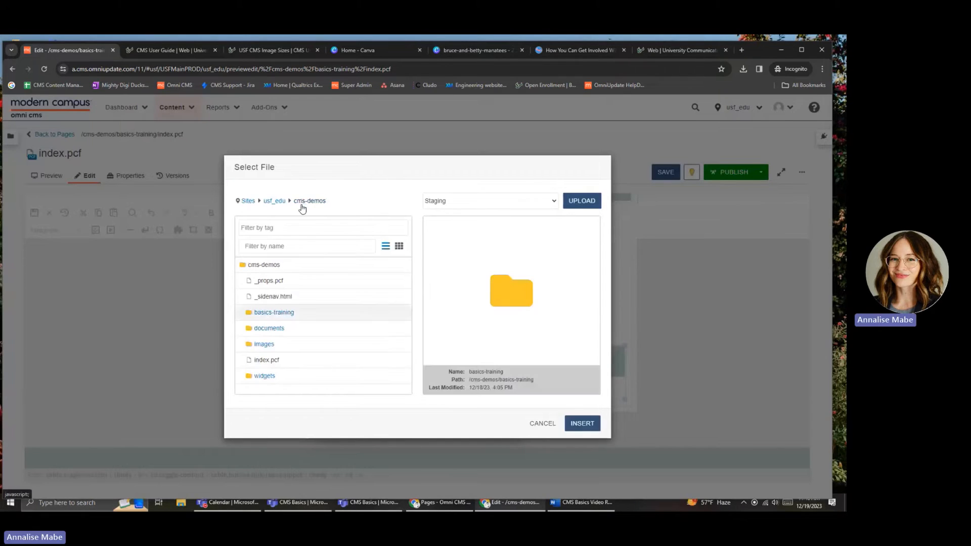
click(285, 330)
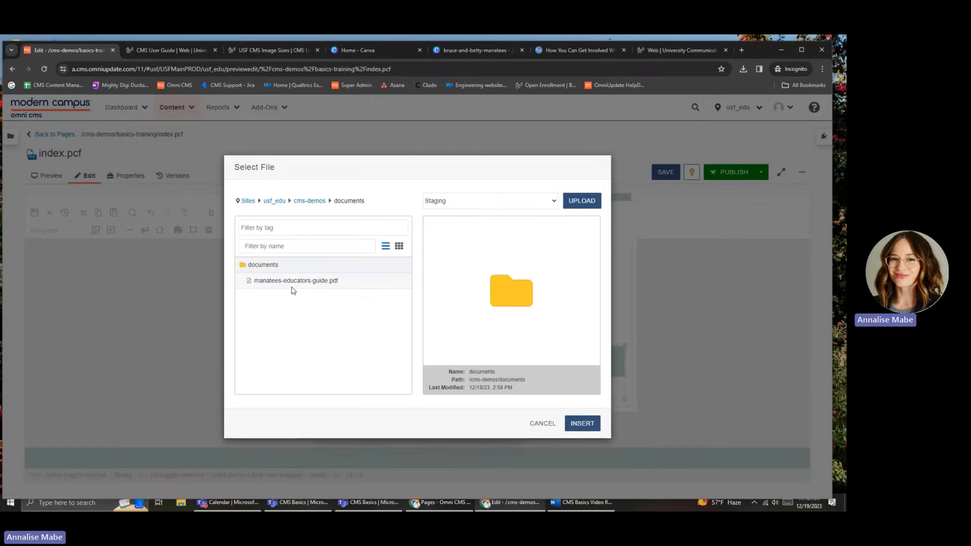
click(294, 281)
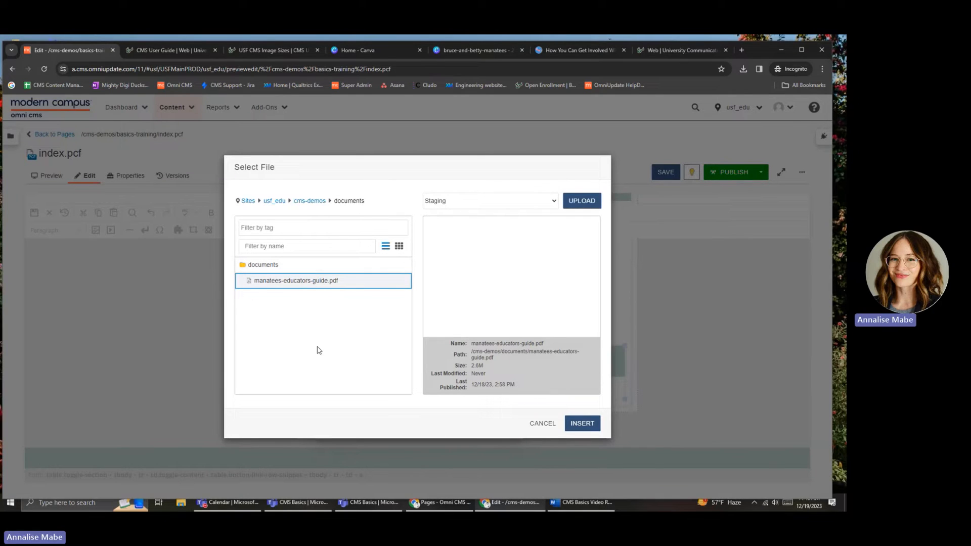
click(582, 425)
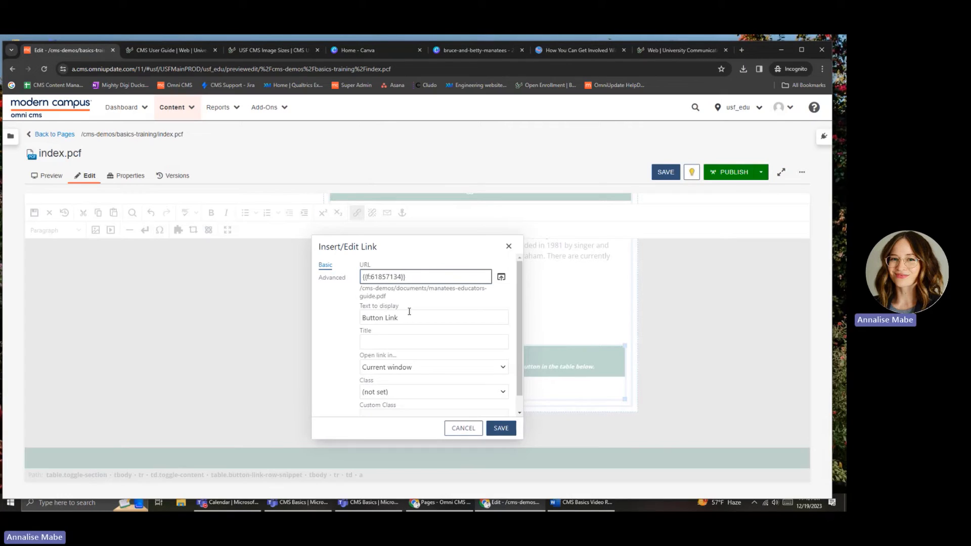
- Set the button link's display text to Learn More, save the link and save the page
drag(409, 318, 333, 317)
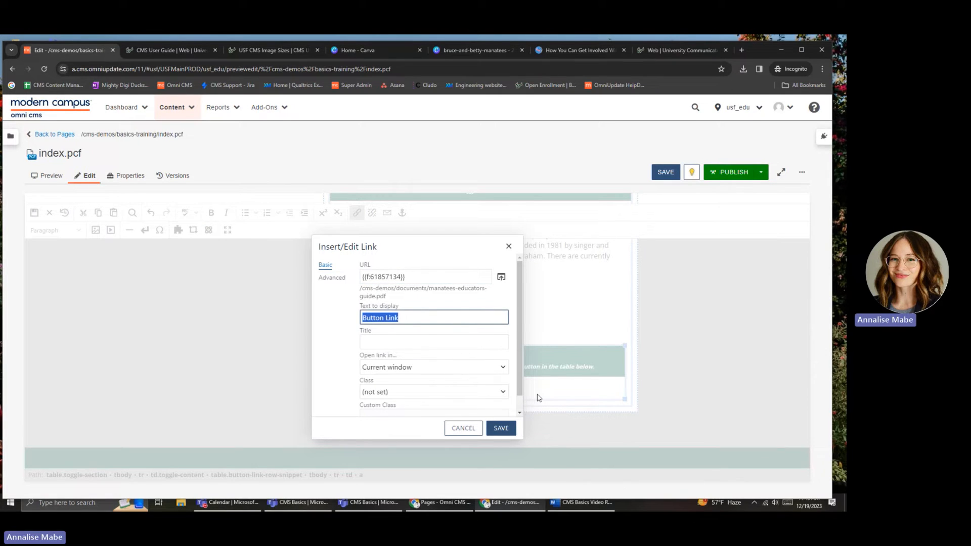
key(BackSpace)
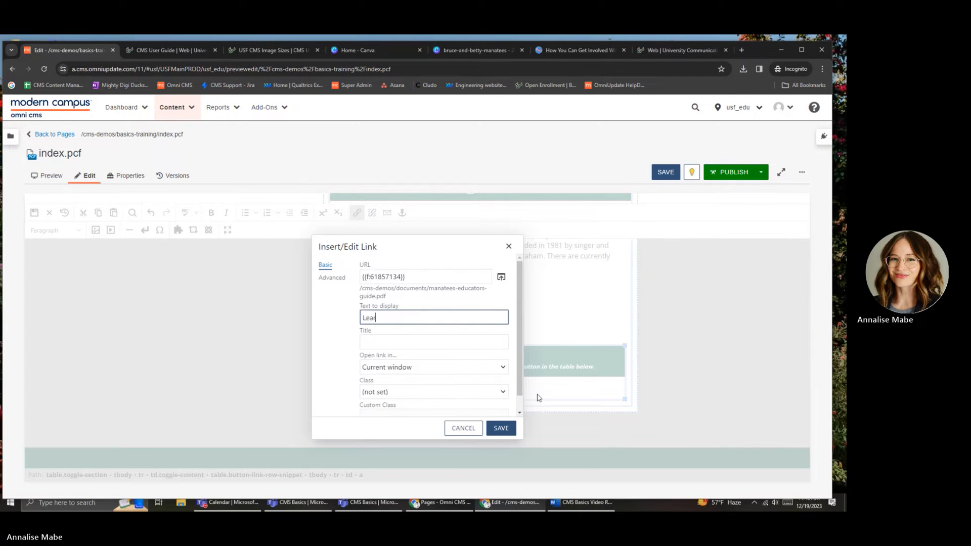
text(Learn More)
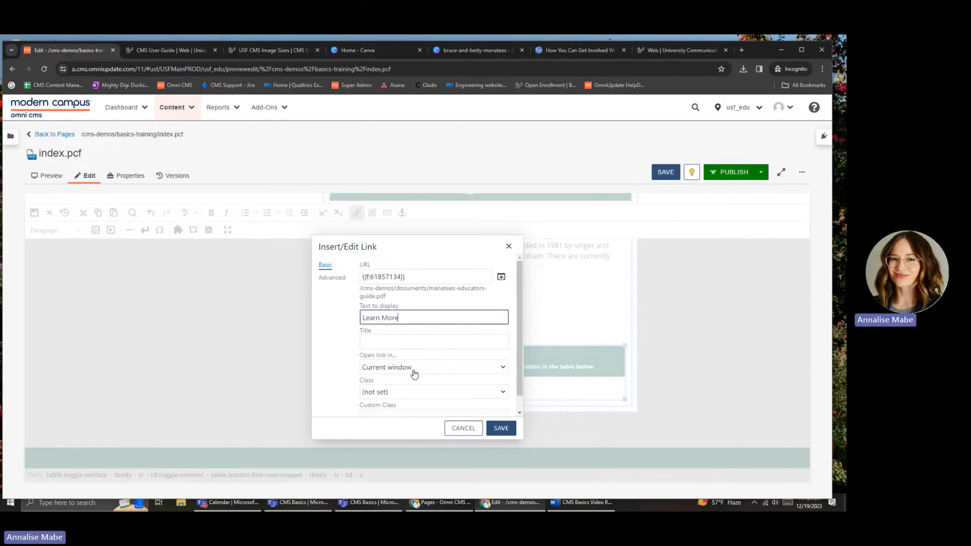
click(501, 429)
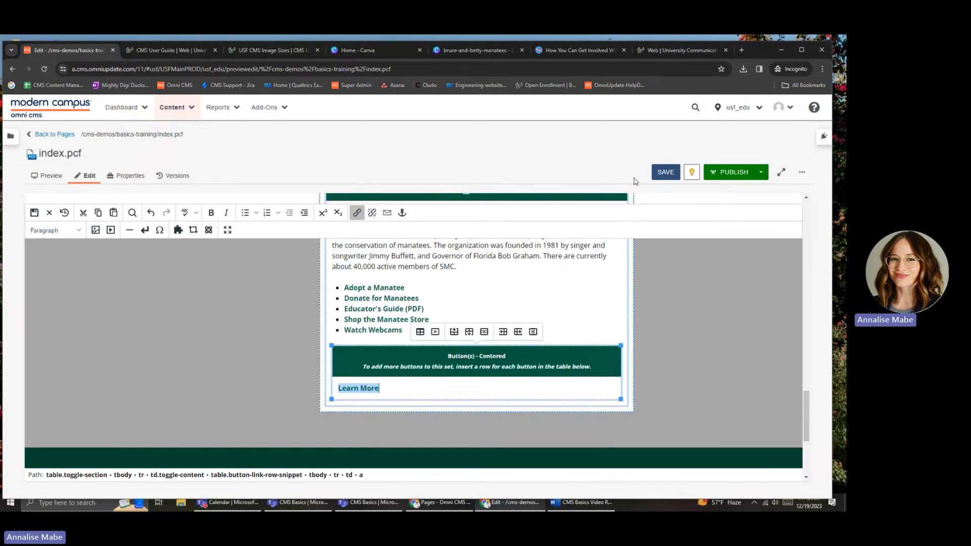
click(666, 172)
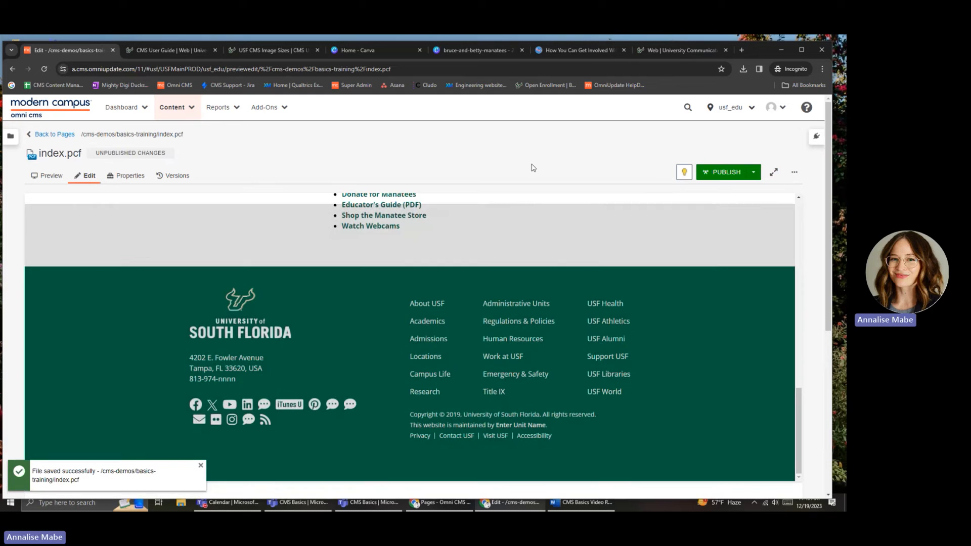
- Expand the Save the Manatee Club toggle on the saved page and test the Learn More button
scroll(513, 337, up, 15)
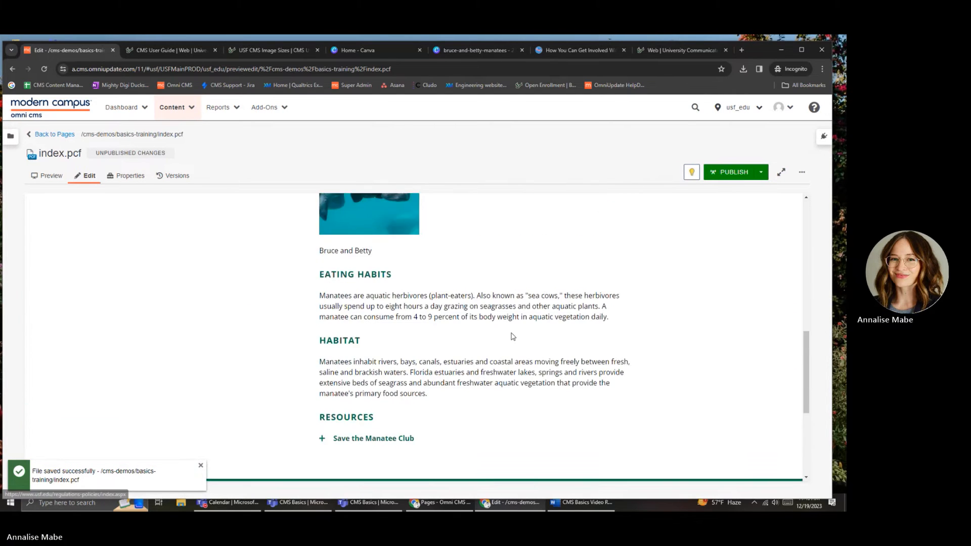
scroll(440, 247, down, 15)
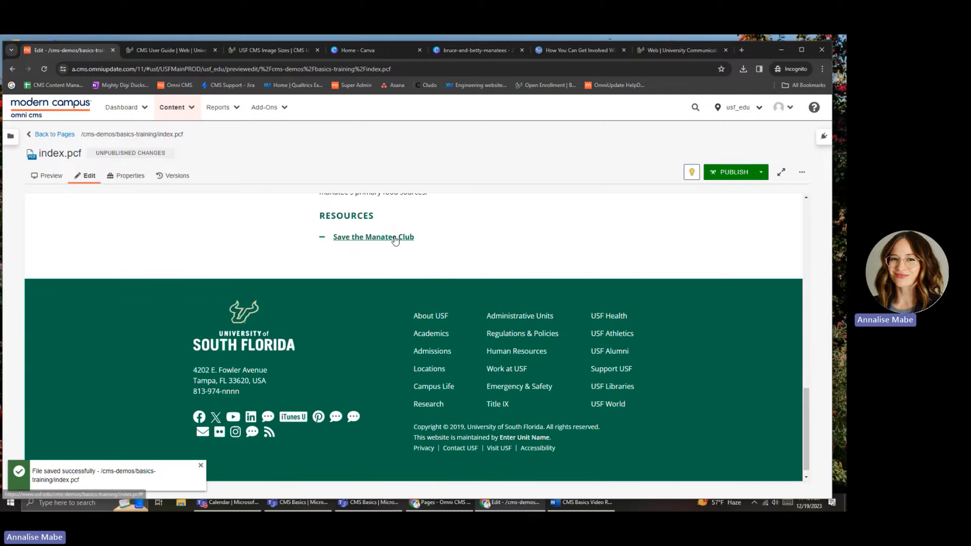
click(395, 236)
scroll(503, 400, up, 1)
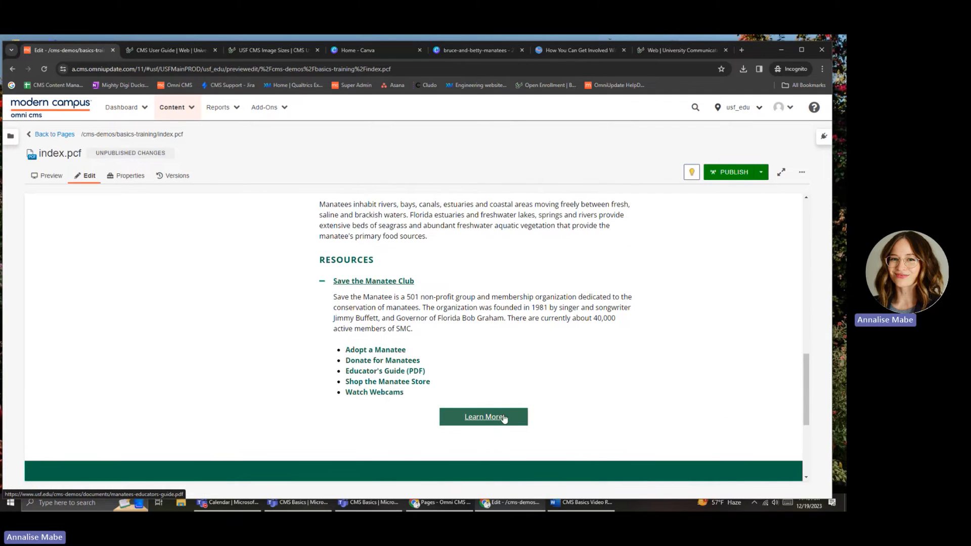
click(503, 421)
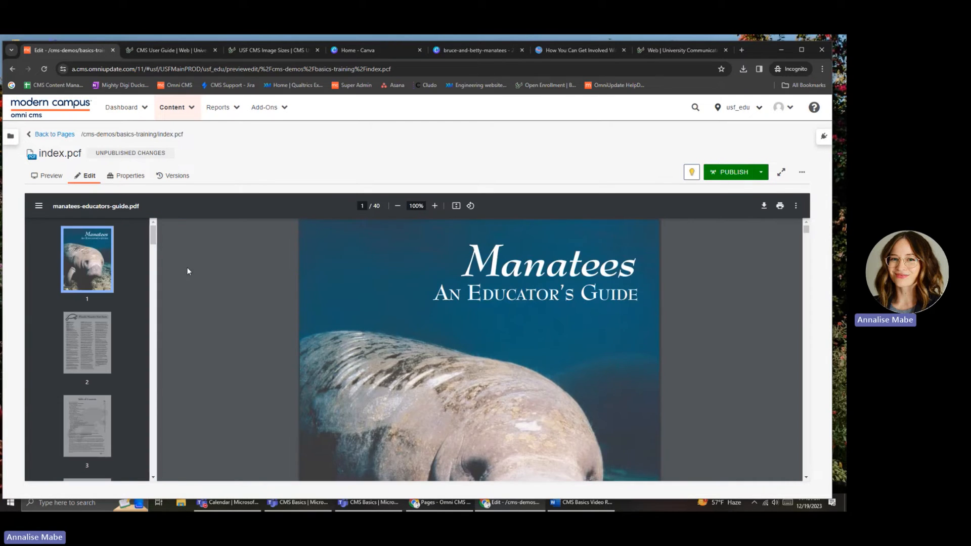
- Reopen index.pcf from the basics-training folder and review the Manatees page from the image grid to the Resources section
click(70, 136)
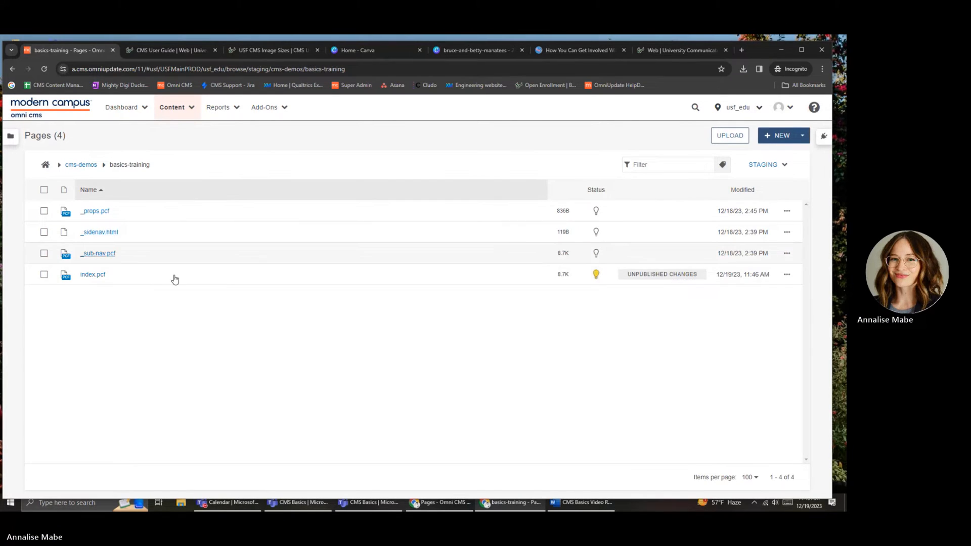
click(94, 276)
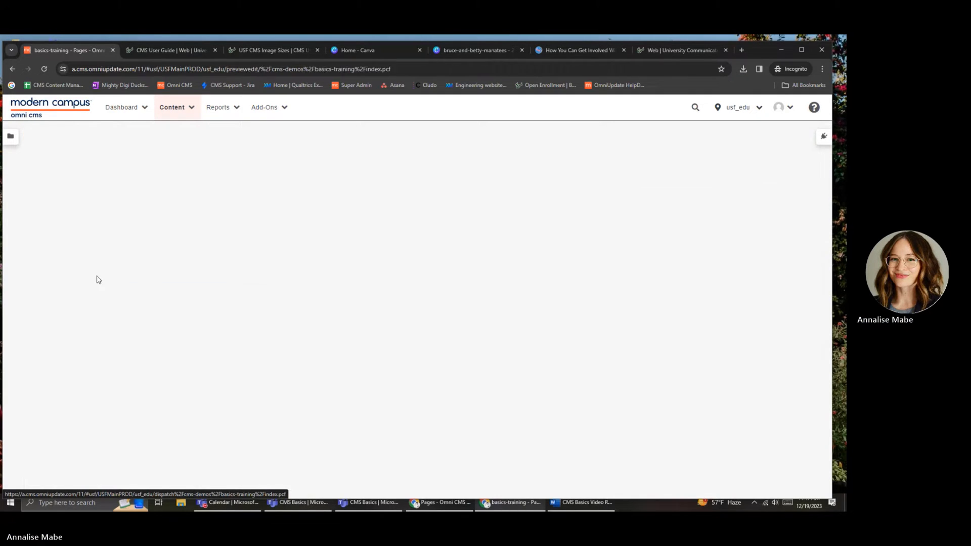
scroll(292, 322, down, 3)
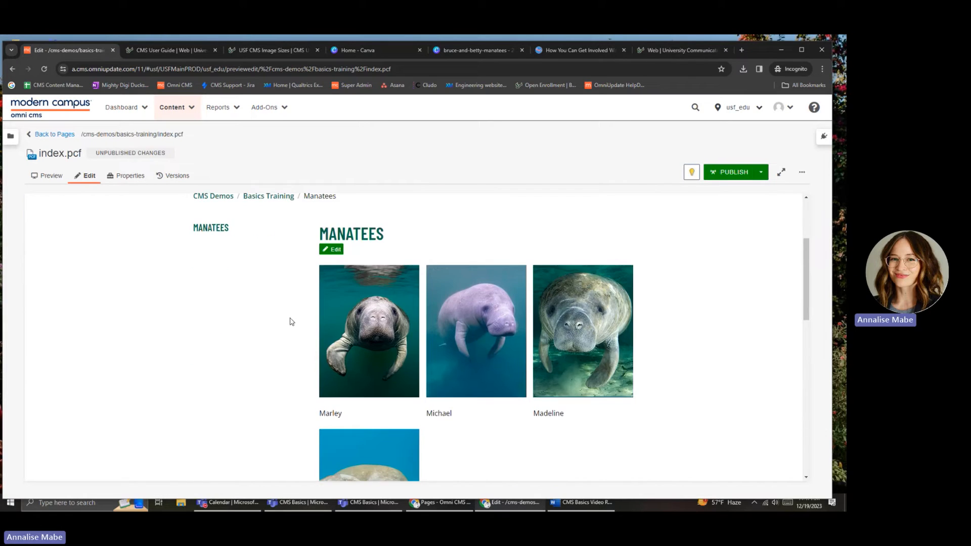
scroll(292, 322, down, 6)
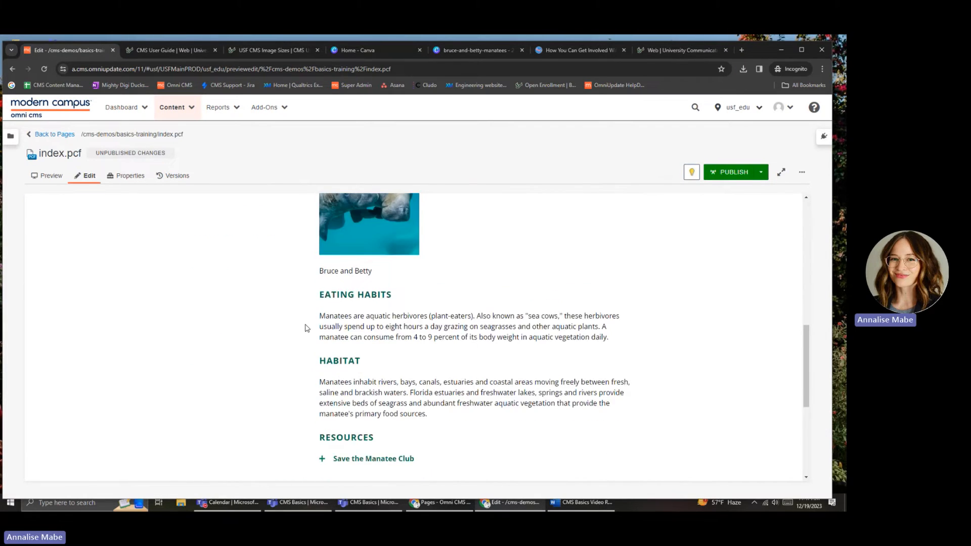
scroll(308, 330, down, 2)
scroll(310, 332, down, 1)
scroll(311, 332, up, 5)
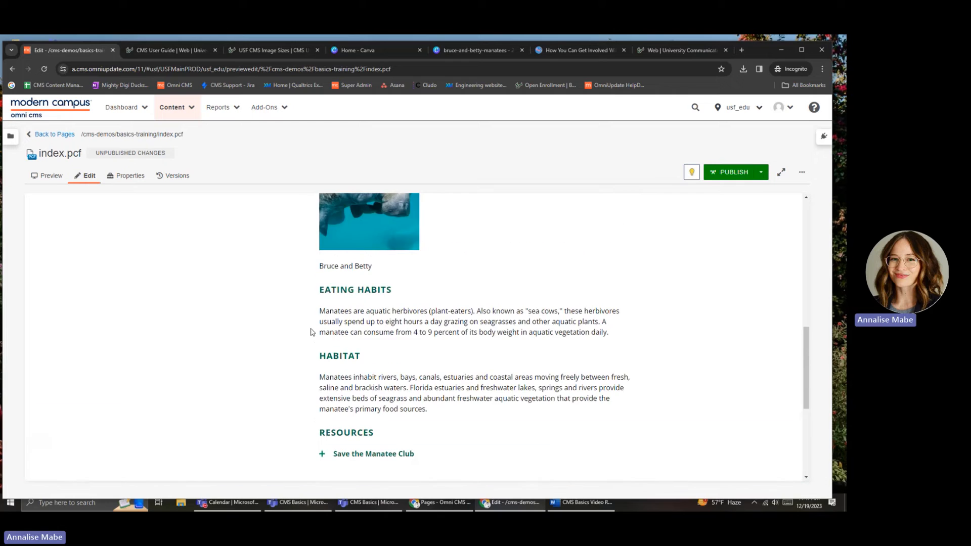
scroll(312, 331, up, 10)
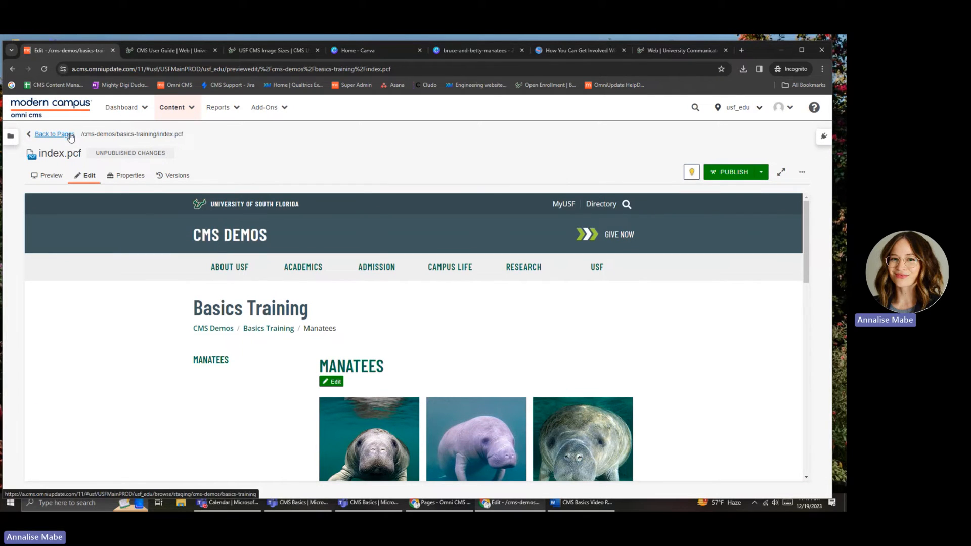
scroll(294, 306, down, 1)
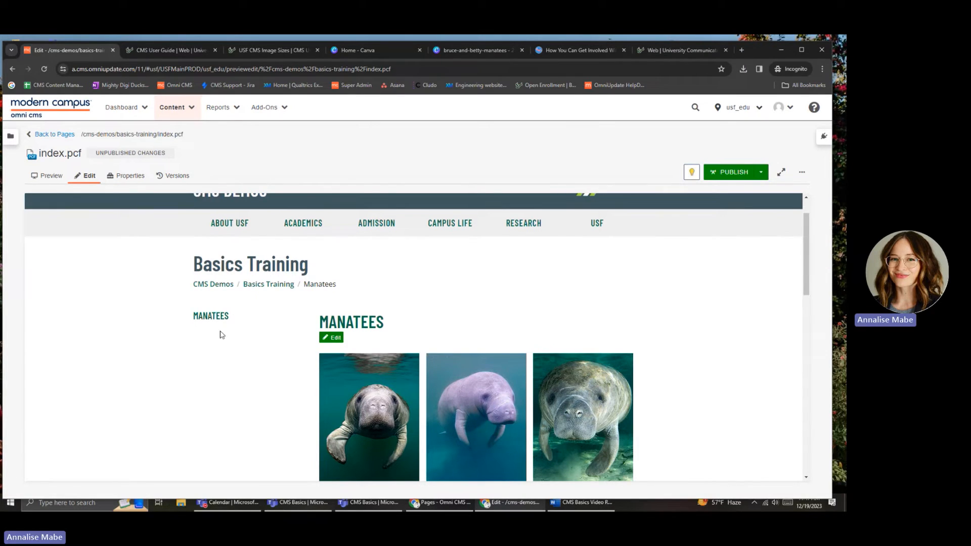
scroll(240, 337, down, 1)
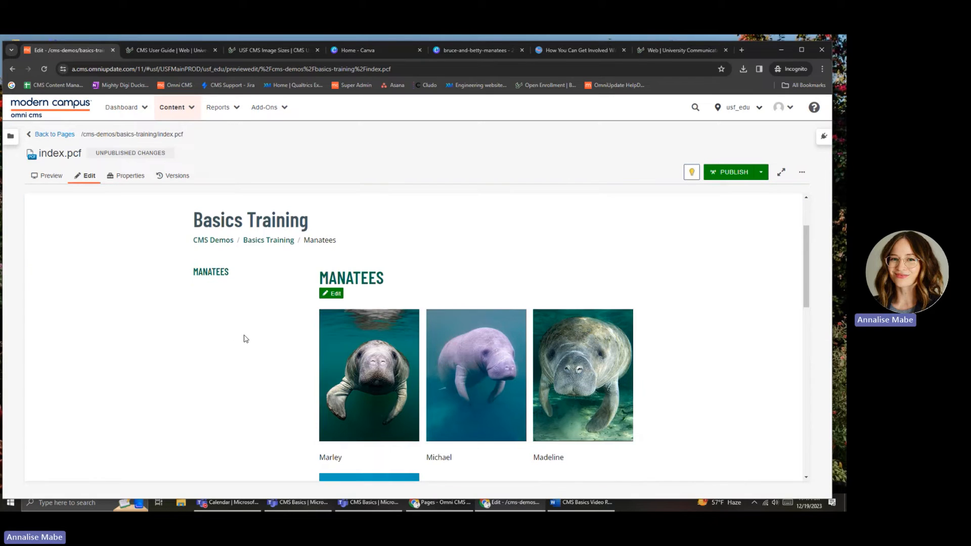
- Check in index.pcf and return to the basics-training folder's page list
scroll(208, 314, up, 1)
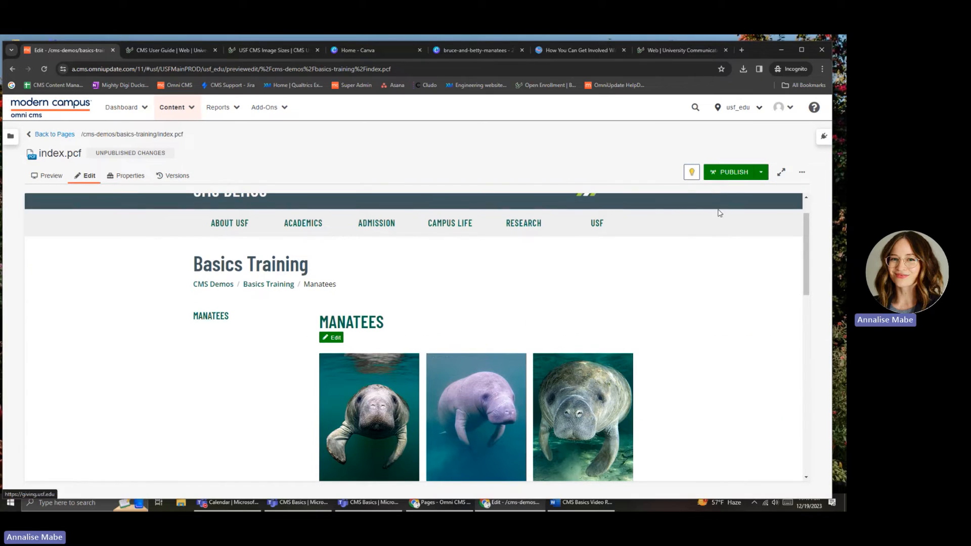
click(692, 172)
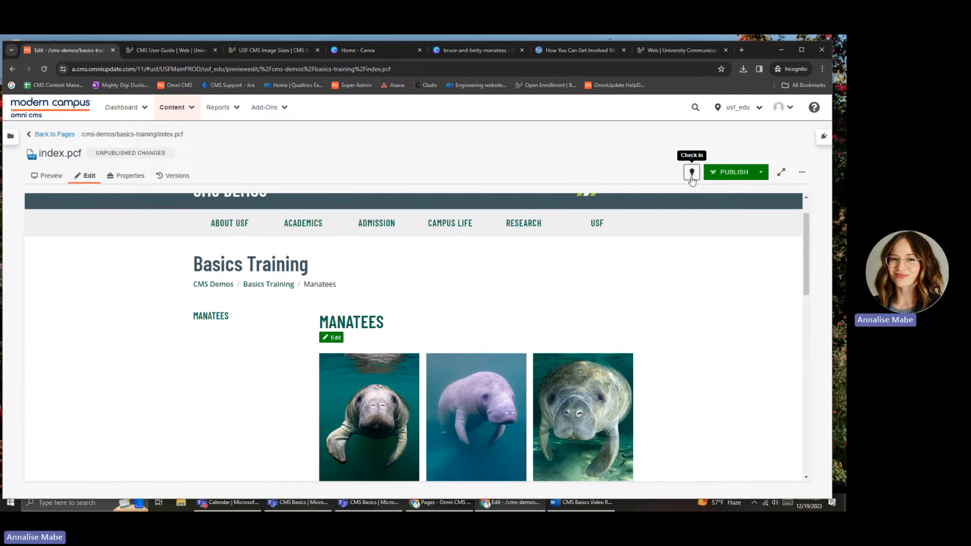
click(55, 134)
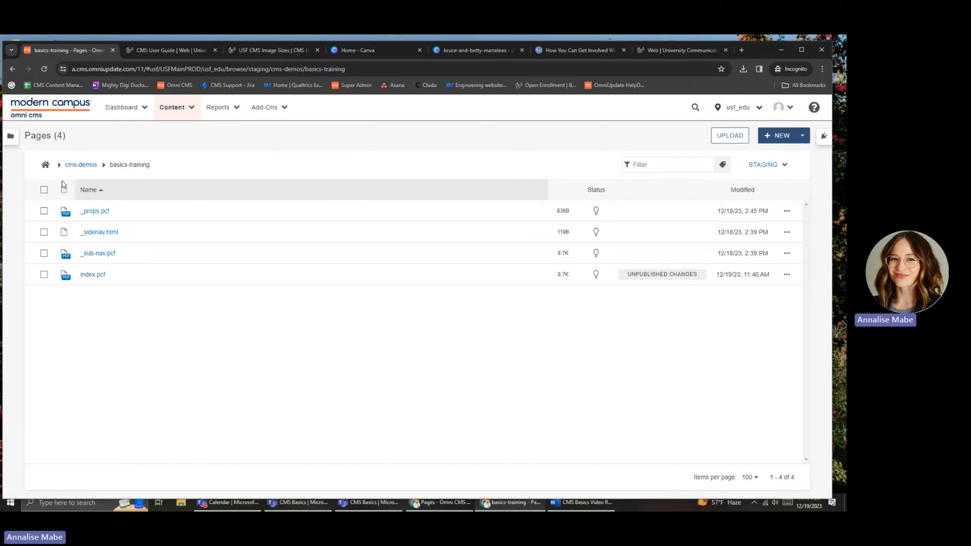
- Start a new text page in basics-training with the content title Get Involved, keeping Add Navigation Item at Yes
click(769, 137)
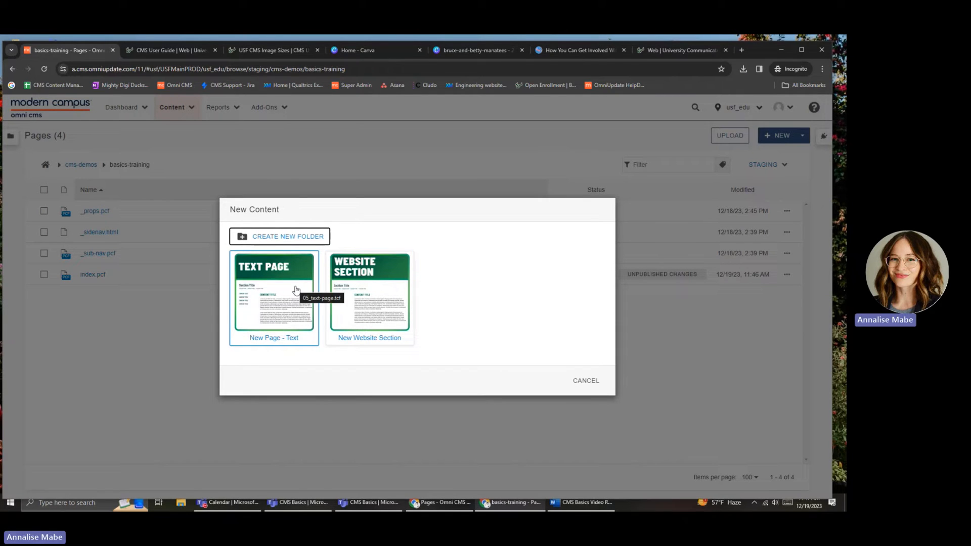
key(Escape)
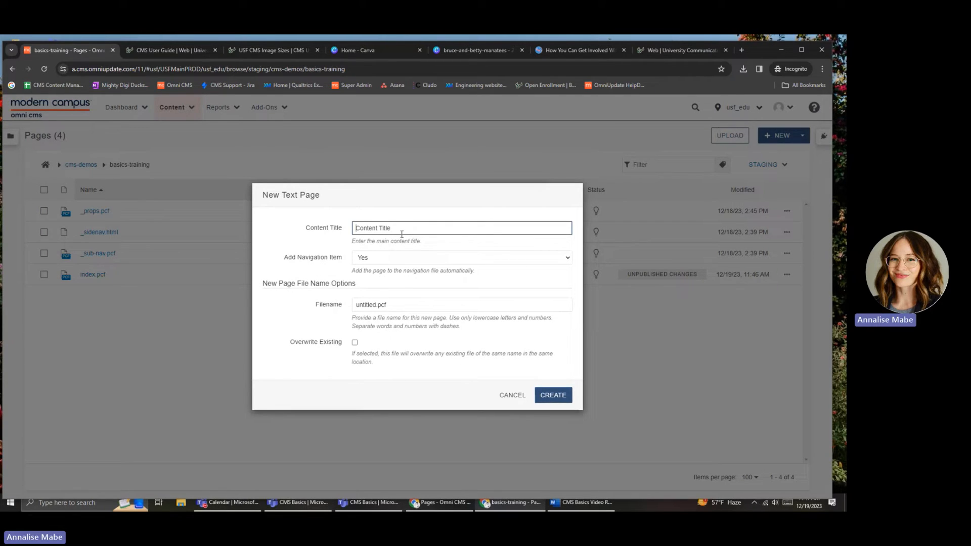
drag(405, 228, 354, 228)
key(BackSpace)
text(Get Involved)
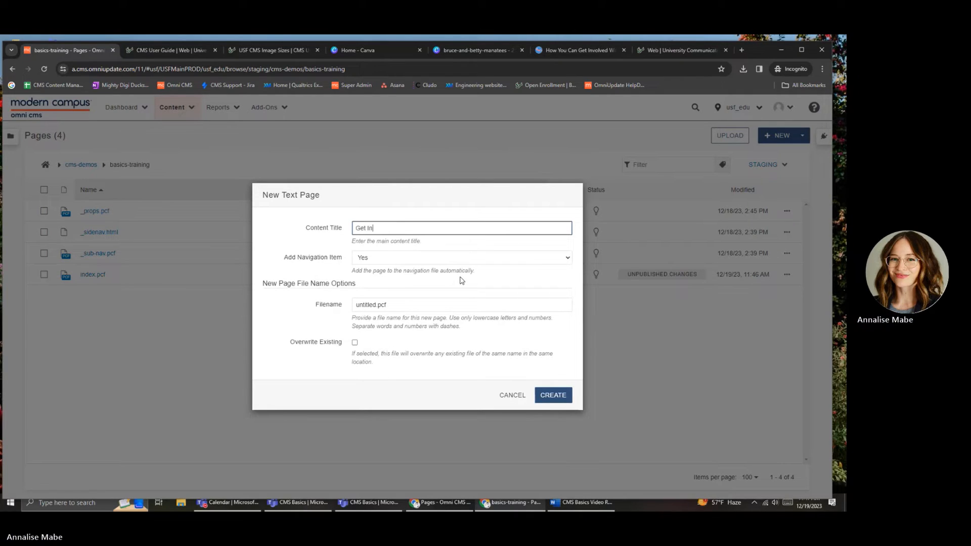
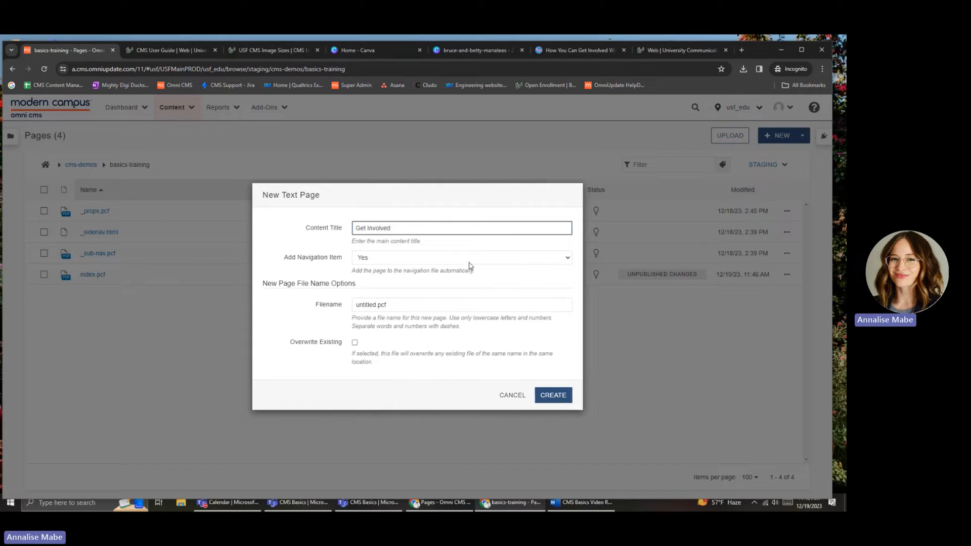
click(469, 262)
click(469, 263)
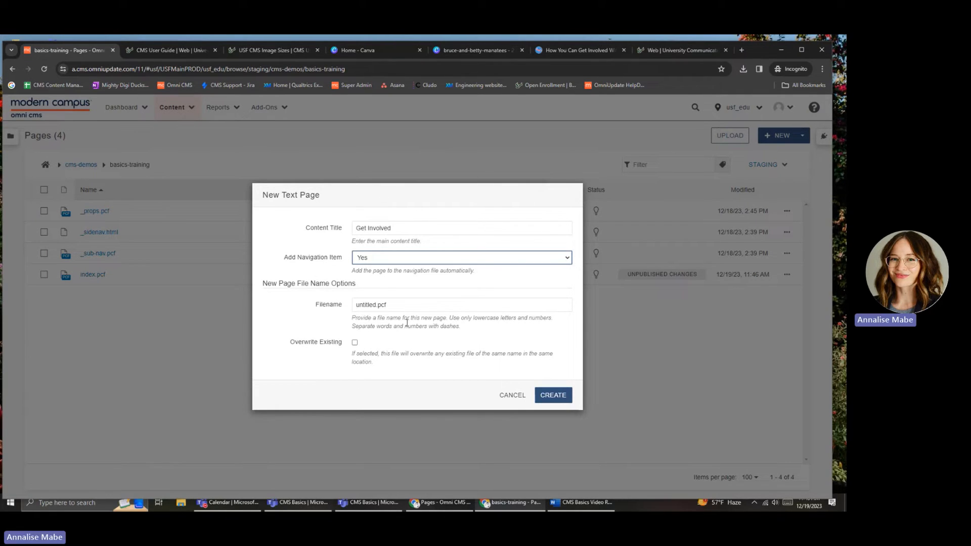
- Name the new page's file get-involved.pcf and create the page
click(375, 305)
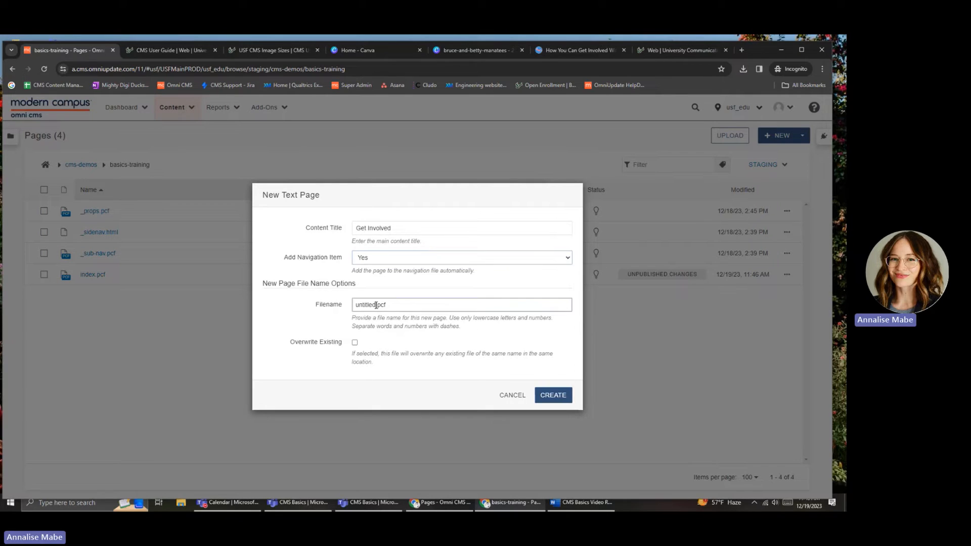
key(BackSpace)
key(BackSpace)
key(BackSpace)
key(BackSpace)
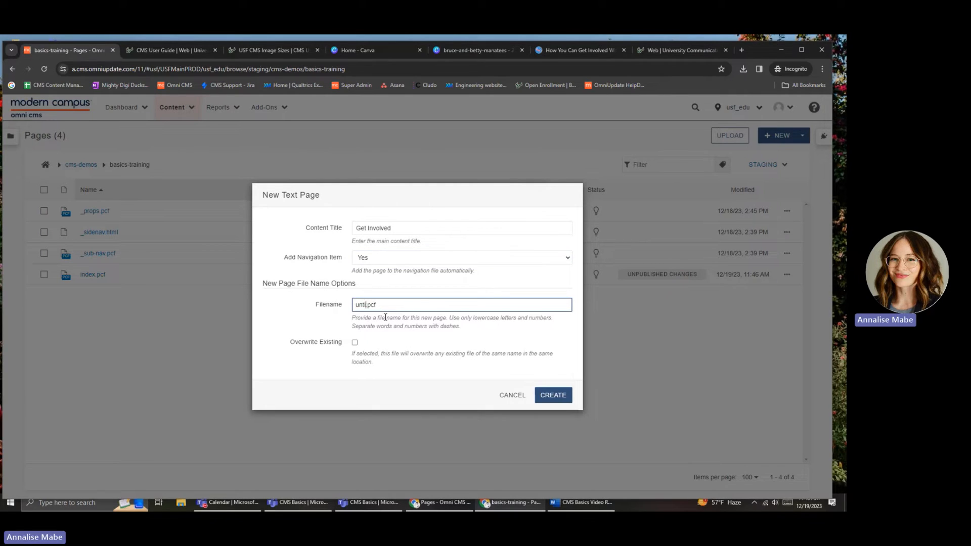
key(BackSpace)
key(BackSpace)
text(get-involved)
click(565, 400)
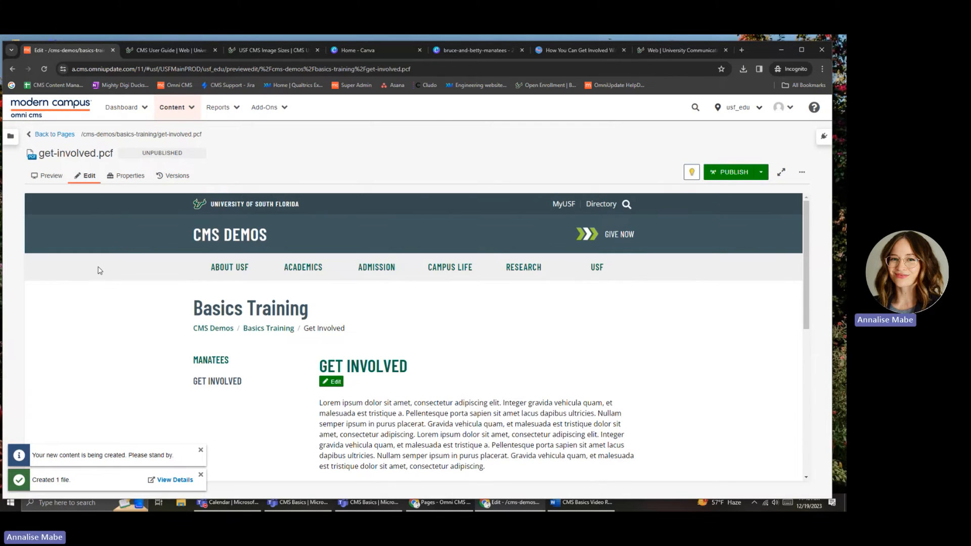
- Dismiss the creation notifications and review the new Get Involved page's layout, side navigation and placeholder text
scroll(99, 273, down, 1)
click(200, 449)
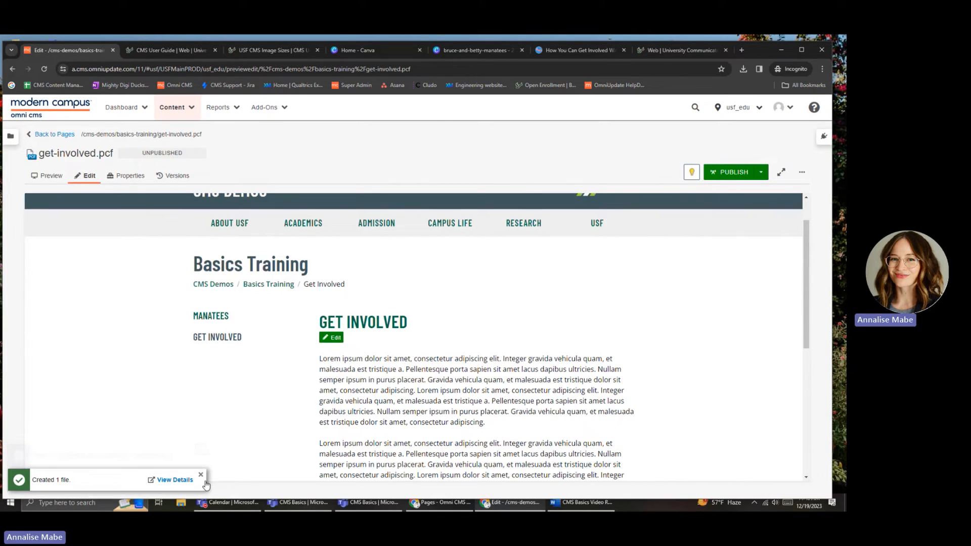
click(200, 475)
scroll(197, 405, down, 2)
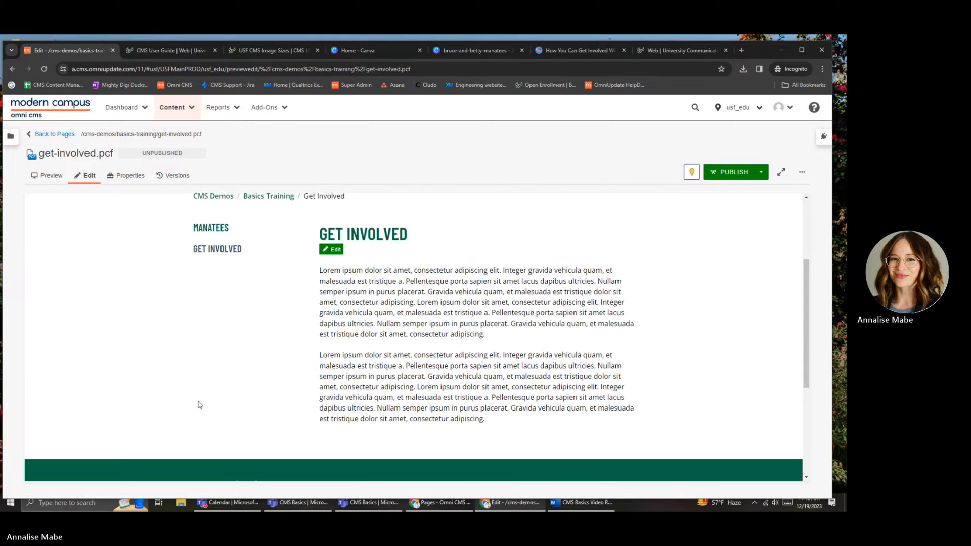
scroll(199, 406, up, 2)
scroll(198, 413, up, 1)
scroll(194, 417, down, 3)
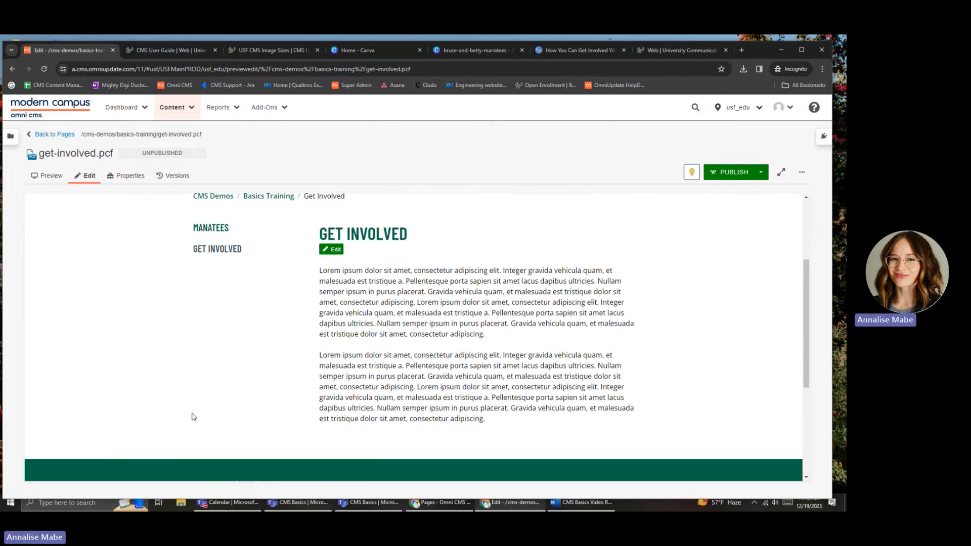
scroll(191, 408, up, 3)
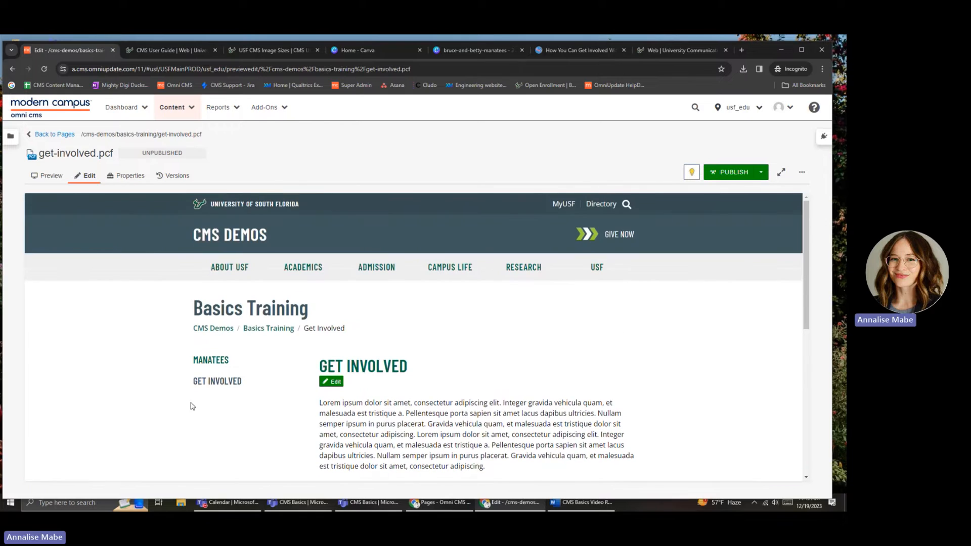
- Clear the default Author and Keywords text in the parameters of get-involved.pcf
click(132, 177)
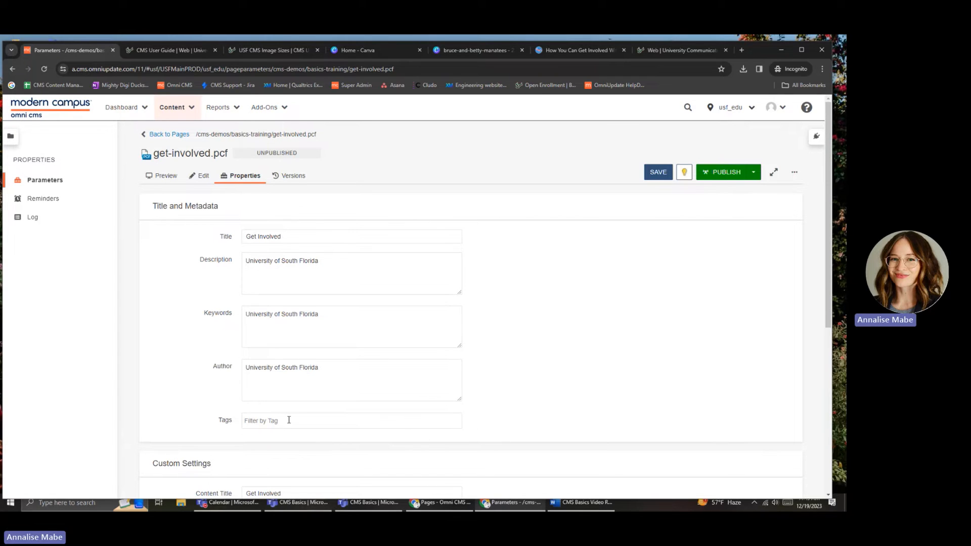
drag(338, 370, 245, 314)
key(BackSpace)
click(329, 315)
key(BackSpace)
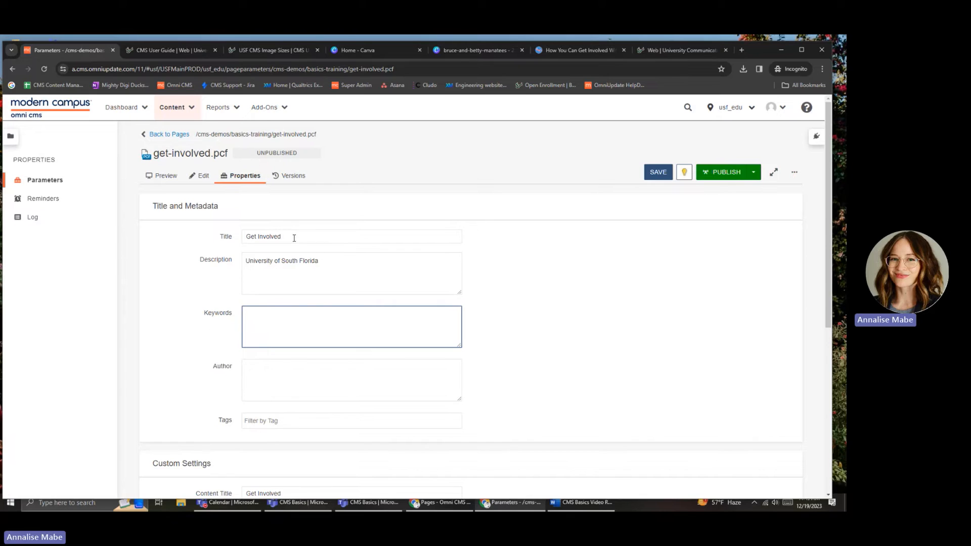
- Extend the page description to "University of South Florida, Get Involved with Saving the Manatees" and save the page properties
click(294, 238)
click(343, 268)
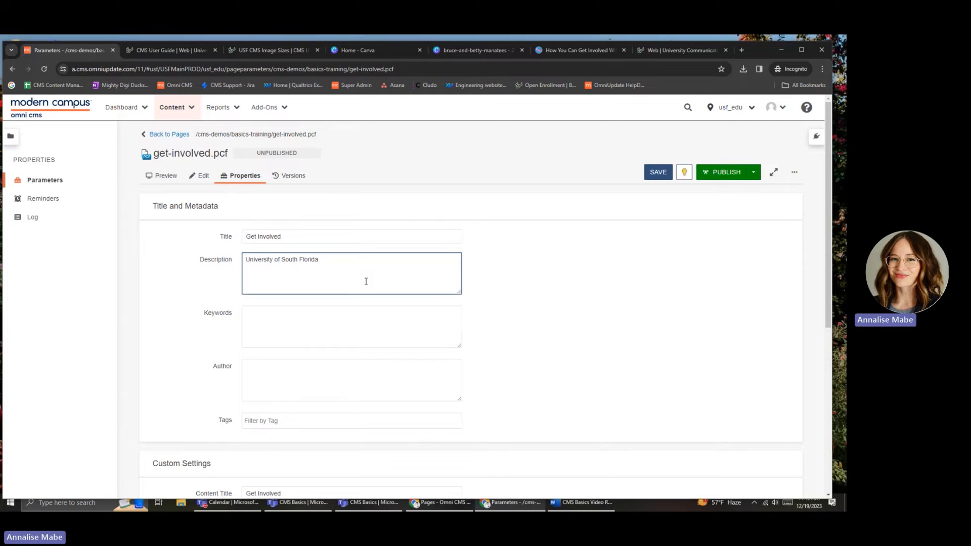
click(356, 241)
click(366, 273)
text(, Get )
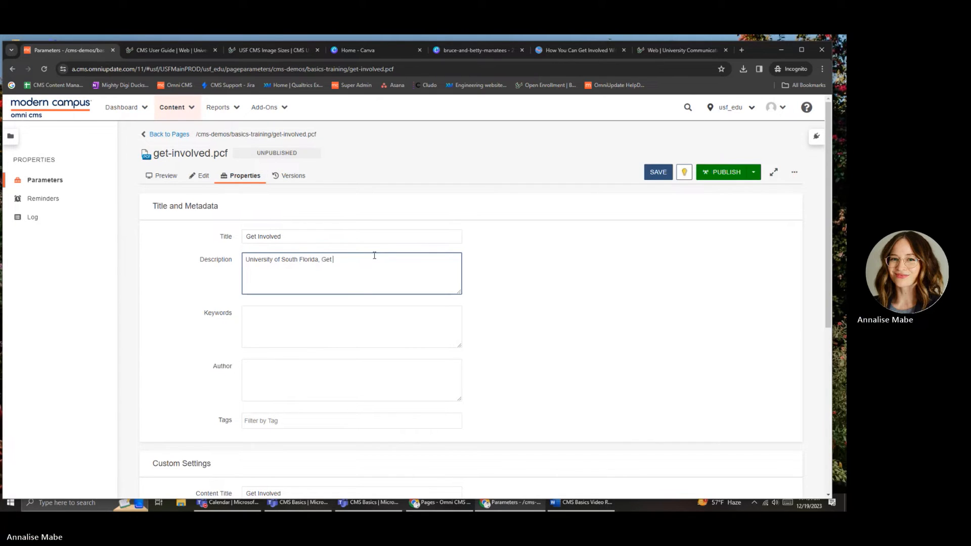
text(Involved with Saving the Manatees)
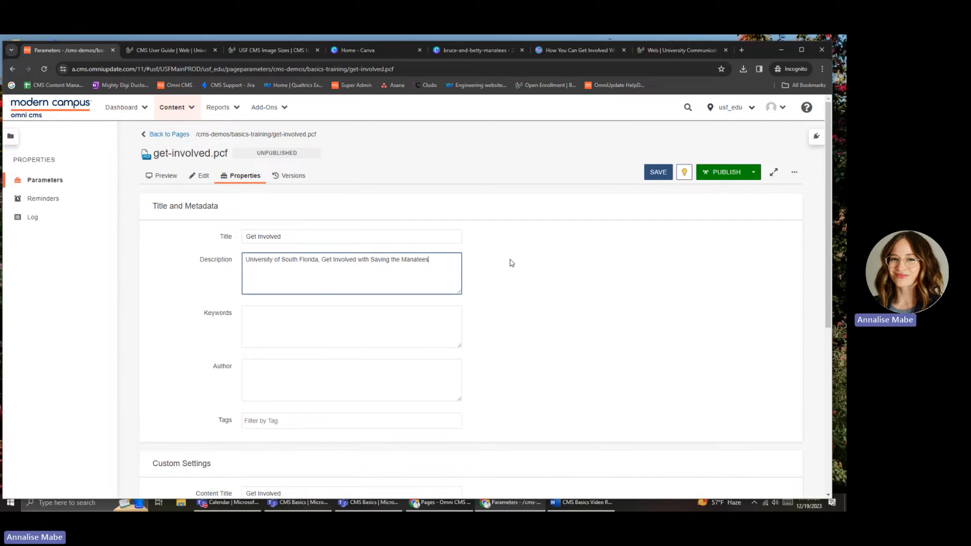
click(658, 173)
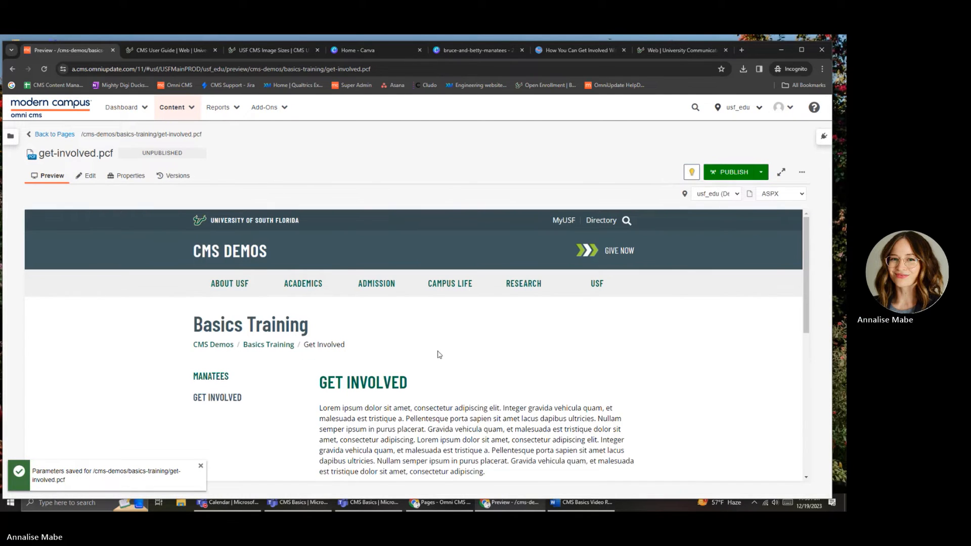
- Open the main content region beneath the Get Involved page heading for editing
scroll(439, 355, down, 3)
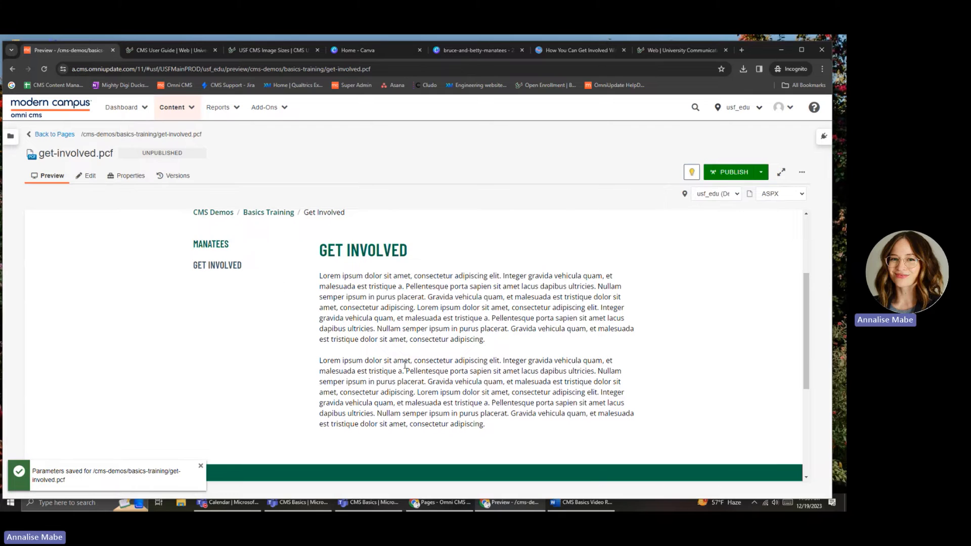
scroll(479, 397, up, 3)
scroll(425, 347, down, 2)
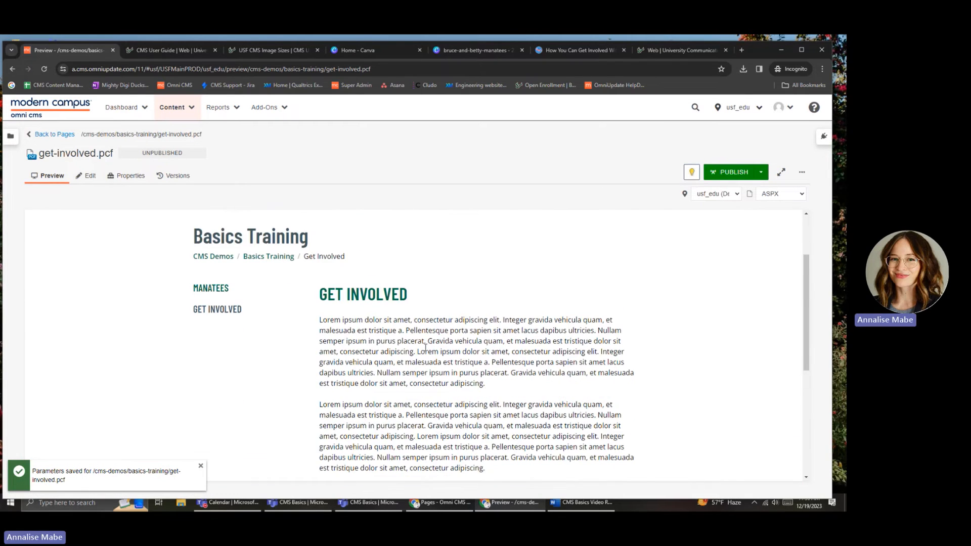
scroll(526, 330, up, 1)
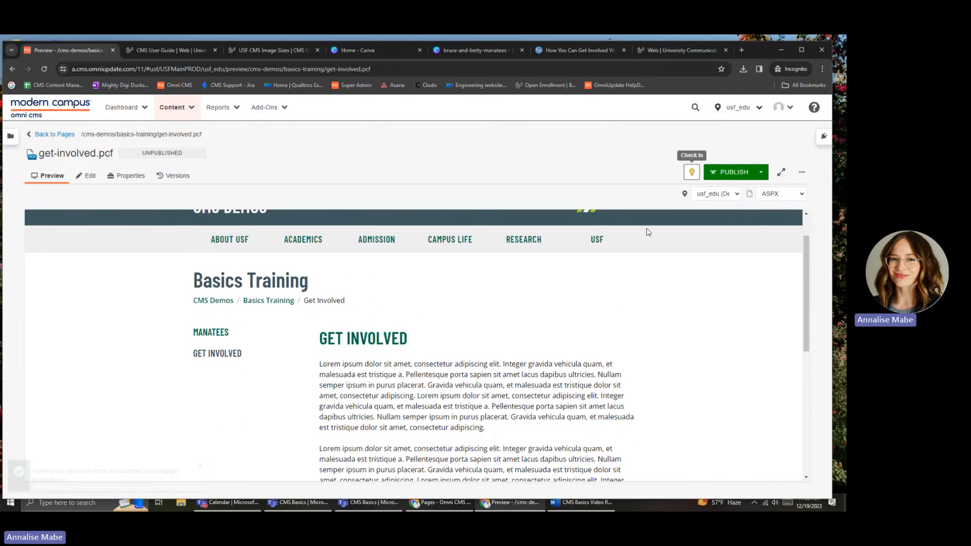
scroll(442, 338, down, 1)
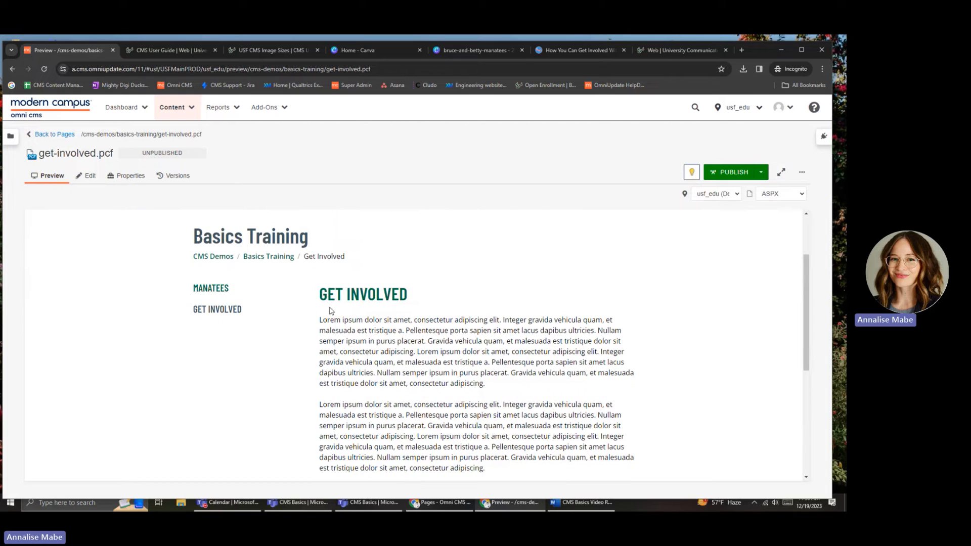
click(91, 185)
scroll(334, 293, down, 2)
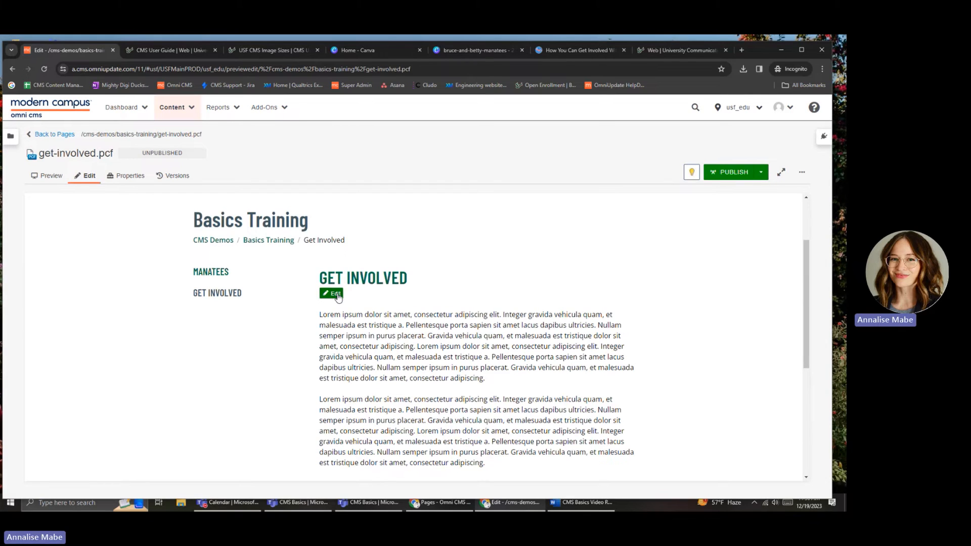
click(337, 294)
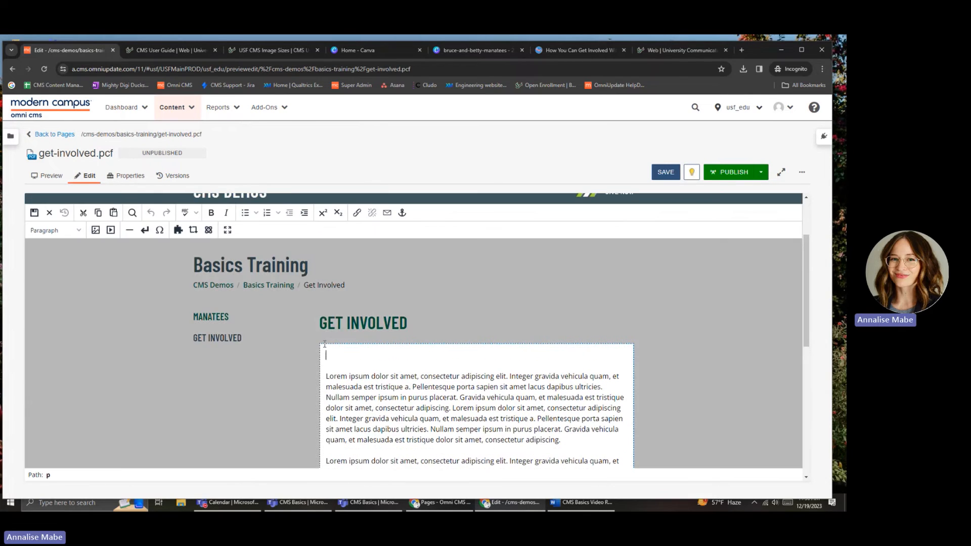
- Delete both Lorem ipsum placeholder paragraphs and the leftover blank lines from the main content region
scroll(325, 357, down, 2)
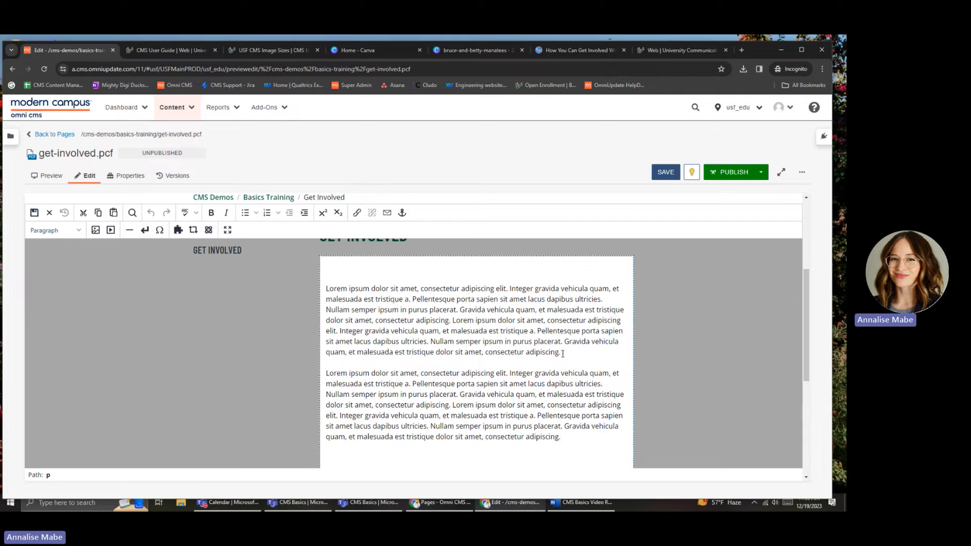
drag(561, 352, 332, 288)
key(BackSpace)
key(BackSpace)
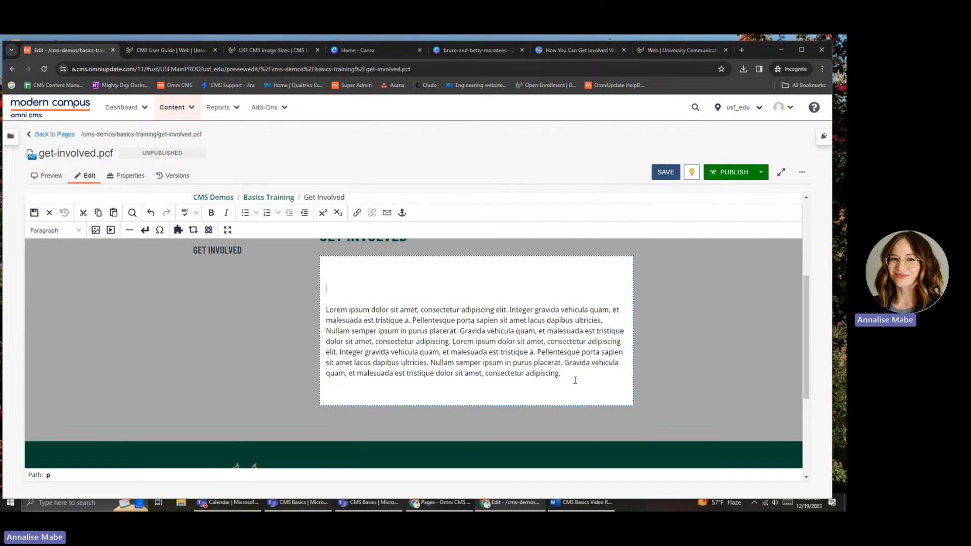
drag(563, 375, 446, 299)
key(BackSpace)
key(BackSpace)
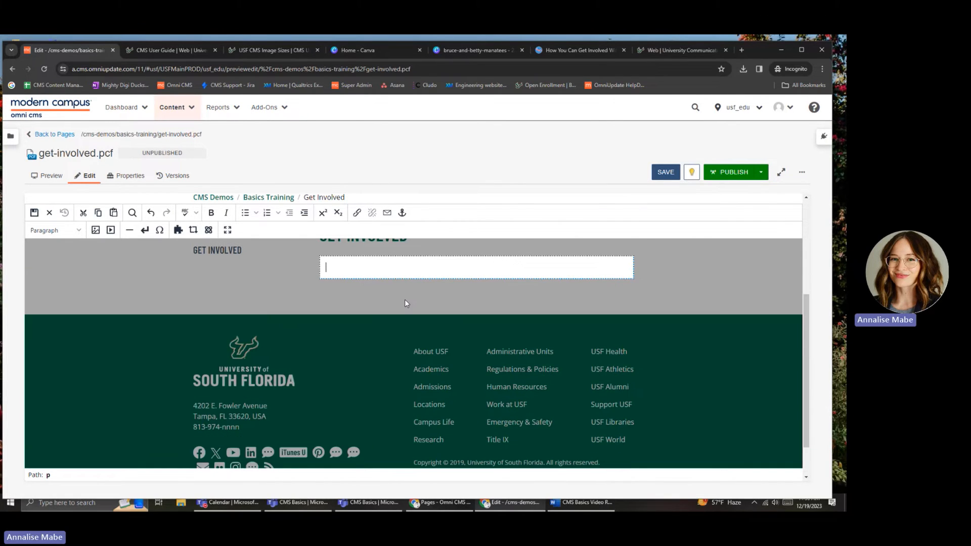
- Enter "Meet The Team" in the content region, format it as Heading 3, and start a new paragraph beneath it
scroll(354, 301, up, 2)
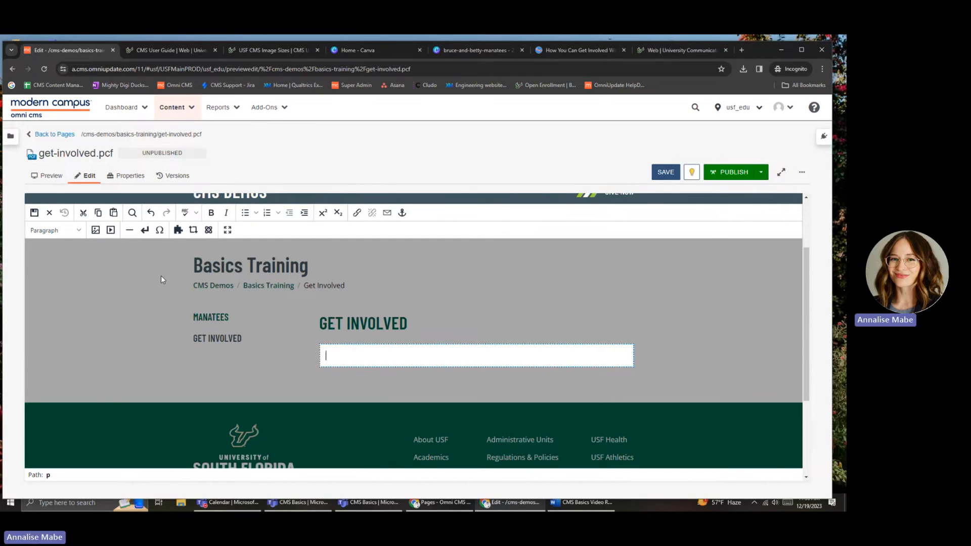
click(61, 231)
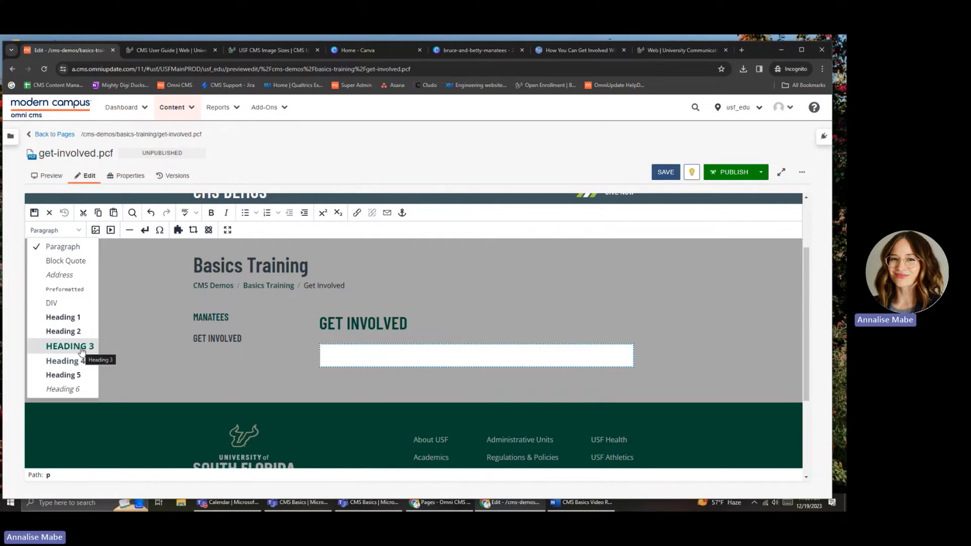
click(76, 230)
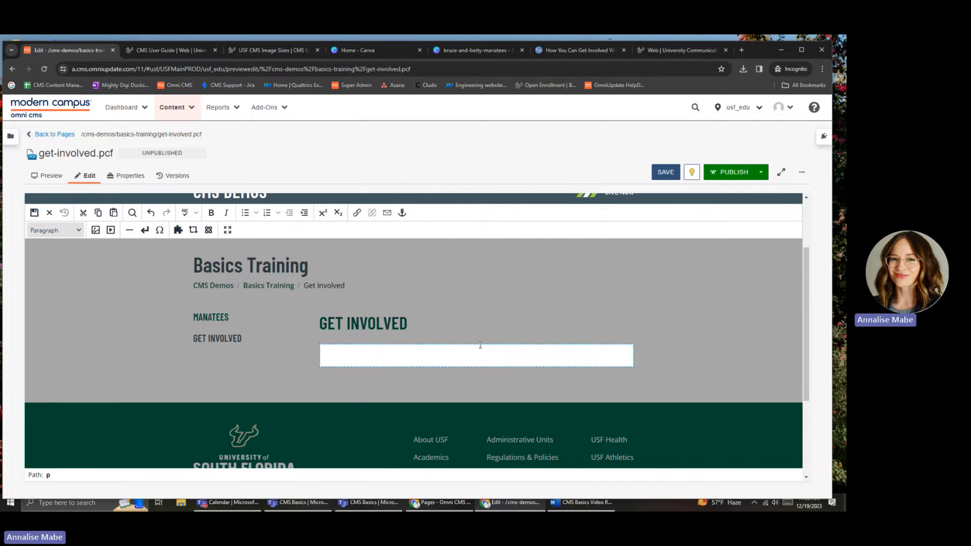
click(369, 360)
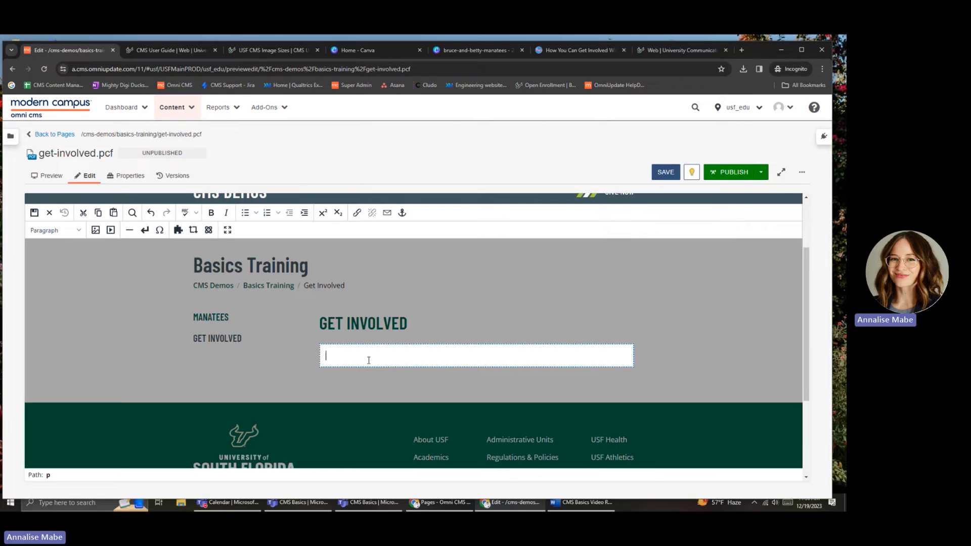
text(Meet The Team)
key(ctrl+a)
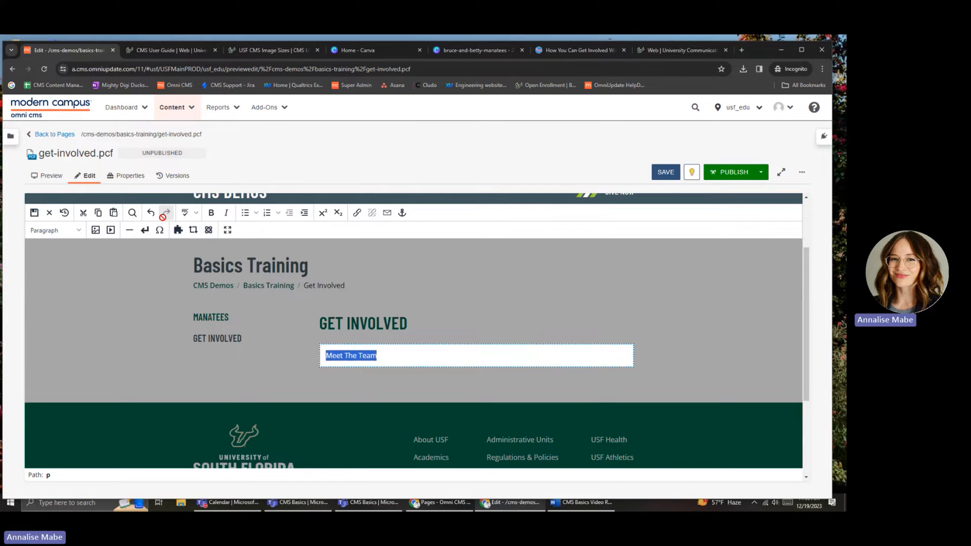
click(71, 230)
click(87, 352)
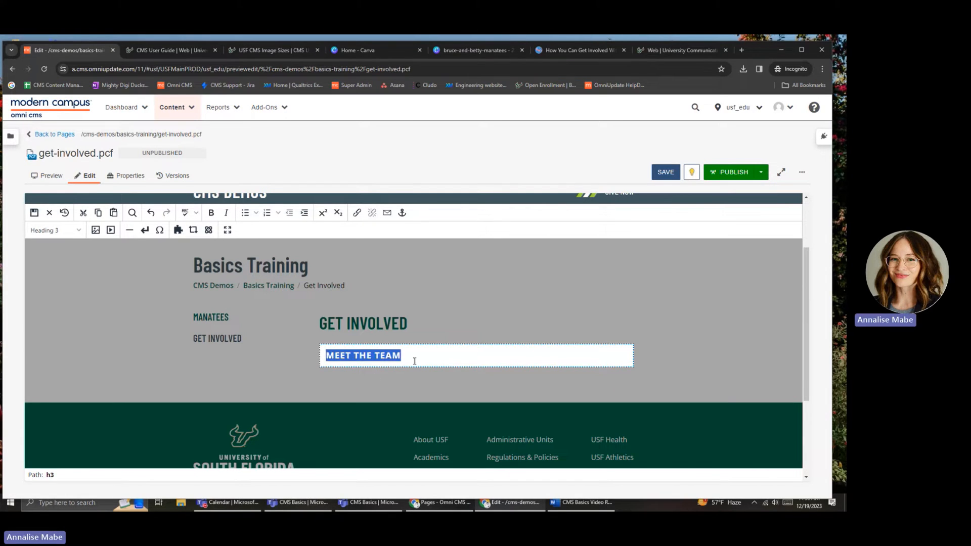
click(418, 362)
key(Return)
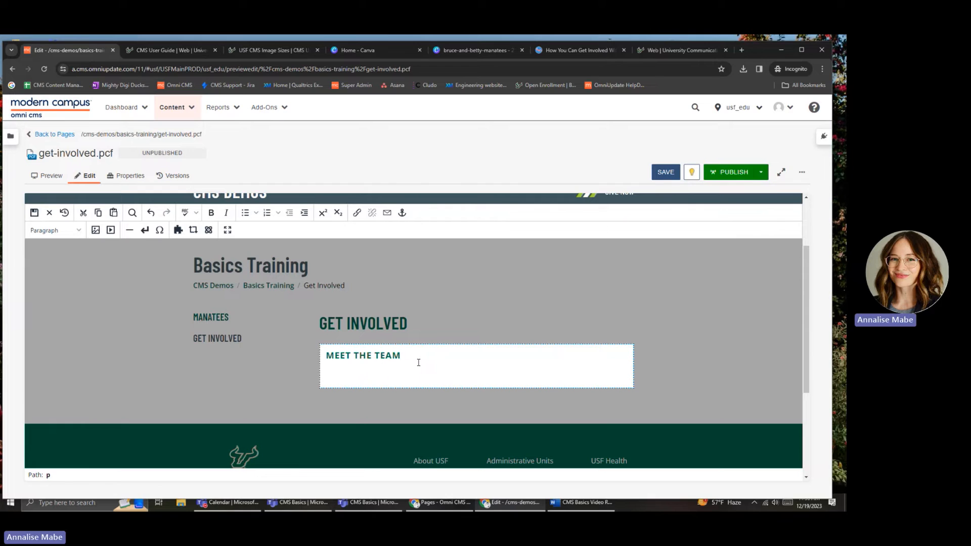
- Insert the Image - Grid snippet beneath the Meet The Team heading
click(178, 230)
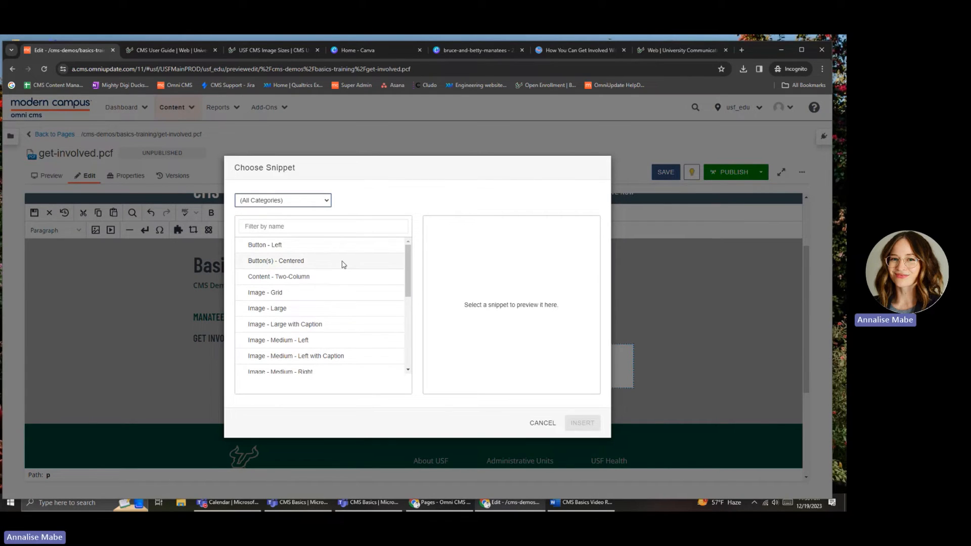
click(303, 298)
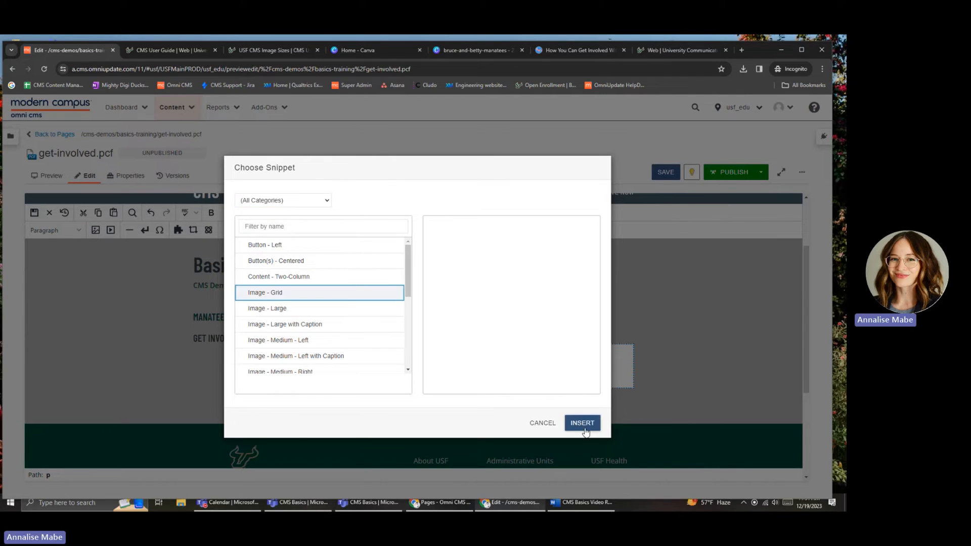
click(583, 425)
- Examine the inserted image grid's images-per-row option, image placeholders and caption cells
scroll(532, 400, down, 6)
scroll(506, 397, up, 7)
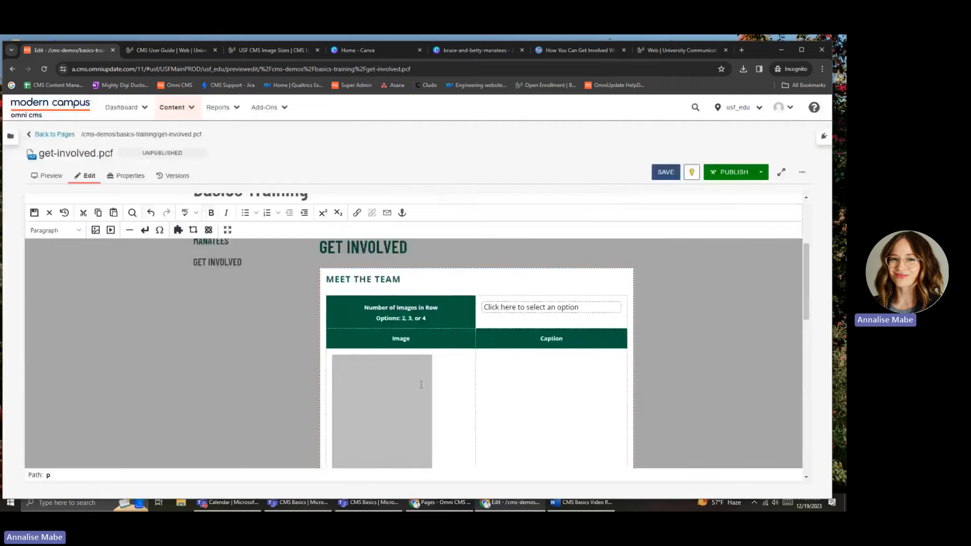
scroll(557, 420, down, 3)
scroll(601, 430, up, 3)
scroll(466, 374, down, 2)
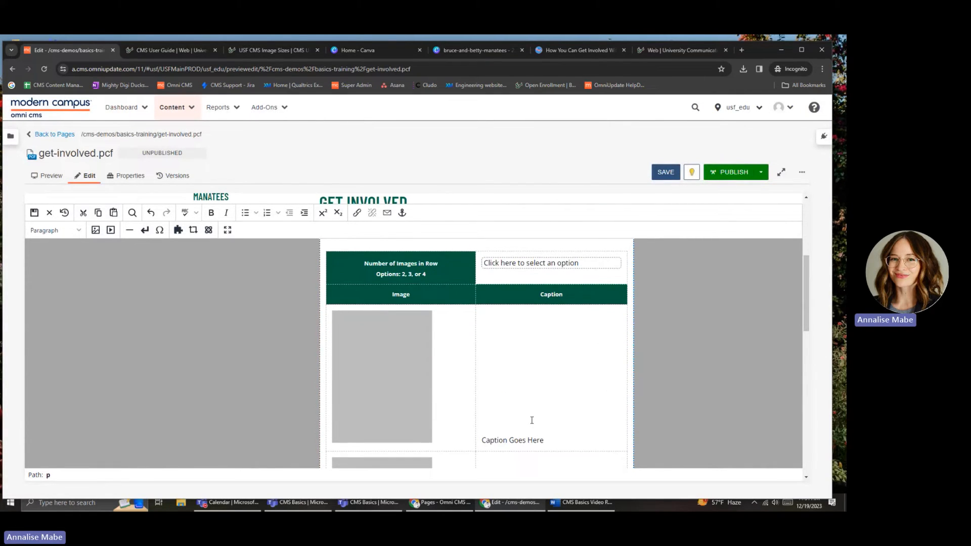
click(399, 412)
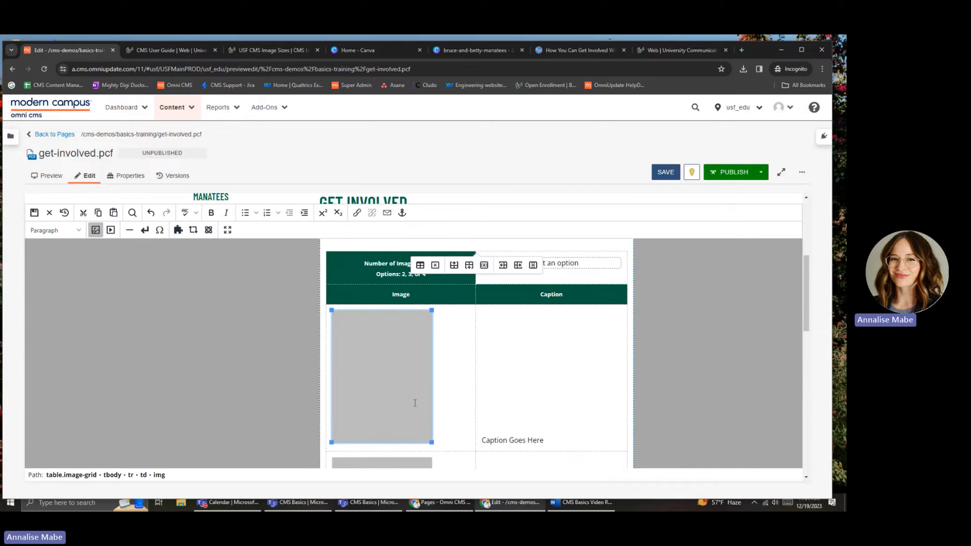
click(570, 450)
scroll(521, 384, down, 10)
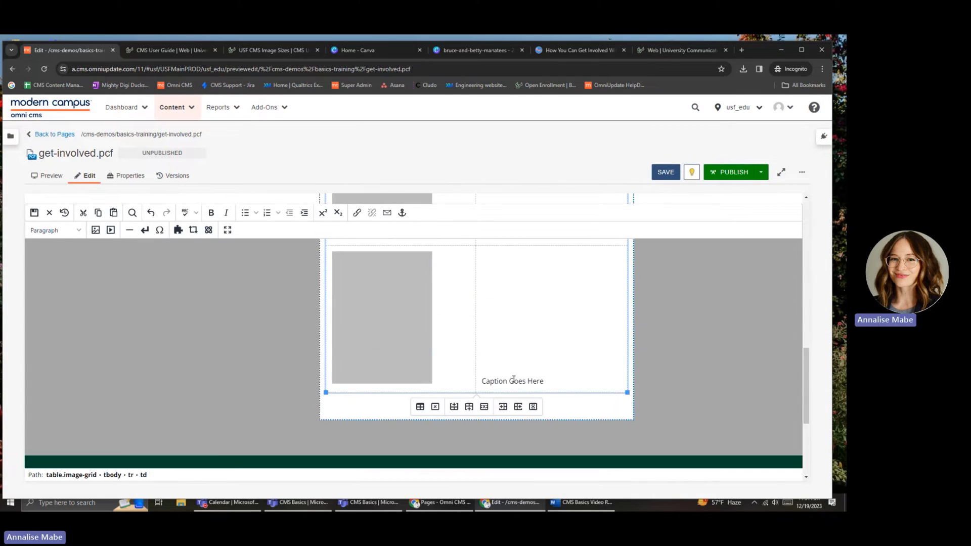
scroll(638, 310, up, 4)
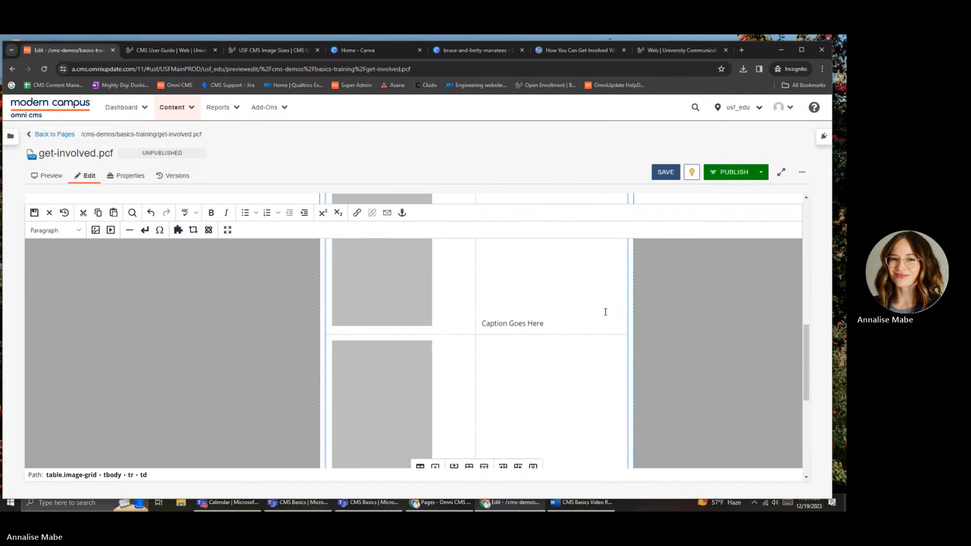
- Add the text "Ways to Conserve" in the paragraph directly below the image grid
scroll(605, 312, down, 5)
click(629, 252)
scroll(628, 252, up, 5)
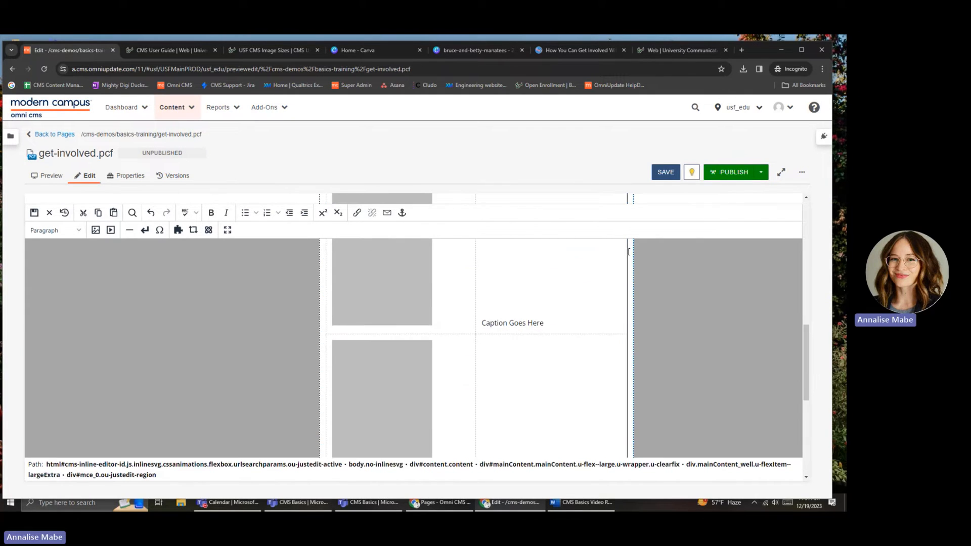
scroll(628, 252, down, 1)
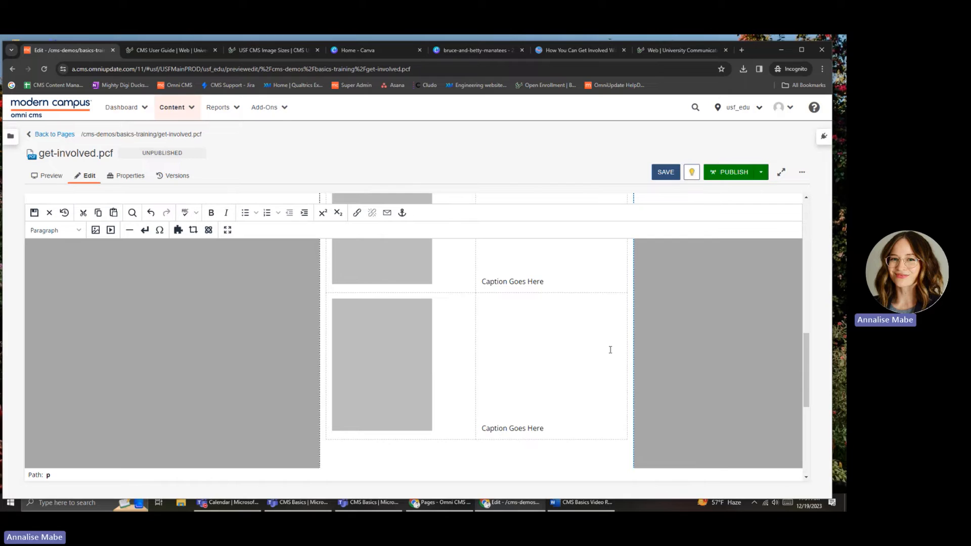
scroll(470, 338, down, 2)
key(BackSpace)
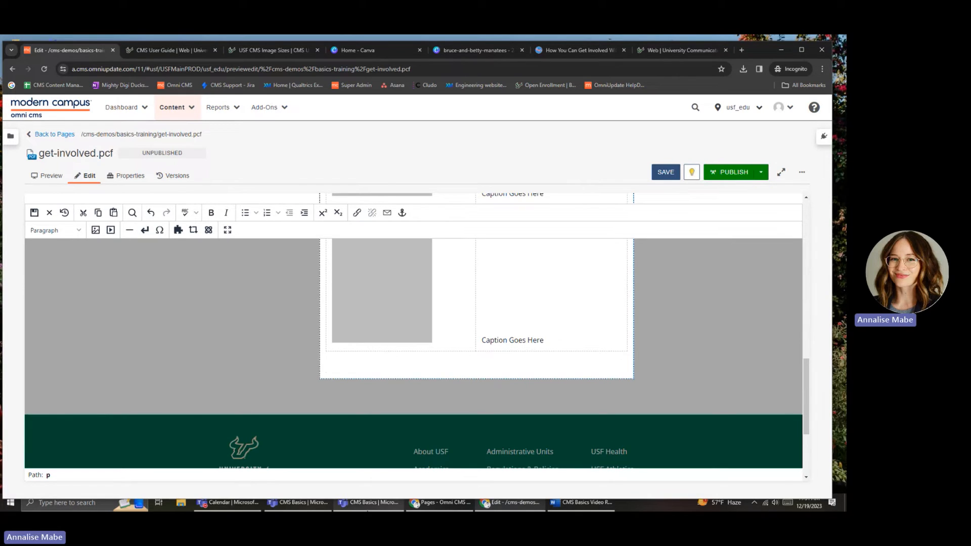
text(Ways to)
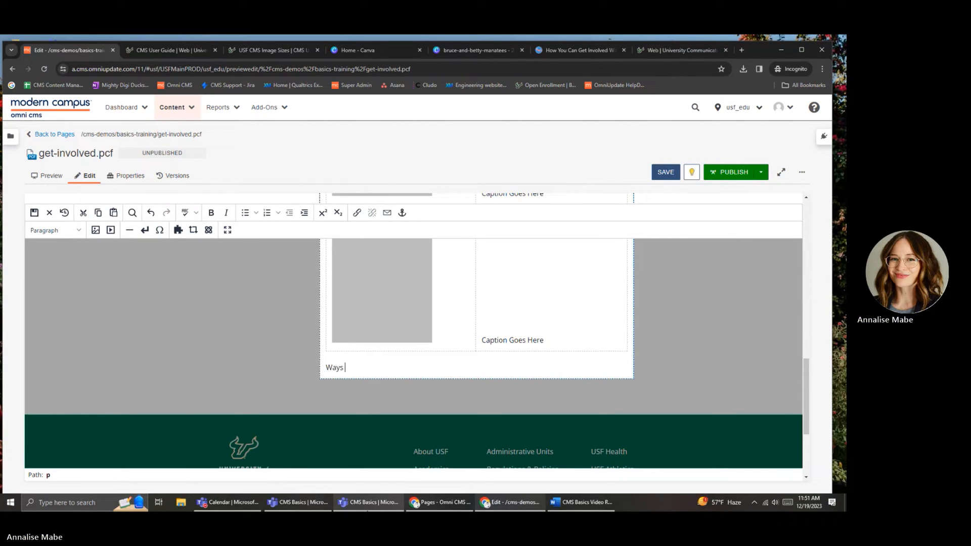
text( COn)
key(BackSpace)
key(BackSpace)
text(onserve)
- Format the Ways to Conserve text as Heading 3 and start a new paragraph beneath it
drag(391, 368, 299, 386)
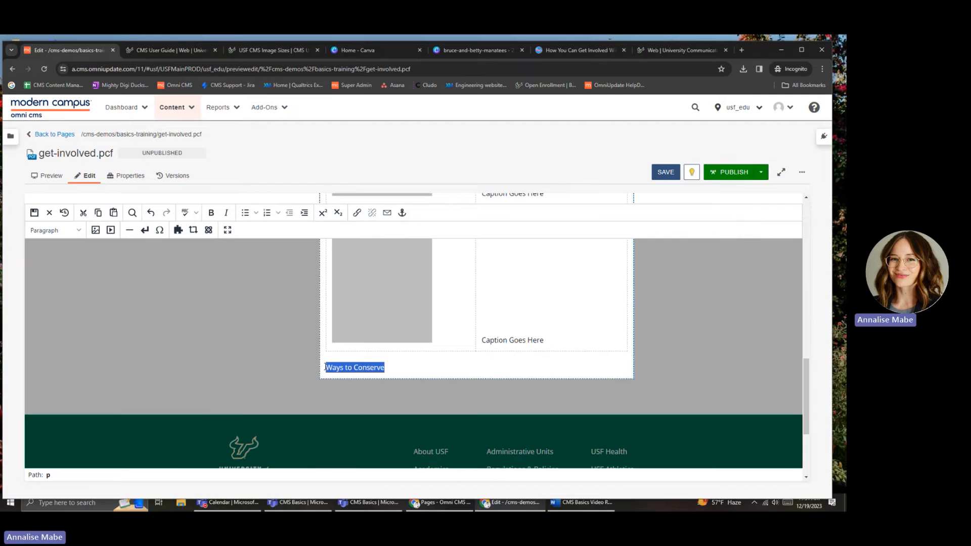
click(55, 230)
click(53, 344)
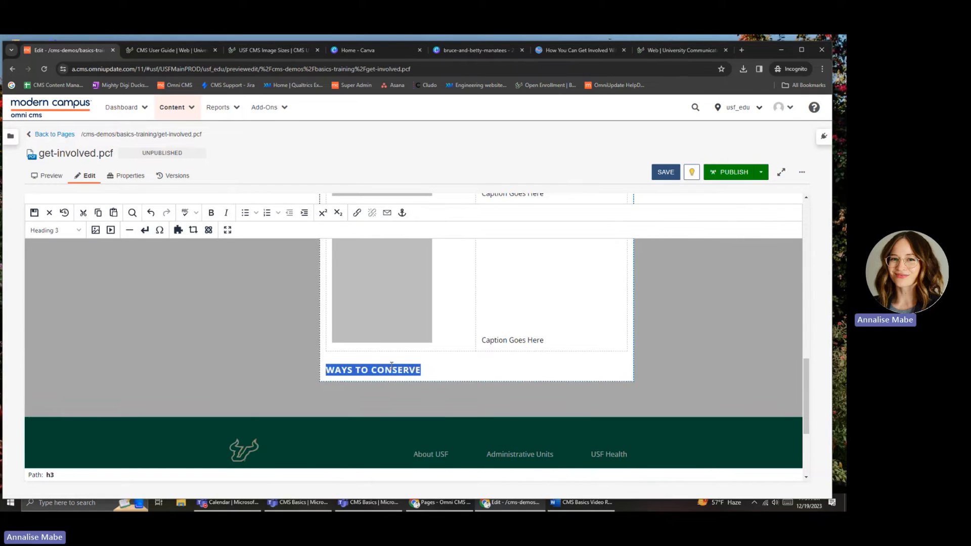
key(Return)
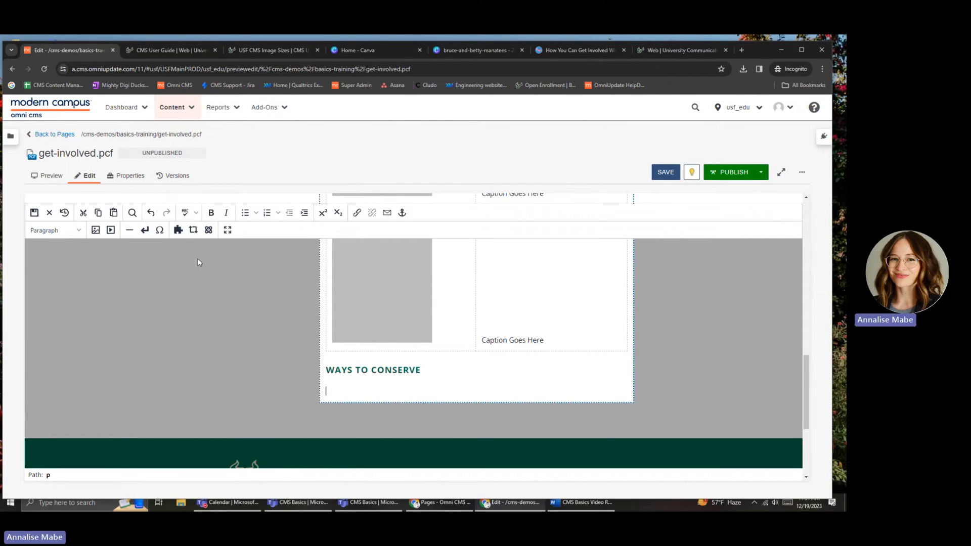
- Open the snippet chooser and preview the Button - Left, Button(s) - Centered and Content - Two-Column snippets
click(178, 230)
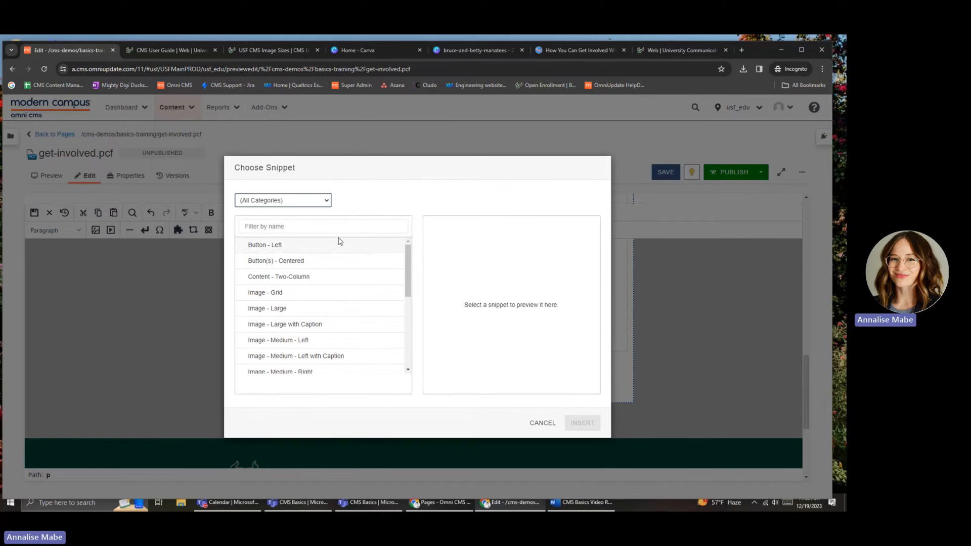
click(338, 244)
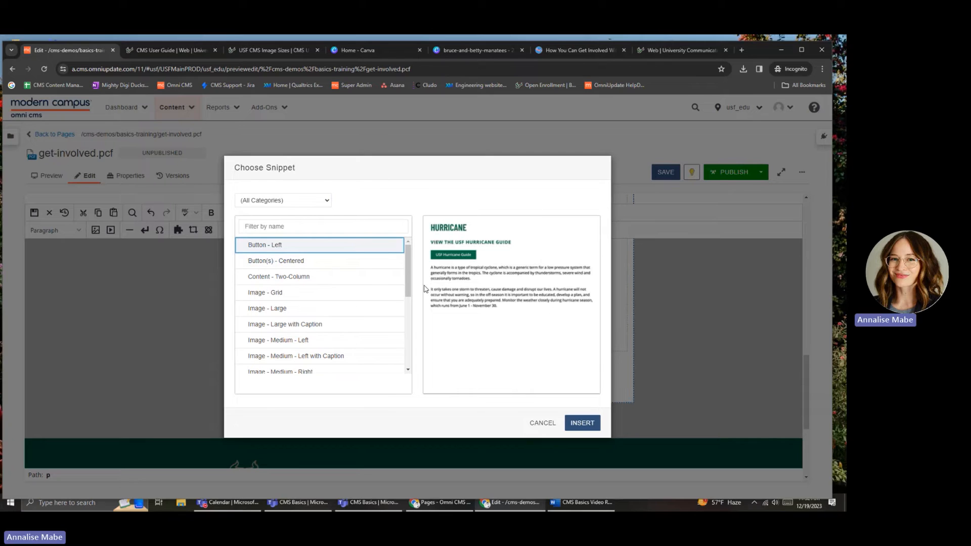
click(325, 267)
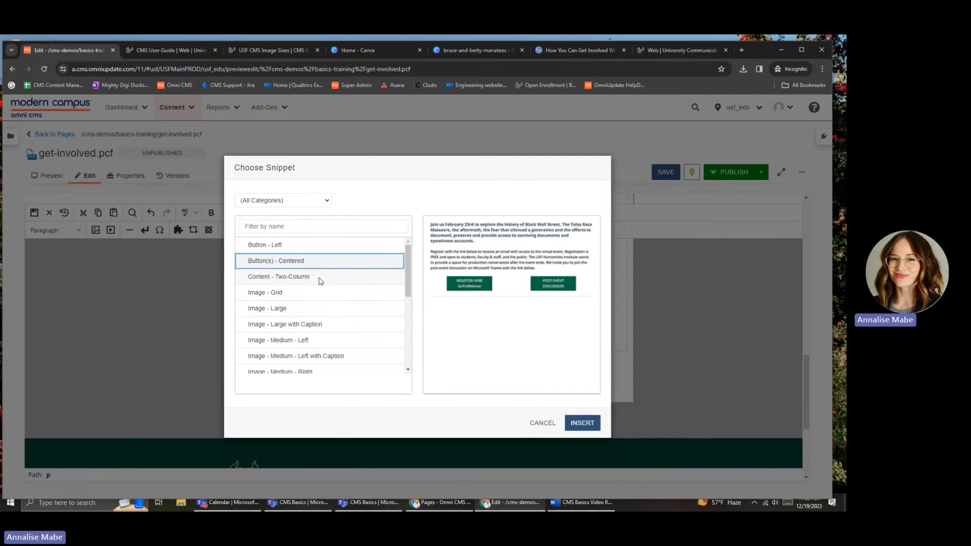
click(319, 280)
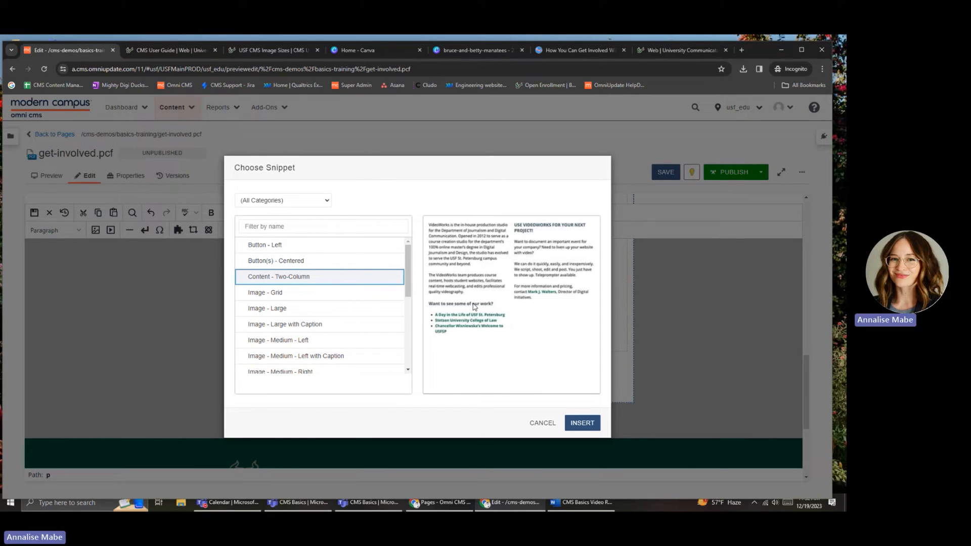
- Preview the image snippets, from Image - Grid through the large, medium and small variants to Image - Small - Right with Caption
click(322, 298)
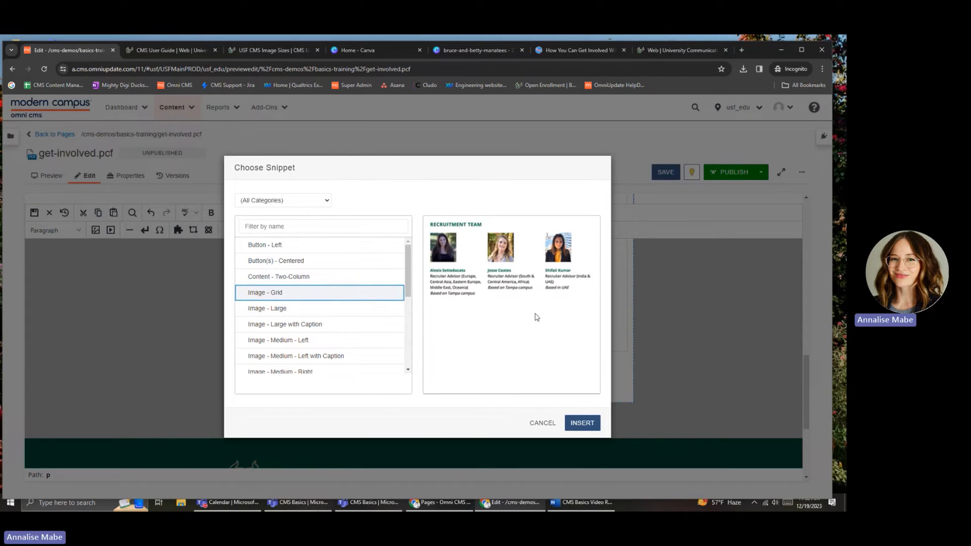
click(301, 310)
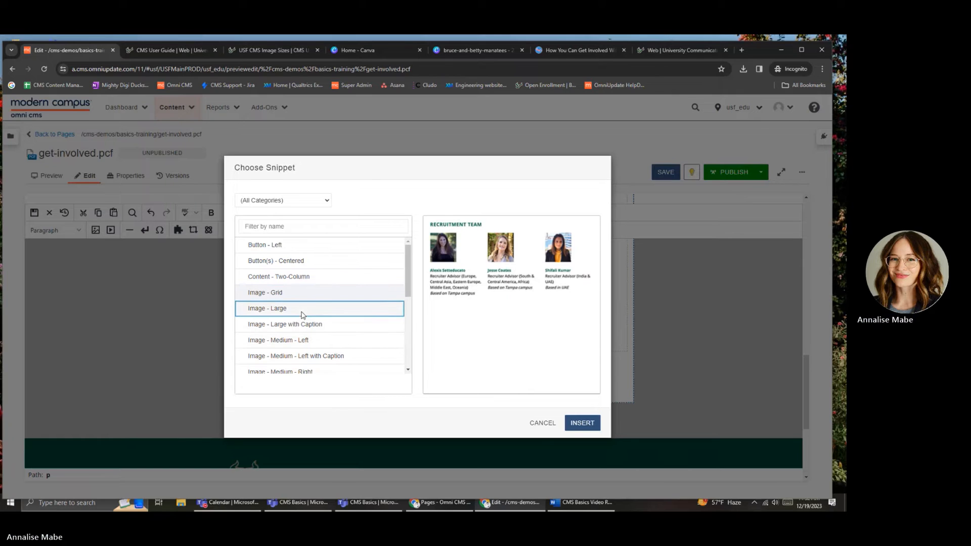
scroll(313, 331, down, 1)
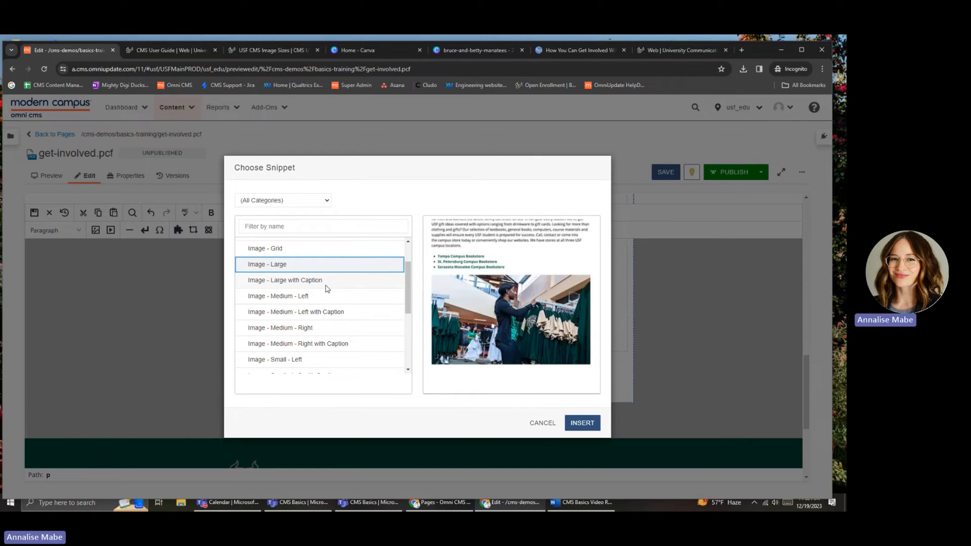
click(327, 282)
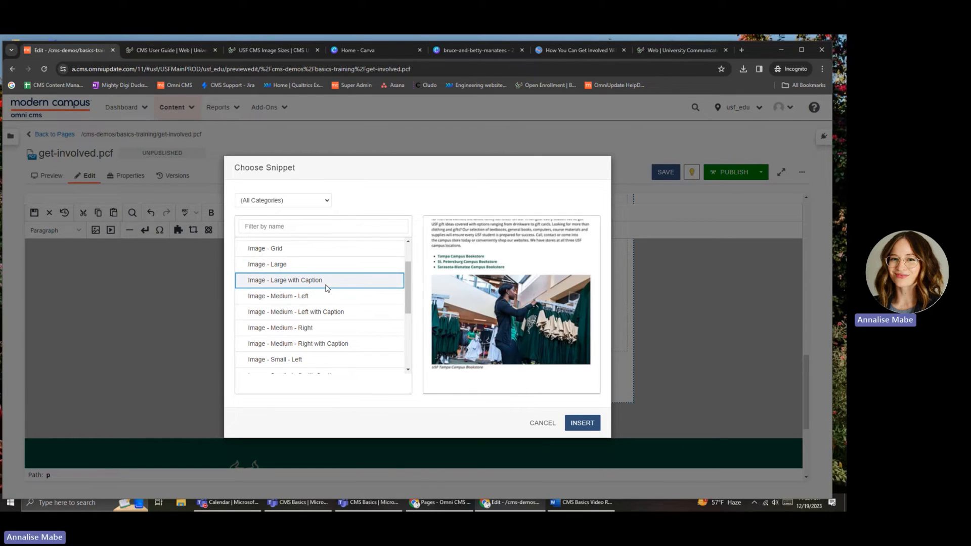
click(331, 298)
click(335, 314)
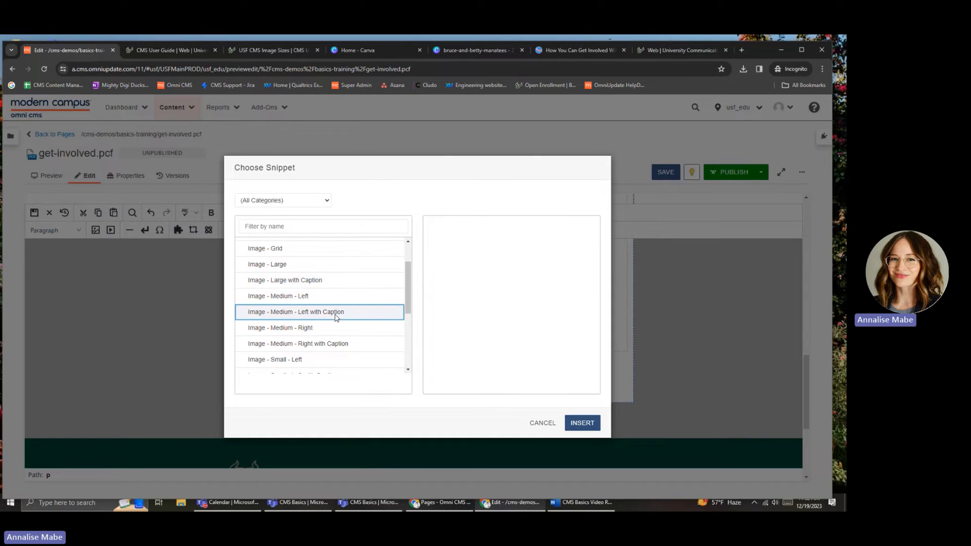
scroll(337, 326, down, 1)
click(319, 306)
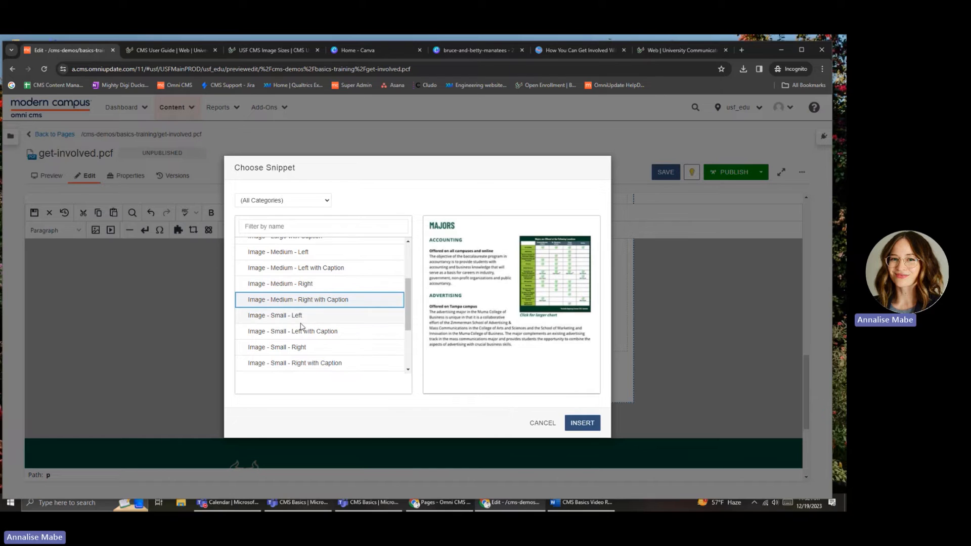
click(303, 319)
click(327, 335)
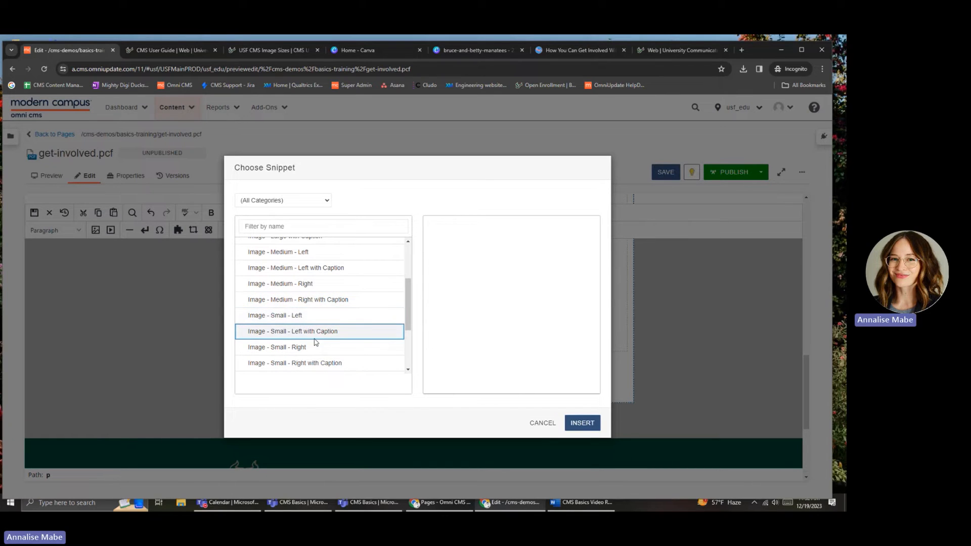
click(306, 347)
scroll(324, 340, down, 1)
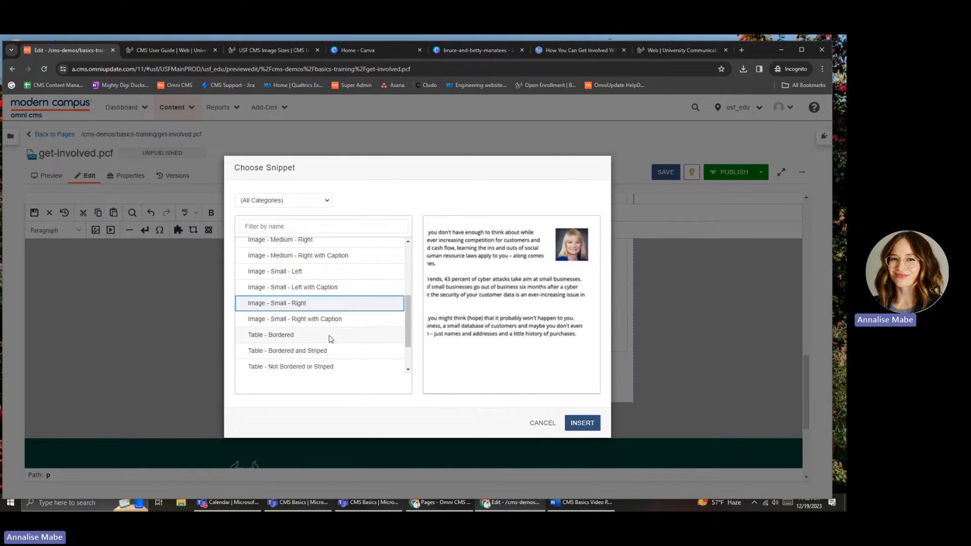
click(324, 320)
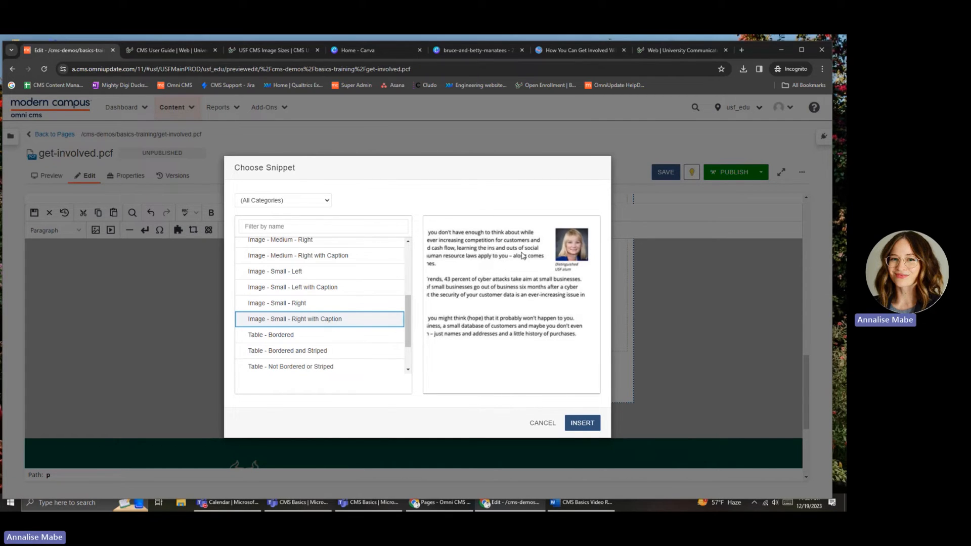
- Switch to the USF CMS Image Sizes page and review the size tables for text pages, news templates and widgets
click(250, 53)
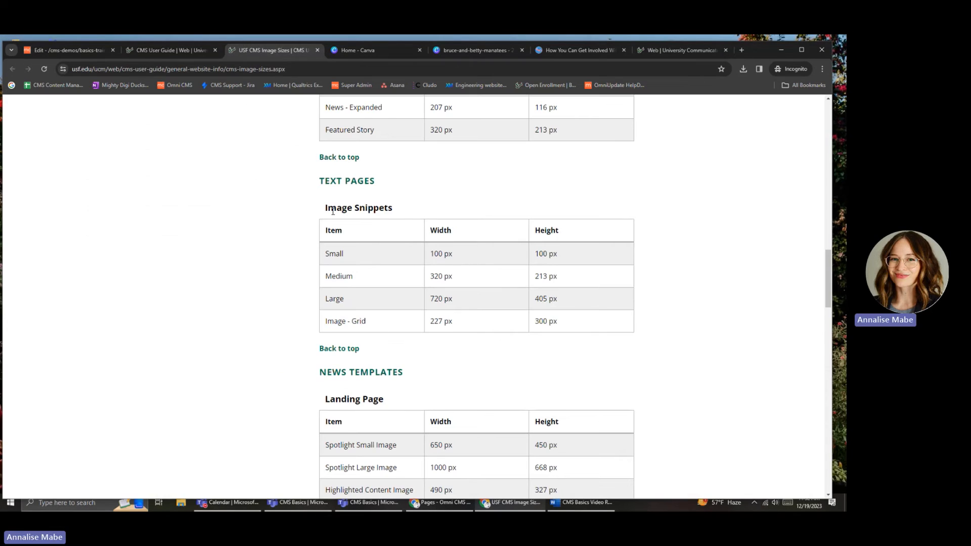
scroll(438, 347, down, 4)
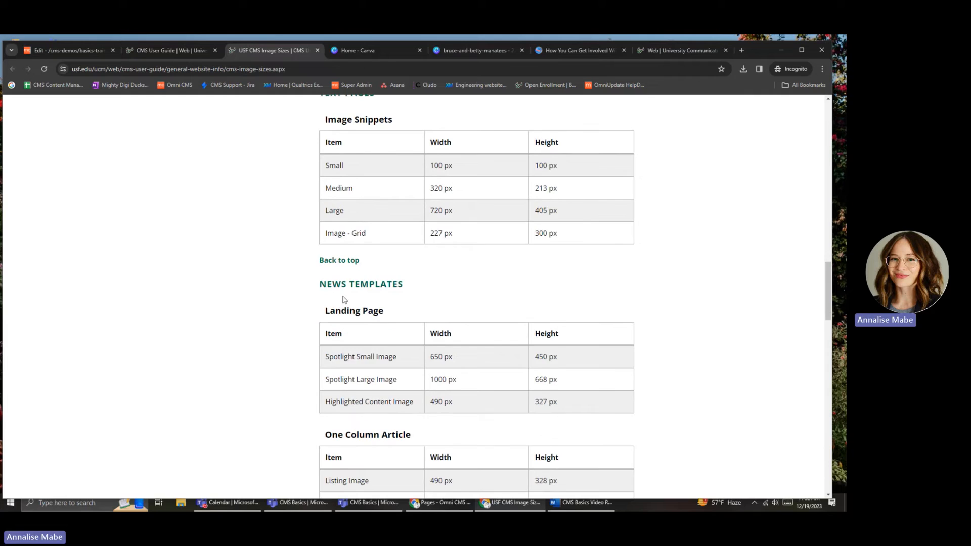
scroll(270, 284, down, 2)
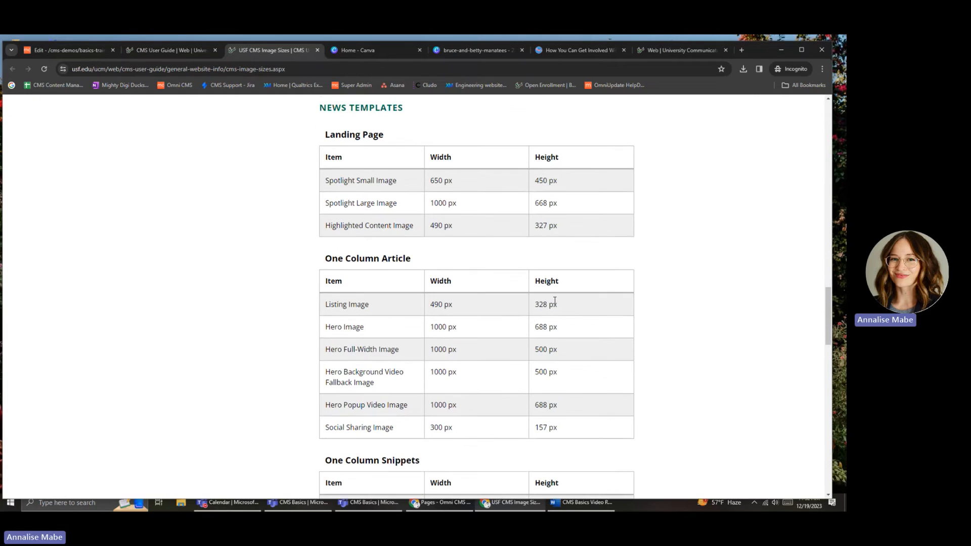
scroll(536, 415, down, 1)
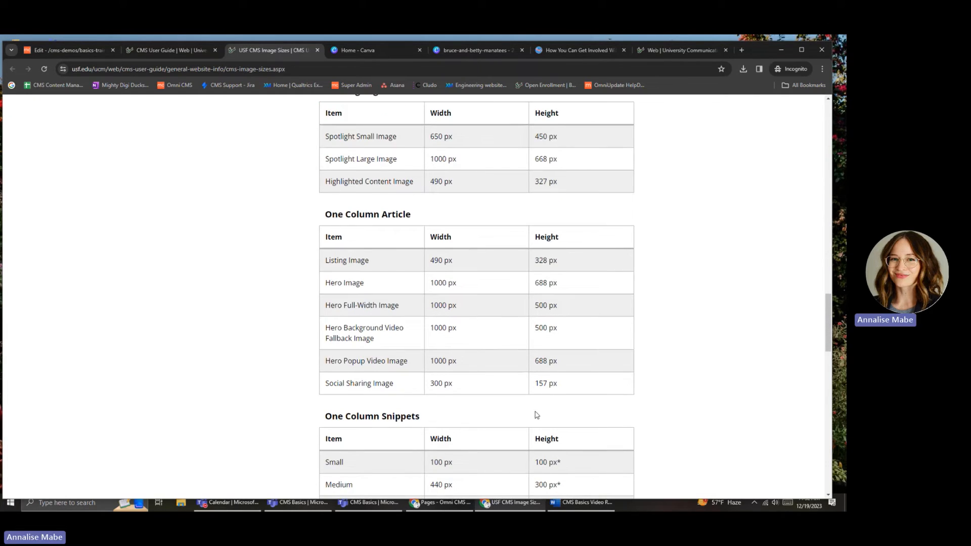
scroll(506, 400, down, 1)
scroll(293, 327, down, 3)
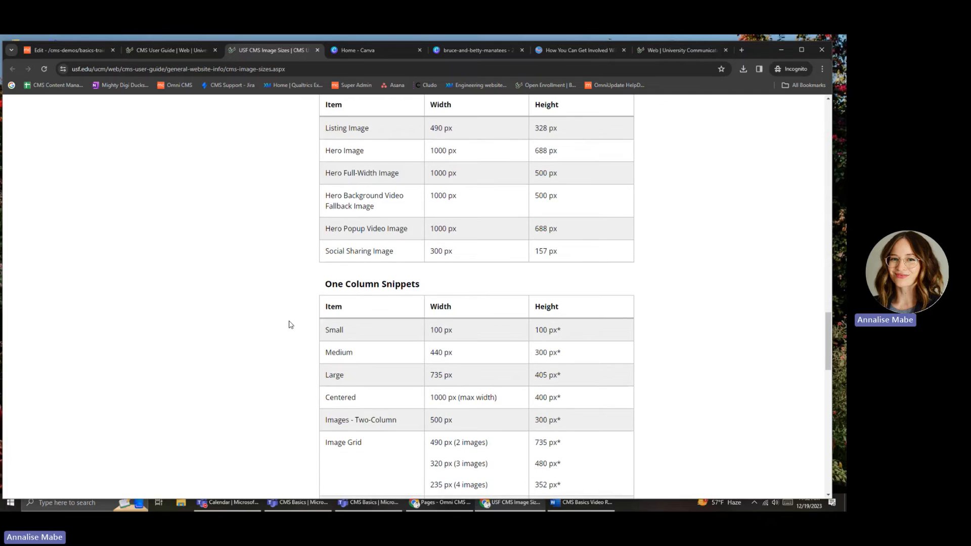
scroll(233, 302, down, 1)
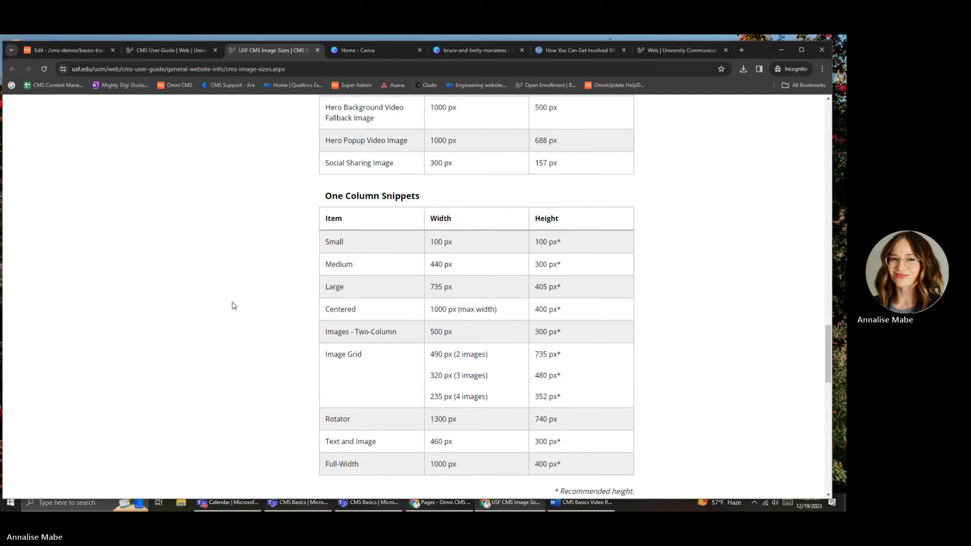
scroll(238, 303, up, 1)
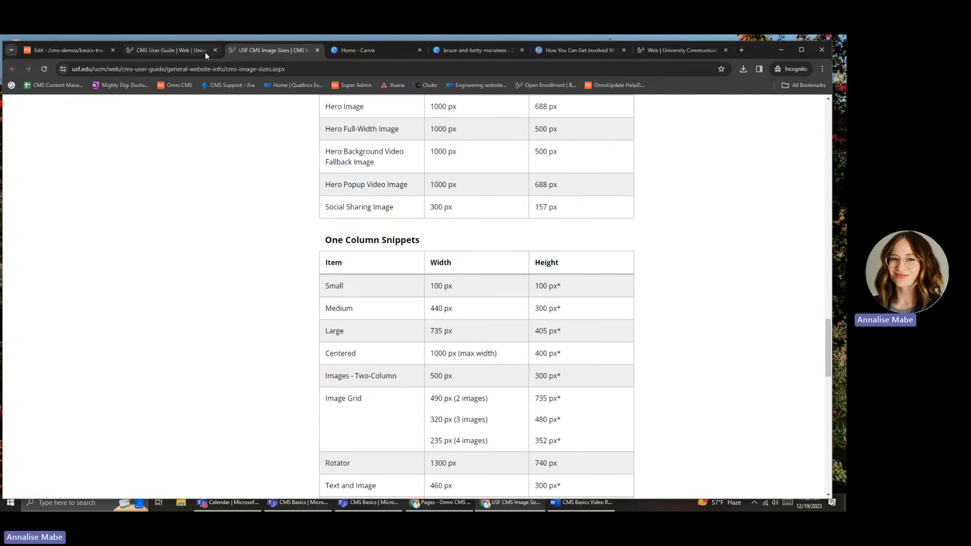
scroll(374, 364, up, 7)
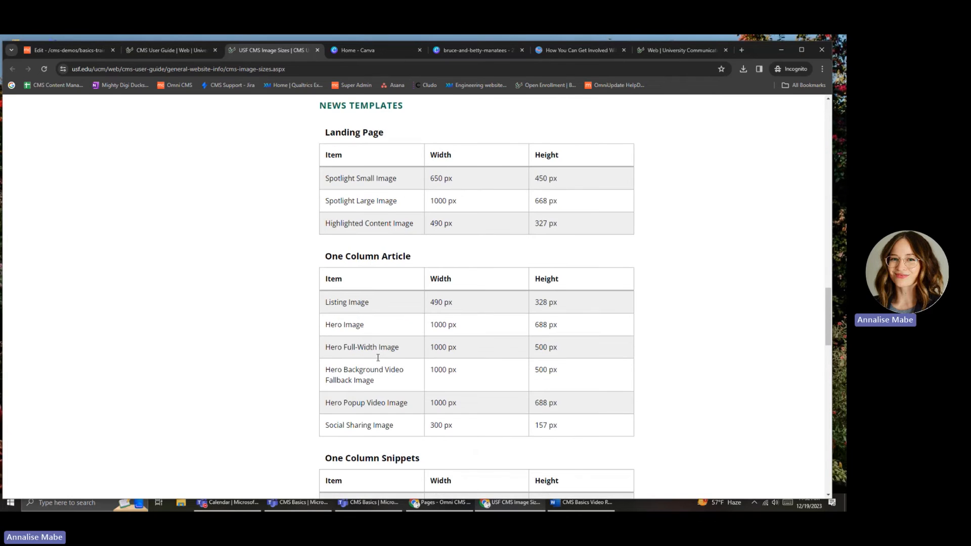
scroll(325, 338, up, 10)
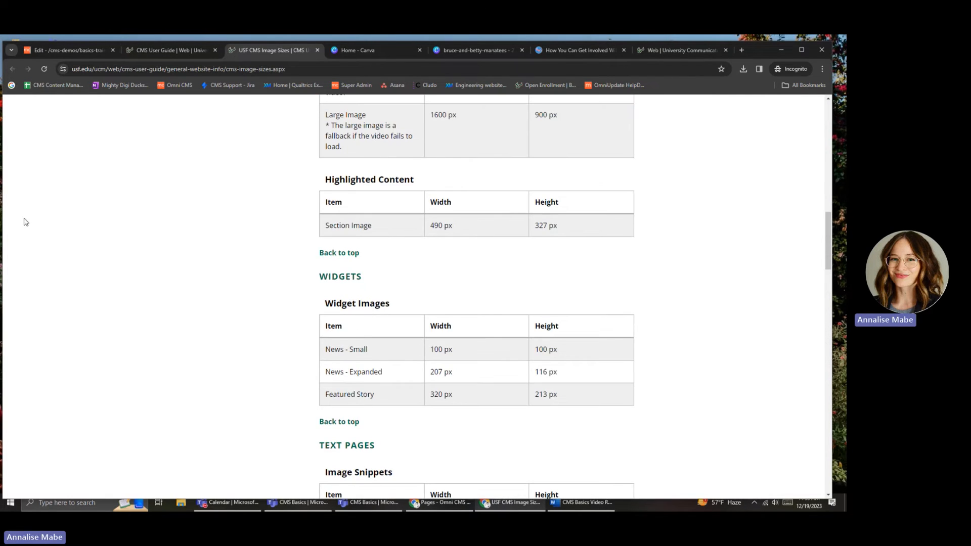
click(148, 50)
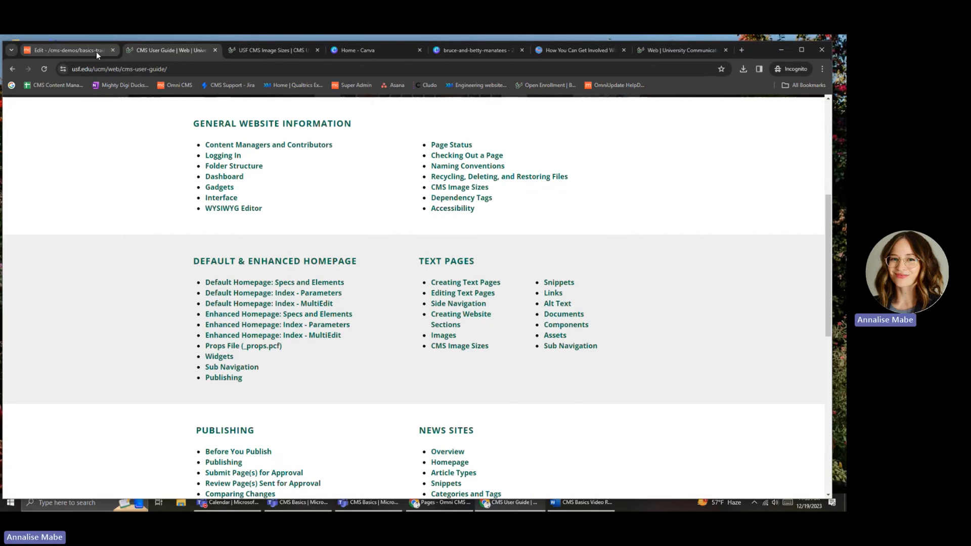
- Return to the page editor, preview the table, Timeline and Toggle Section snippets, and close the chooser without inserting any
click(66, 50)
scroll(334, 295, down, 1)
click(334, 294)
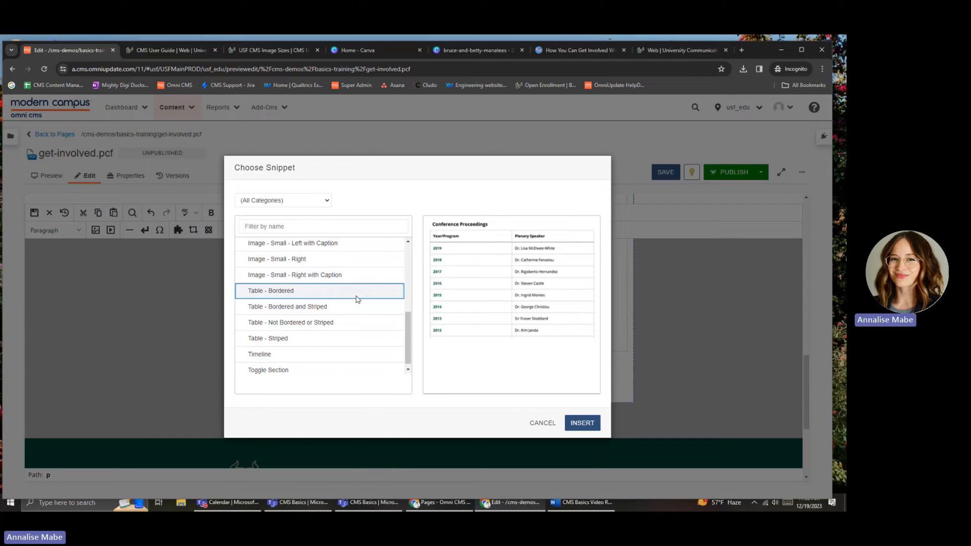
click(333, 309)
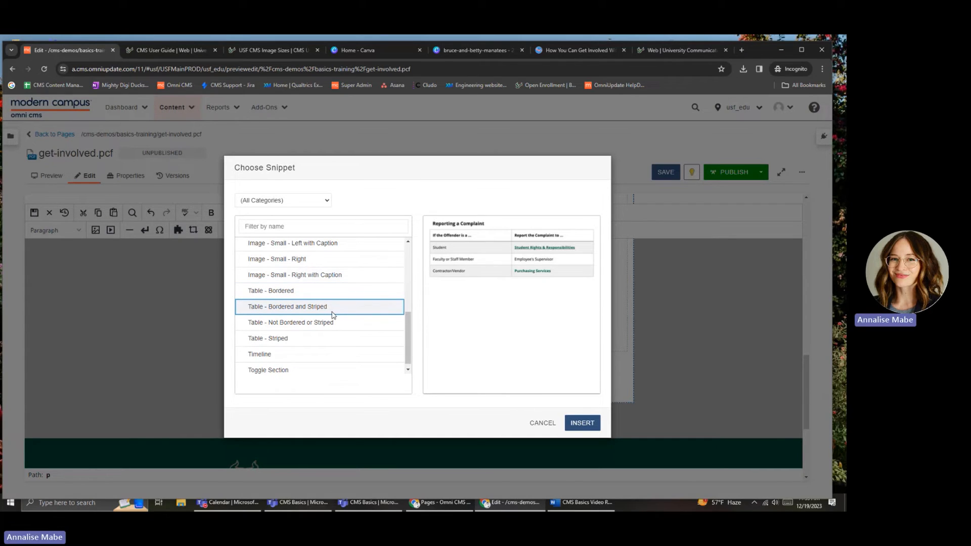
click(332, 323)
click(327, 345)
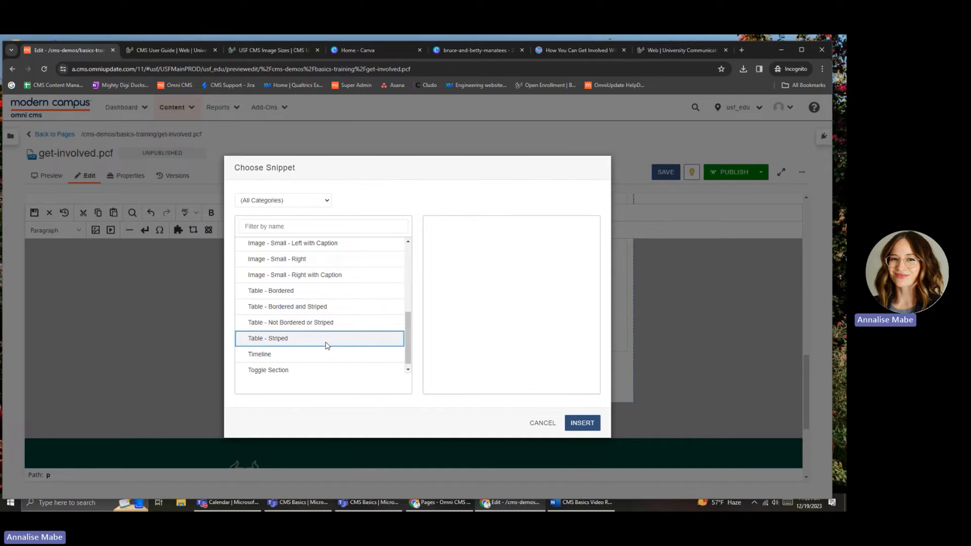
scroll(326, 347, down, 1)
click(313, 352)
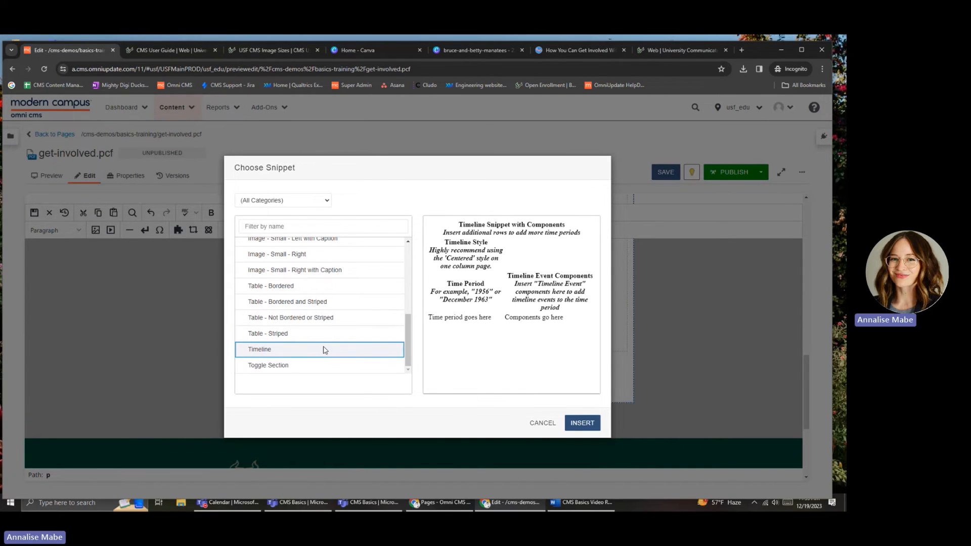
click(299, 367)
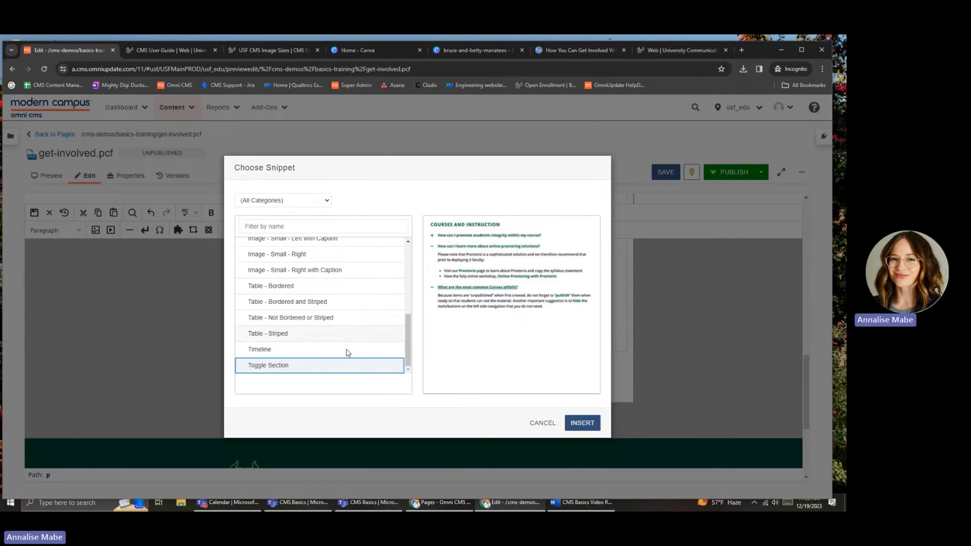
scroll(340, 362, up, 3)
click(320, 331)
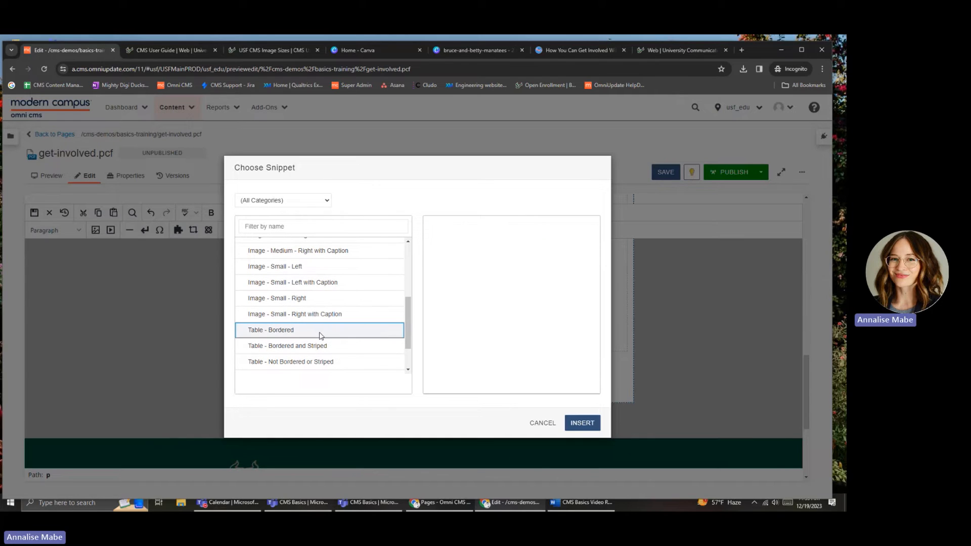
scroll(322, 357, up, 5)
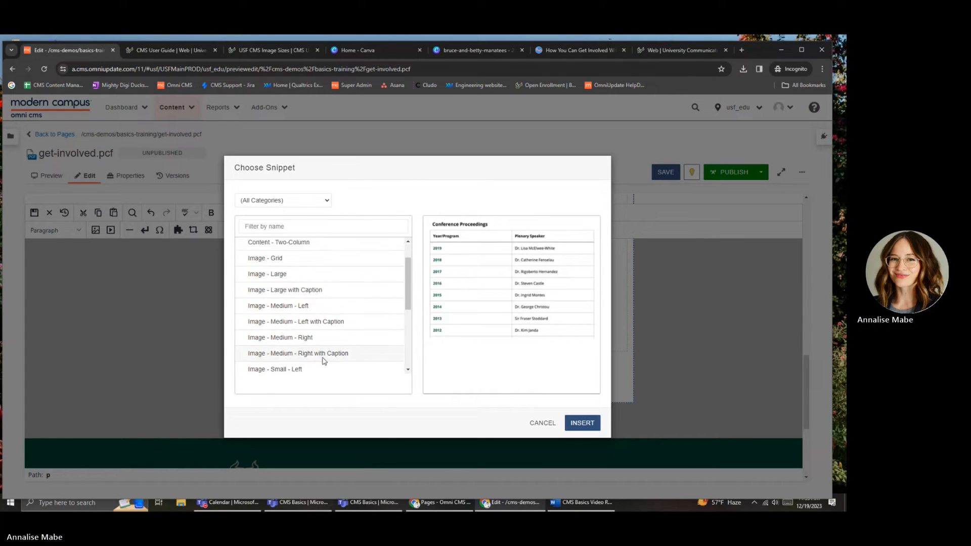
click(545, 423)
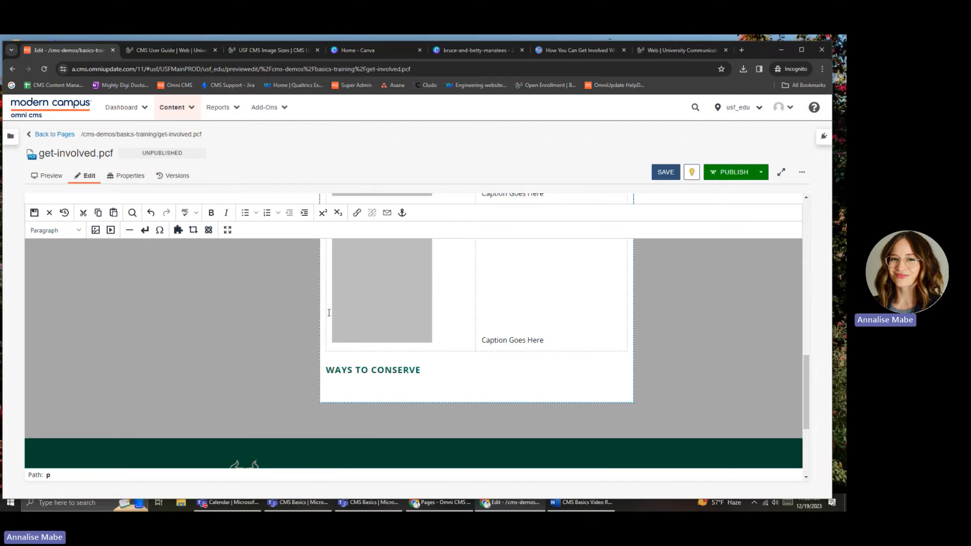
- Copy the opening paragraph of the PADI manatee conservation article and paste it beneath the Ways to Conserve heading
click(563, 53)
scroll(287, 174, down, 5)
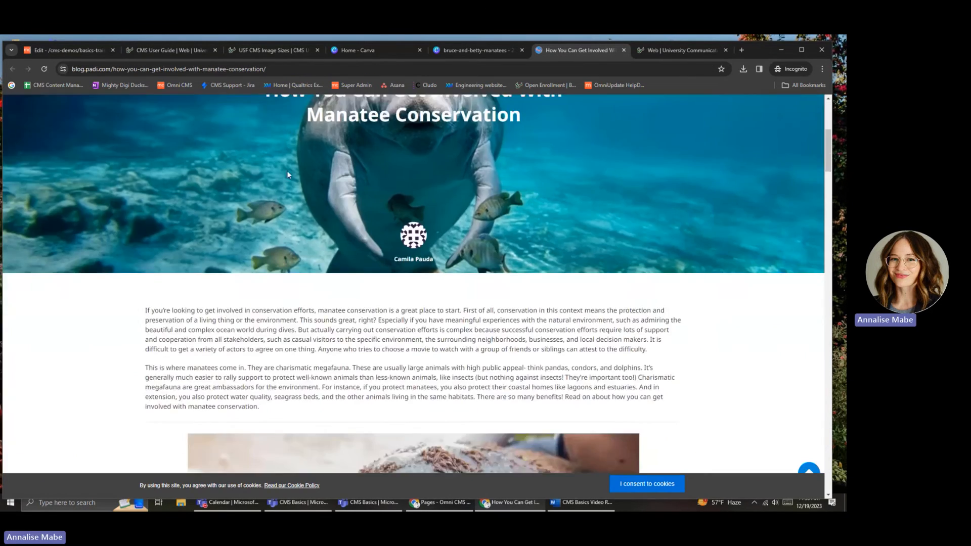
scroll(287, 174, down, 3)
drag(649, 217, 145, 178)
key(ctrl+c)
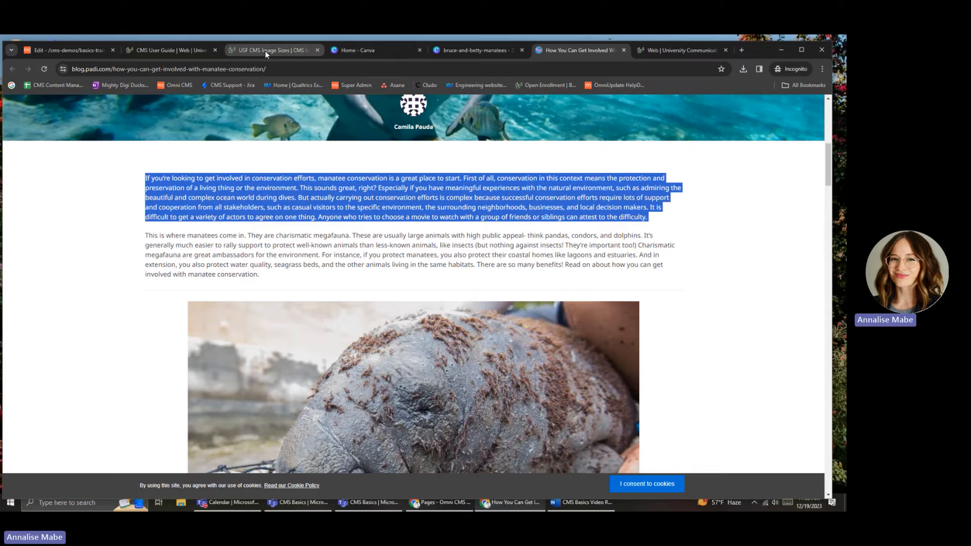
click(71, 50)
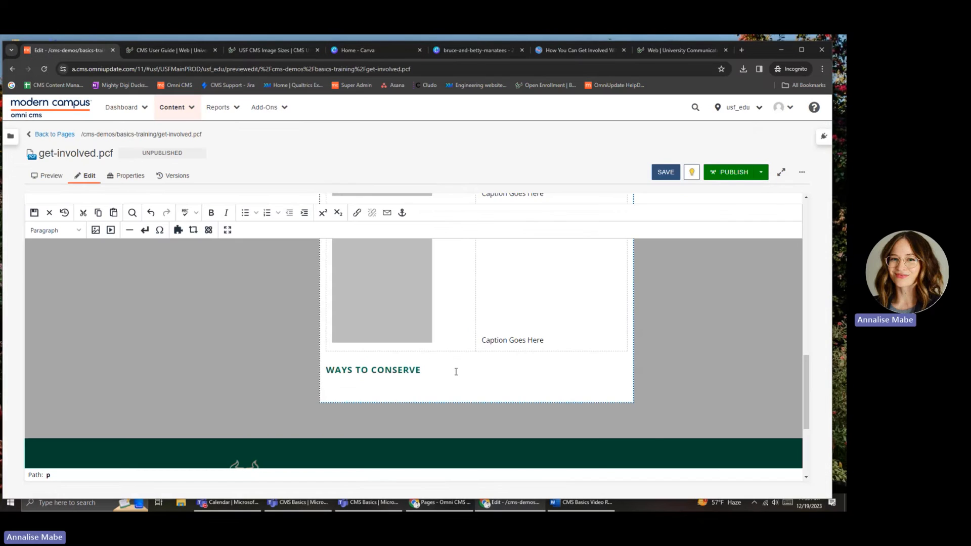
key(ctrl+v)
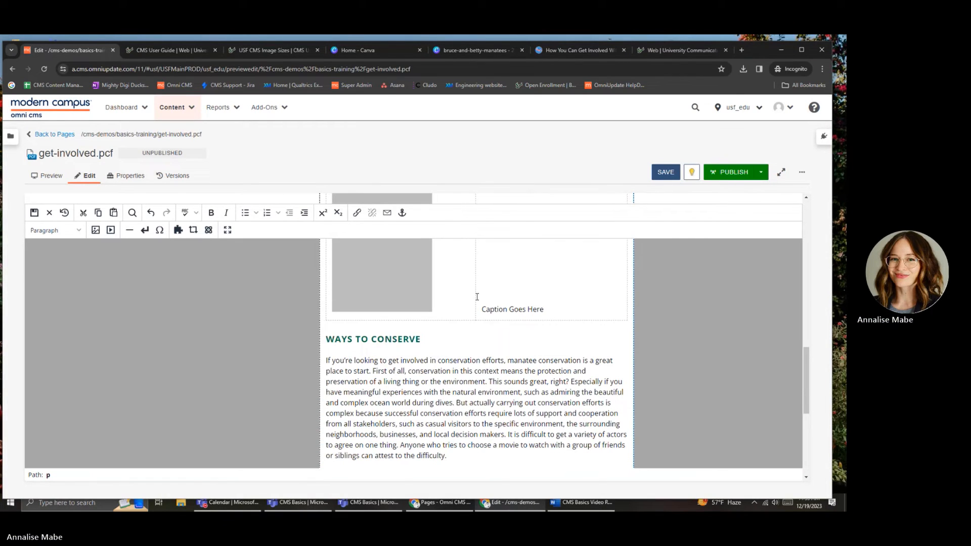
- Switch to the PADI manatee conservation article, look over its Volunteer With A Conservation Group section, and return to the page editor
scroll(484, 336, down, 2)
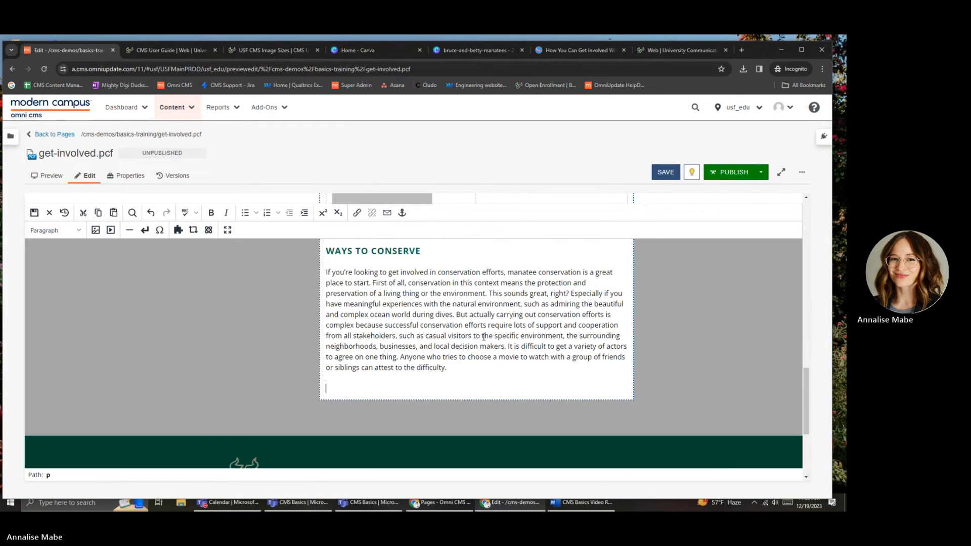
click(597, 49)
scroll(560, 256, down, 10)
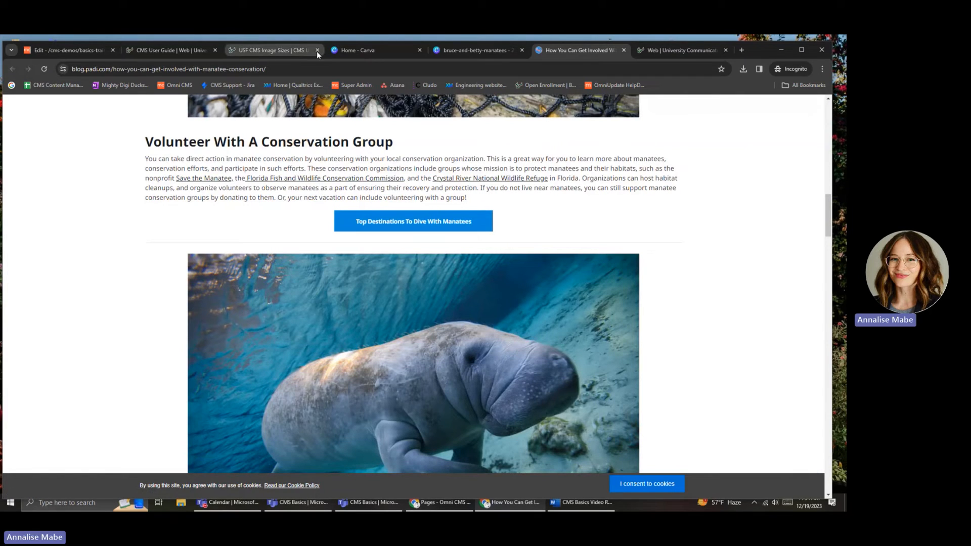
click(53, 56)
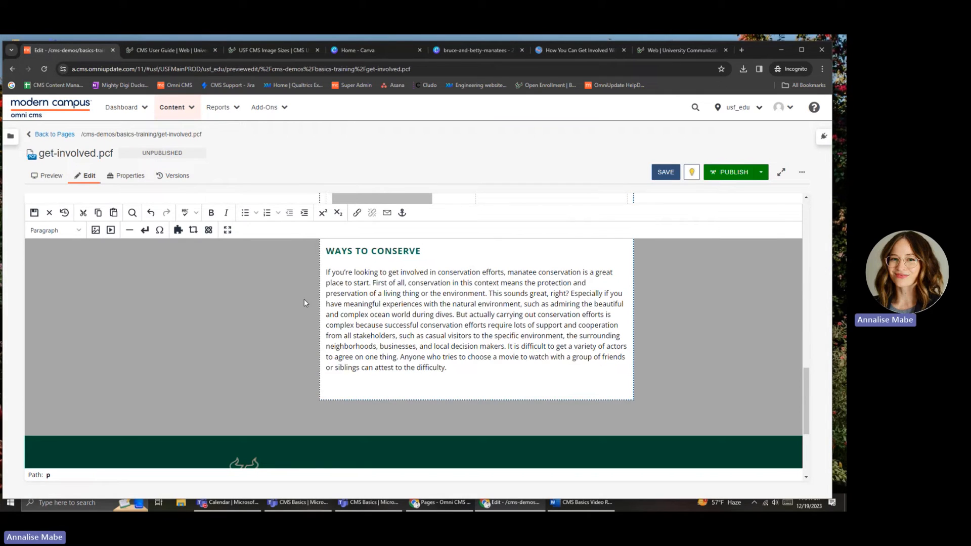
- Preview the Button - Left and Button(s) - Centered snippets and close the chooser without inserting either
click(180, 230)
click(313, 246)
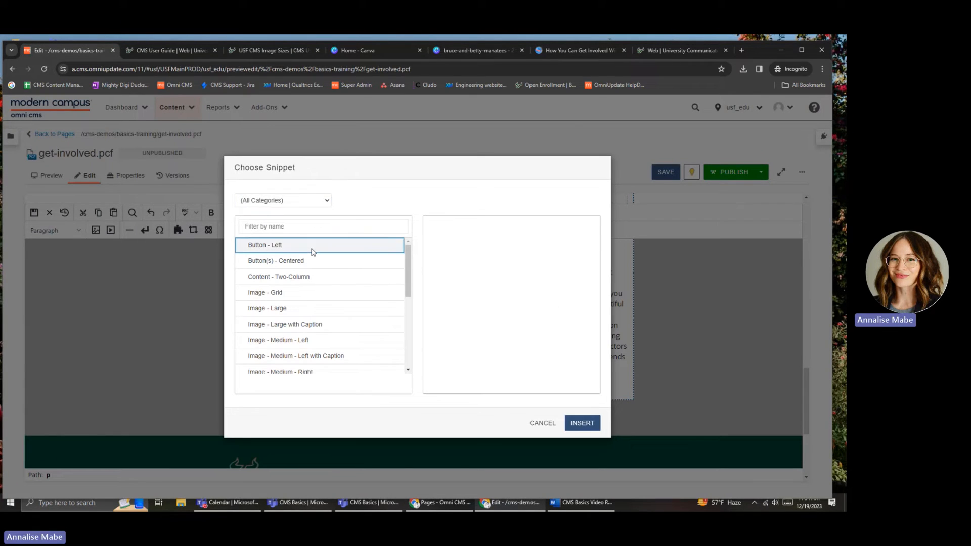
click(319, 262)
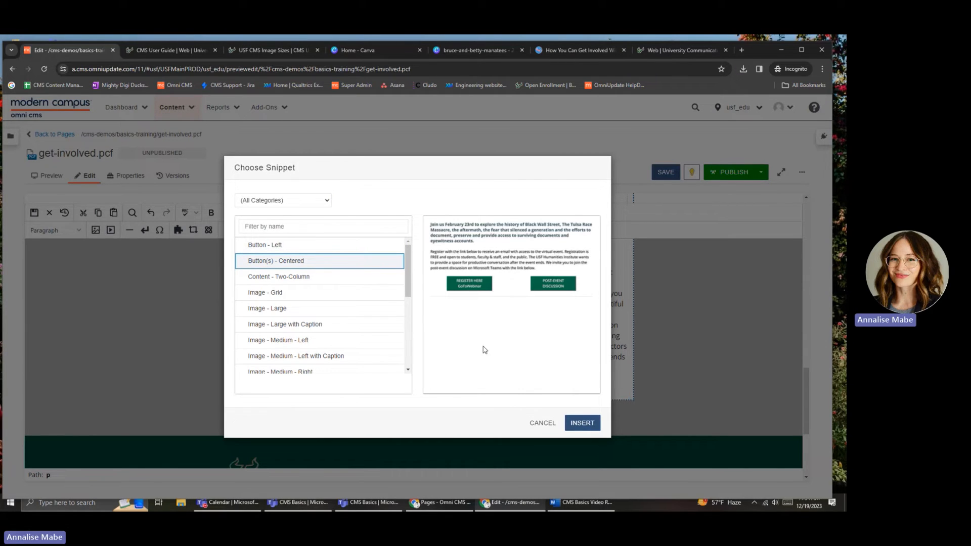
click(534, 424)
- Switch to the PADI manatee article and skim its remaining sections through Related Readings for usable content
click(577, 49)
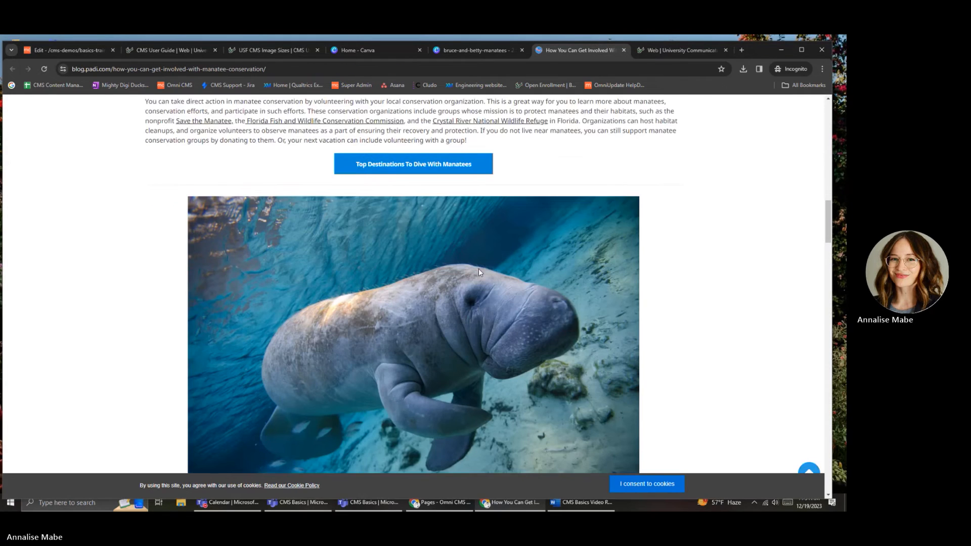
scroll(478, 269, down, 1)
scroll(478, 266, down, 14)
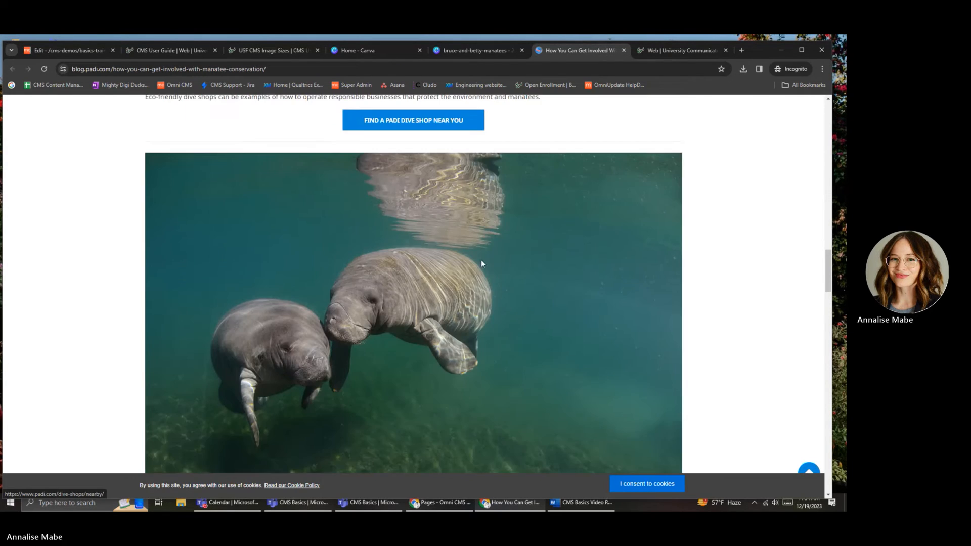
scroll(480, 260, down, 11)
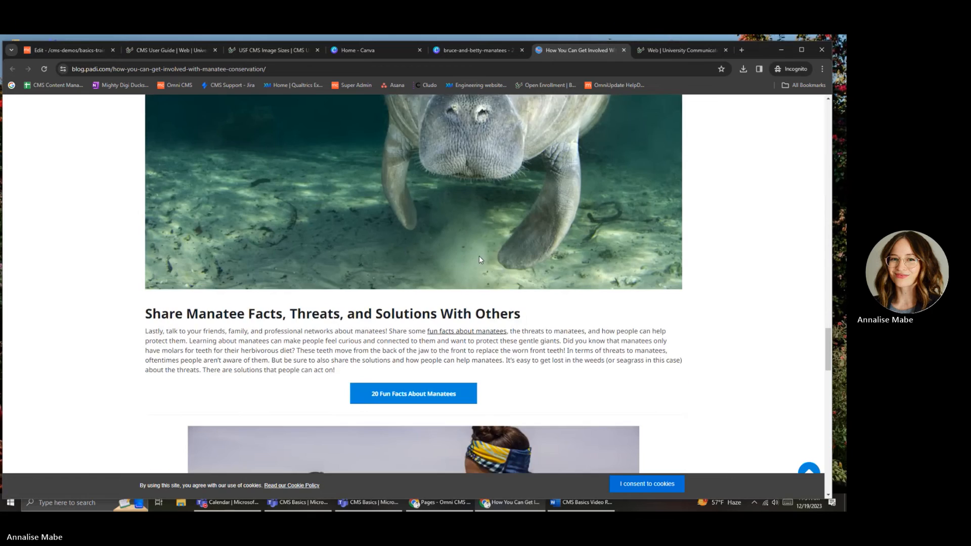
scroll(480, 260, down, 8)
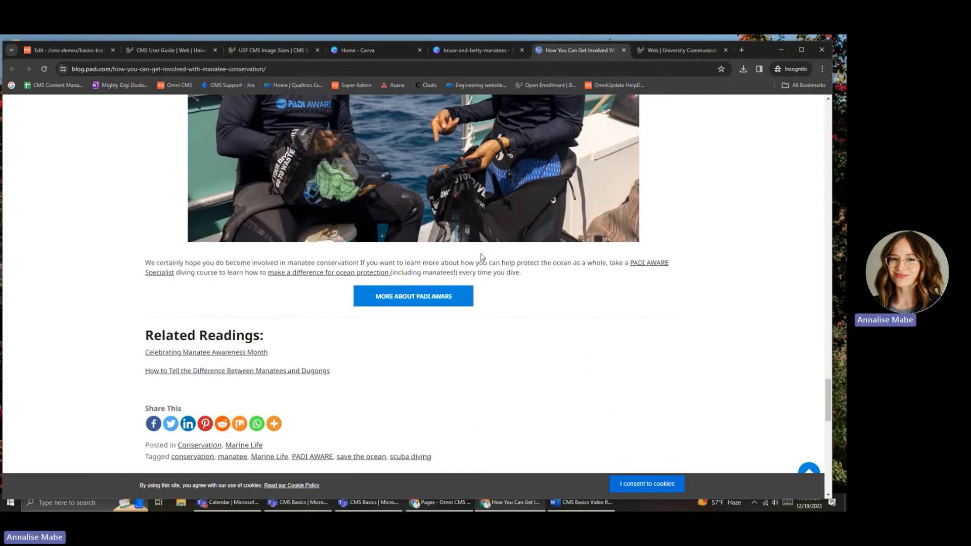
scroll(472, 248, up, 8)
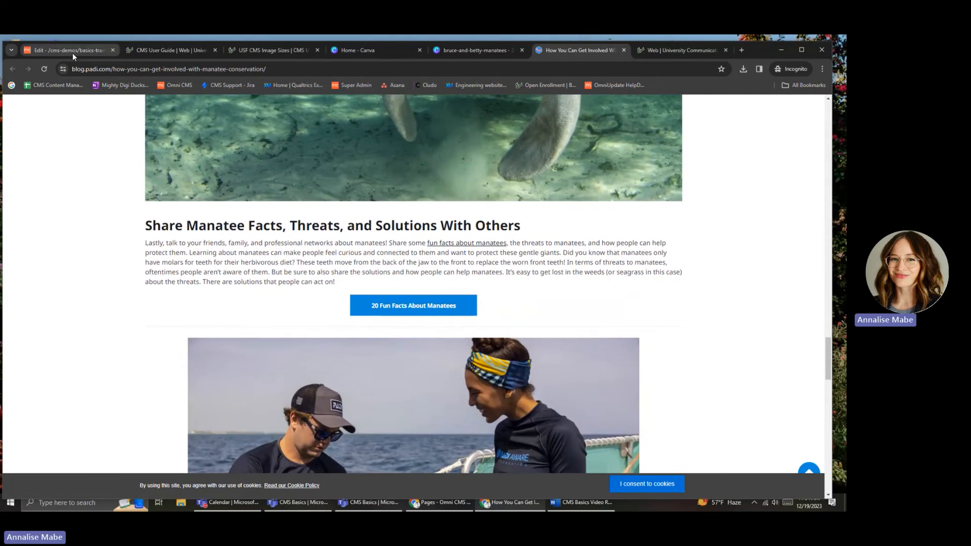
scroll(239, 221, up, 3)
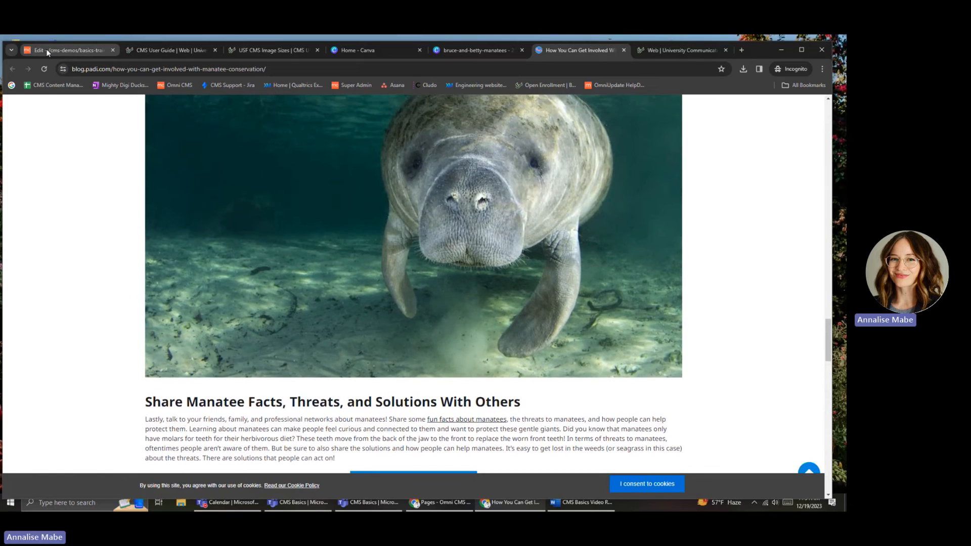
- Return to the page editor and add a bulleted list of Idea 1, Idea 2 and Idea 3 below the Ways to Conserve paragraph
click(47, 49)
scroll(449, 380, up, 2)
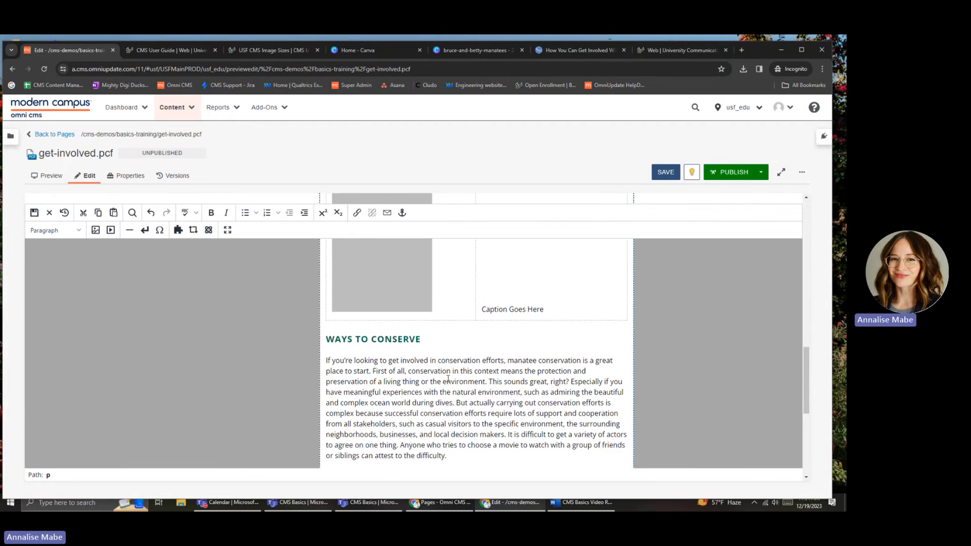
scroll(449, 354, down, 3)
click(246, 213)
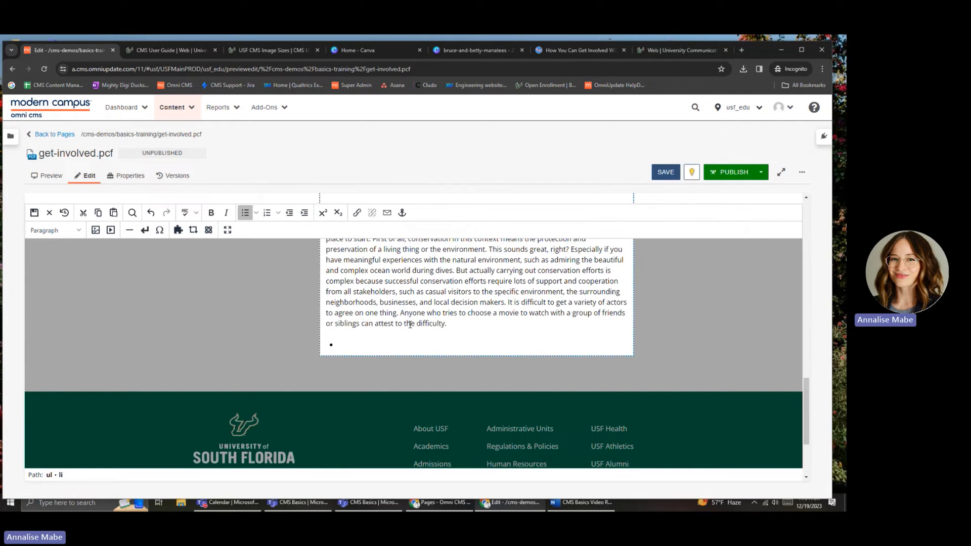
text(Idea)
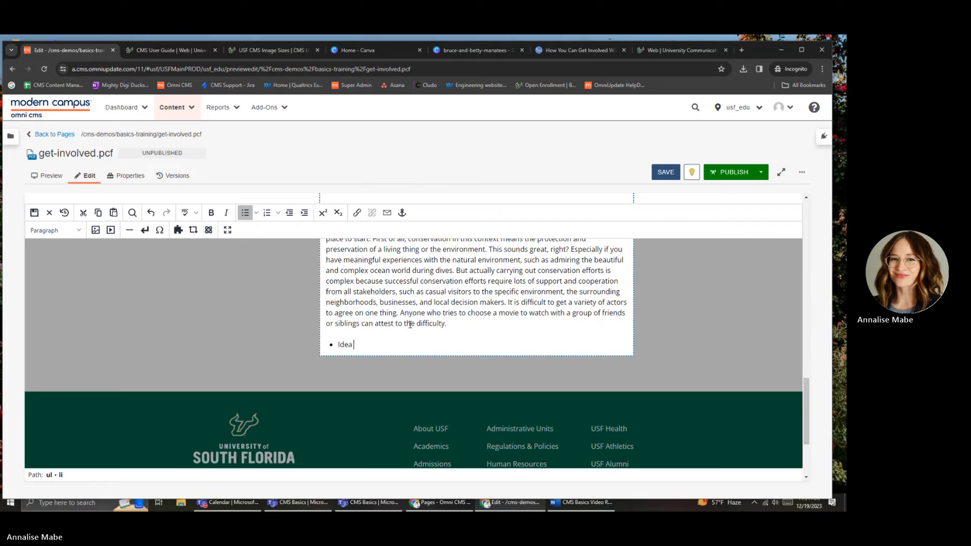
text( 1)
key(Return)
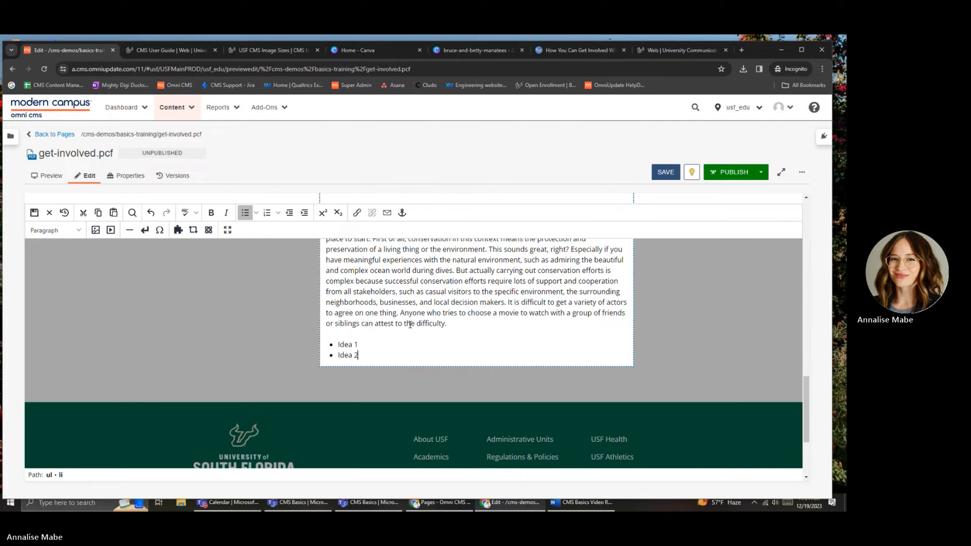
key(Return)
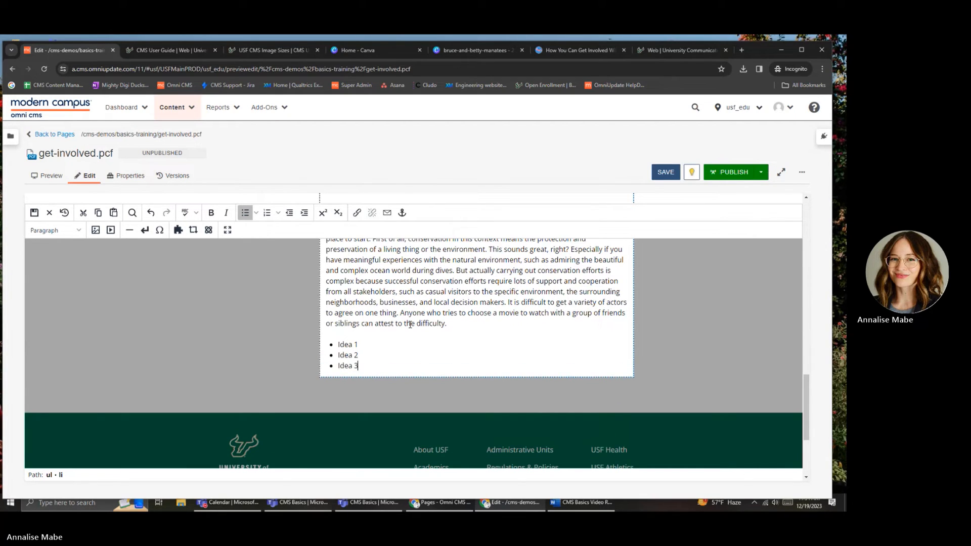
key(Return)
key(Return)
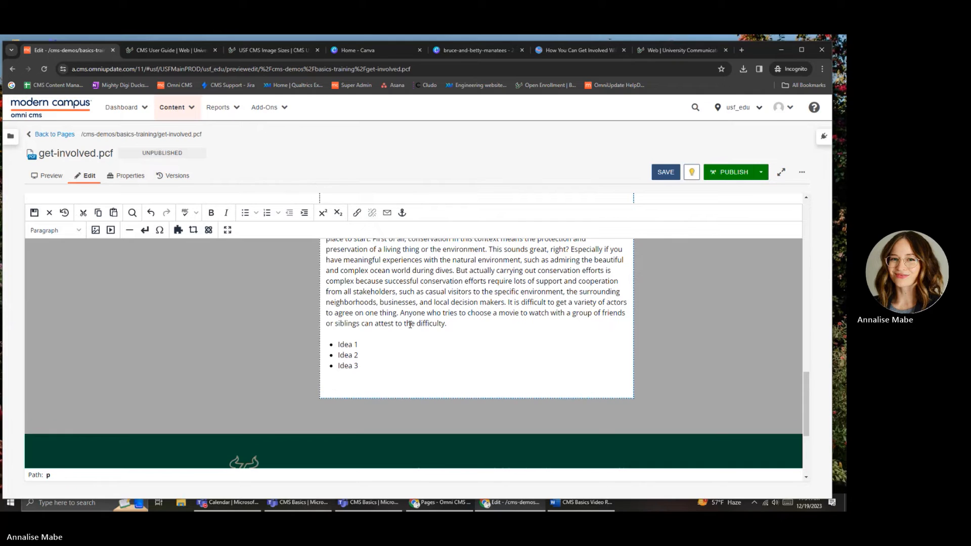
- Insert the Content - Two-Column snippet below the bulleted list and save the page
scroll(410, 325, up, 10)
scroll(419, 343, down, 1)
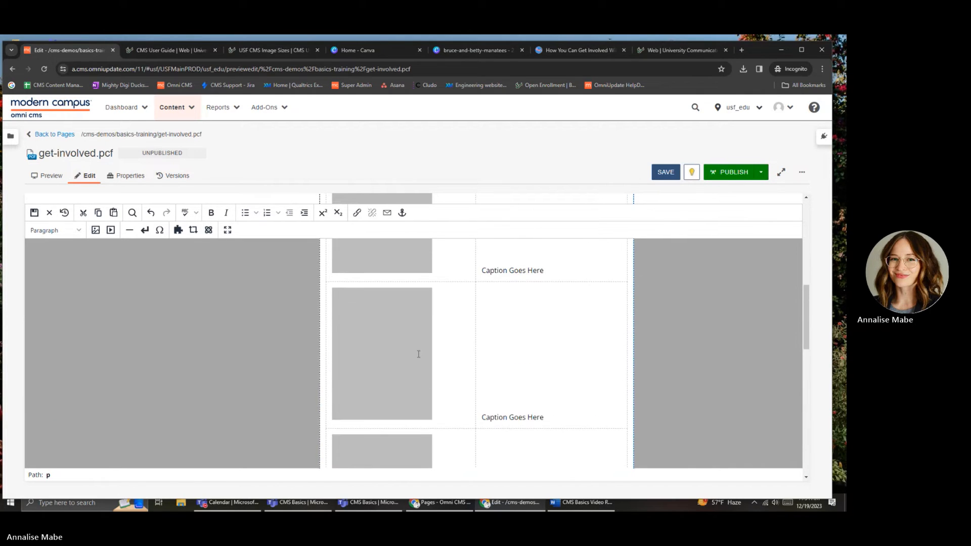
scroll(418, 353, up, 2)
click(179, 230)
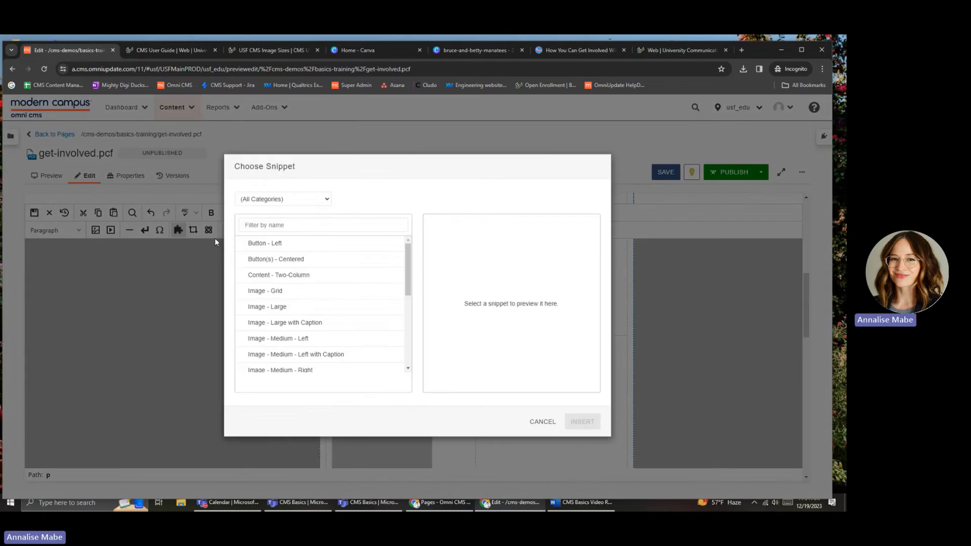
scroll(289, 273, down, 2)
scroll(291, 273, down, 3)
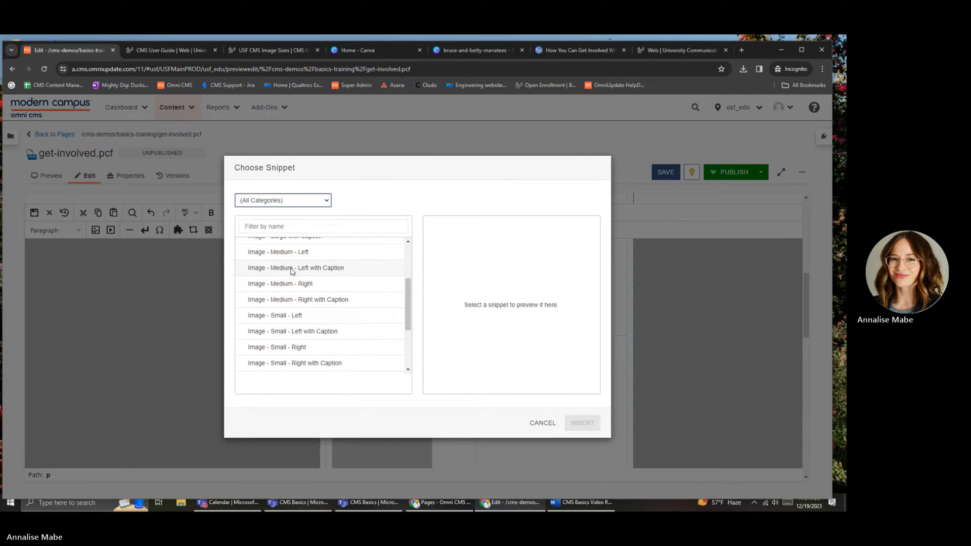
scroll(328, 285, down, 1)
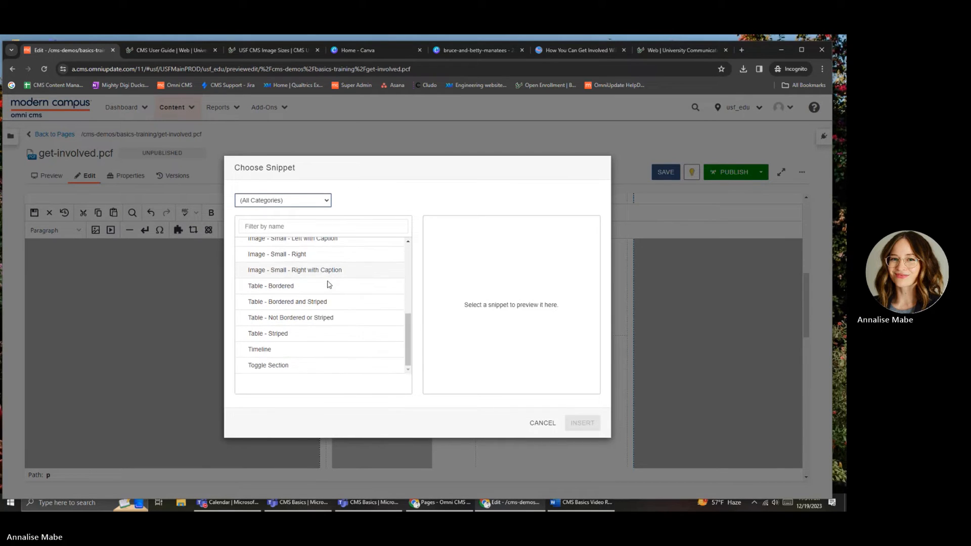
scroll(336, 298, up, 3)
scroll(341, 309, up, 3)
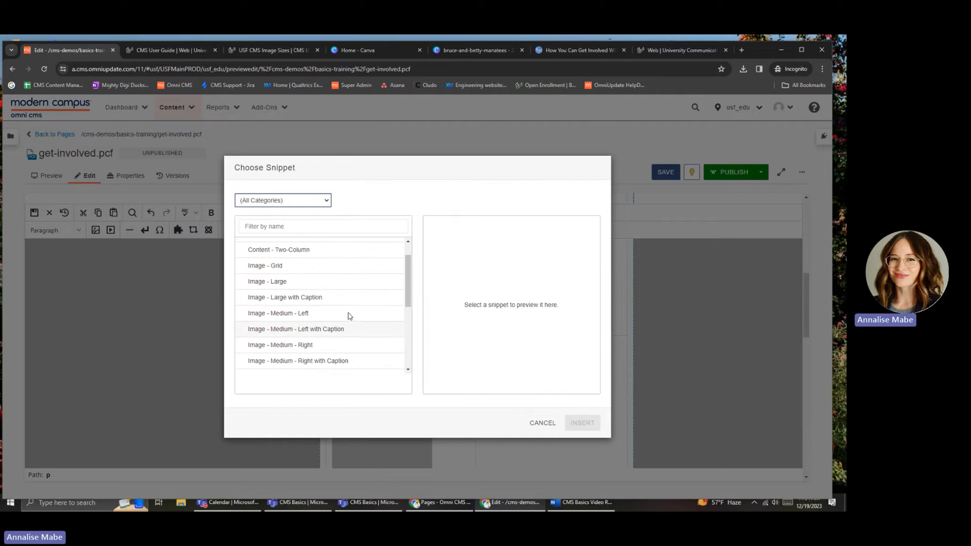
click(330, 281)
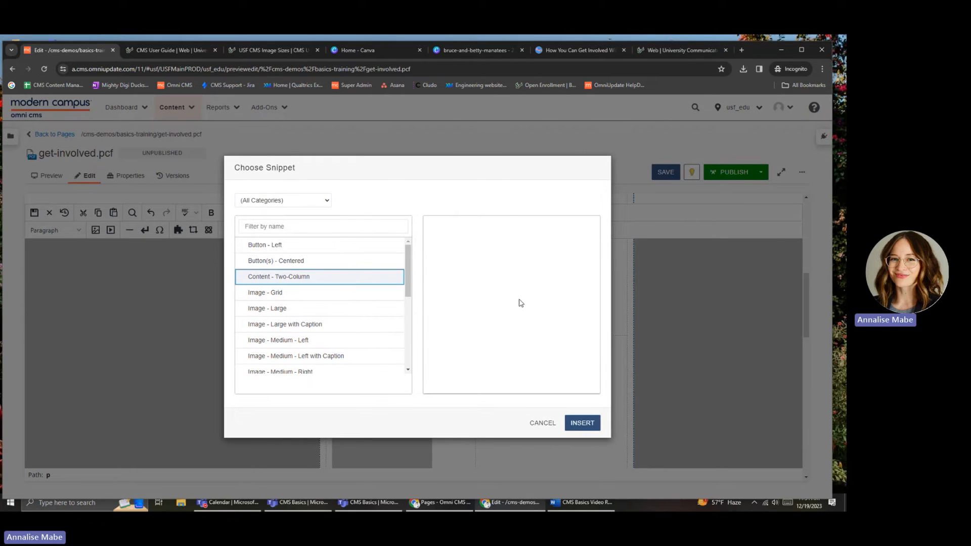
click(585, 423)
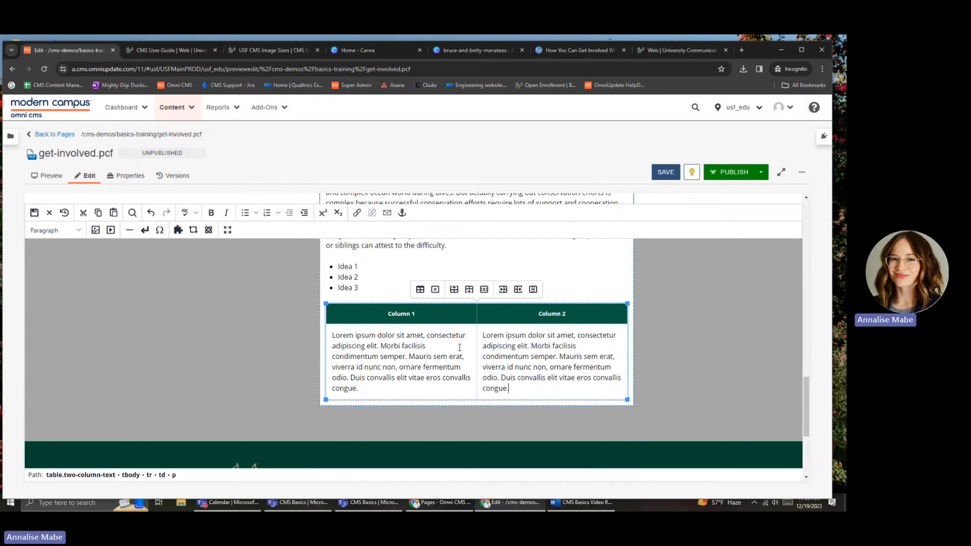
click(664, 172)
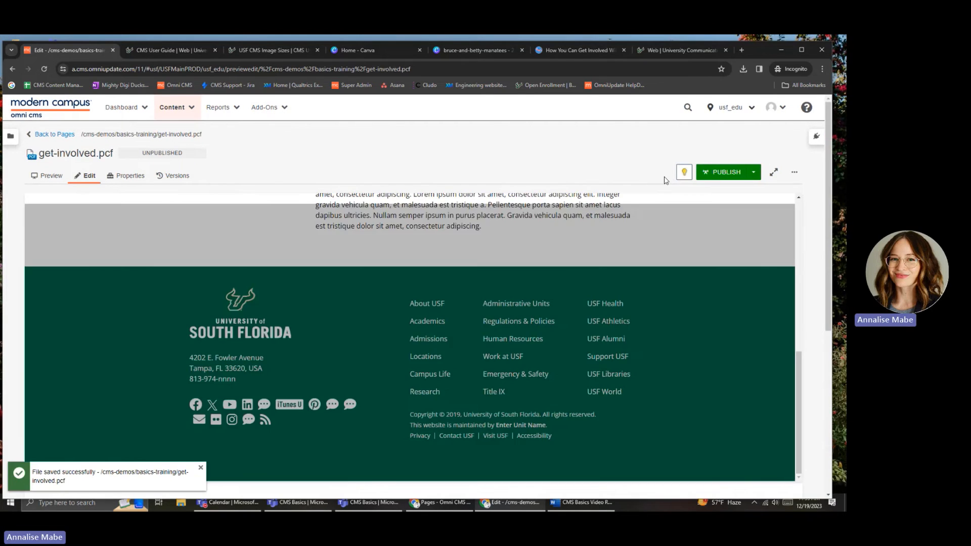
- Review the saved Get Involved page, checking its headings, image grid, conservation text, bulleted list, two-column content and side navigation
scroll(511, 395, up, 5)
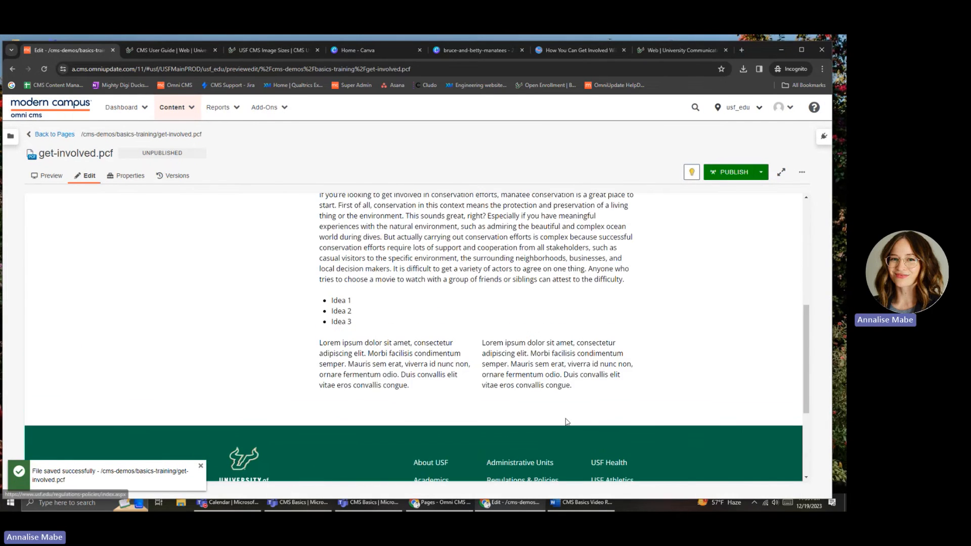
scroll(433, 451, down, 1)
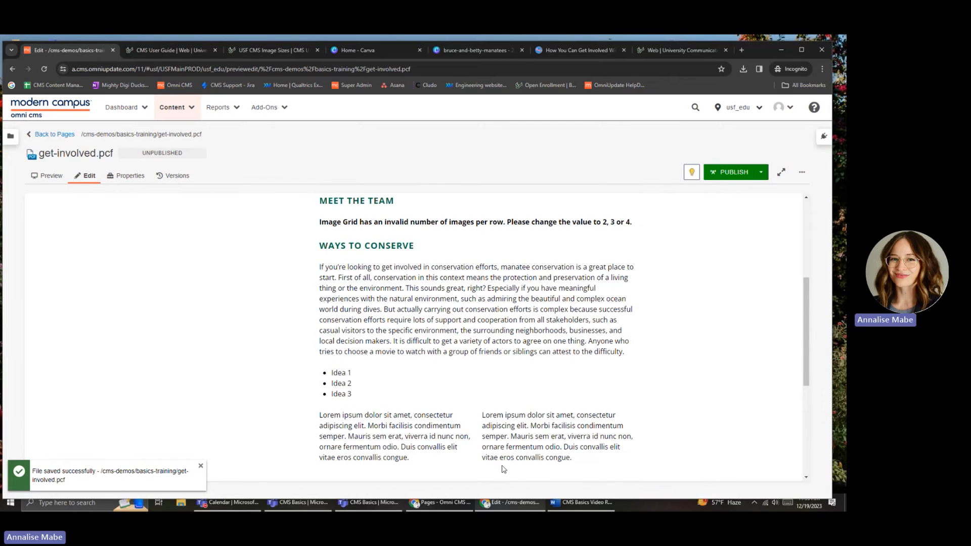
scroll(503, 465, down, 1)
scroll(501, 445, up, 4)
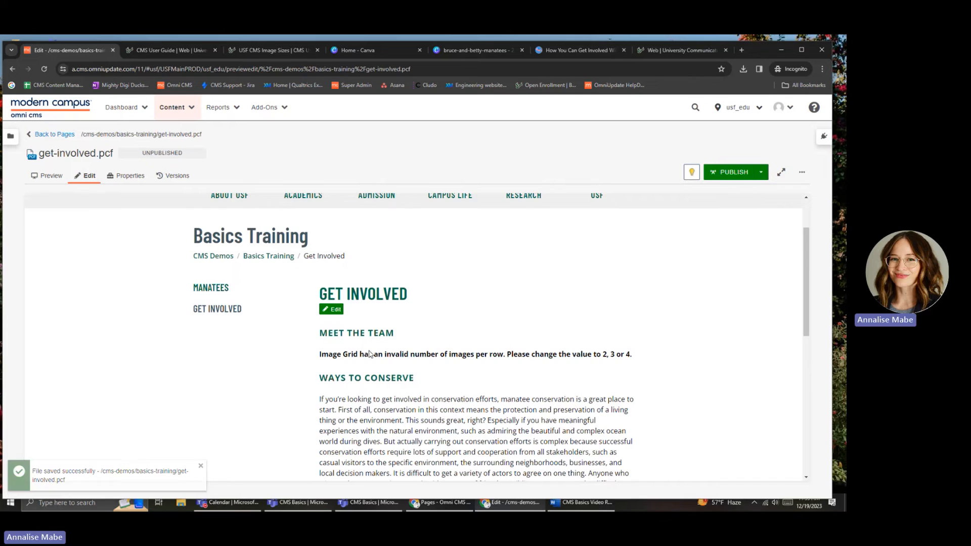
scroll(466, 405, down, 4)
scroll(468, 407, up, 2)
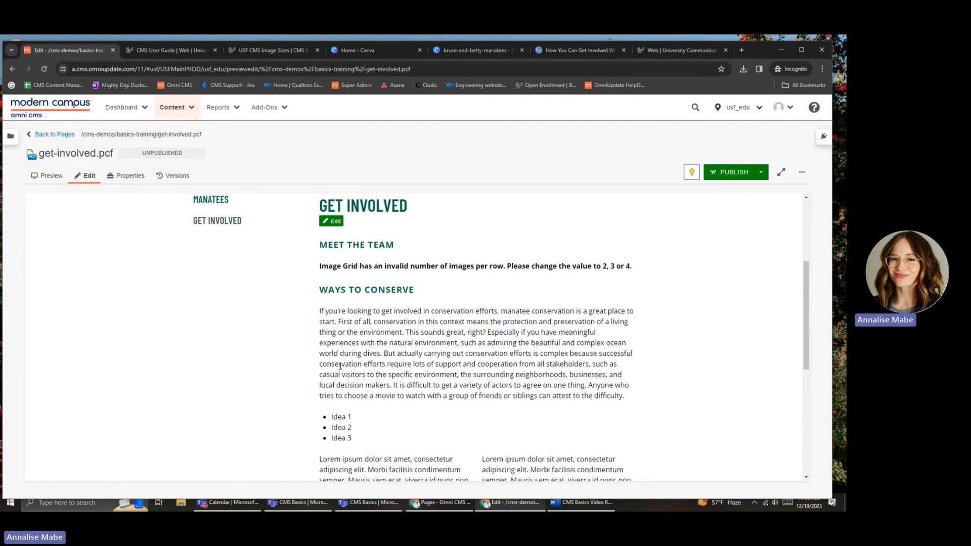
scroll(184, 362, up, 1)
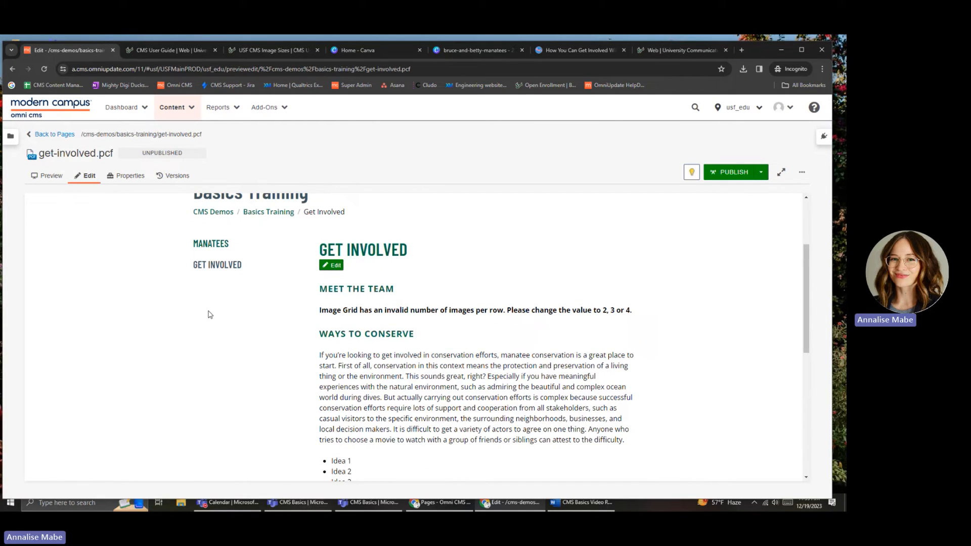
scroll(210, 315, down, 2)
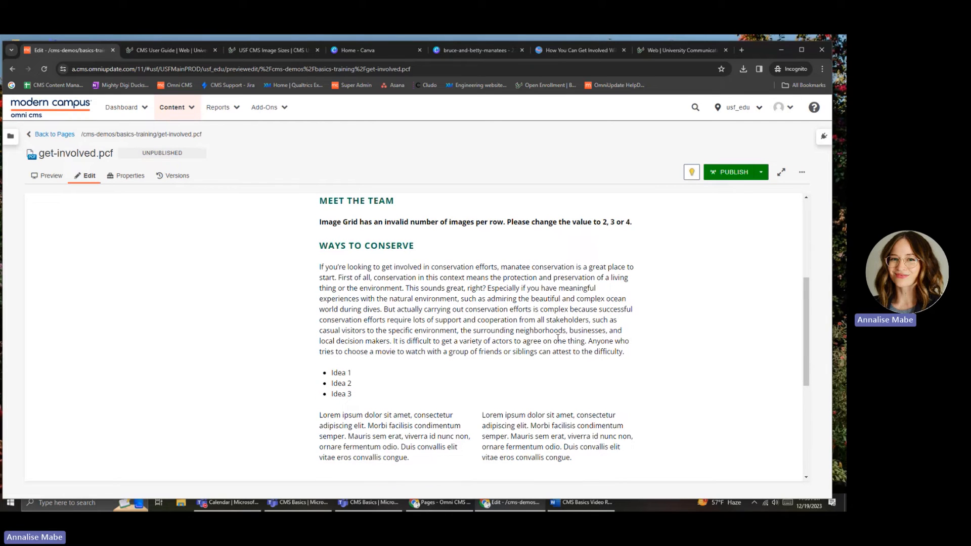
scroll(592, 393, down, 1)
scroll(602, 398, up, 3)
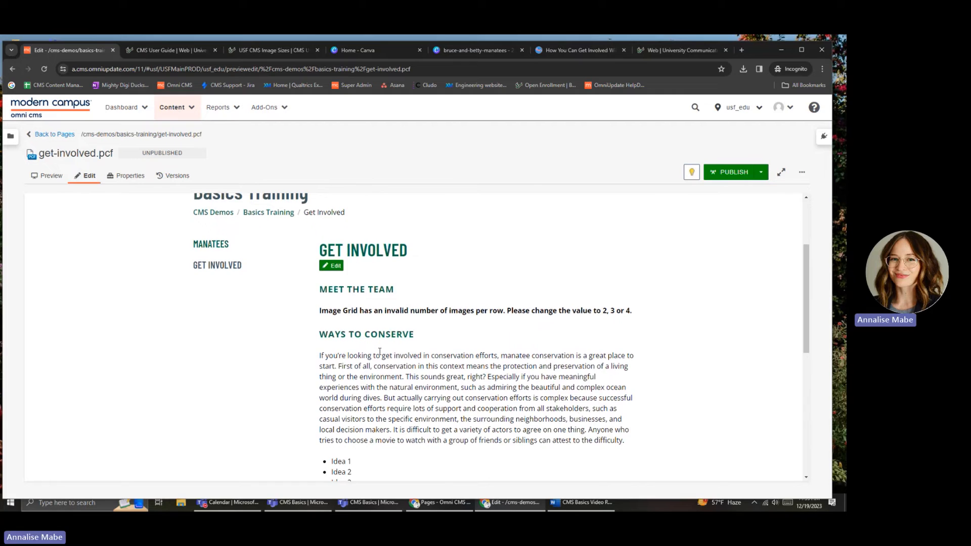
scroll(338, 321, up, 1)
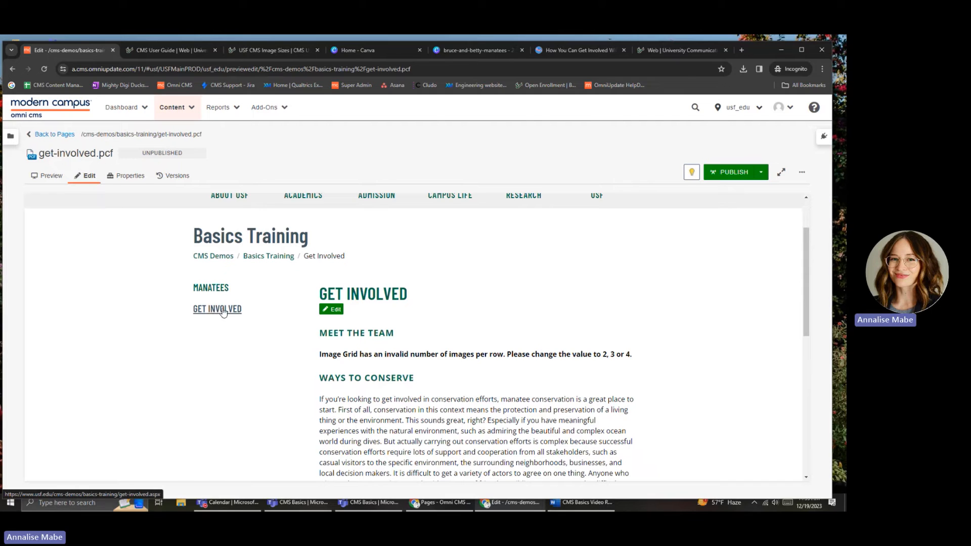
scroll(399, 350, down, 3)
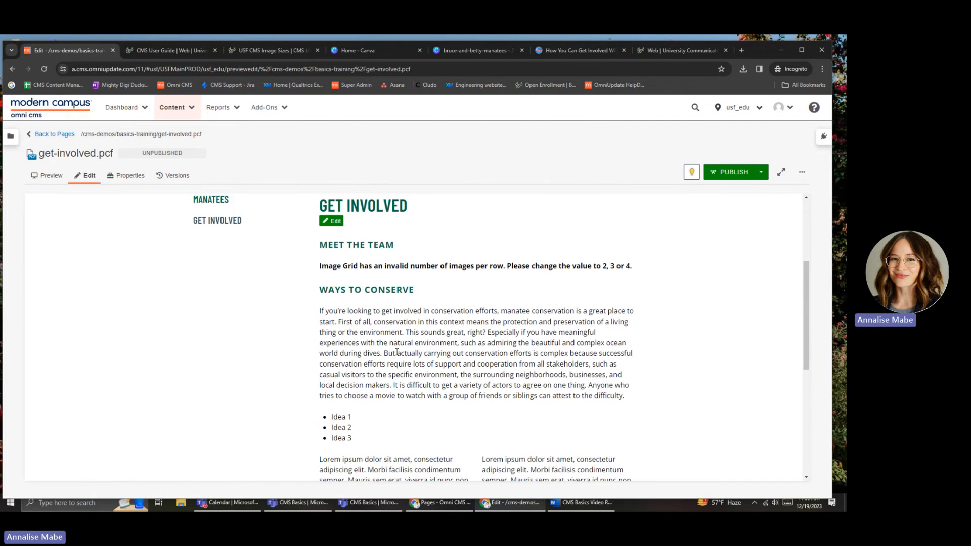
scroll(400, 352, up, 2)
scroll(494, 333, up, 1)
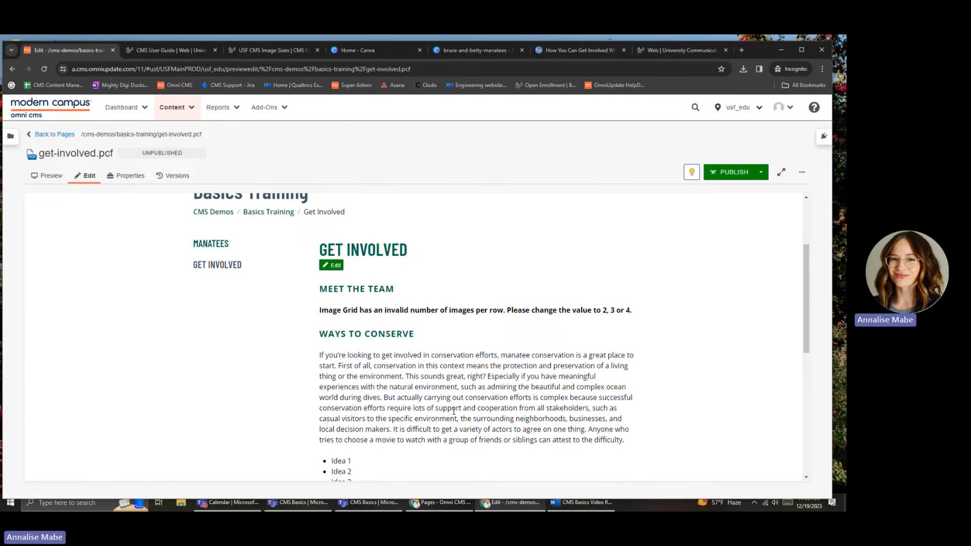
scroll(454, 411, down, 1)
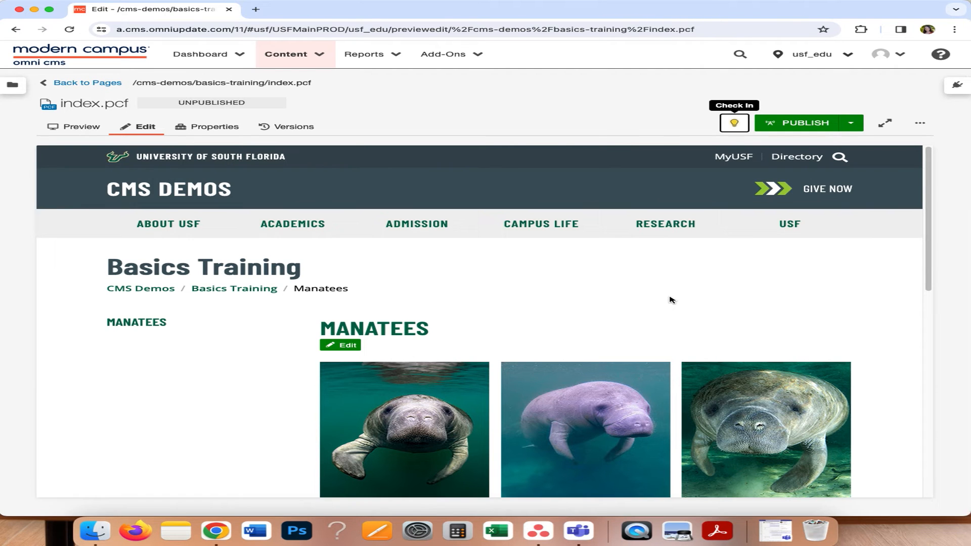
- Set up publishing of index.pcf to the Test target with the version description "First draft of text page edits."
click(825, 124)
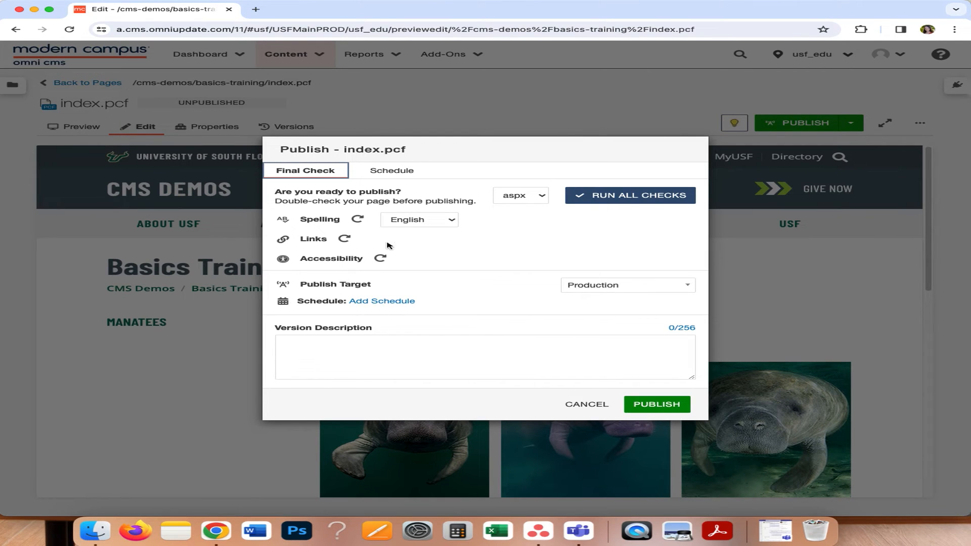
click(697, 289)
click(646, 333)
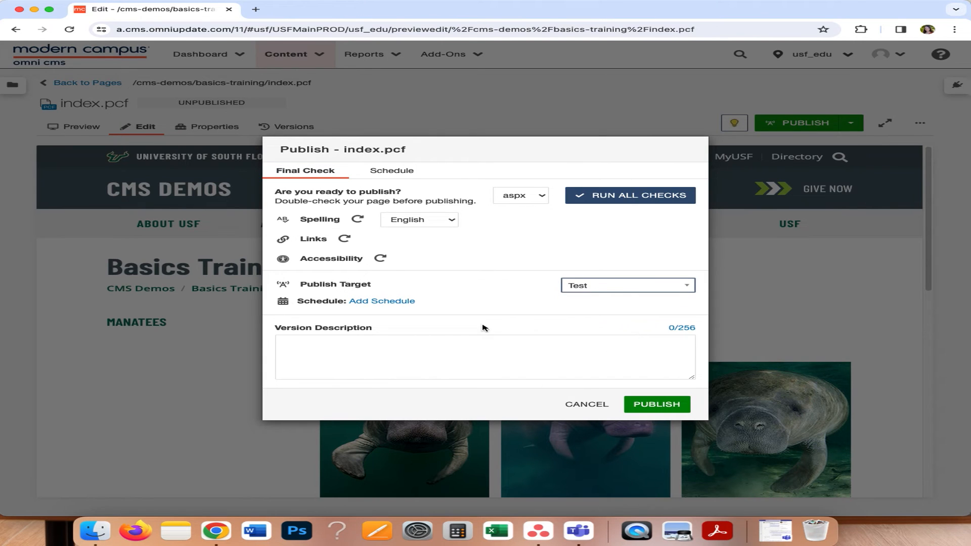
click(320, 356)
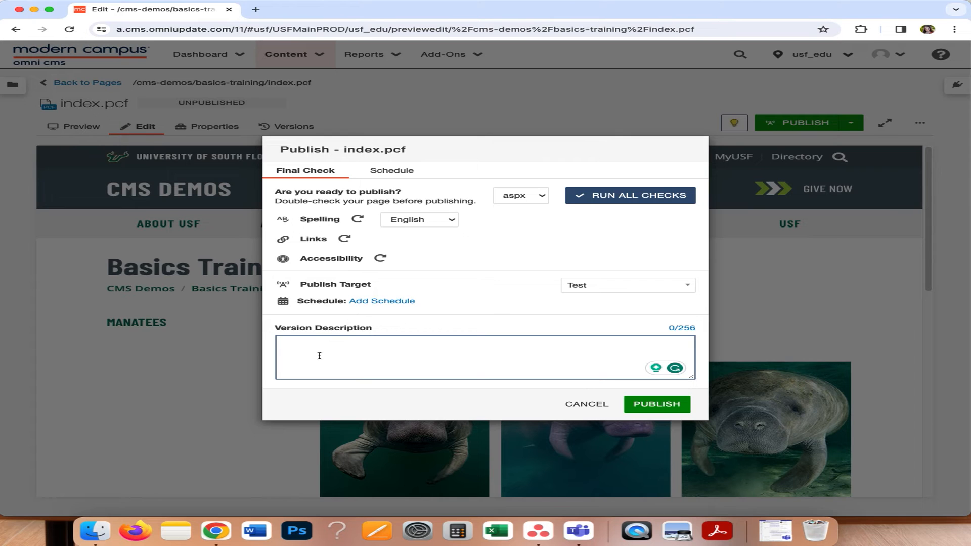
text(First draft of text page edits.)
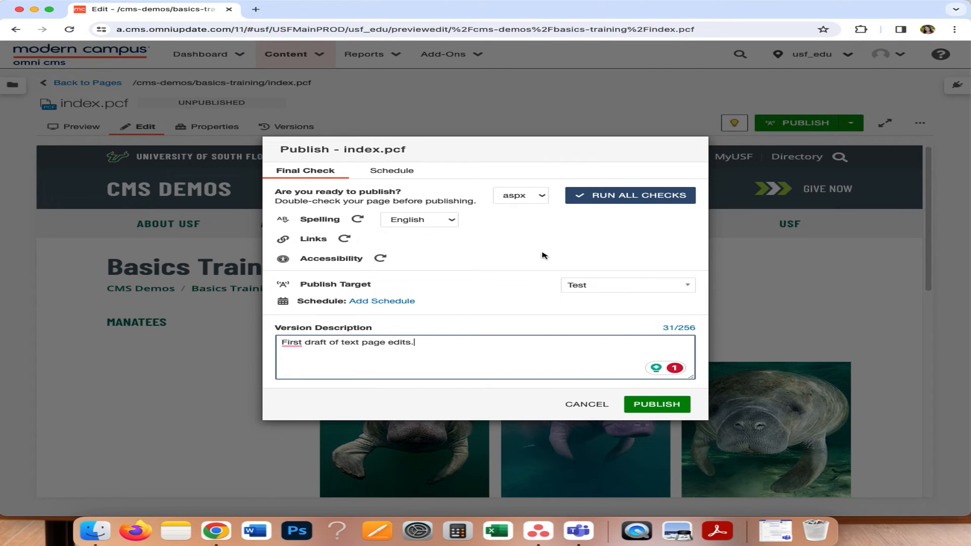
- Examine the publish scheduling options, including the date picker and the notification subject and message
click(397, 170)
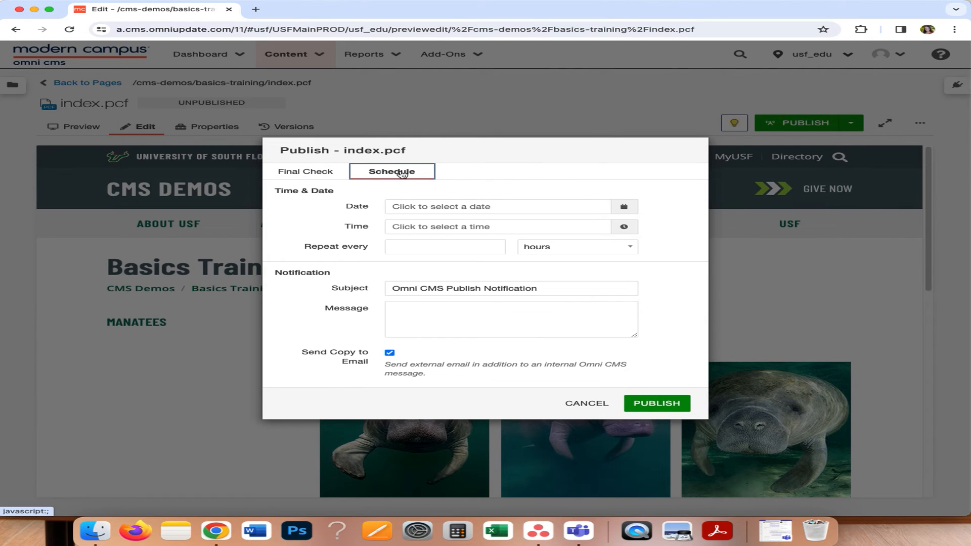
click(624, 207)
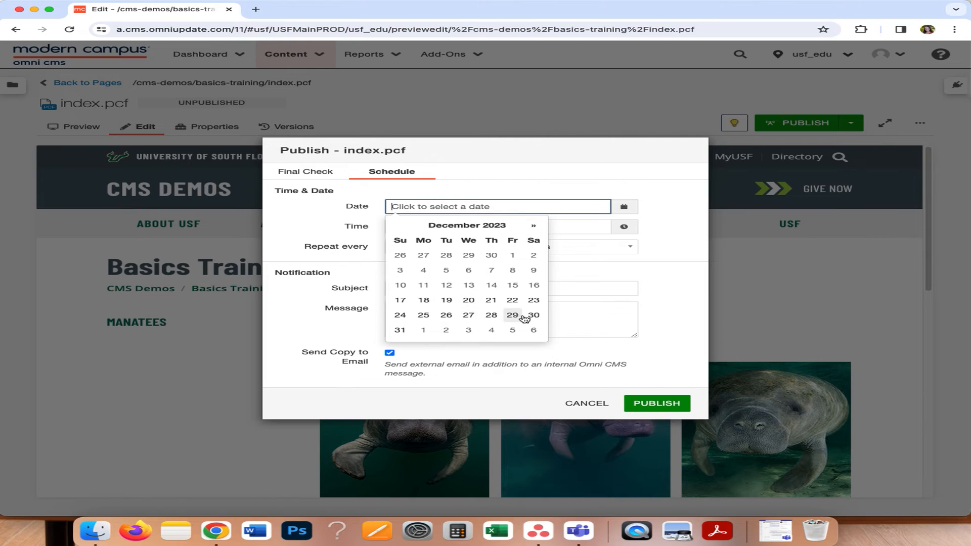
click(658, 279)
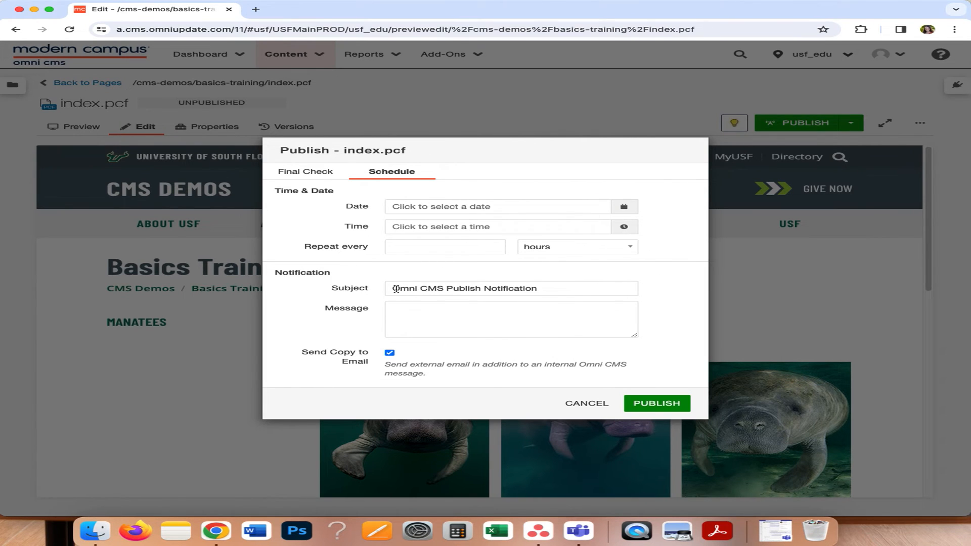
drag(396, 289, 585, 286)
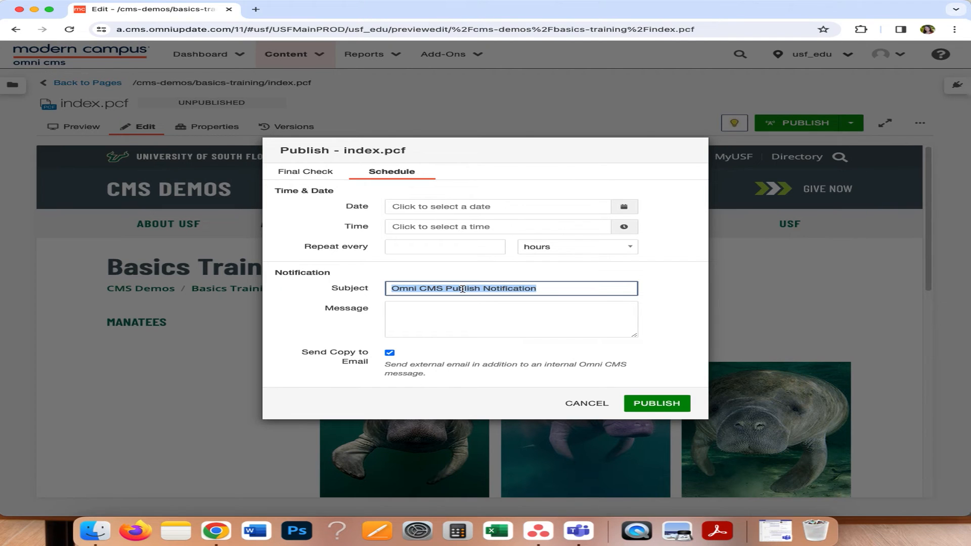
click(442, 289)
mouse_move(388, 289)
mouse_down()
mouse_move(578, 287)
mouse_move(381, 293)
mouse_up()
click(413, 307)
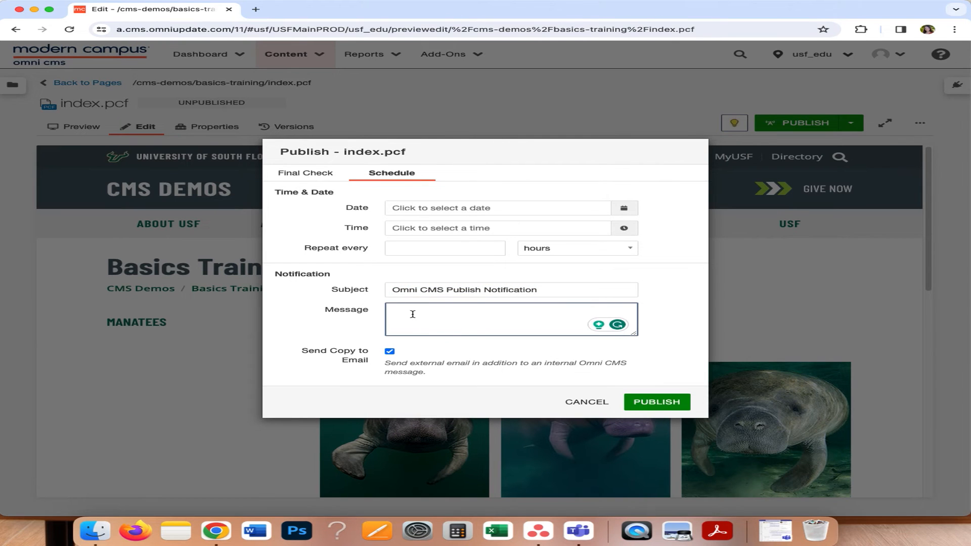
- Return to the final check, publish index.pcf to the test site and open the published page in a single new tab
click(325, 176)
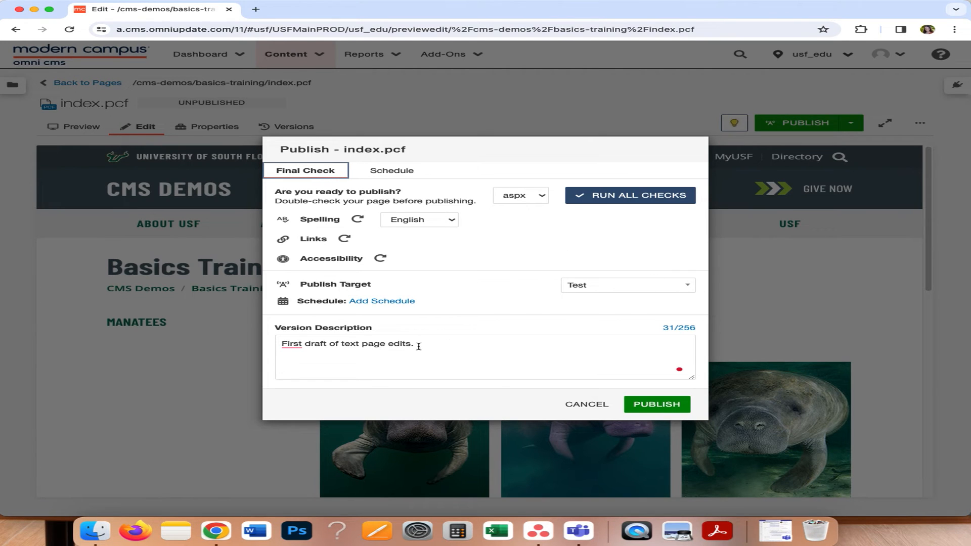
click(660, 405)
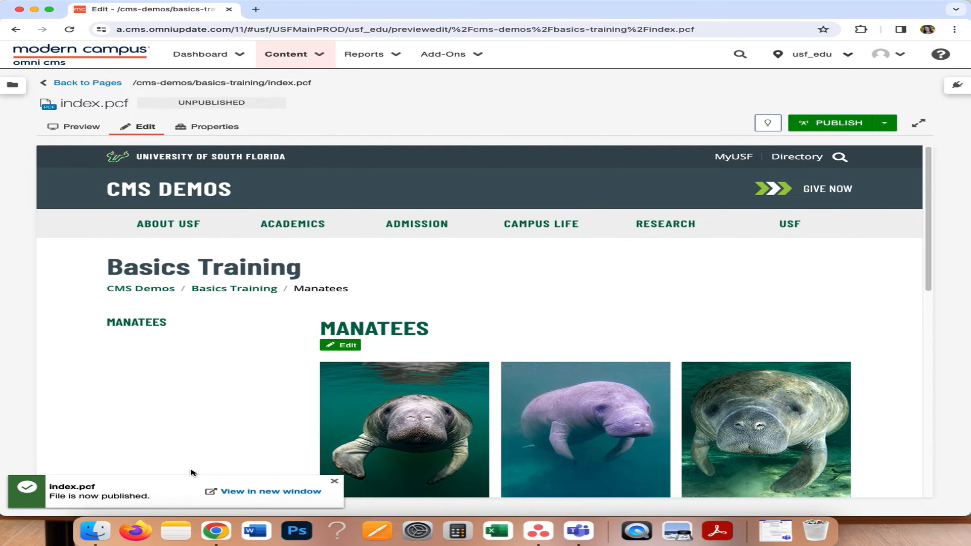
double_click(275, 493)
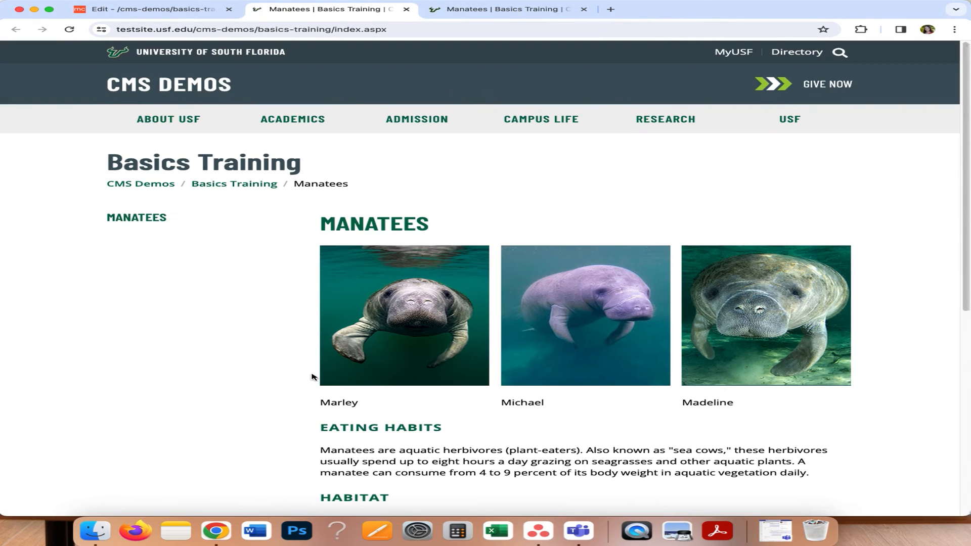
click(583, 9)
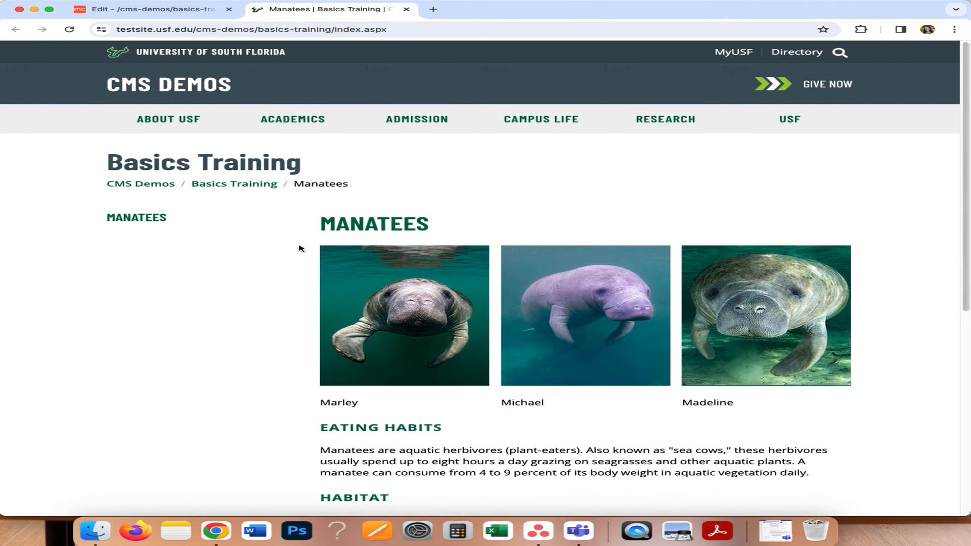
- Inspect the web address of the published test page, highlighting its testsite portion
click(165, 30)
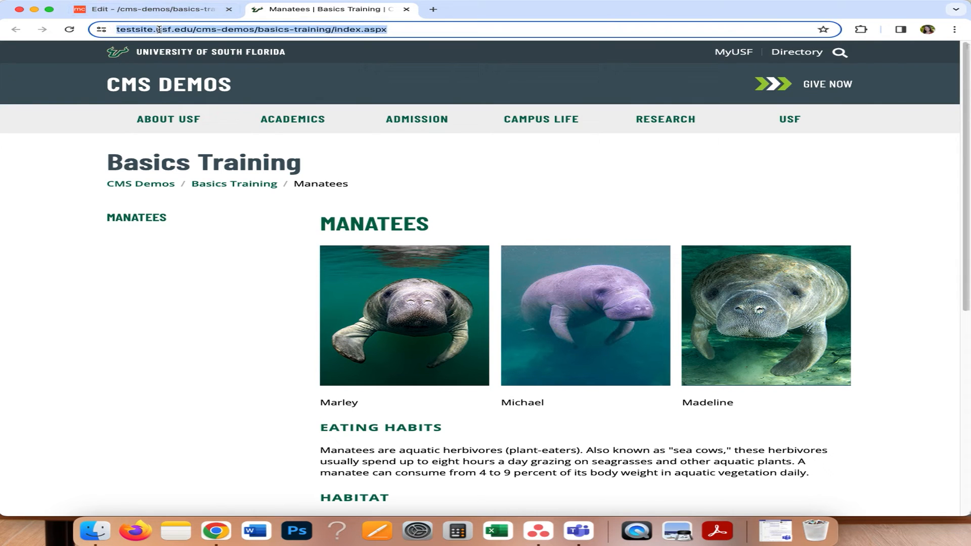
click(164, 31)
drag(153, 29, 185, 29)
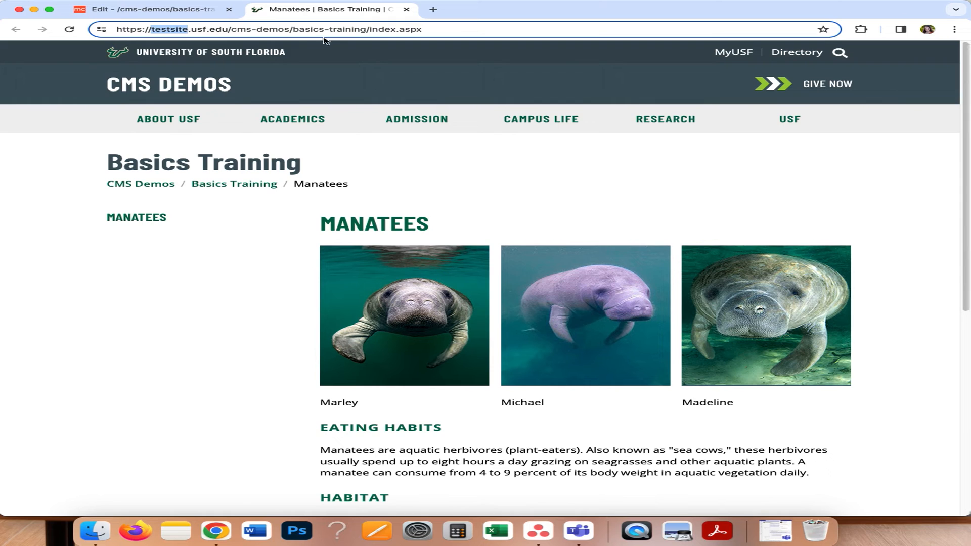
click(449, 192)
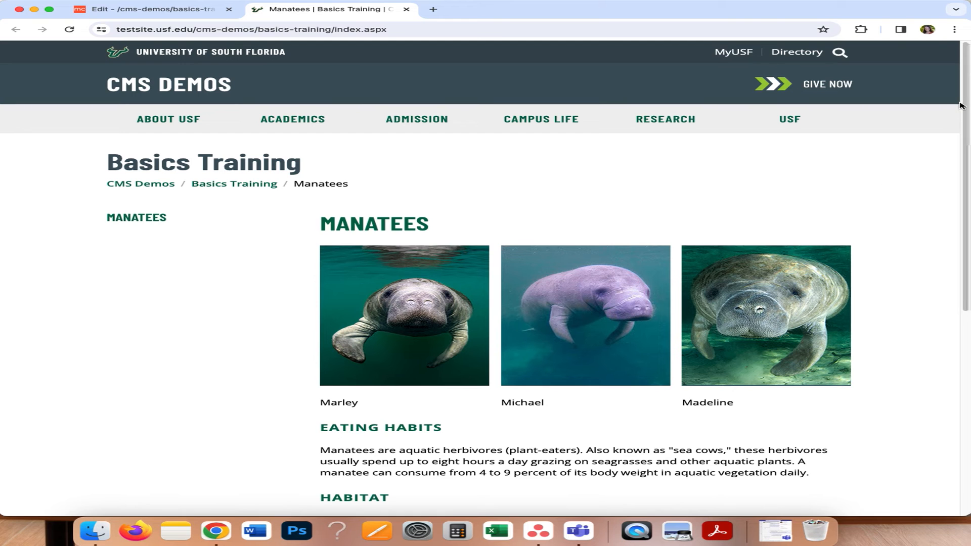
- Review the test page's content, checking the Save the Manatee Club accordion and its Educator's Guide PDF link, and close the page
drag(967, 90, 966, 175)
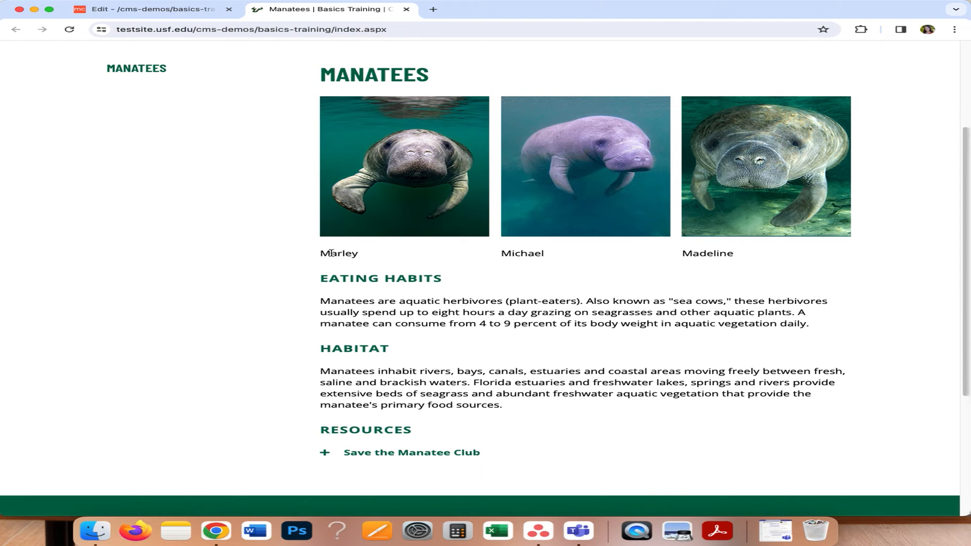
scroll(776, 349, down, 4)
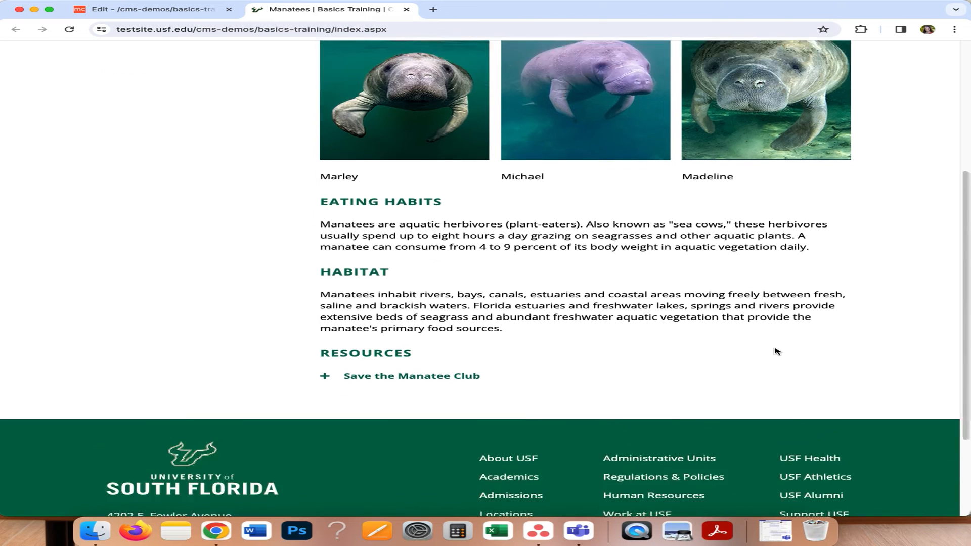
click(342, 272)
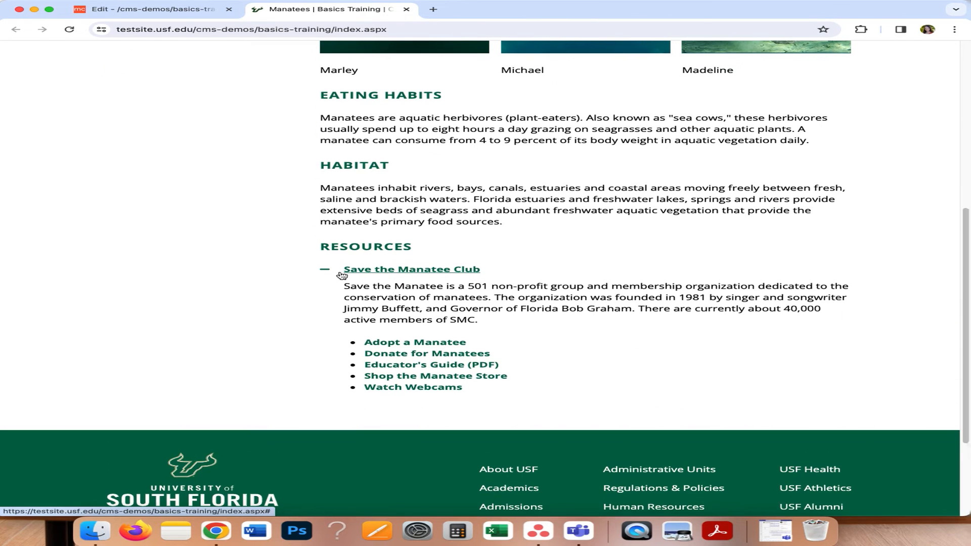
click(417, 365)
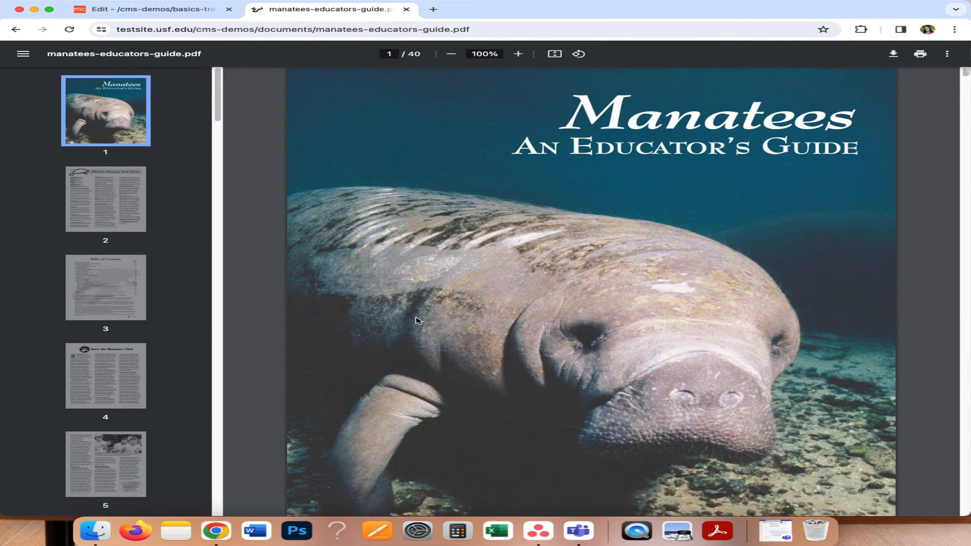
click(22, 29)
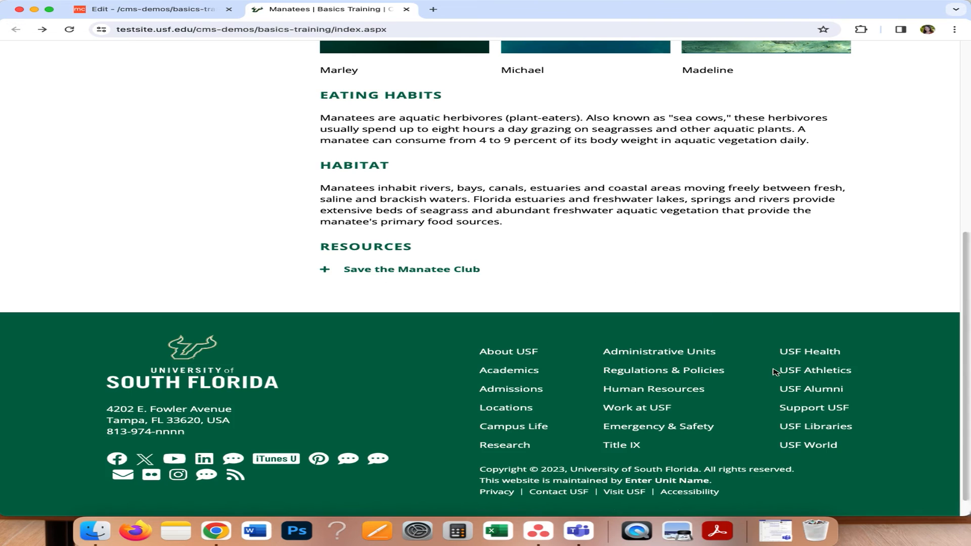
scroll(605, 351, up, 8)
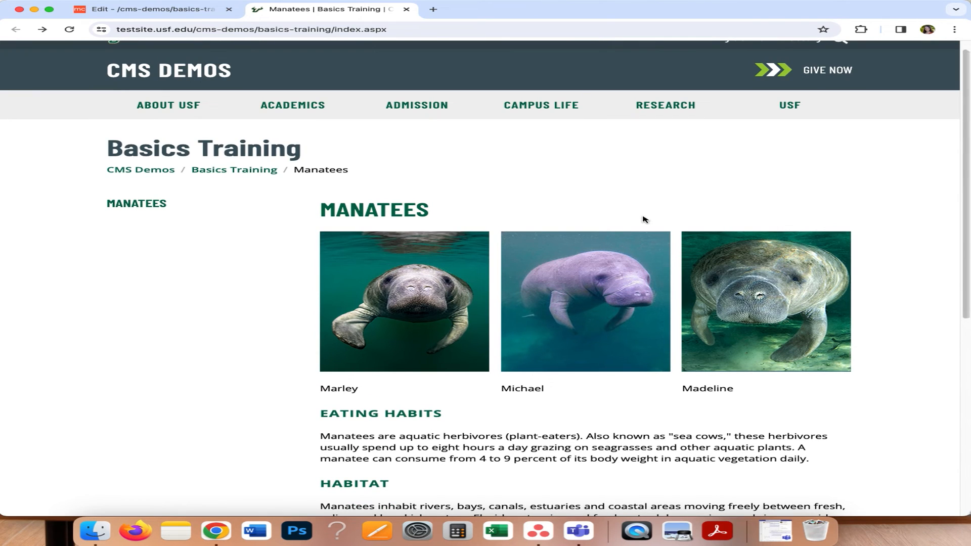
click(406, 9)
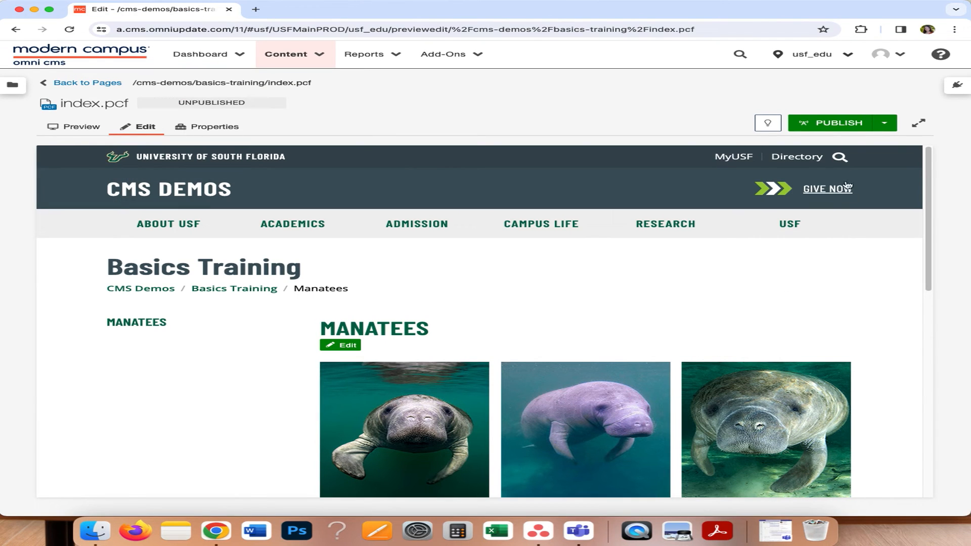
- Publish index.pcf to the Production target with the version description "Publish live - final draft."
click(823, 125)
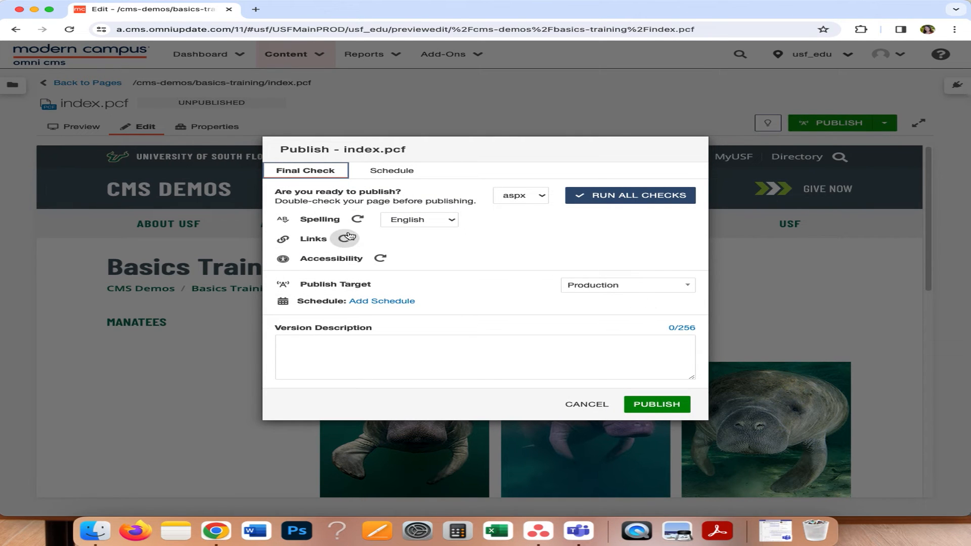
click(669, 289)
click(669, 288)
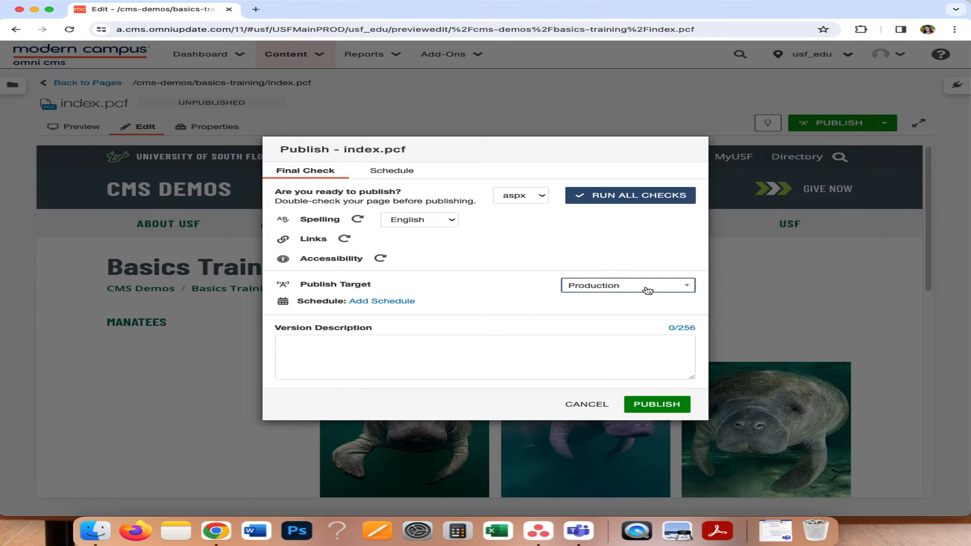
click(445, 350)
text(Pi)
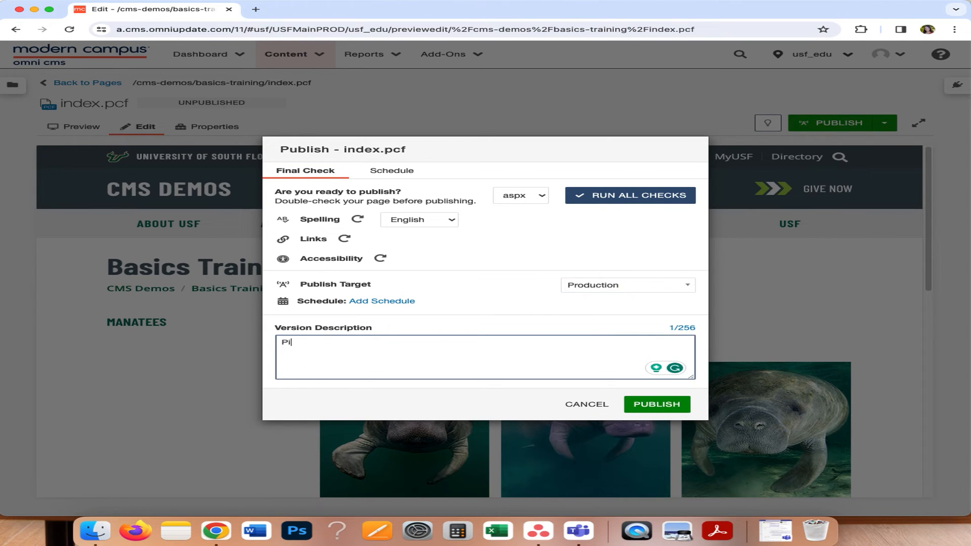
key(BackSpace)
text(ublish live)
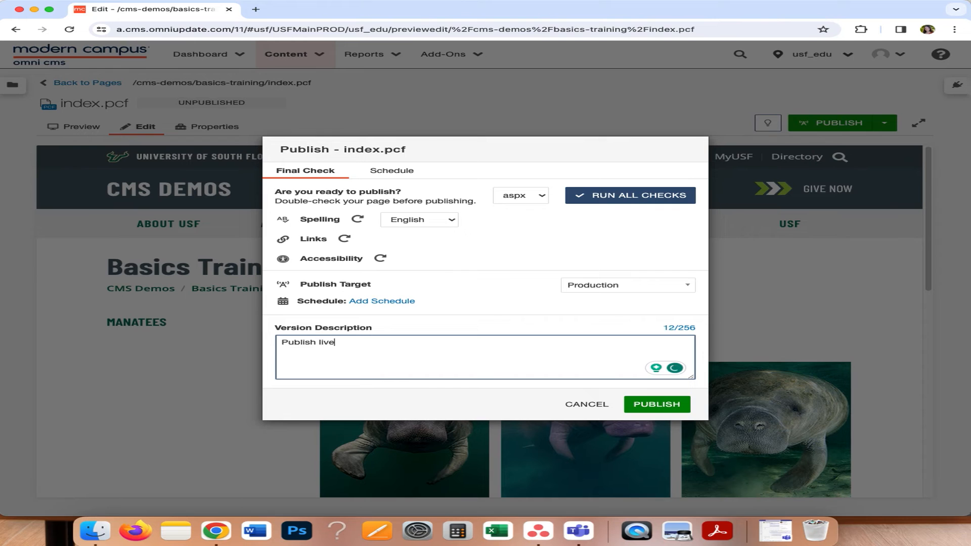
text( - final draft.)
drag(421, 344, 269, 348)
click(325, 343)
click(664, 409)
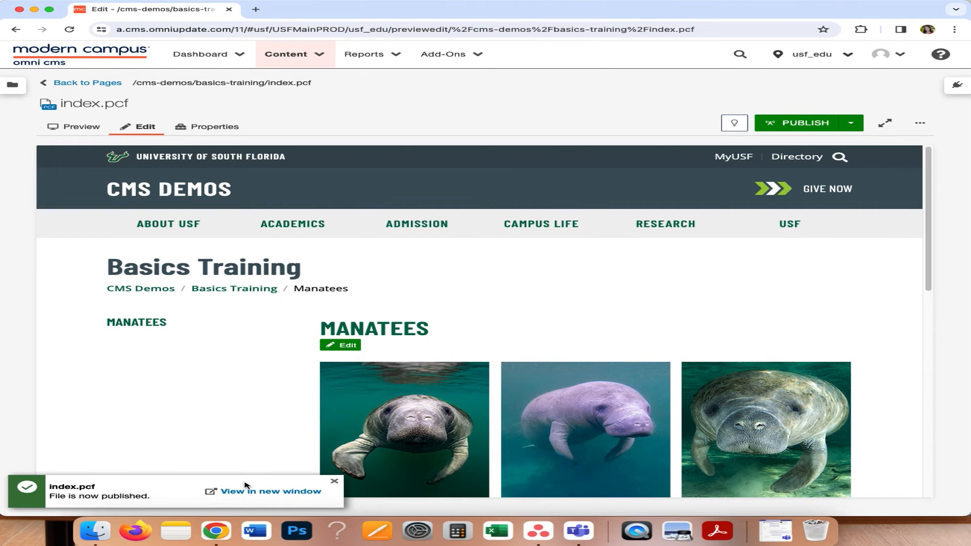
- Open the published production page in a new window and check its full web address, breadcrumb and content
click(248, 491)
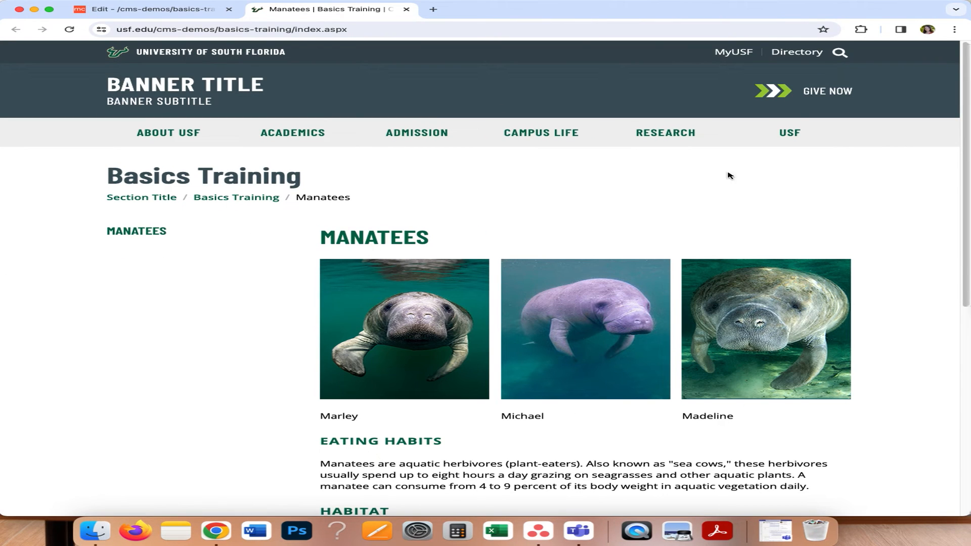
click(142, 29)
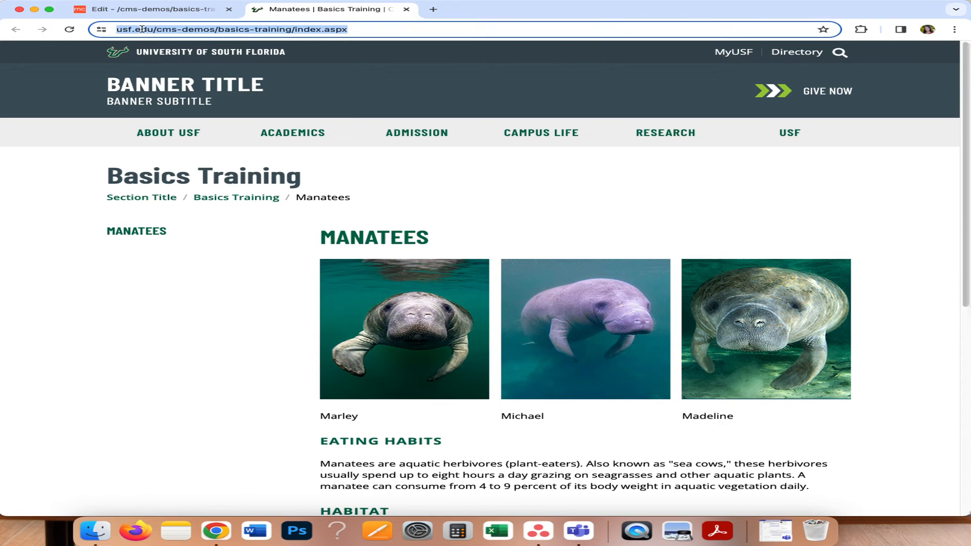
click(183, 29)
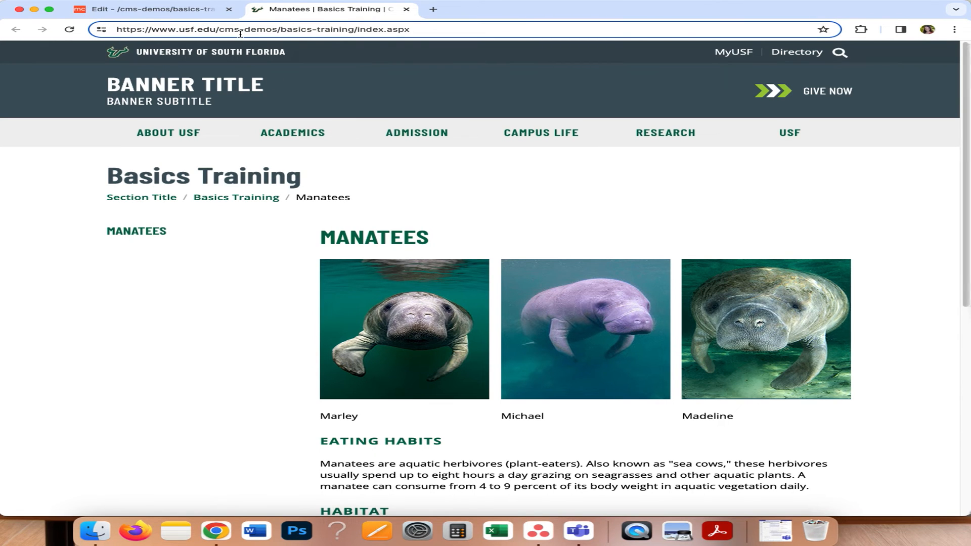
drag(426, 31, 102, 30)
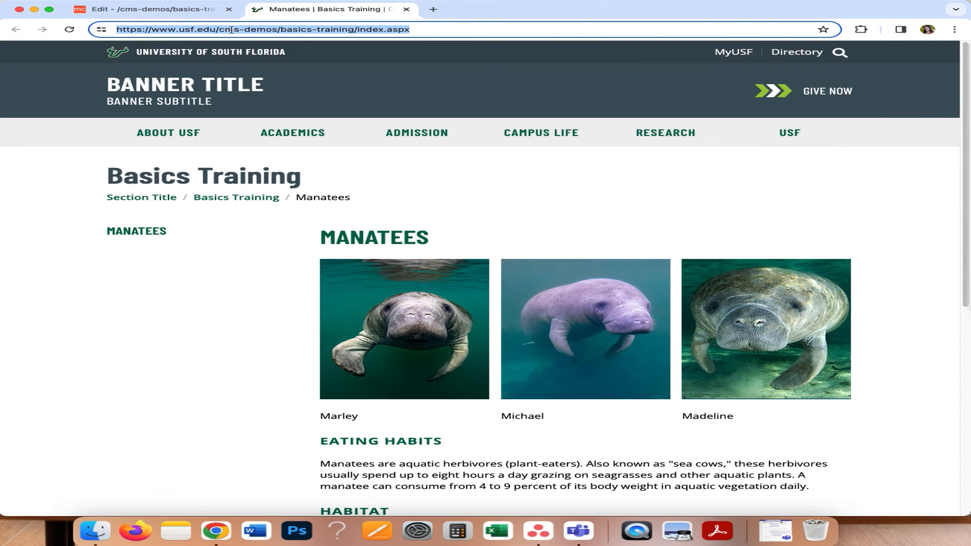
click(478, 201)
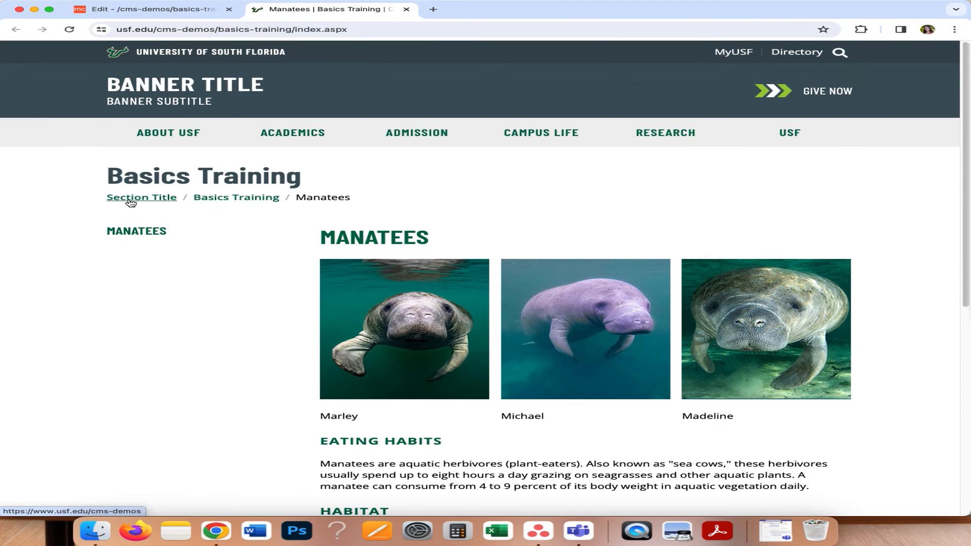
scroll(306, 330, down, 3)
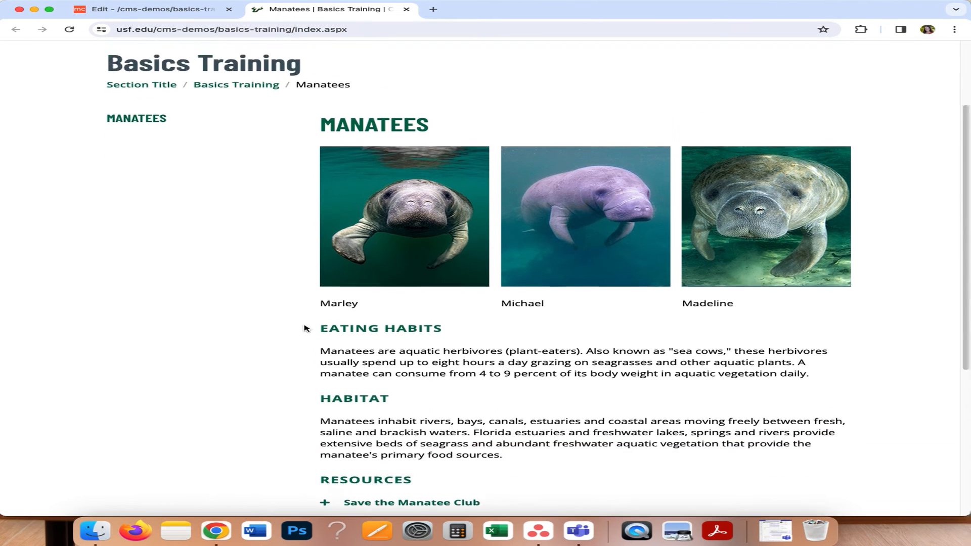
- Review the production page's content, expand its Save the Manatee Club accordion, and close the page
scroll(306, 330, down, 1)
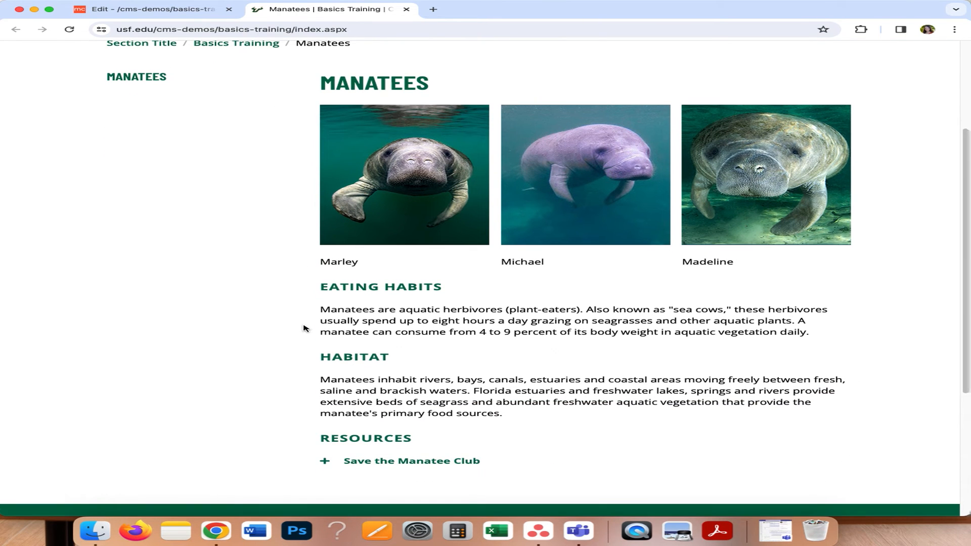
scroll(310, 330, down, 5)
click(369, 286)
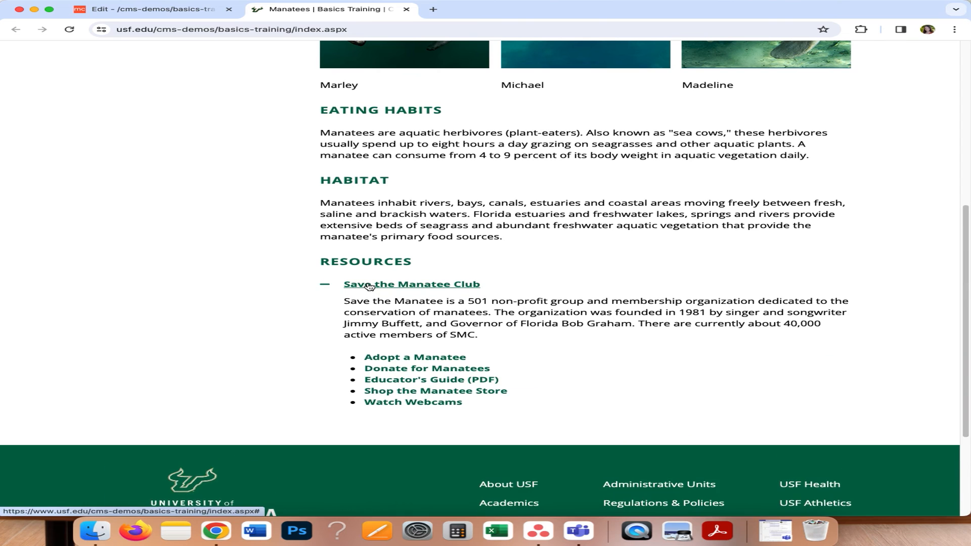
scroll(260, 269, up, 10)
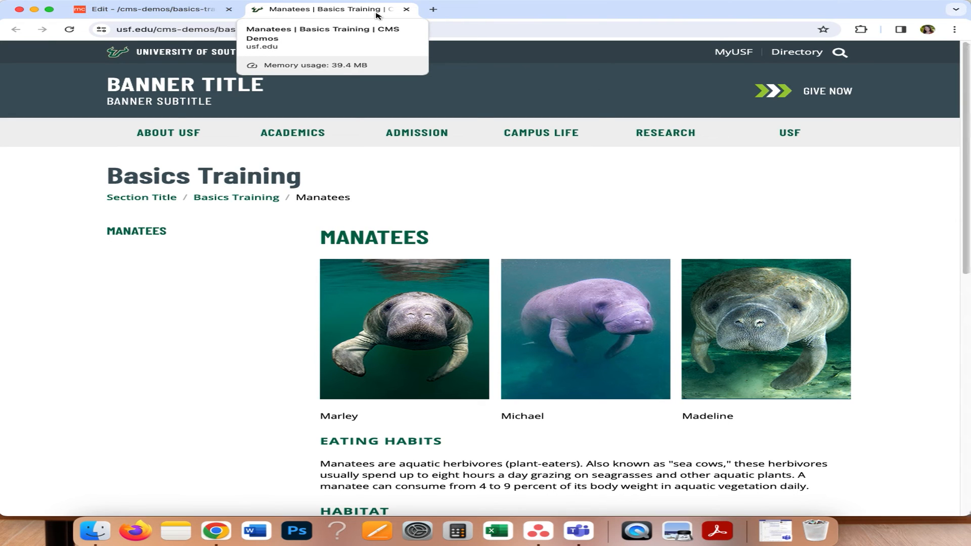
click(407, 10)
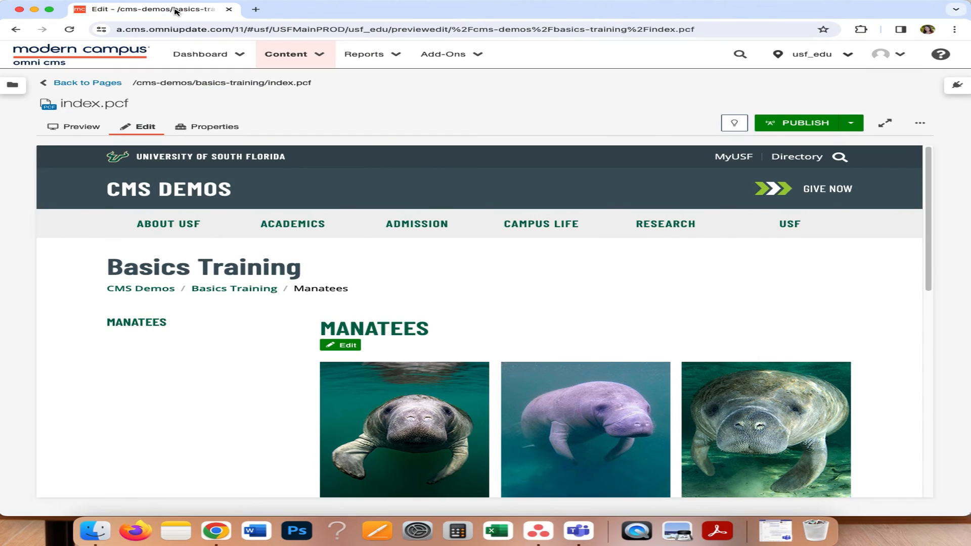
- Return to the basics-training folder and move index.pcf to the Recycle Bin
click(106, 85)
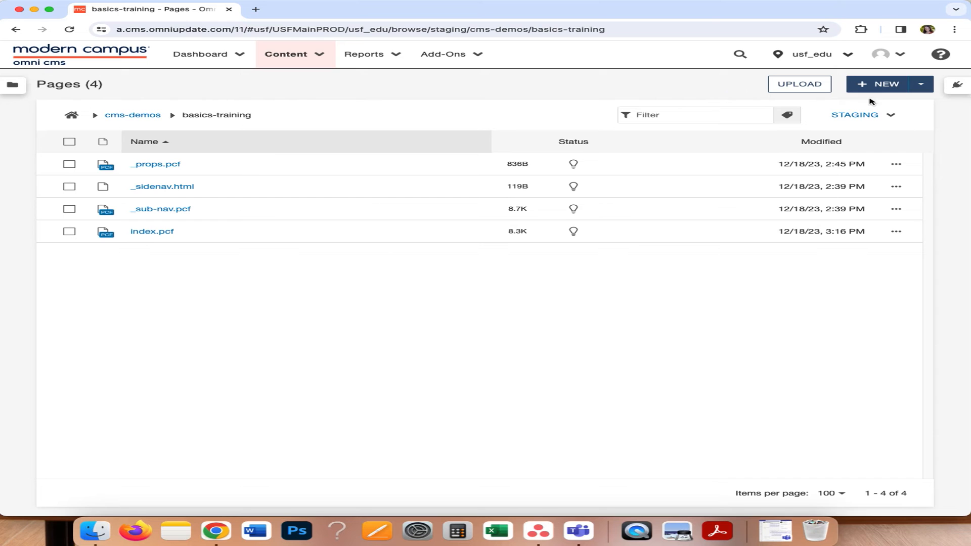
click(70, 232)
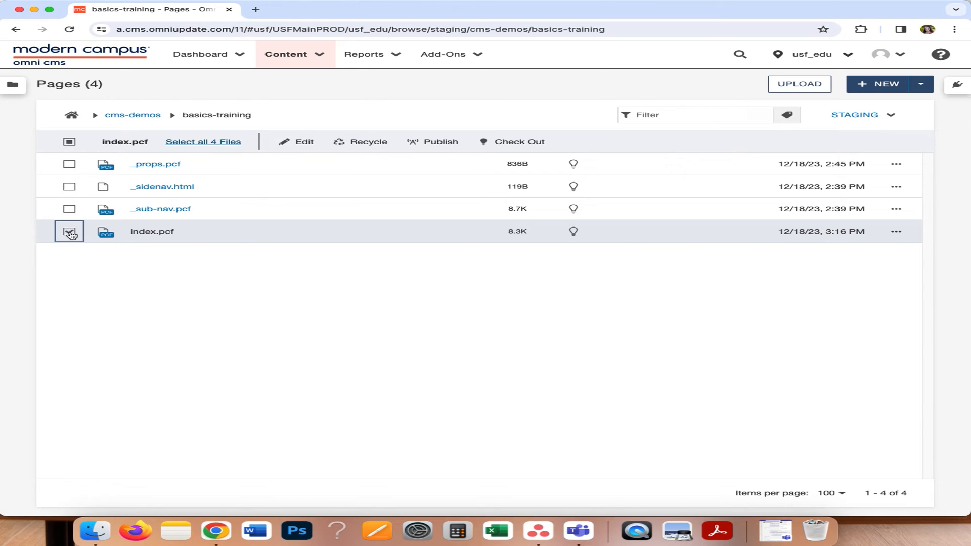
click(355, 144)
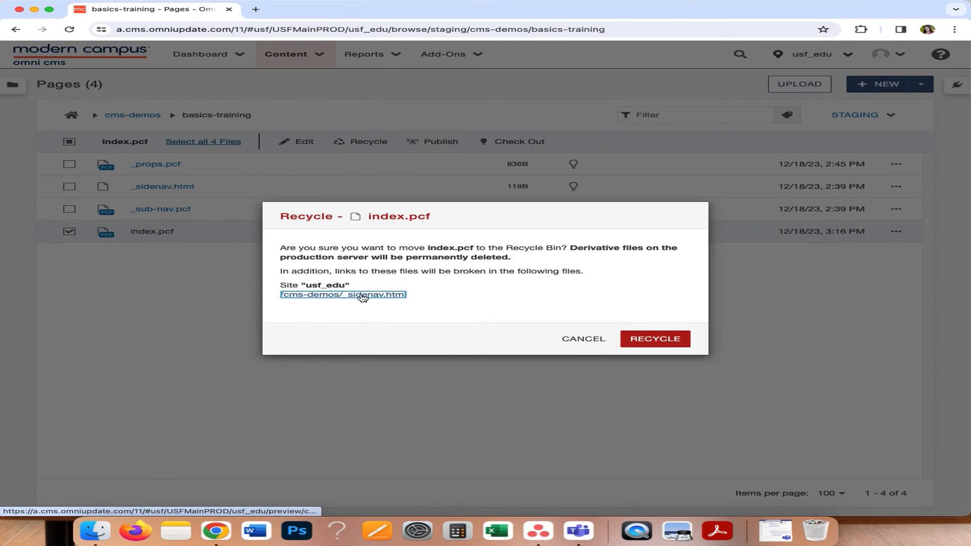
click(653, 339)
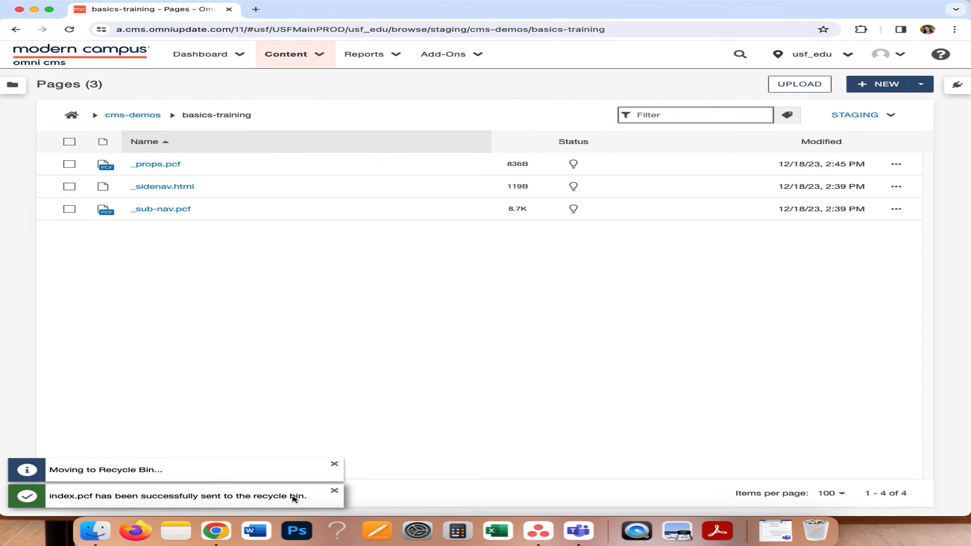
click(359, 91)
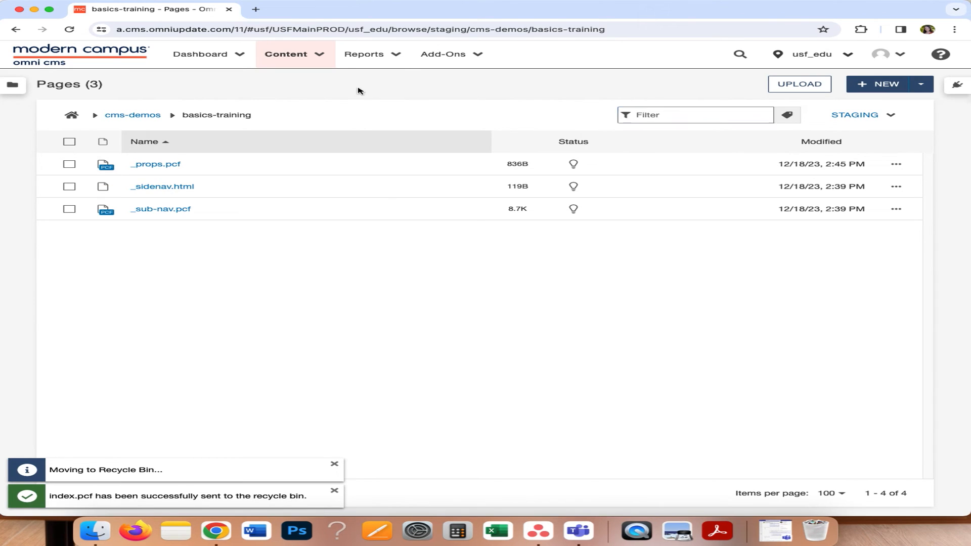
- Open the Recycle Bin and sort its items by Recycle Date with the most recent first
click(320, 55)
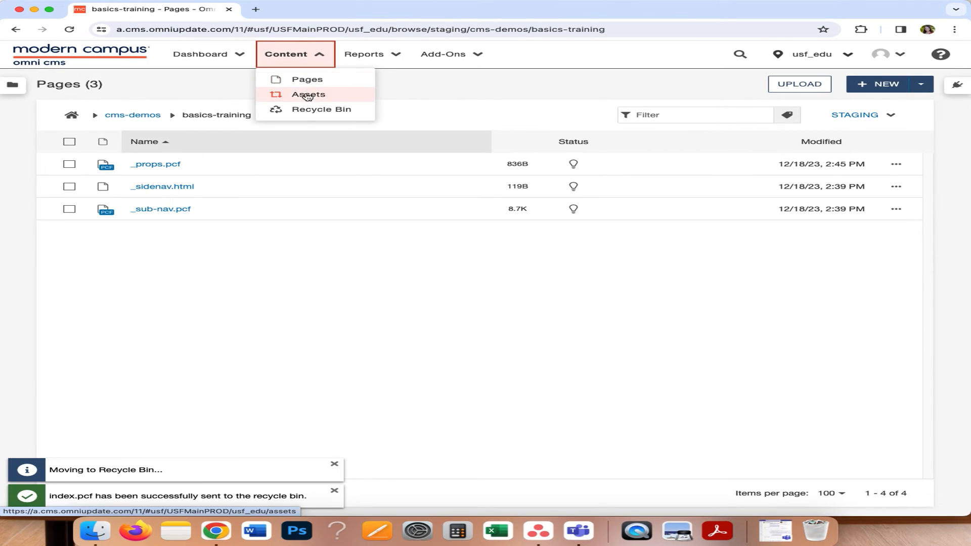
click(306, 111)
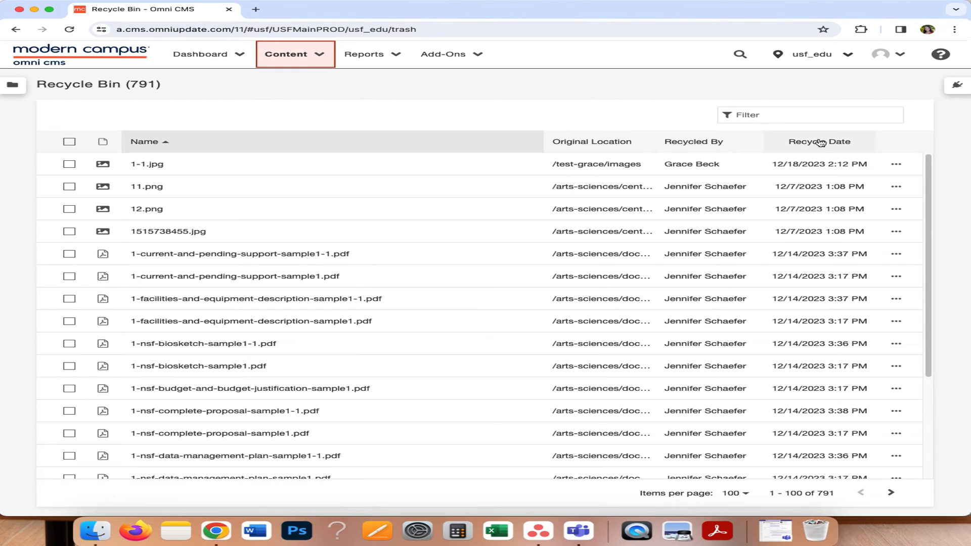
click(781, 142)
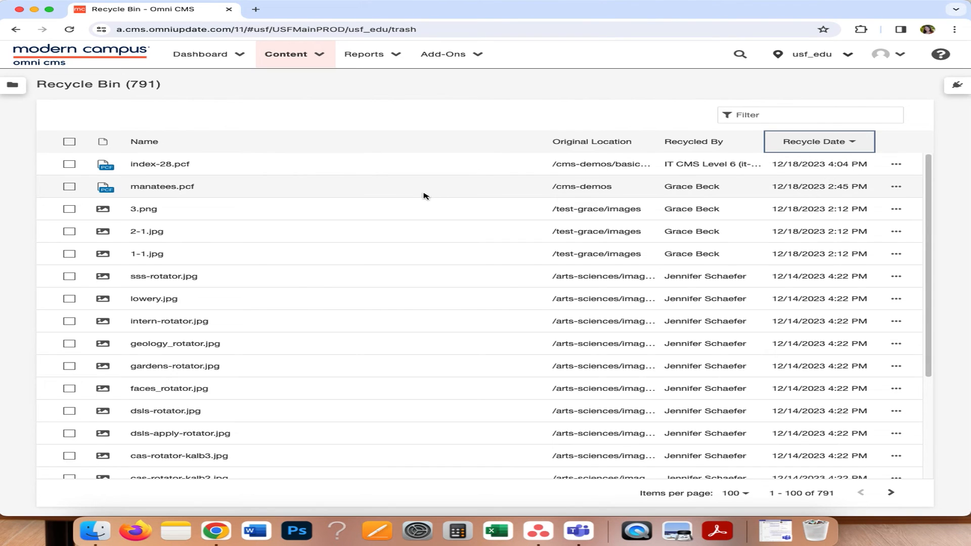
key(super+r)
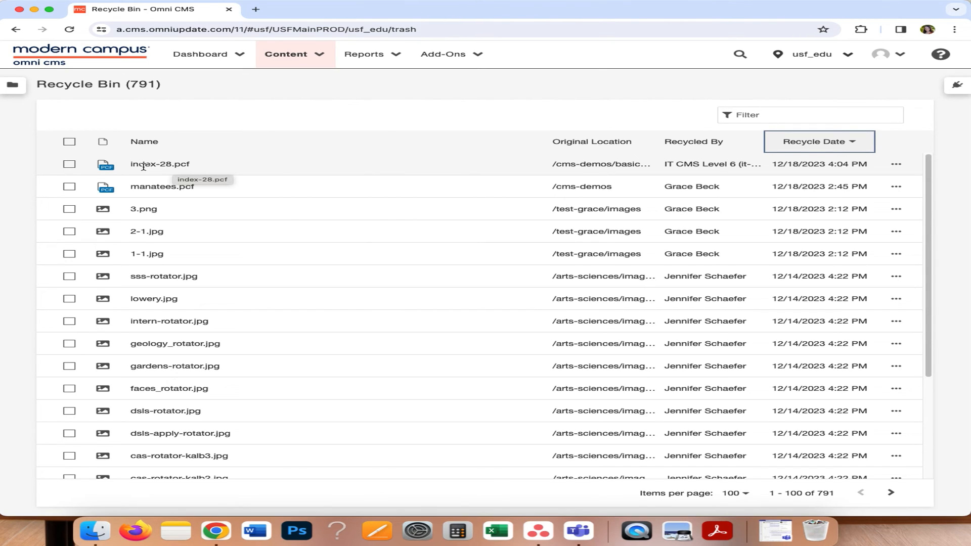
- Restore index-28.pcf from the Recycle Bin to its previous location
click(70, 165)
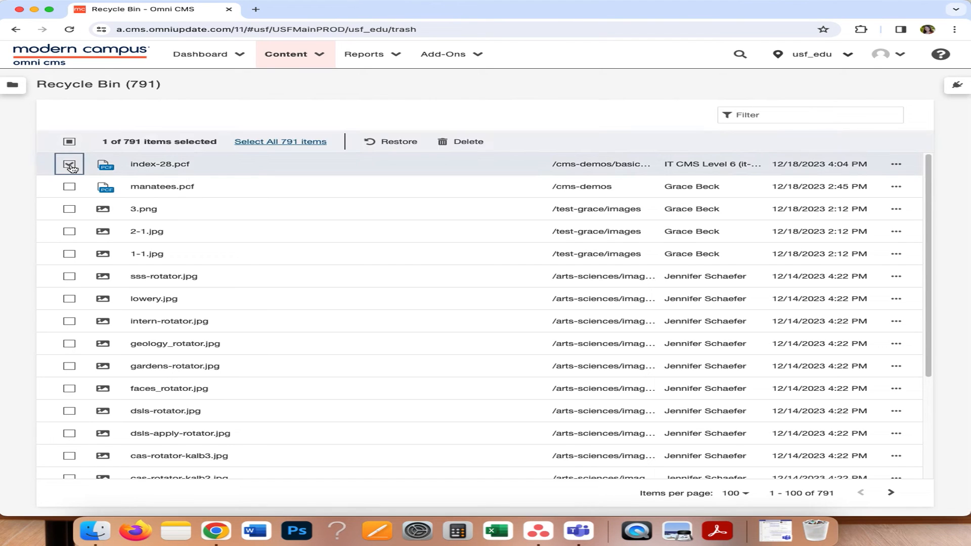
click(372, 145)
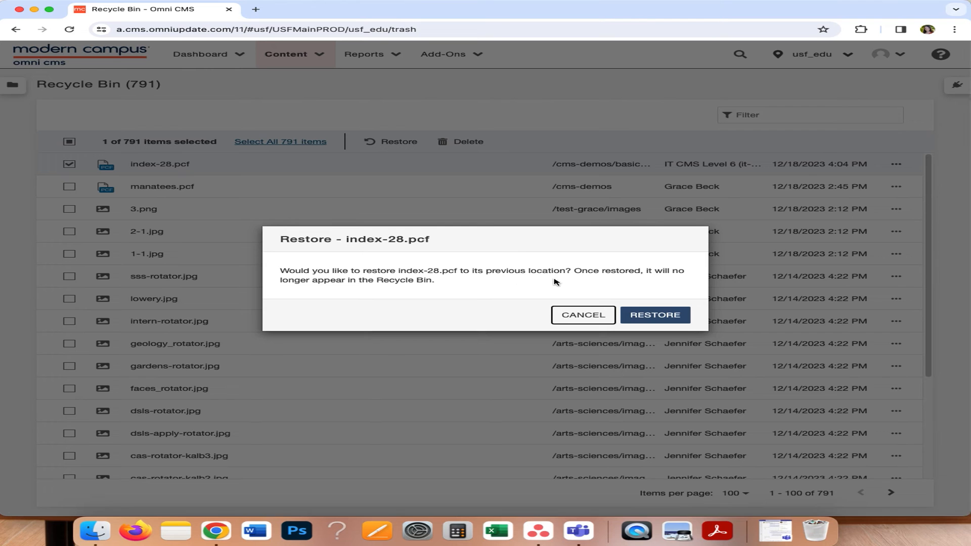
click(655, 315)
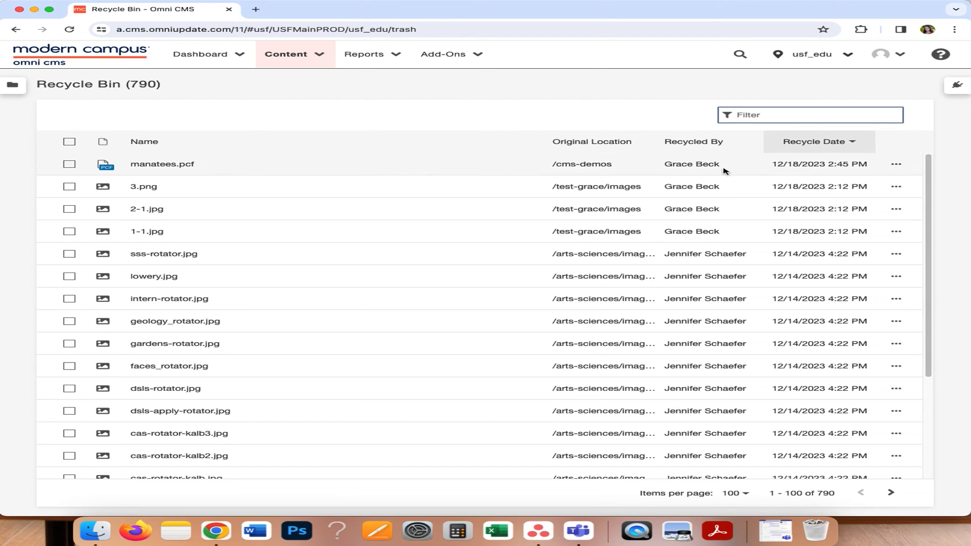
- Permanently delete manatees.pcf from the Recycle Bin, confirming with the word "delete"
click(69, 165)
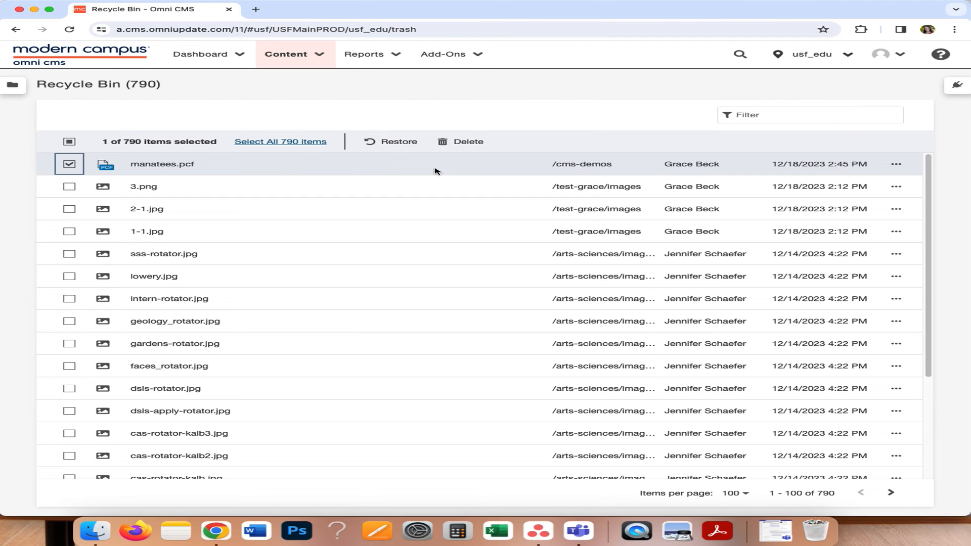
click(456, 143)
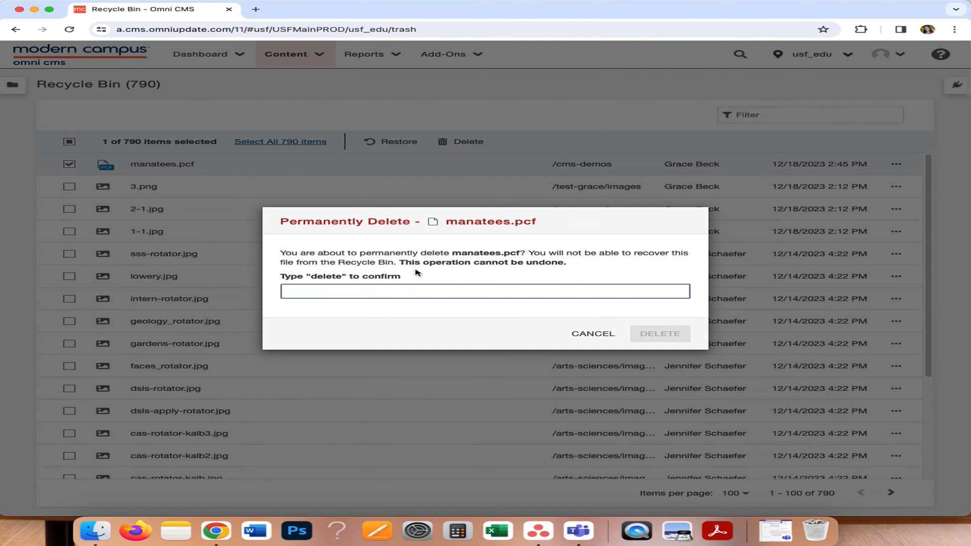
click(345, 294)
text(delete)
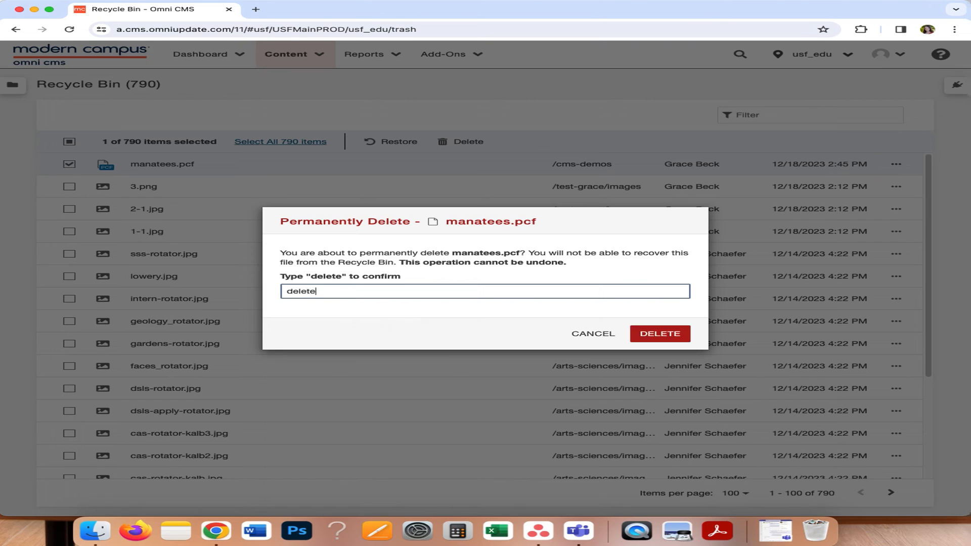
click(661, 334)
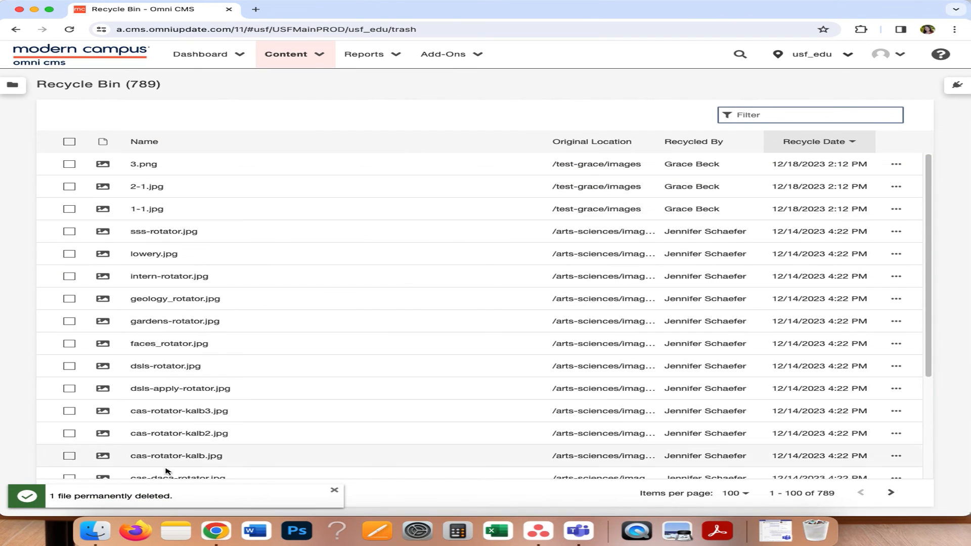
- Return to the site's pages, filter them by "cms", and open the basics-training folder inside cms-demos
click(320, 62)
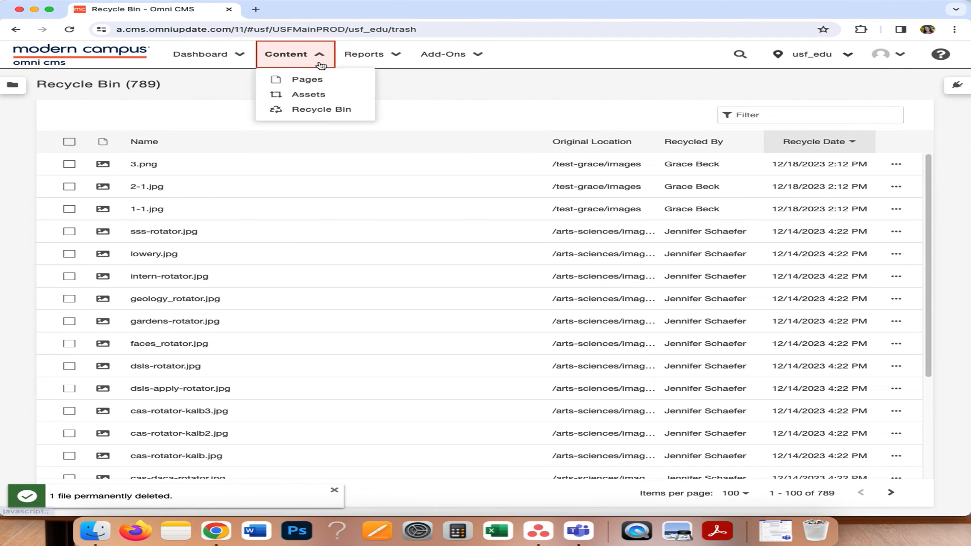
click(320, 80)
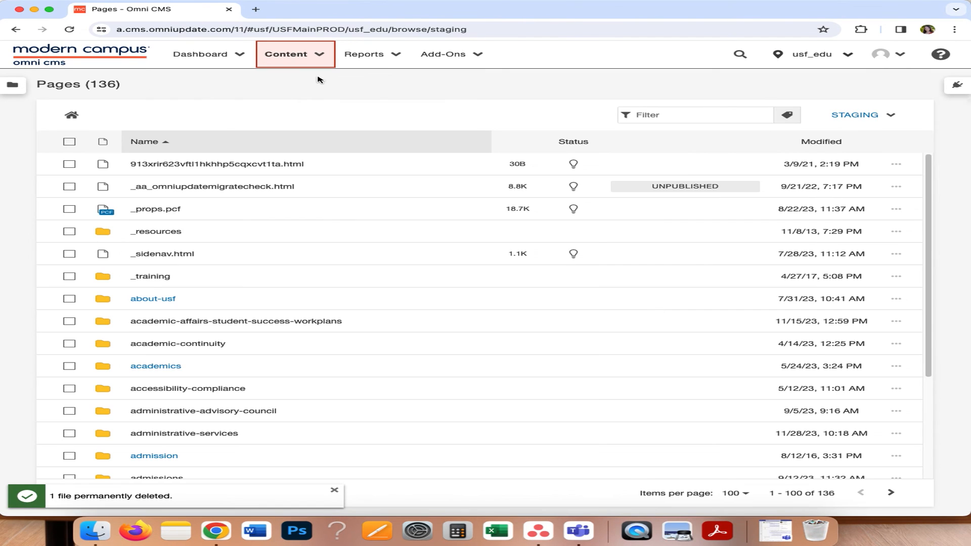
click(674, 114)
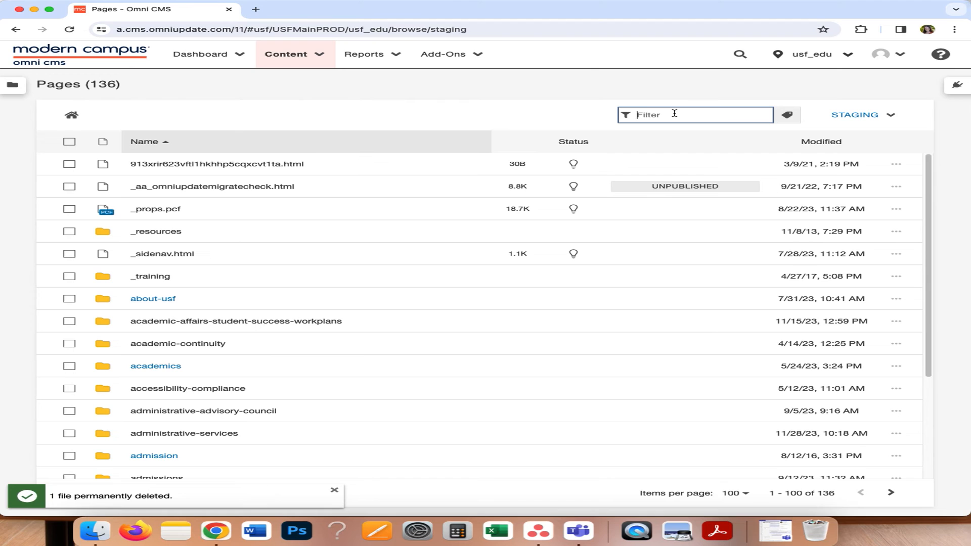
text(cms)
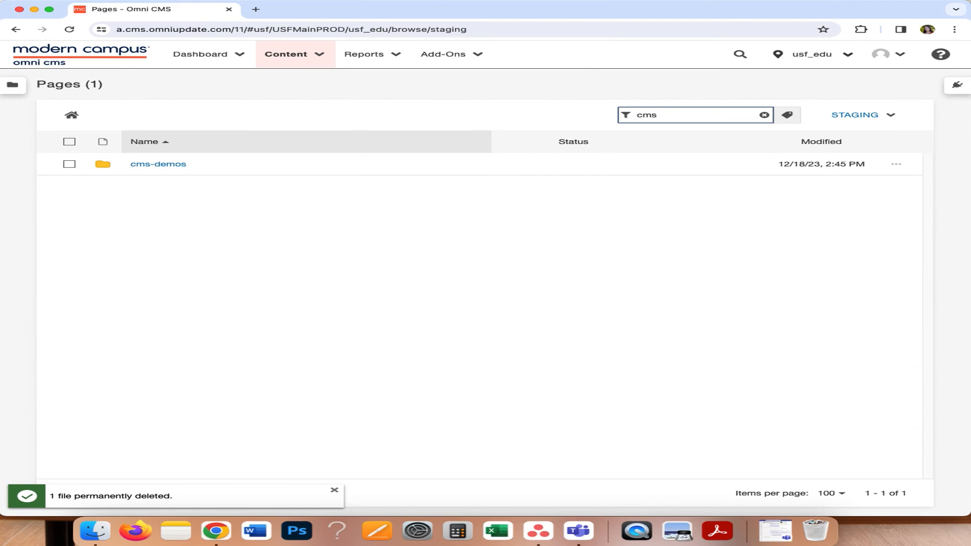
click(167, 164)
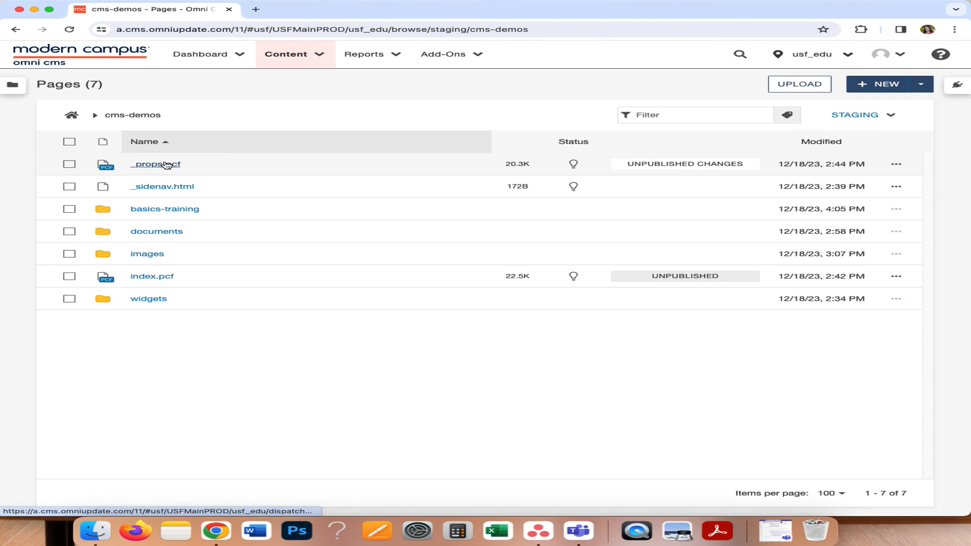
click(165, 209)
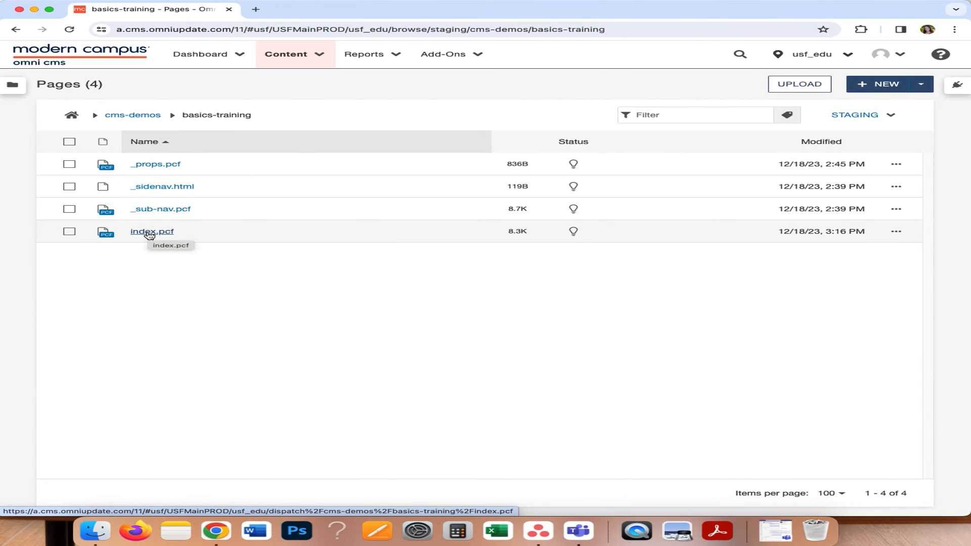
- Check the basics-training folder's files in the Test and Production views, and return to the Staging view
click(849, 116)
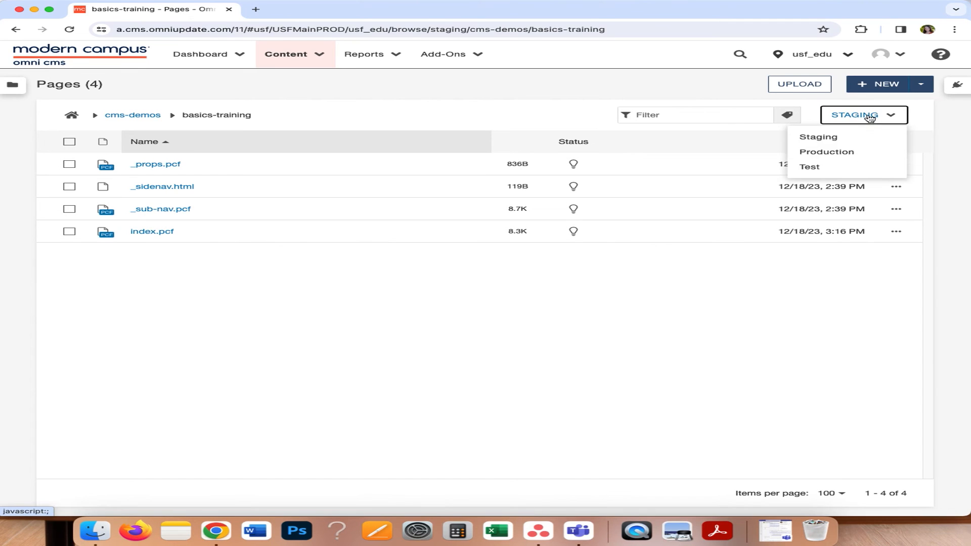
click(839, 172)
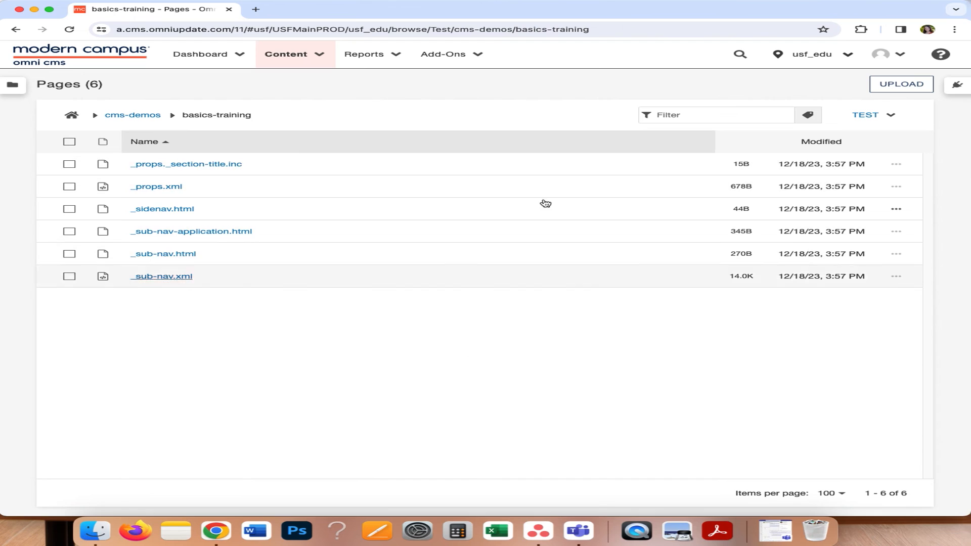
click(886, 116)
click(865, 151)
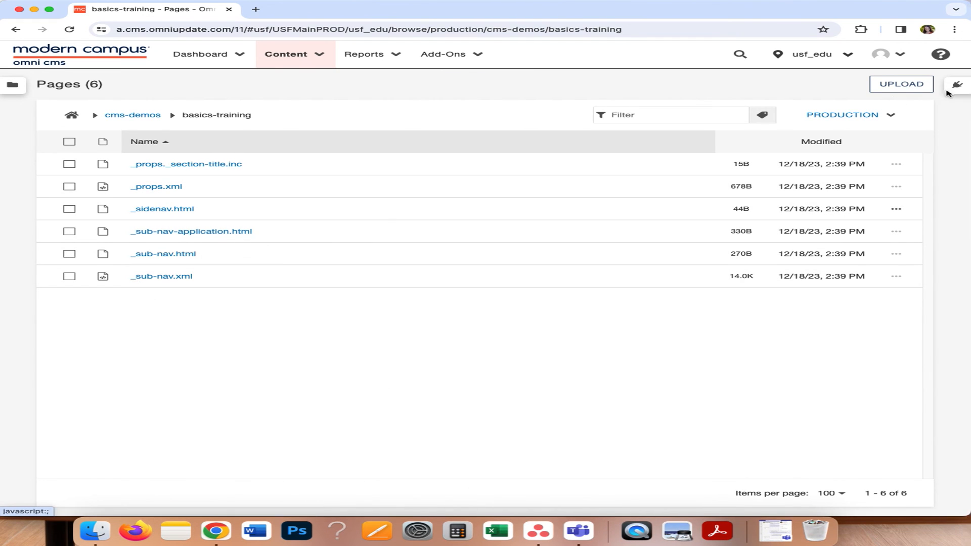
click(889, 115)
click(866, 136)
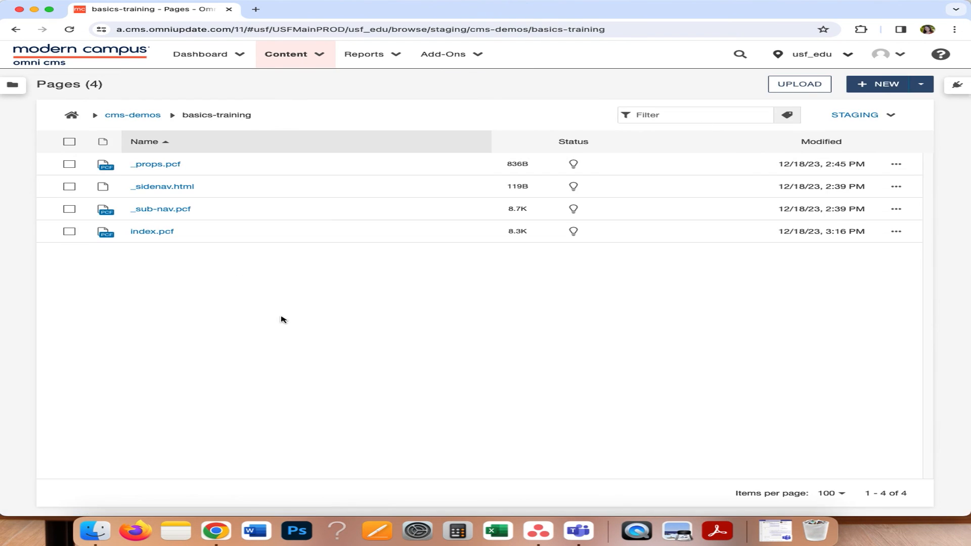
- Publish index.pcf to the Test target and show the basics-training folder's Test files
click(69, 231)
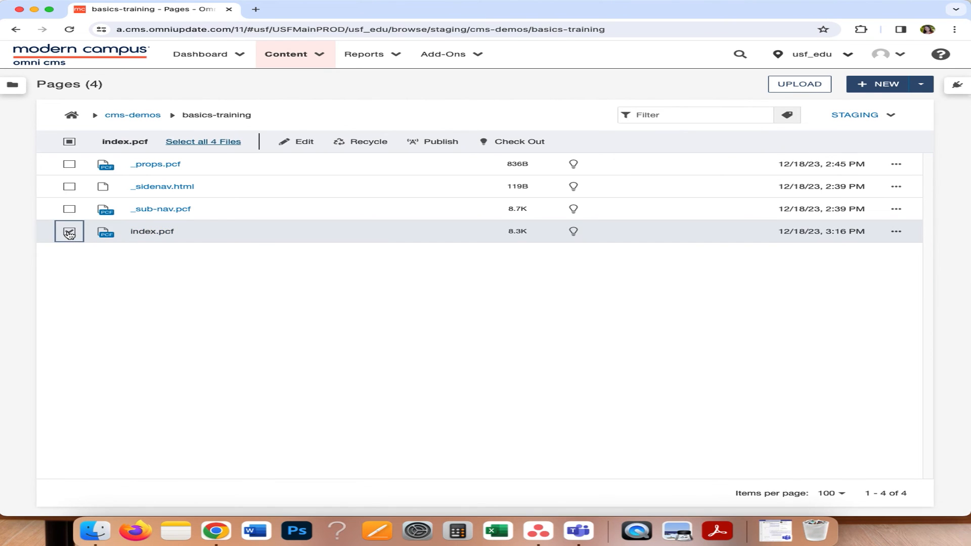
click(435, 142)
click(625, 286)
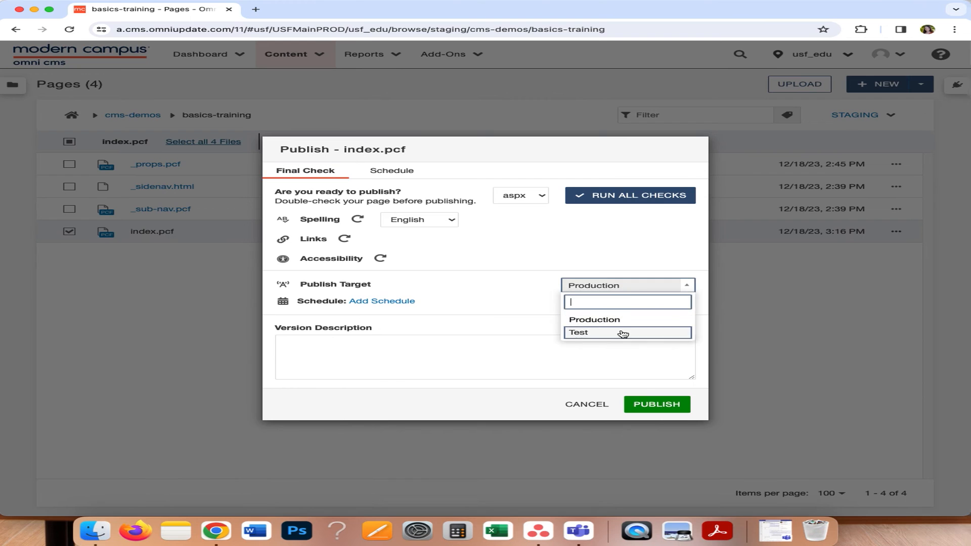
click(626, 340)
click(651, 405)
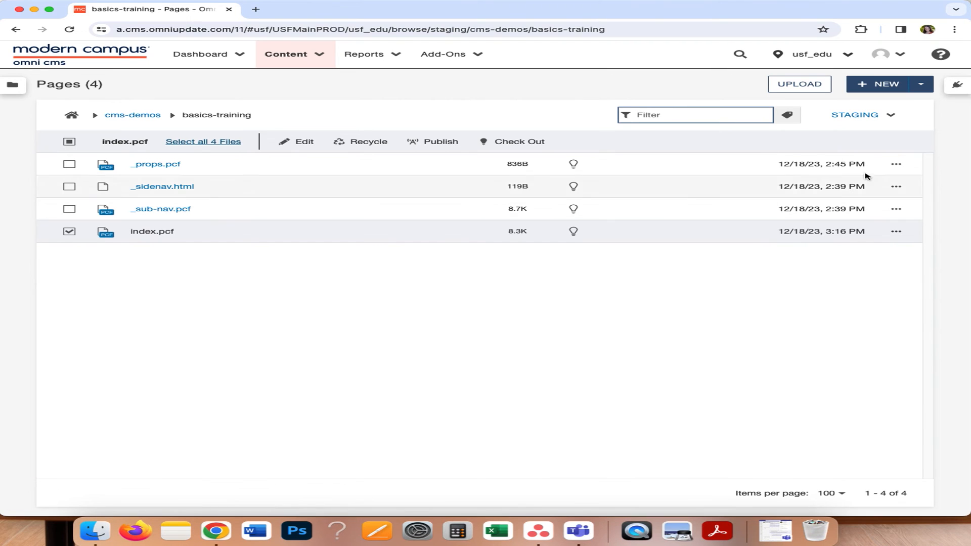
click(892, 122)
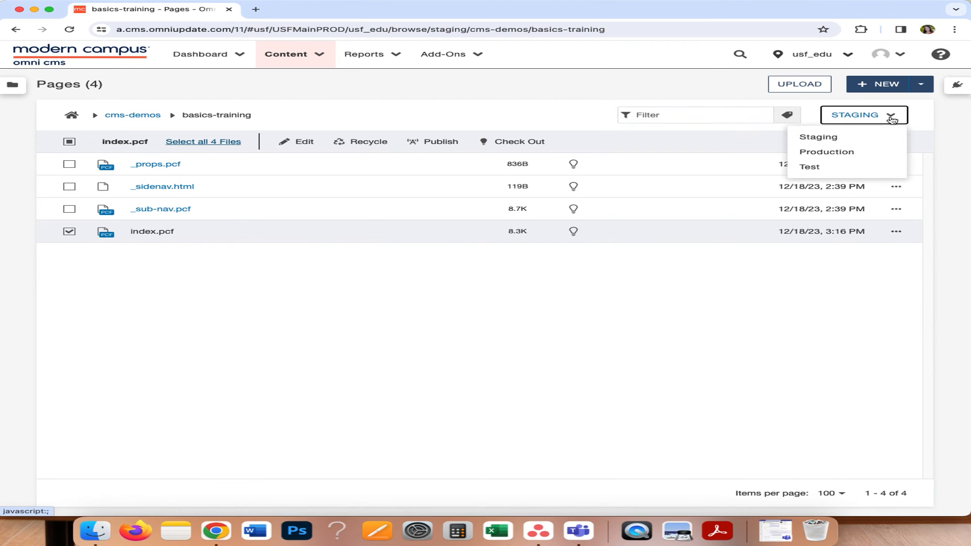
click(823, 170)
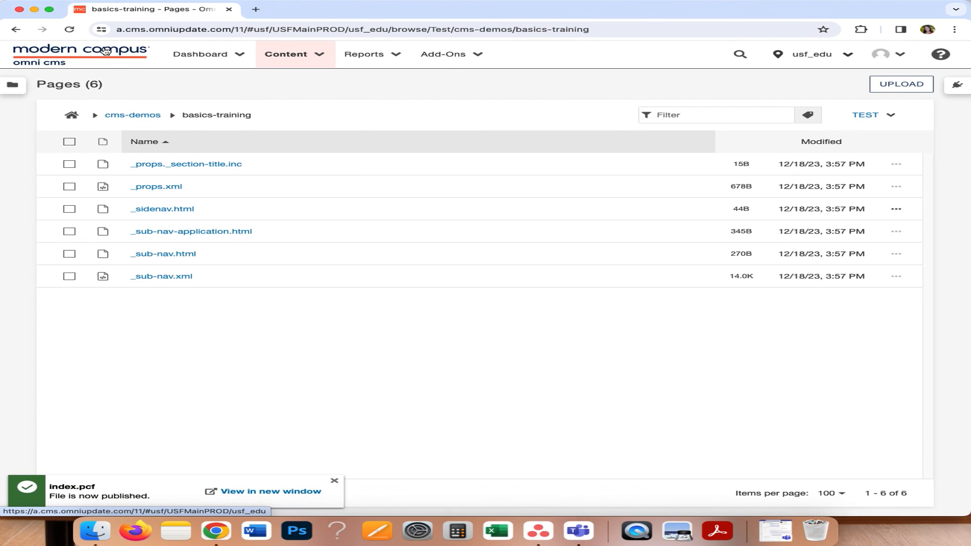
- Reload the basics-training folder's Test files and return to the Staging view
click(72, 31)
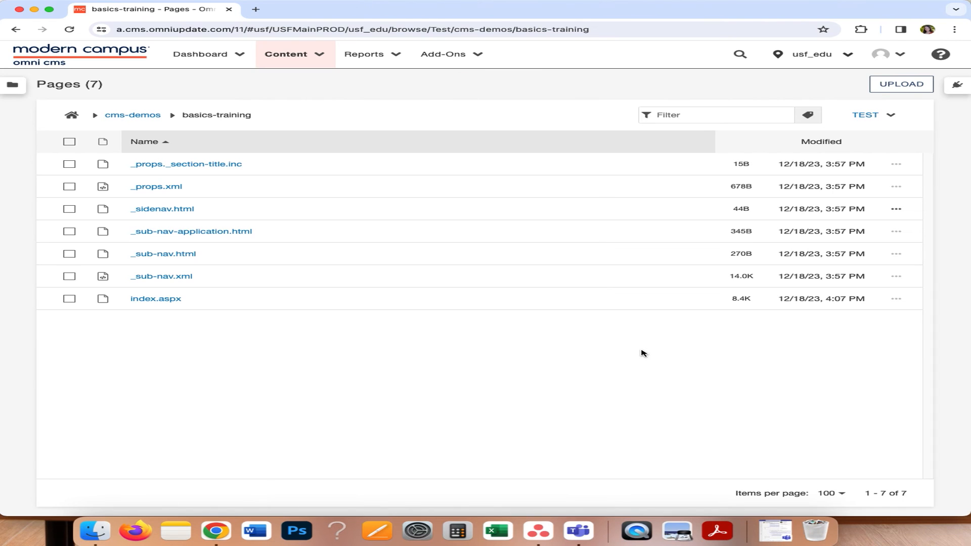
click(891, 116)
click(869, 135)
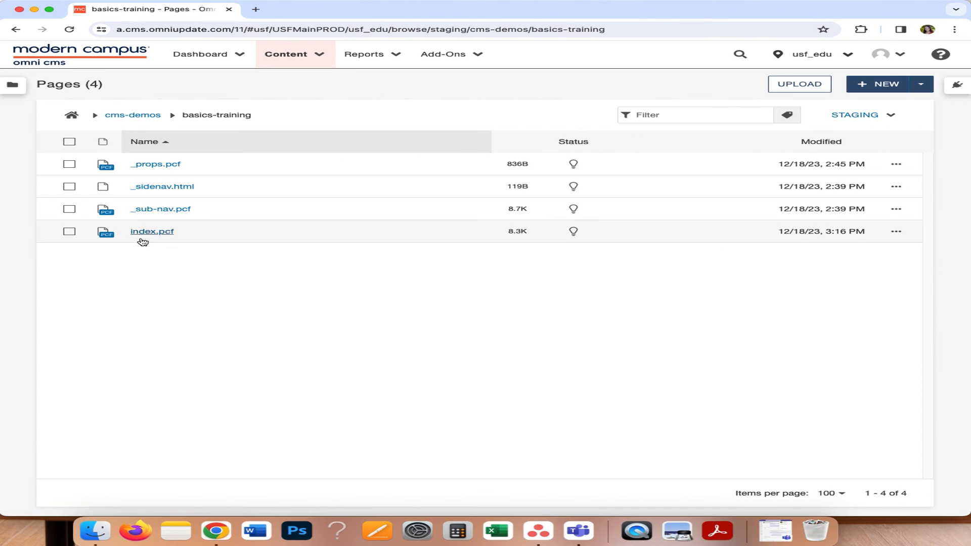
- Open index.pcf for editing, change the first image's caption to "Miss Marley Mae", and save the page
click(143, 240)
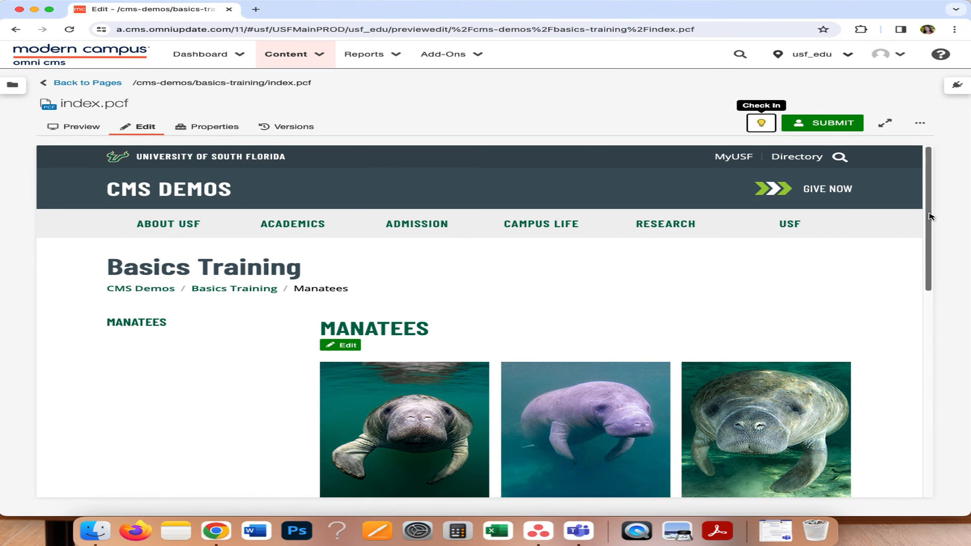
scroll(931, 217, down, 5)
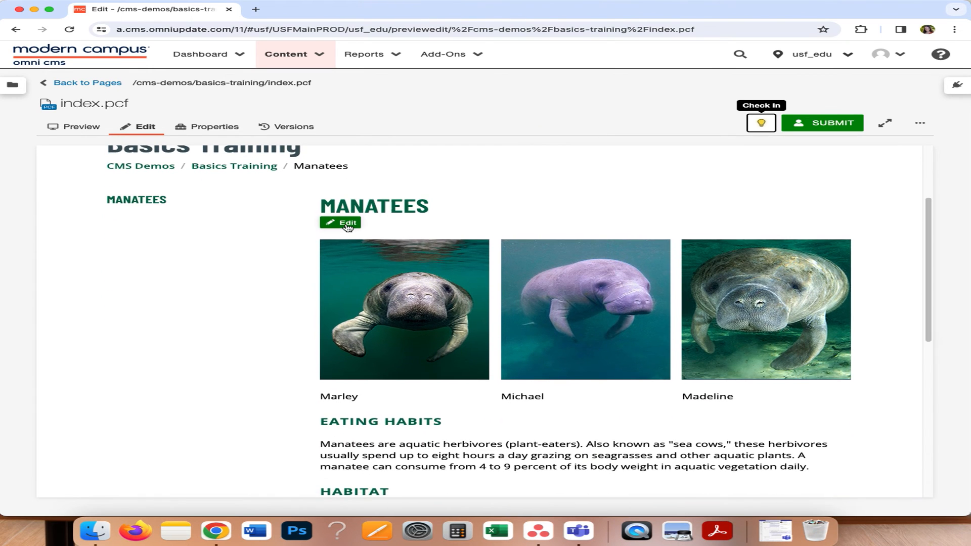
click(348, 224)
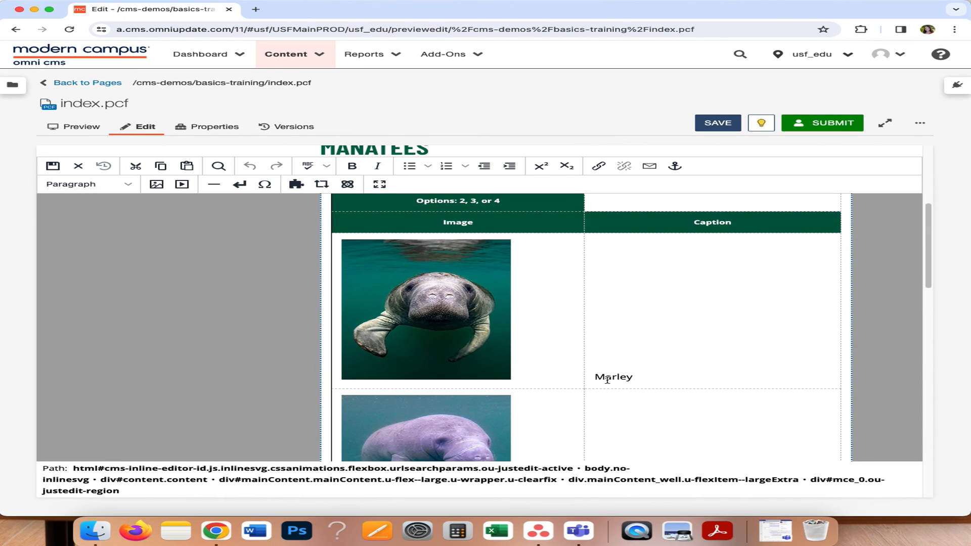
click(597, 377)
text(Miss )
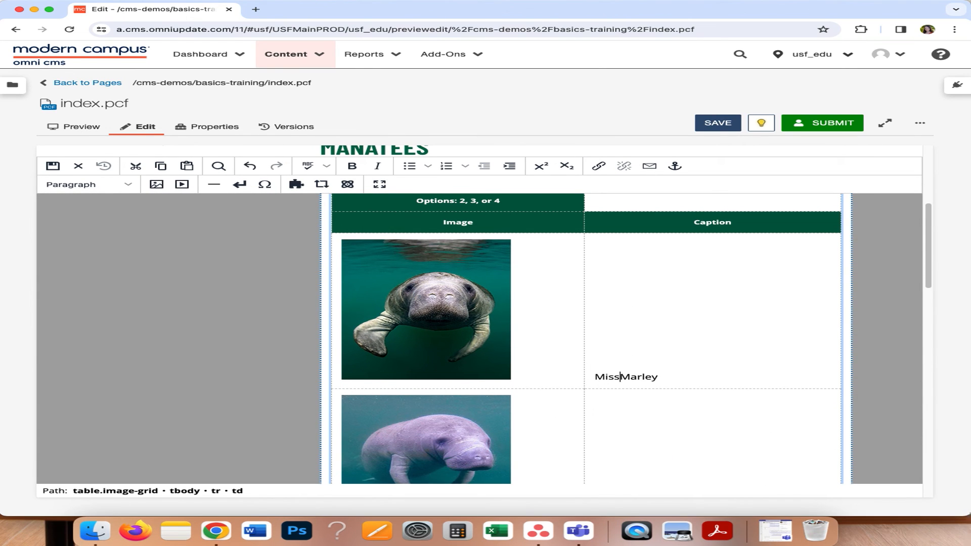
text( Mae)
click(719, 123)
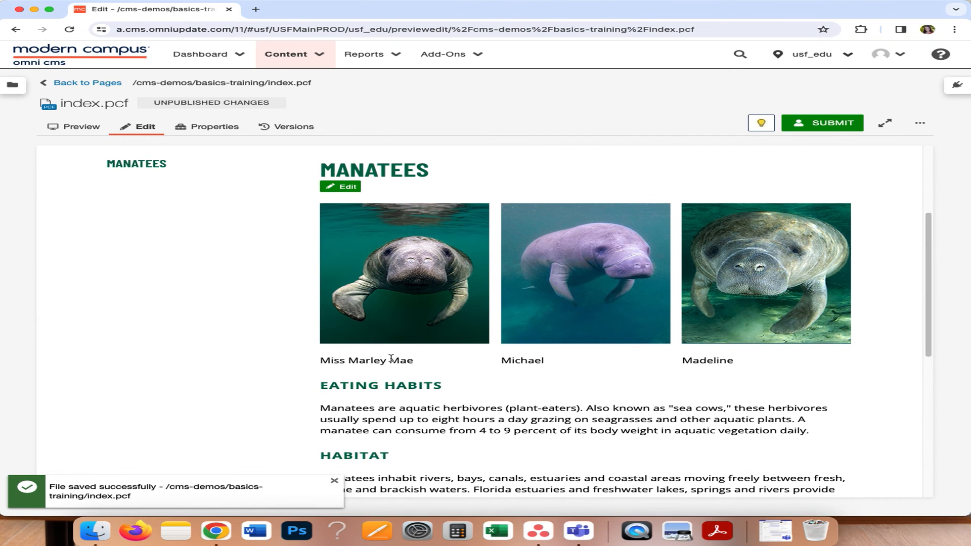
scroll(566, 377, up, 3)
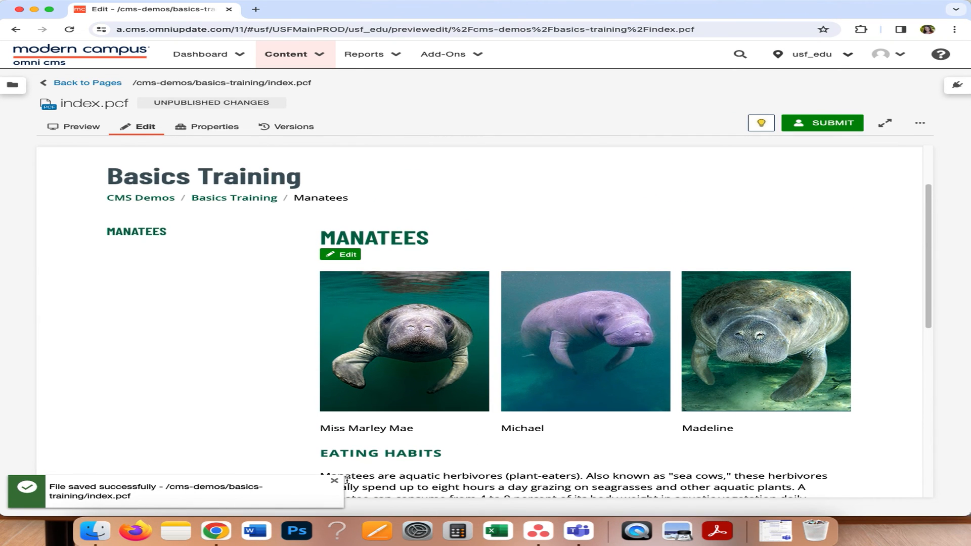
click(336, 481)
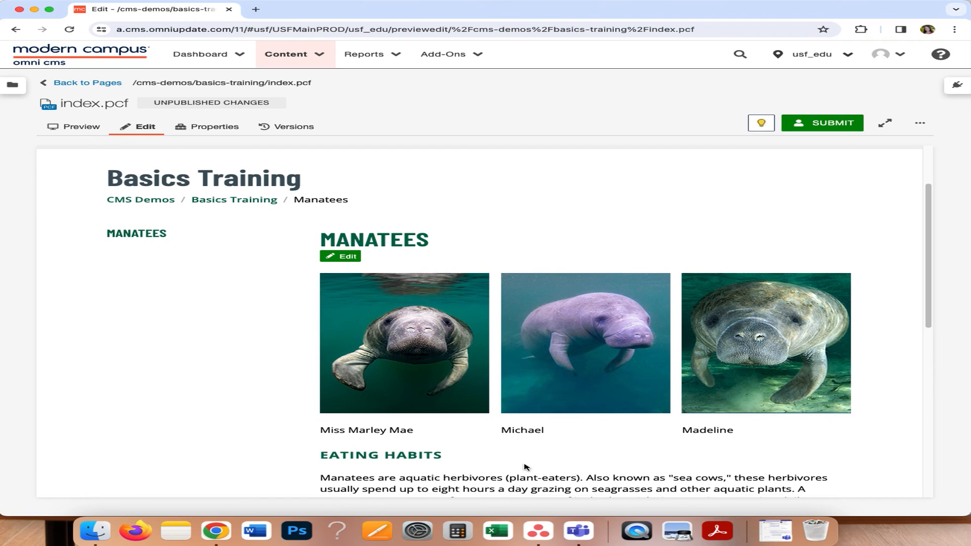
- Start submitting index.pcf for approval with the subject "Update to Manatee's Name"
click(815, 126)
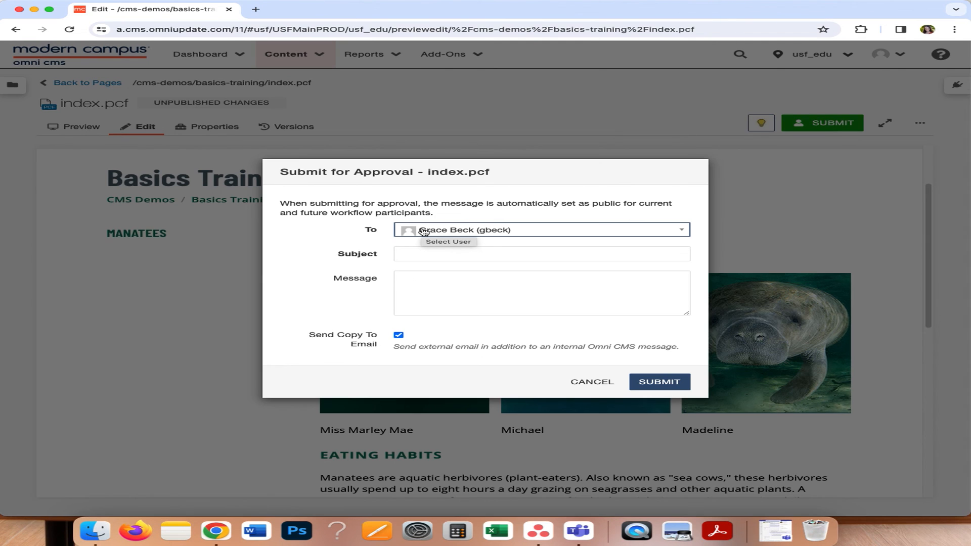
click(436, 255)
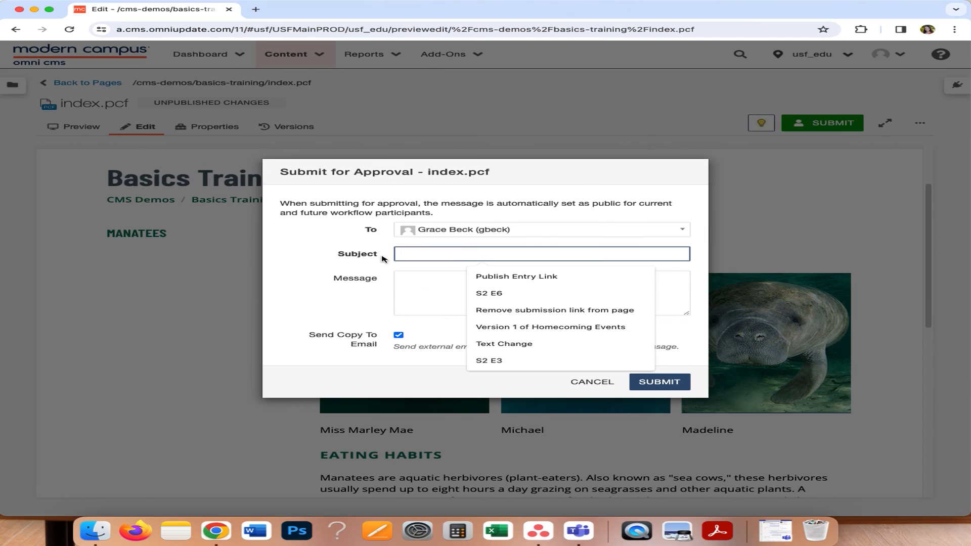
text(Update to Manatee)
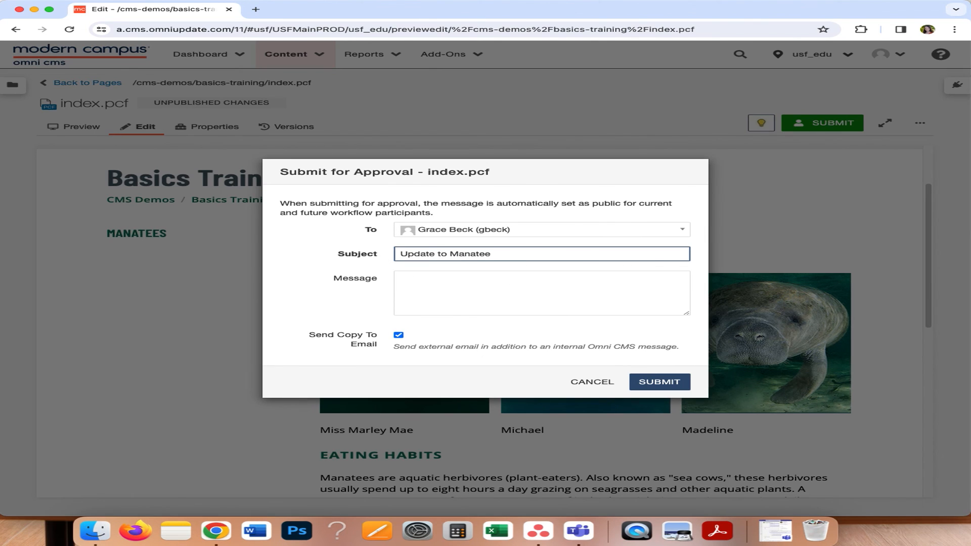
text('s Name)
- Greet the approver, write "I updated Marley's name on the test page. Please review and publish when ready. Thanks!" and submit the page for approval
click(466, 280)
text(Hi Gtrace)
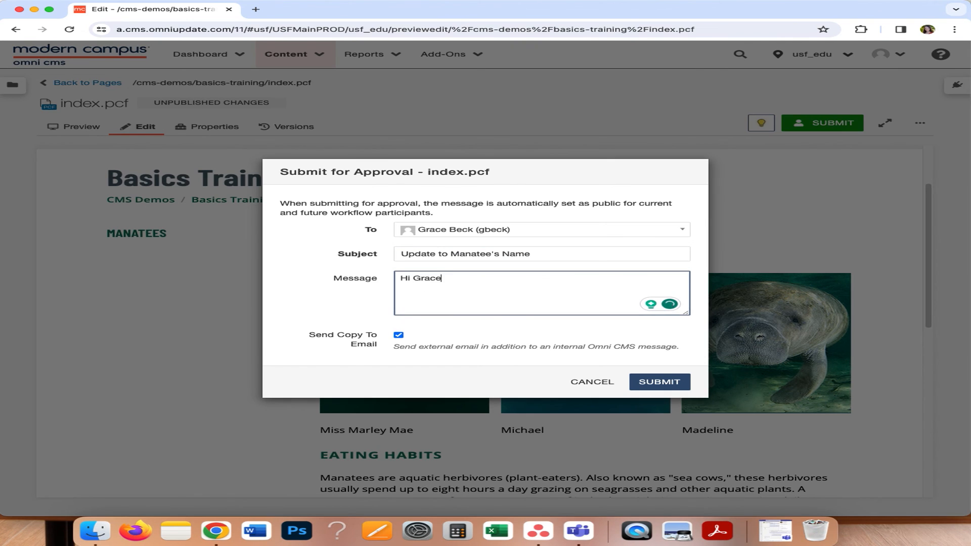
text(,)
key(Return)
key(Return)
text(I updated Marley's nam)
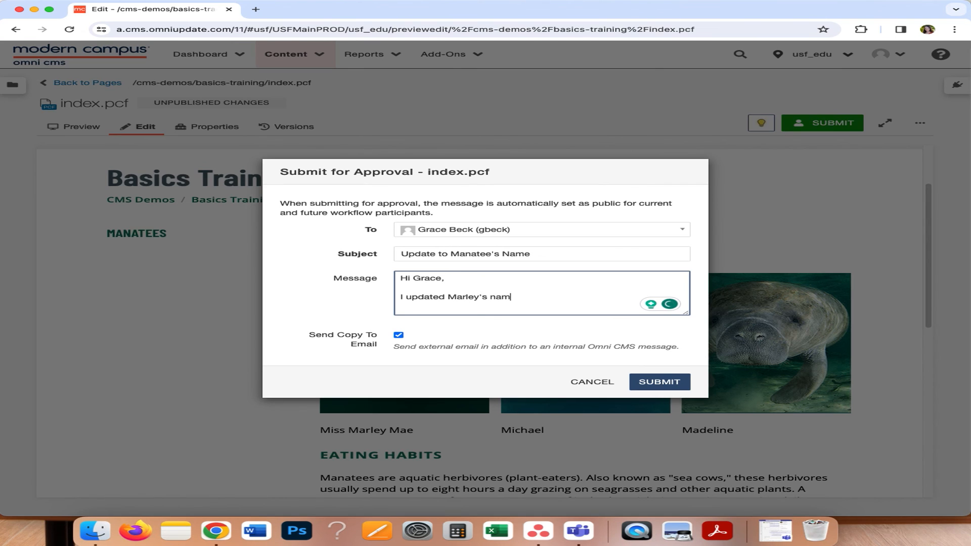
text(e on the test page. Please re)
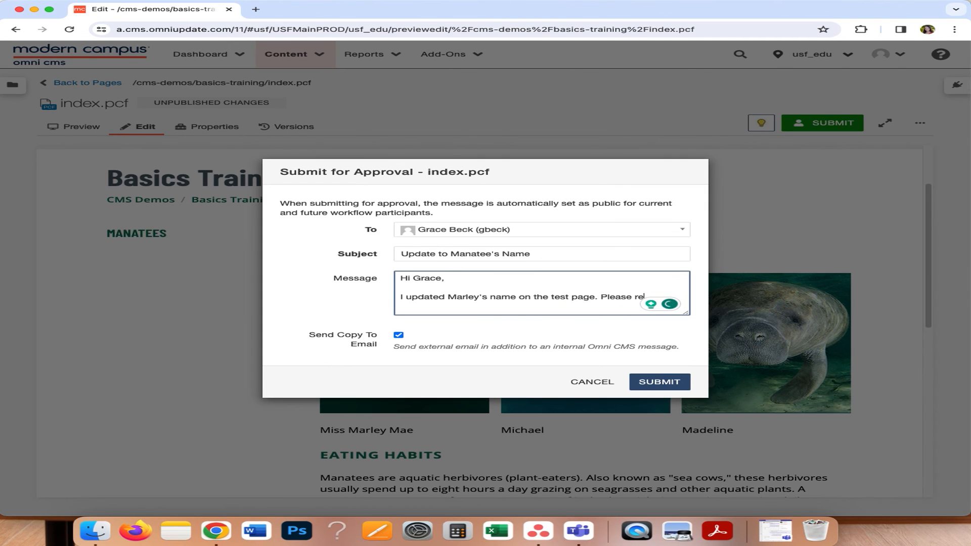
text(view and publish w)
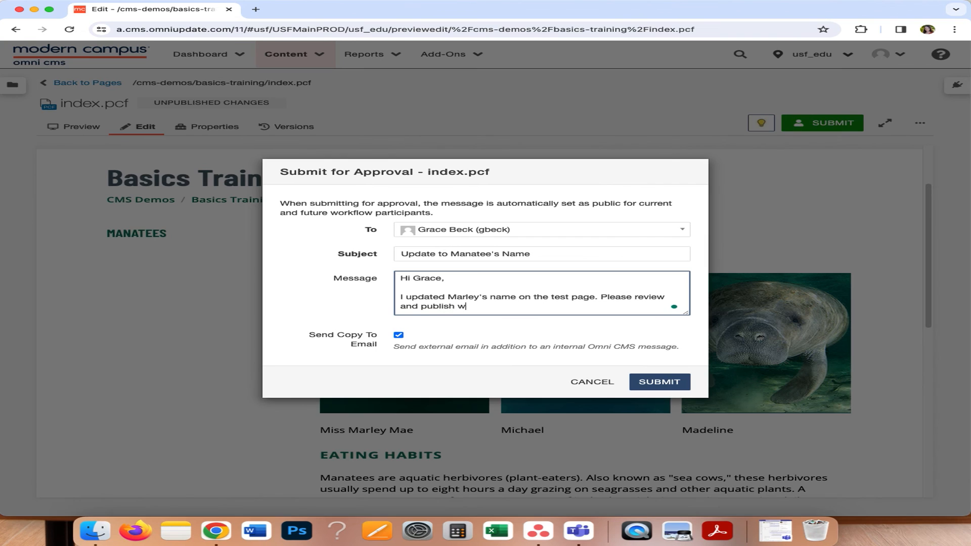
text(hen ready.)
key(Return)
key(Return)
text(Thanks!)
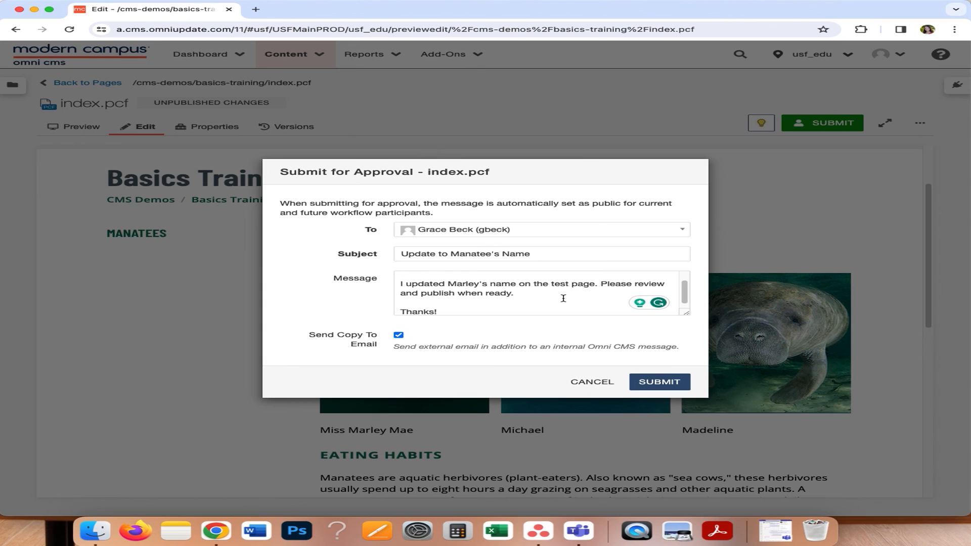
click(656, 383)
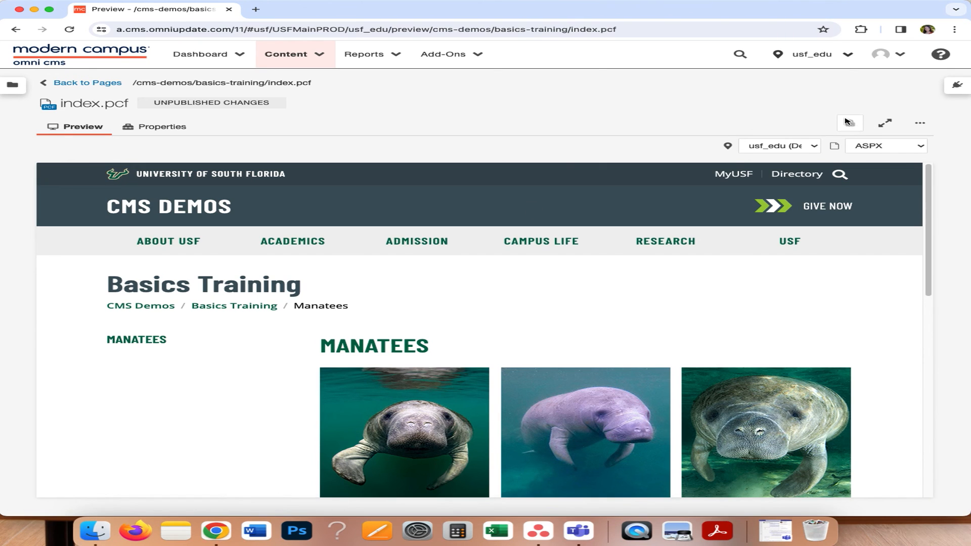
- Return to the basics-training folder and check index.pcf's status
click(87, 84)
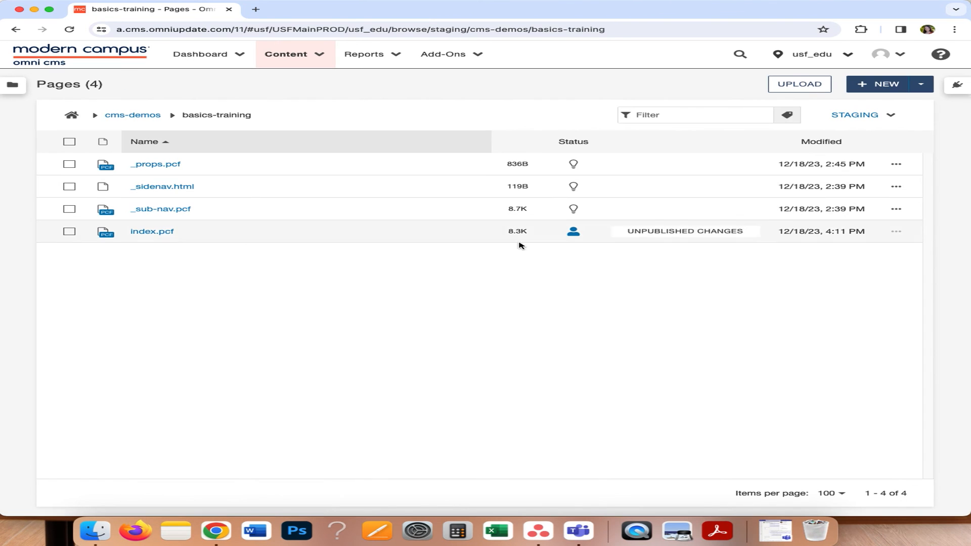
mouse_move(574, 233)
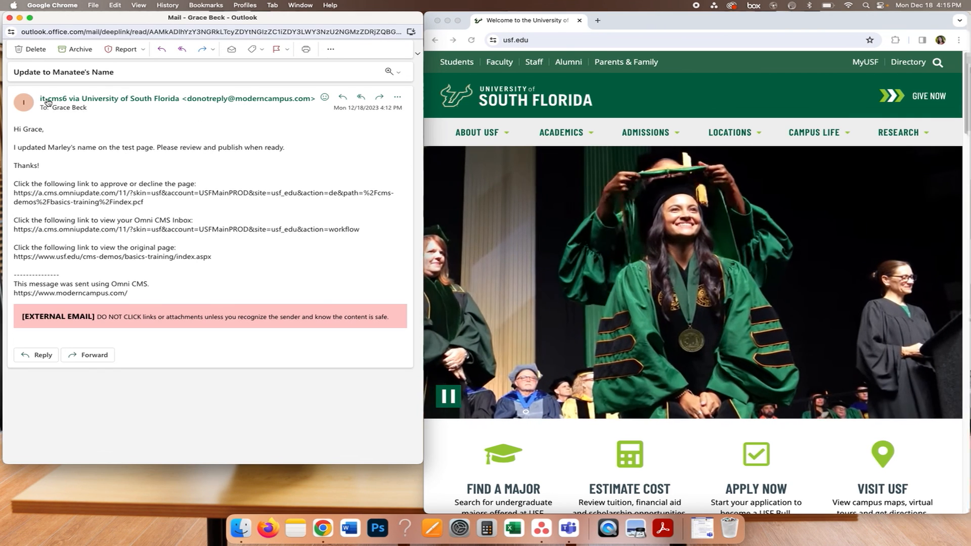
- Switch to the approval request email in Outlook and review its sender and message
mouse_move(43, 102)
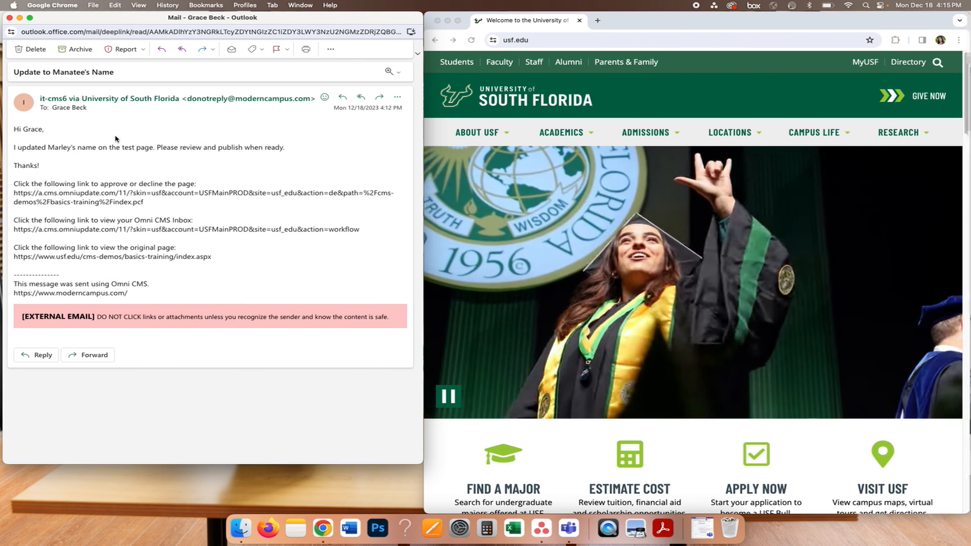
drag(15, 129, 52, 170)
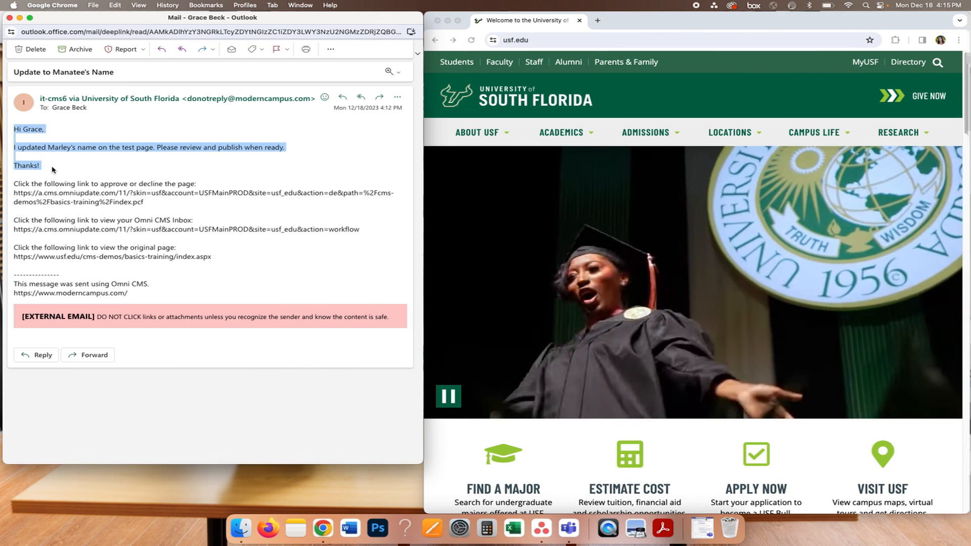
click(52, 170)
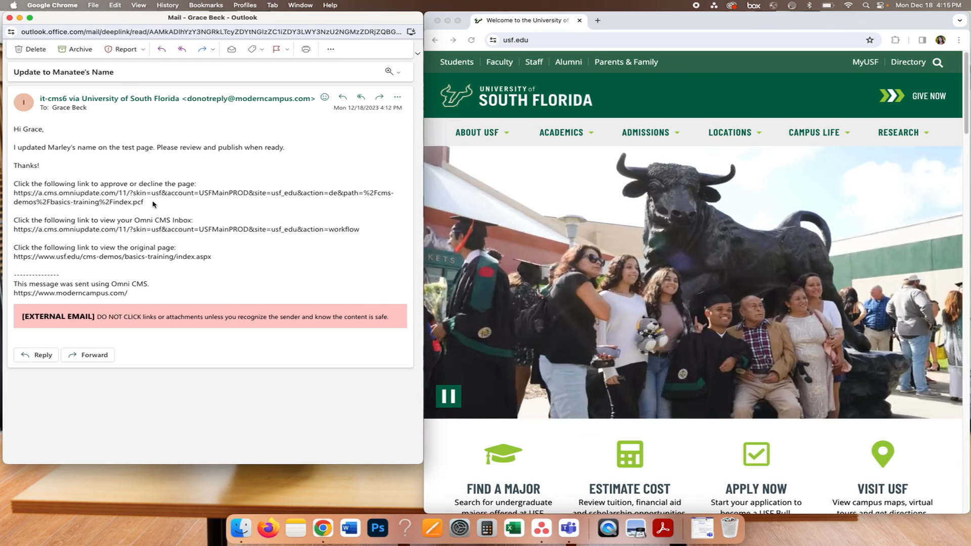
- Copy the email's link for approving or declining the page and open it in a new Chrome tab
drag(143, 202, 13, 199)
key(super+c)
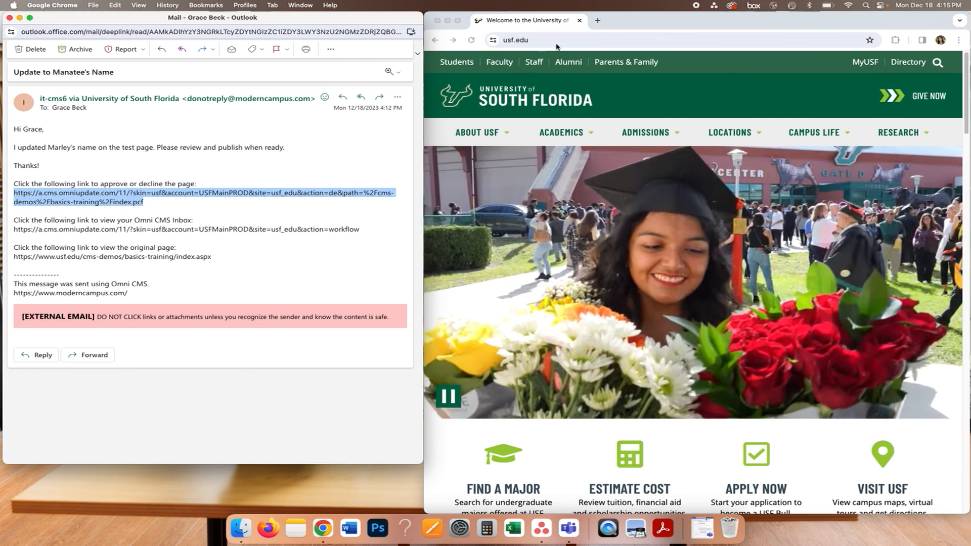
click(577, 34)
key(super+t)
key(super+v)
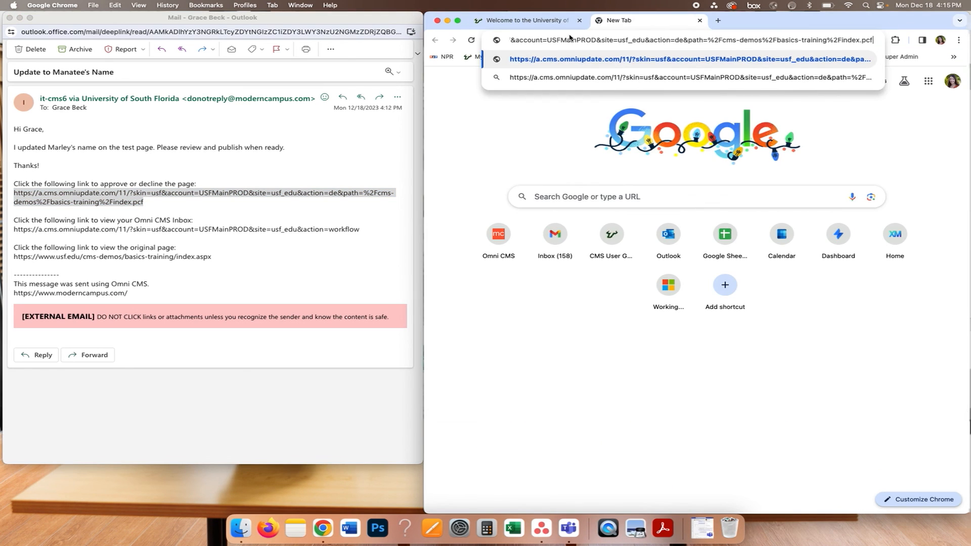
key(Return)
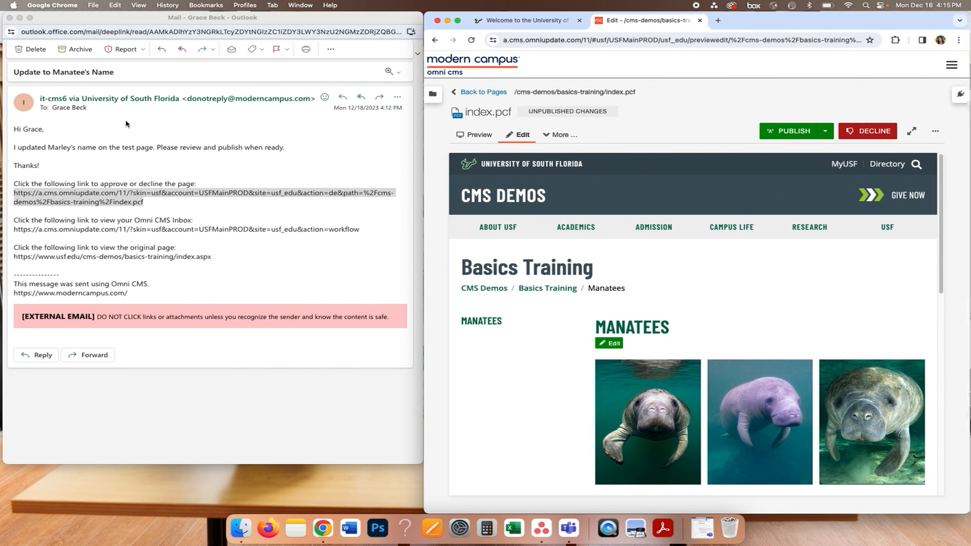
- Compare the email's described change with the image captions on the submitted Manatees page
click(114, 164)
click(96, 161)
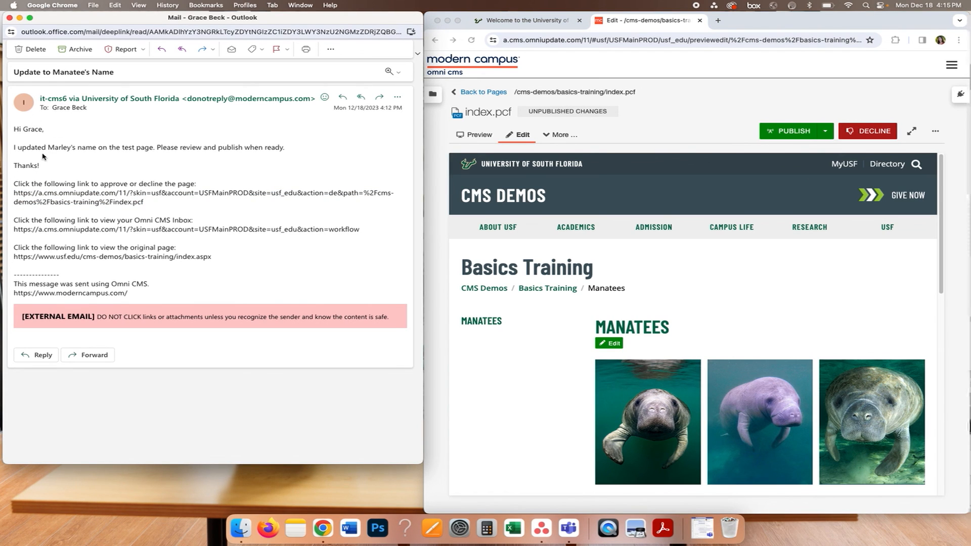
scroll(528, 248, down, 3)
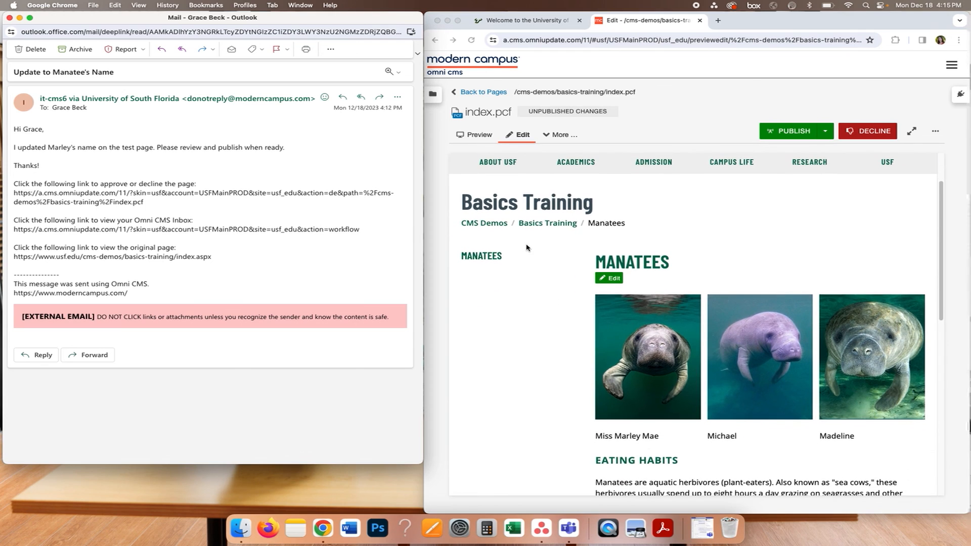
scroll(650, 440, up, 3)
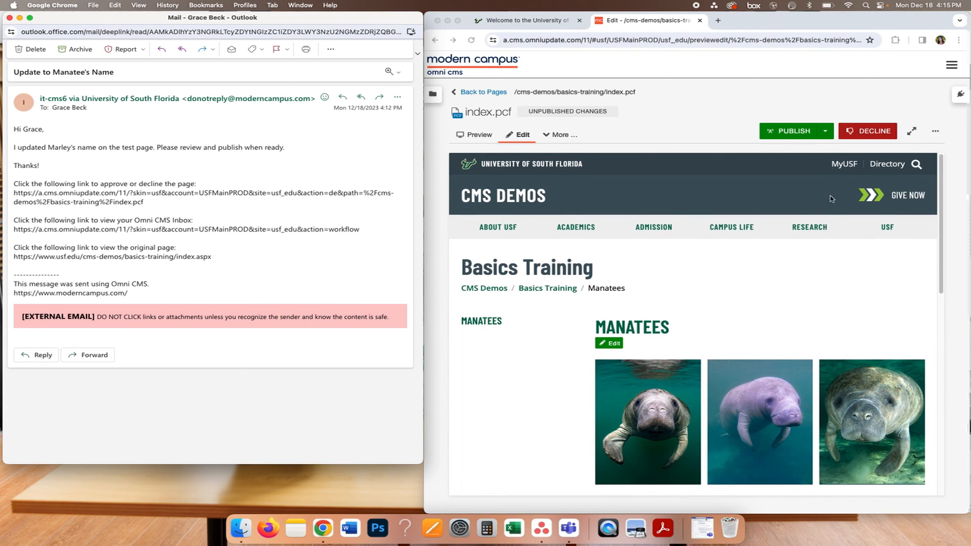
- View the additional publishing options available for index.pcf
click(788, 99)
click(824, 135)
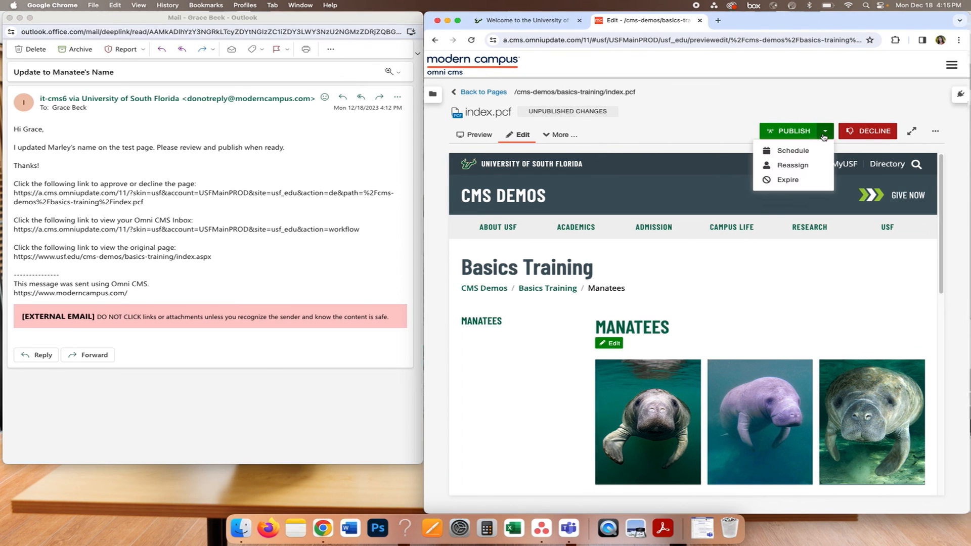
click(825, 135)
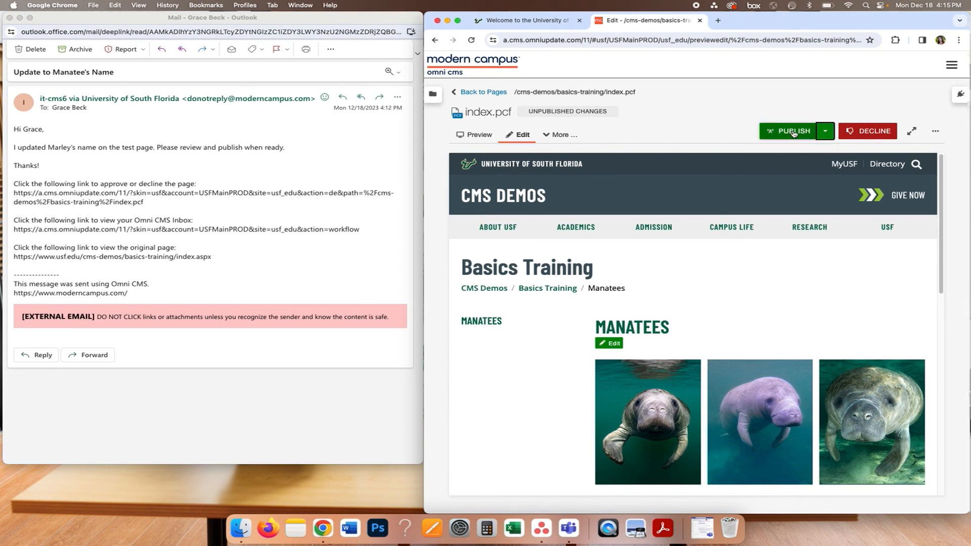
- Review the Final Check, Schedule and Approval settings for publishing index.pcf, cancel without publishing, and return to the page content
click(794, 132)
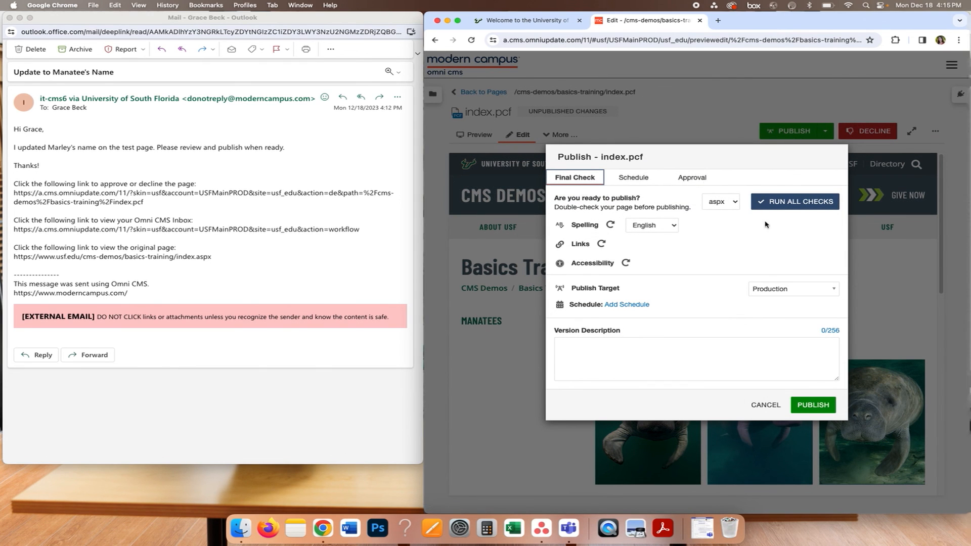
click(635, 180)
click(697, 178)
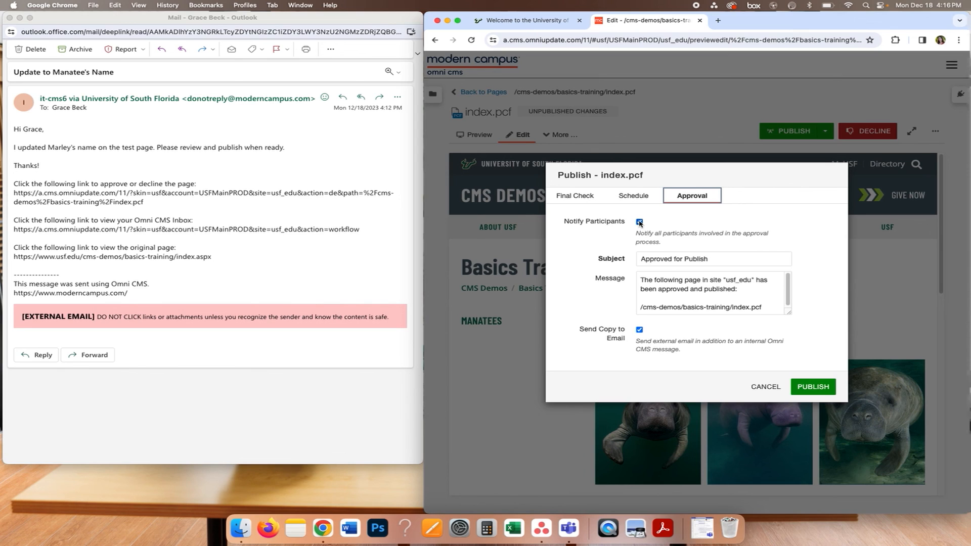
click(714, 258)
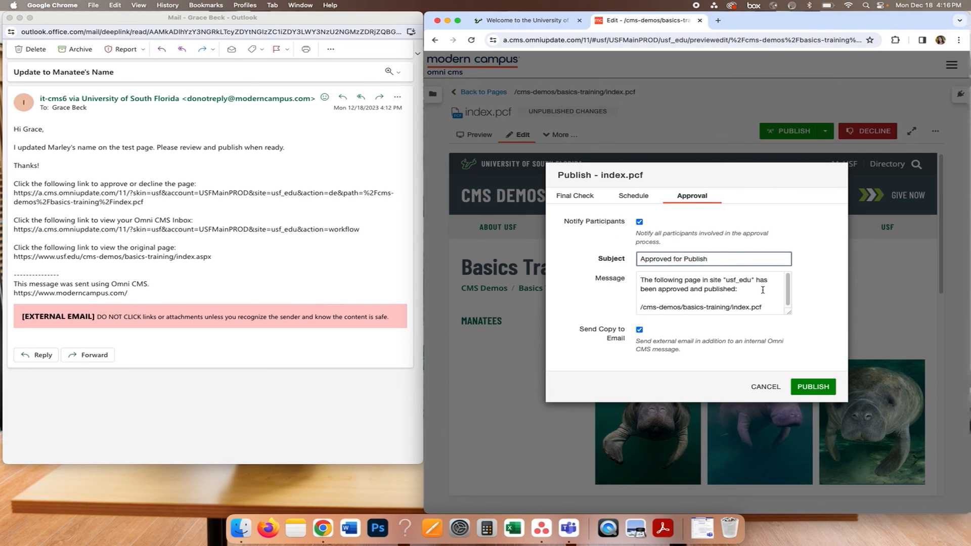
scroll(762, 291, down, 1)
scroll(722, 293, up, 1)
click(770, 387)
scroll(741, 387, down, 5)
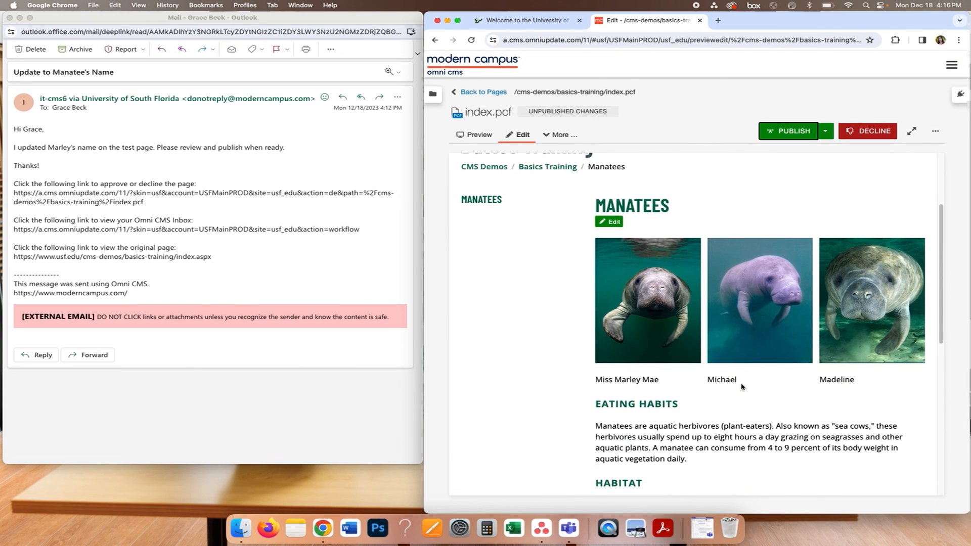
- Check the first manatee's caption and open the decline form for index.pcf, keeping the subject Declined for Publish
drag(658, 380, 596, 381)
click(633, 383)
scroll(633, 383, up, 1)
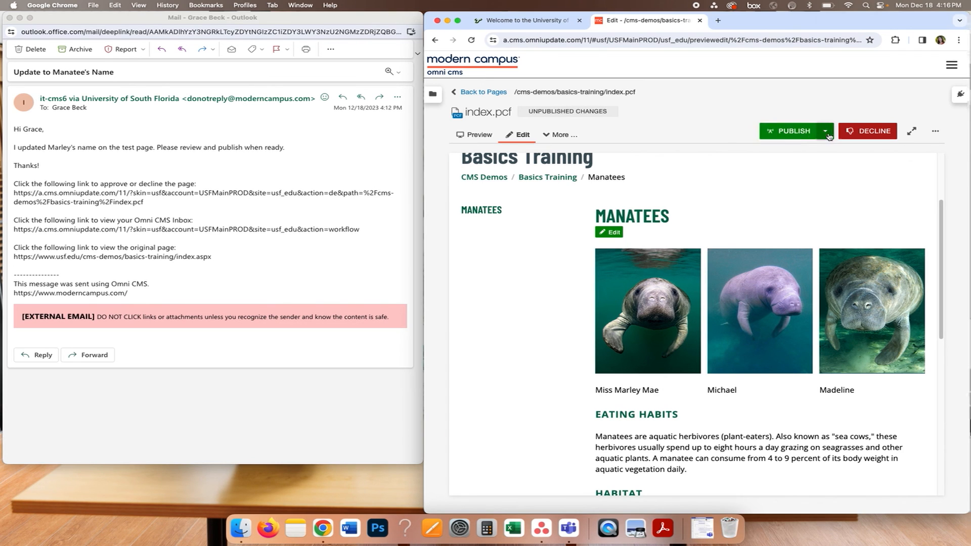
click(868, 132)
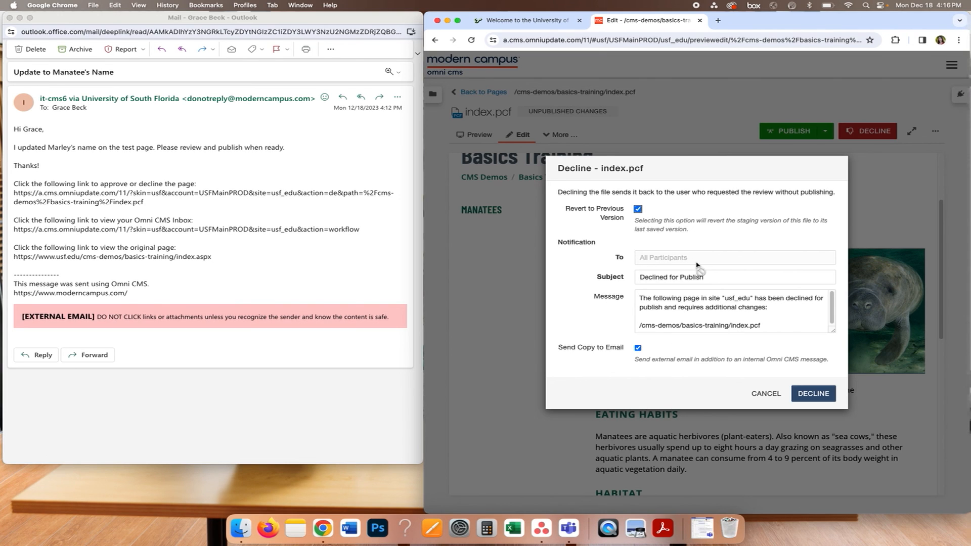
click(686, 280)
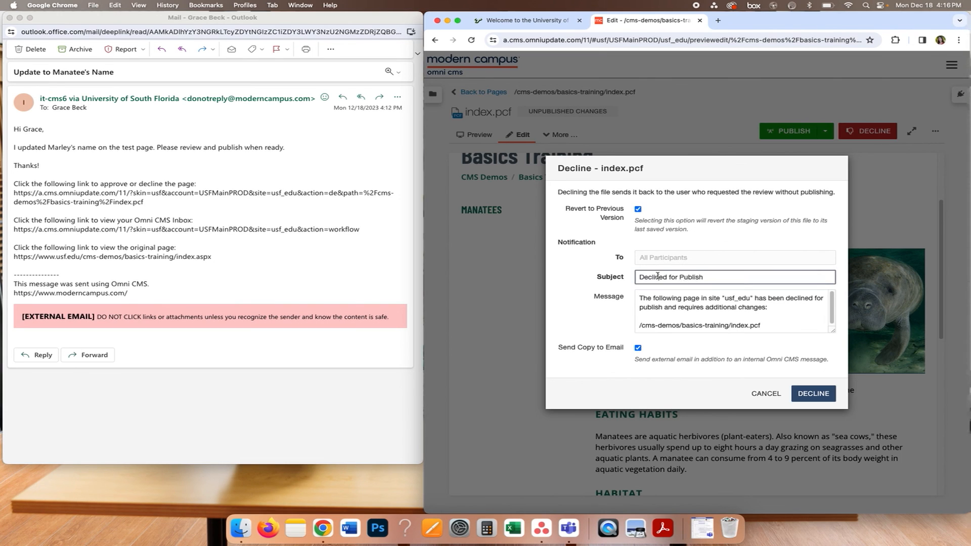
drag(639, 278, 750, 278)
click(750, 278)
- Add the greeting "Hi Level 6 User," below the page path in the decline message
click(686, 316)
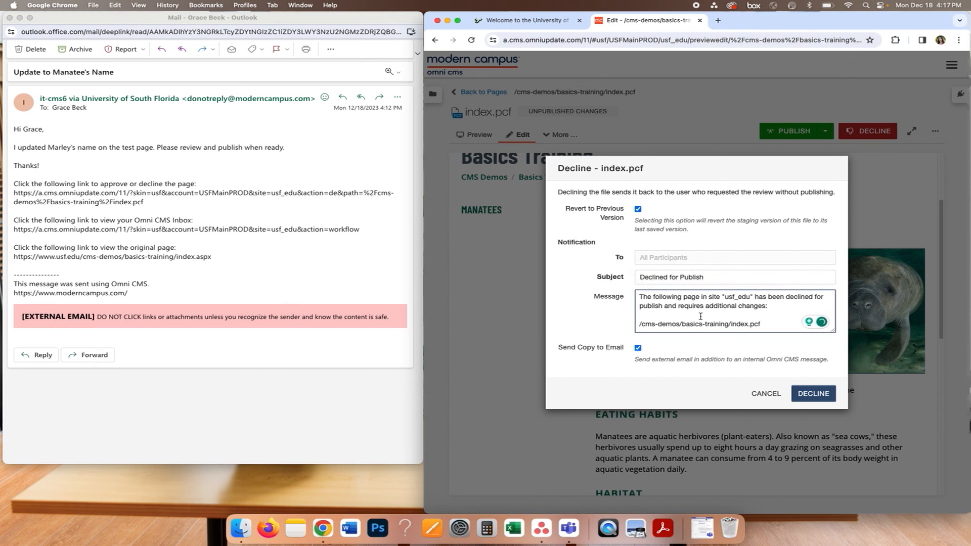
key(Return)
key(Return)
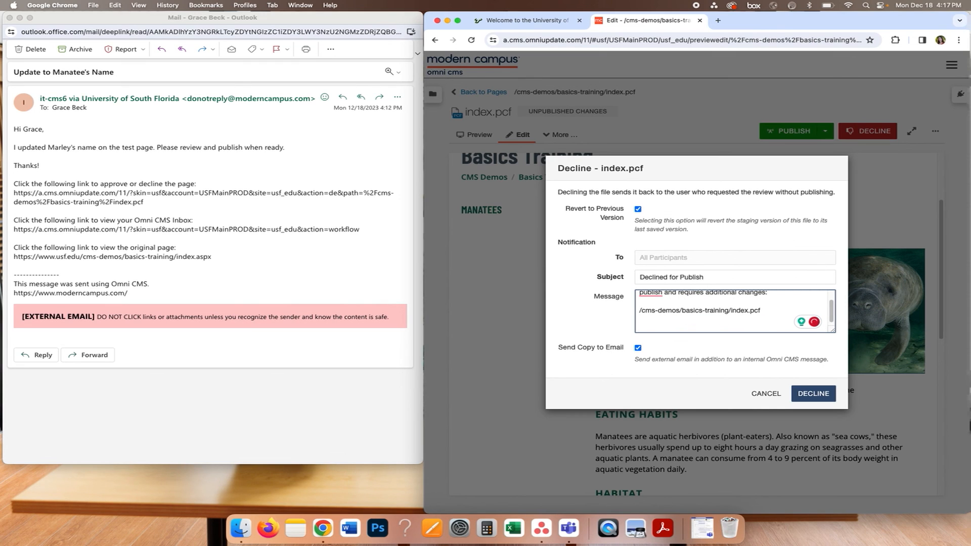
text(Hi Level 6 User,)
key(Return)
key(Return)
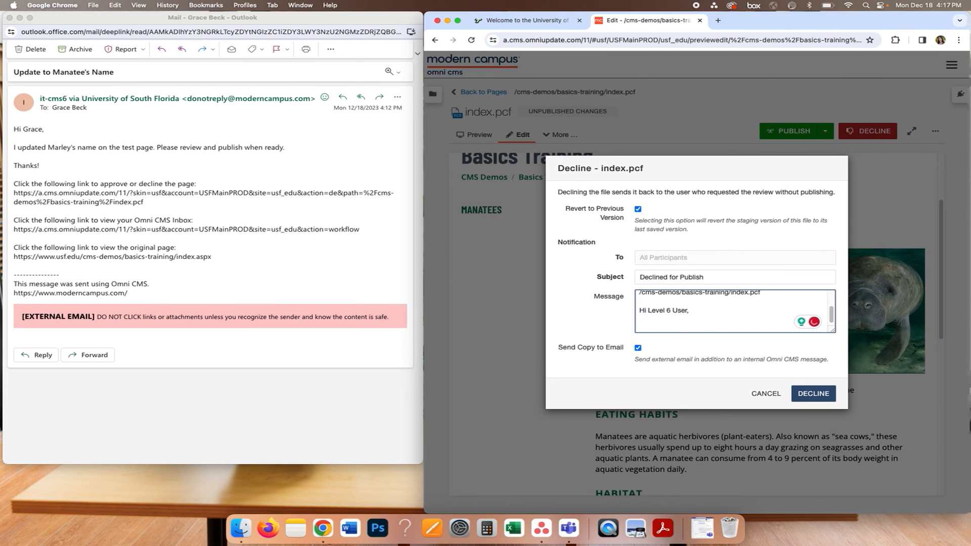
- Write "I found out Marley's name was indeed correct the first time. I've made the update and will publish when ready." and decline index.pcf
text(I found out Marley's name was)
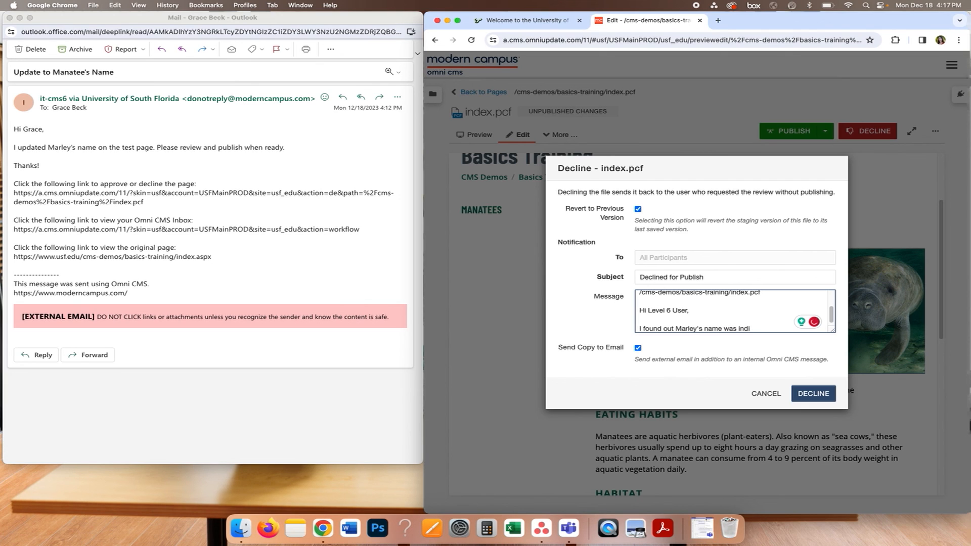
text( indeed correct the first t)
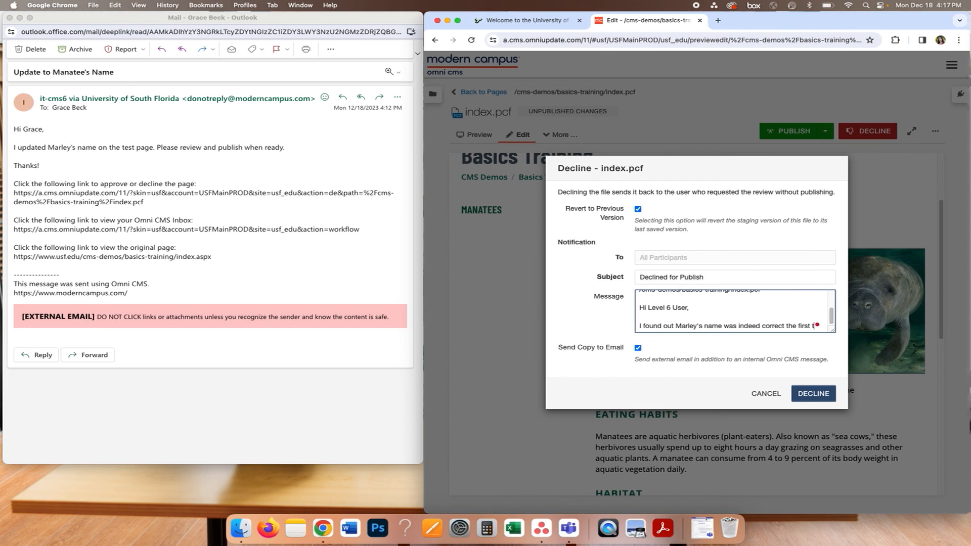
text(ime. I've)
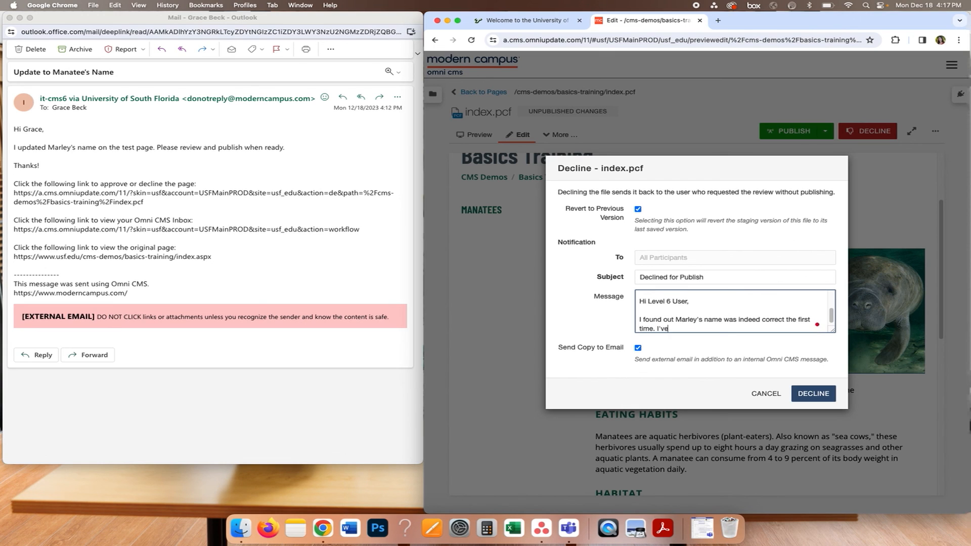
text( made the update and will publish wh)
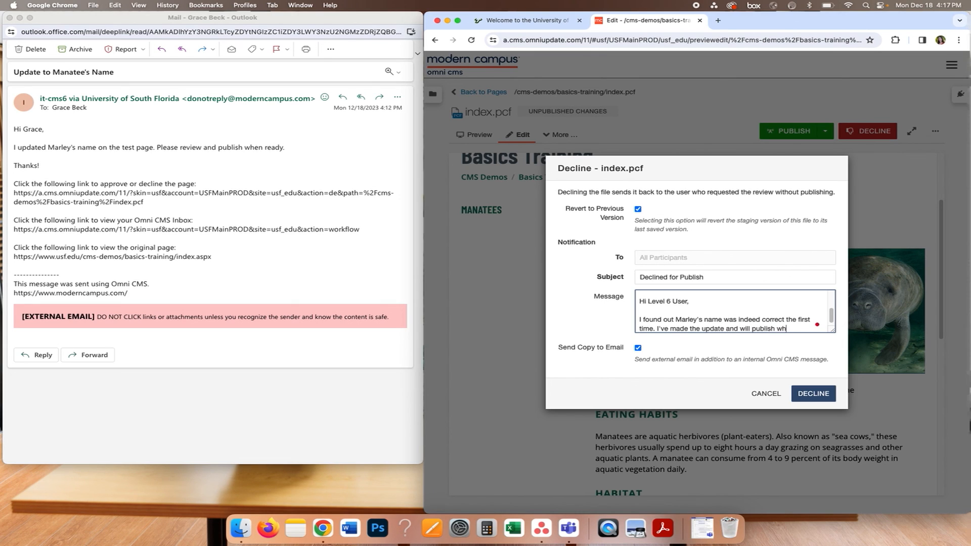
text(en ready.)
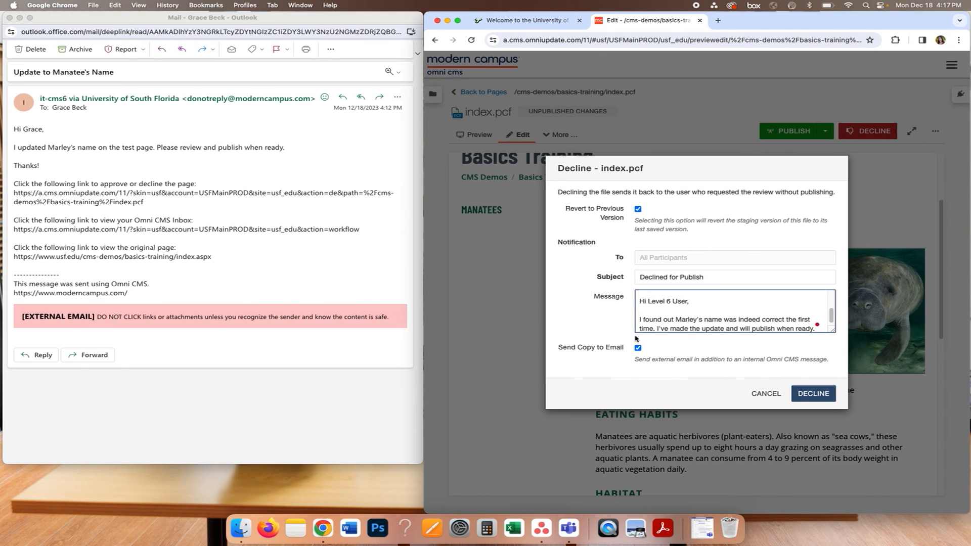
click(813, 395)
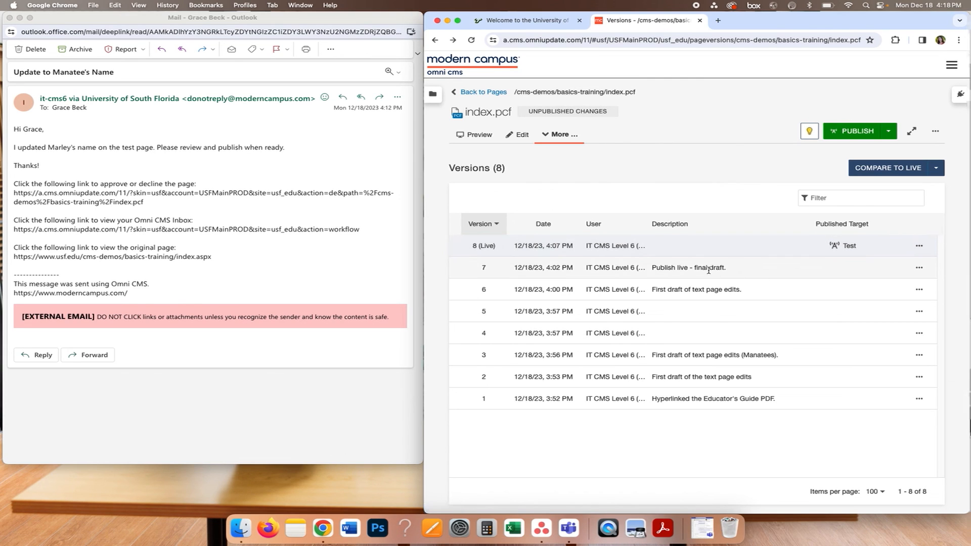
- Revert index.pcf to live version 8 and reopen the page from the file list to check its content
click(920, 246)
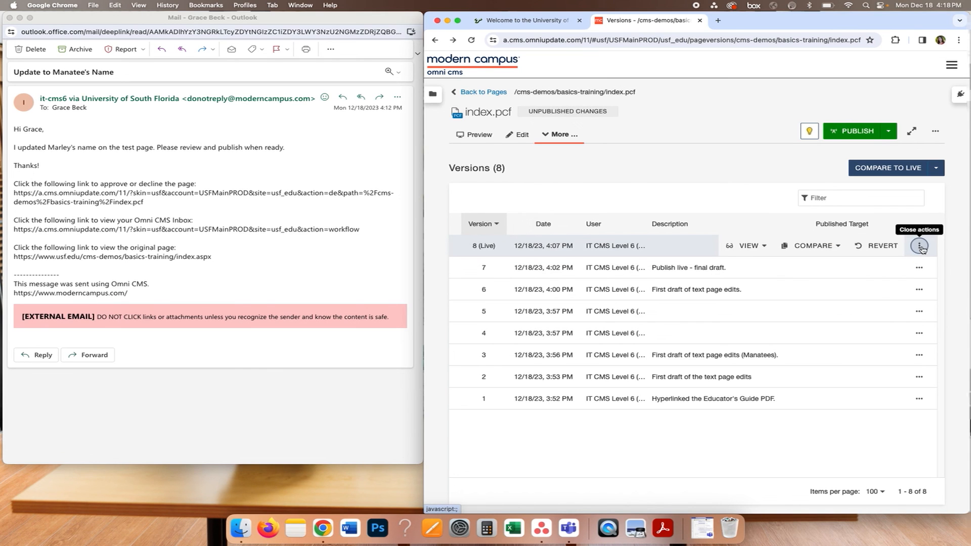
click(879, 245)
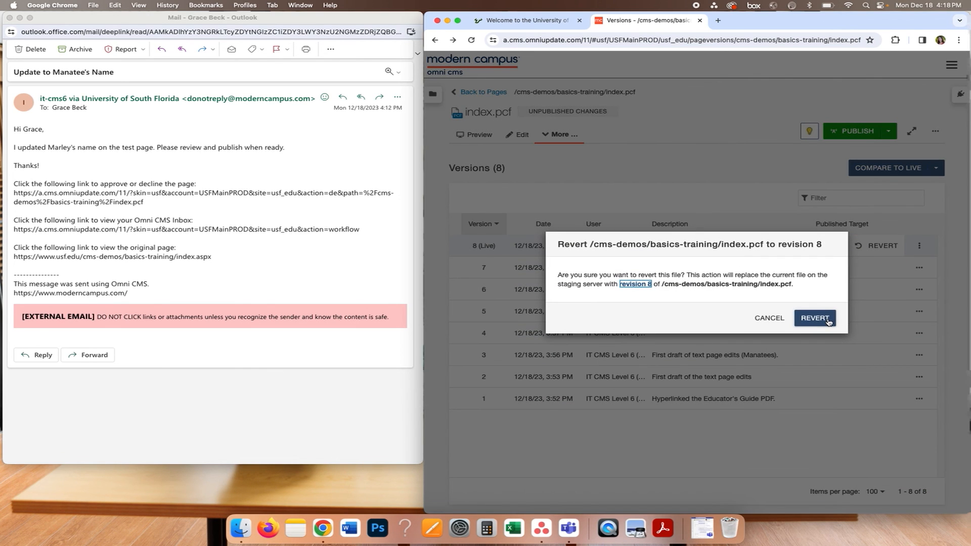
click(826, 319)
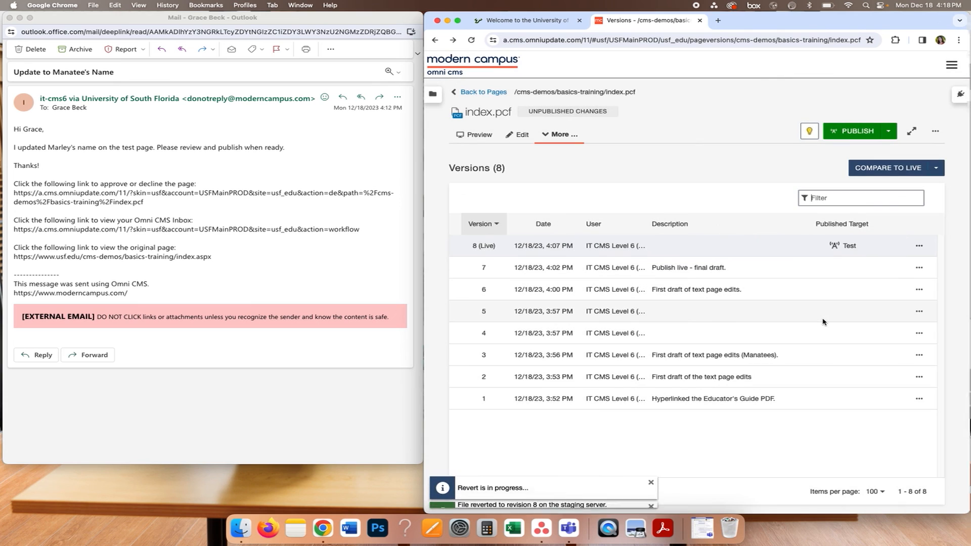
click(468, 94)
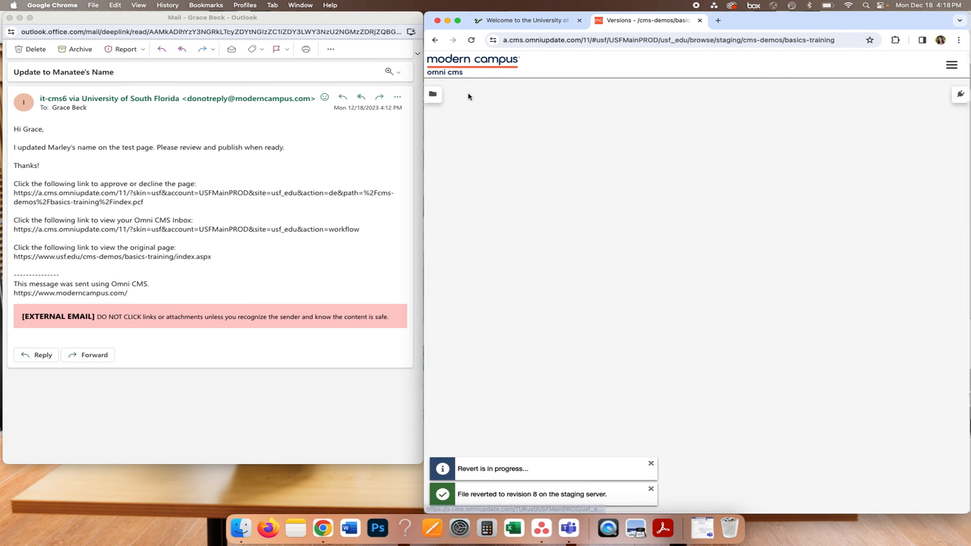
click(522, 236)
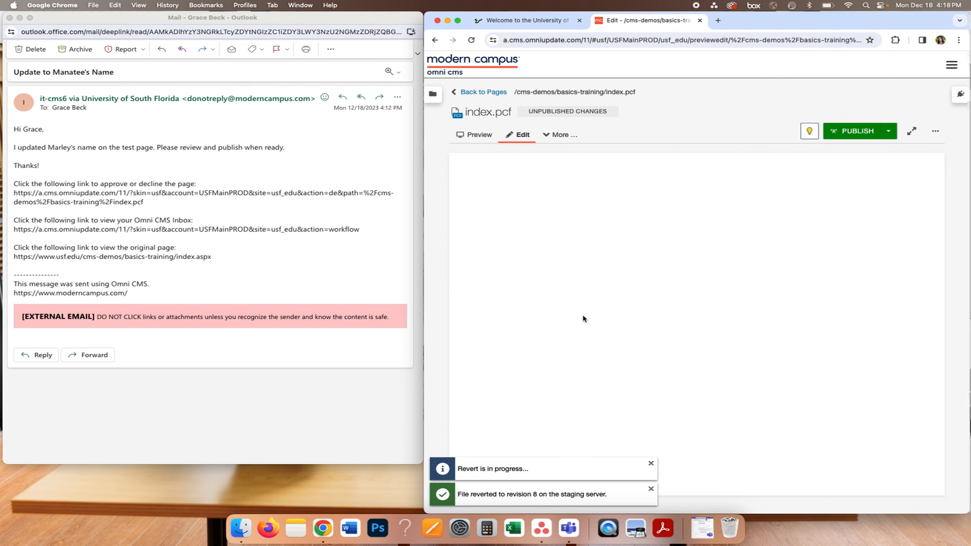
scroll(584, 319, down, 2)
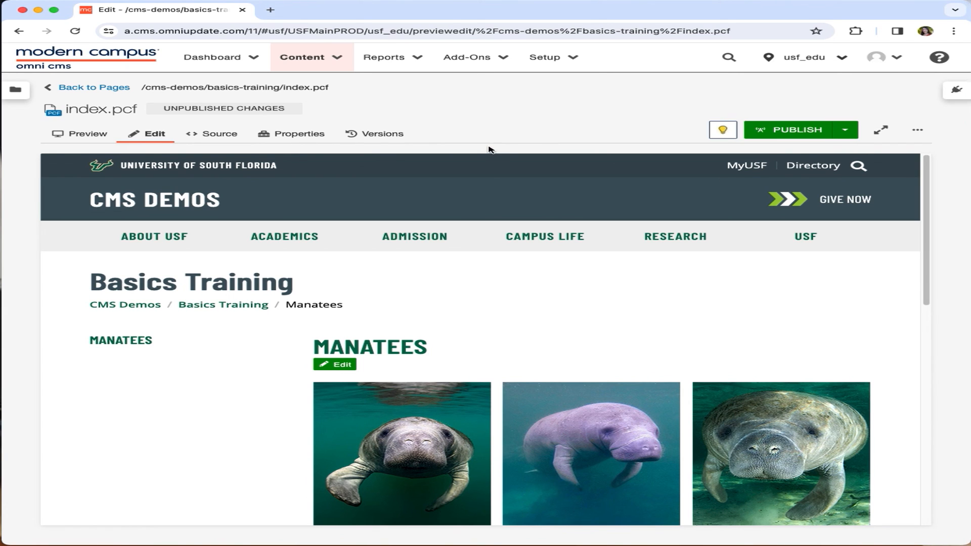
- Open usf.edu/cms-intake in a new browser tab and view the survey's CMS user access level question
click(270, 10)
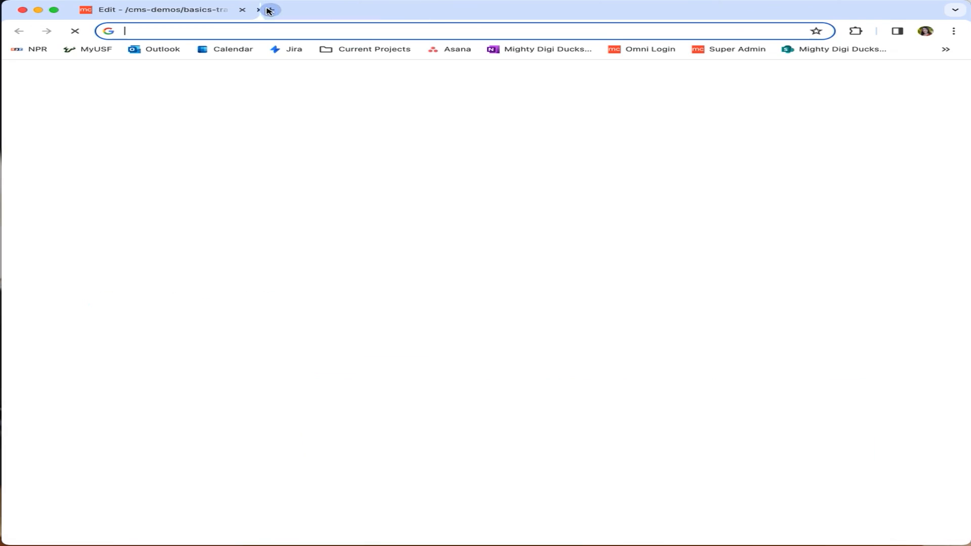
text(us)
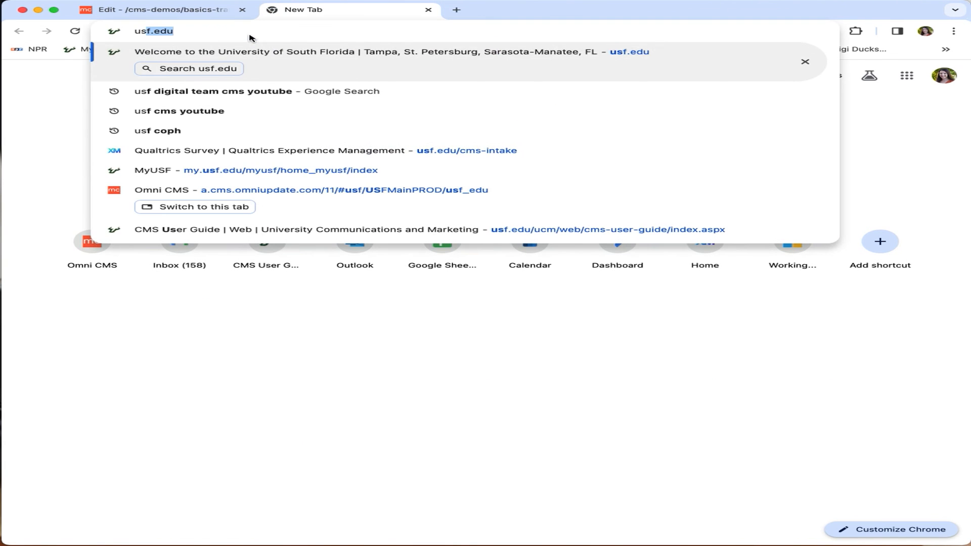
text(f.edu)
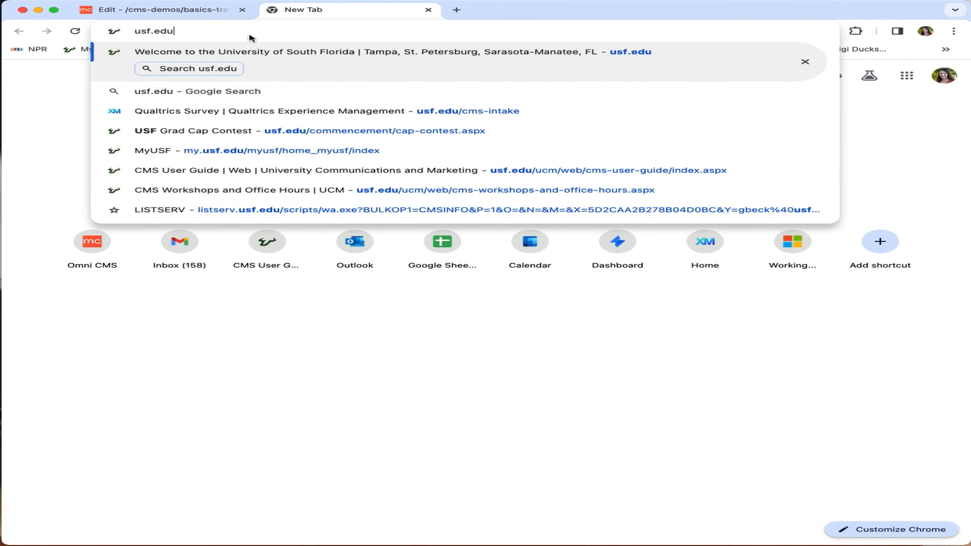
text(/cms-i)
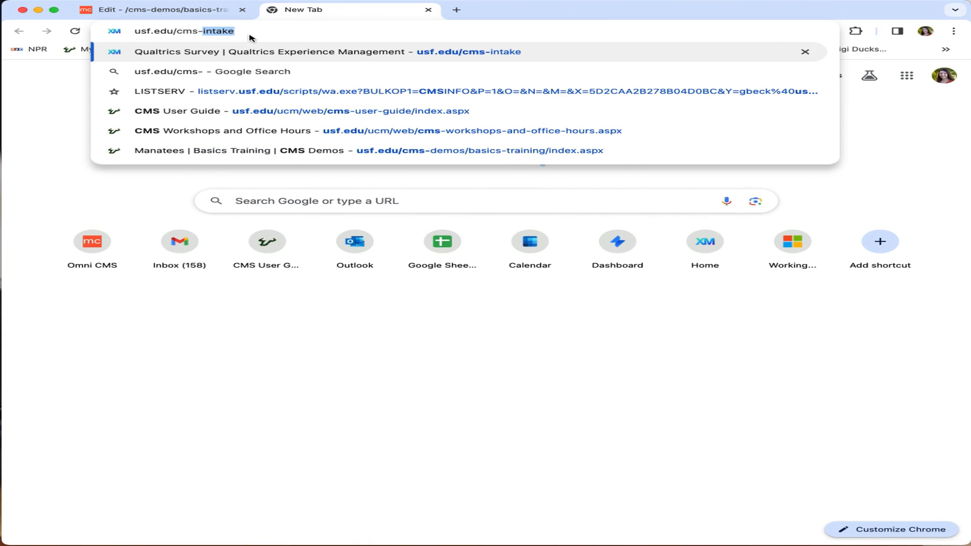
text(ntake)
key(Return)
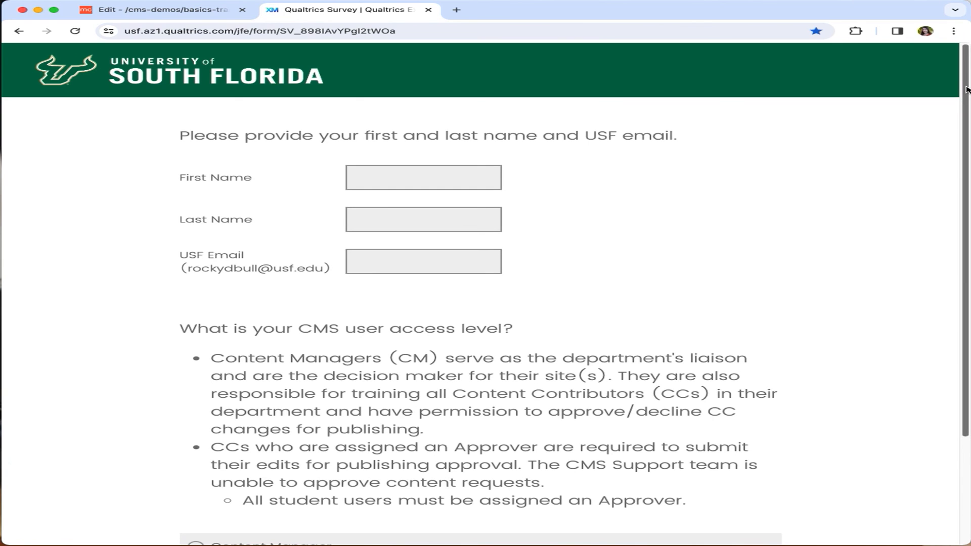
drag(966, 90, 967, 152)
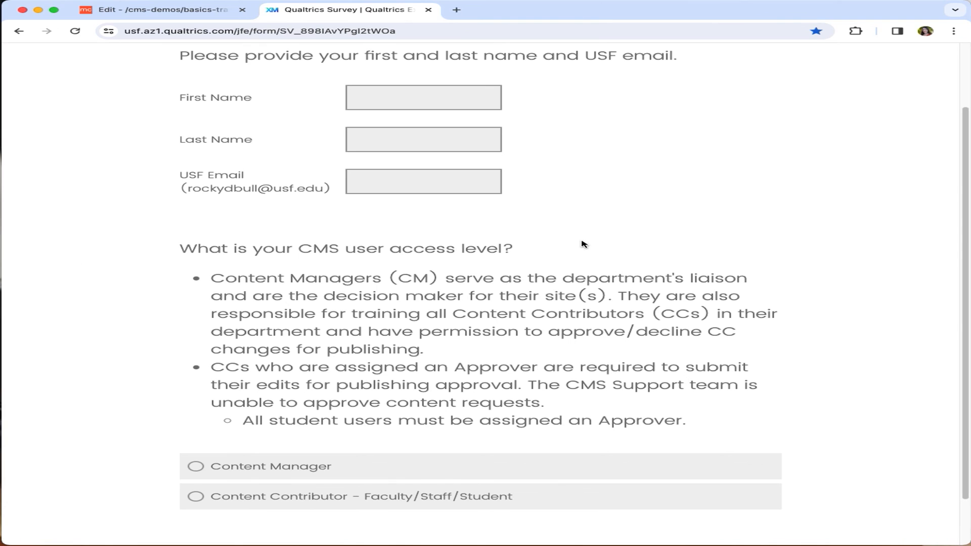